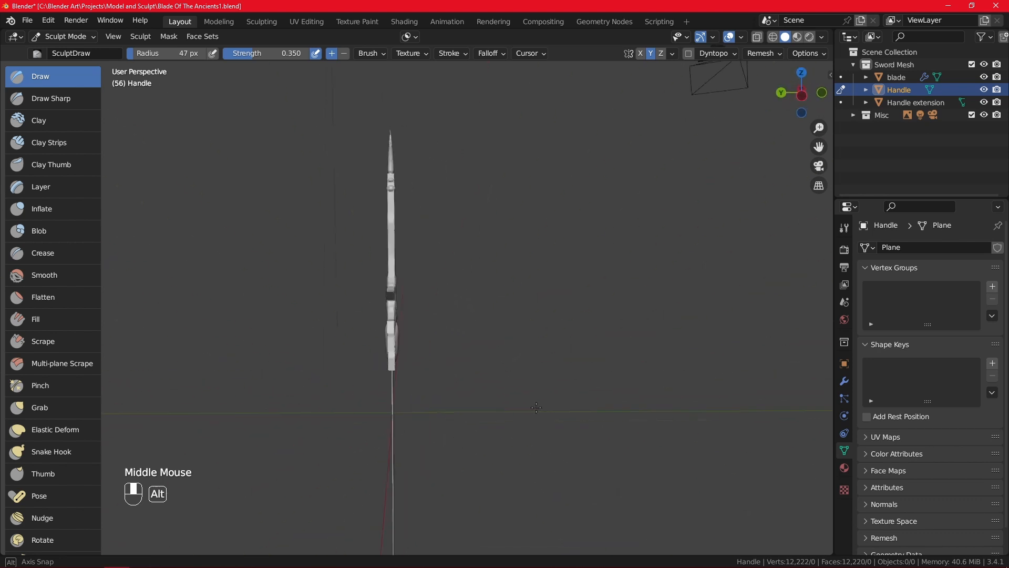
# - Examine the sword model's handle, guard and blade up close and as a whole in perspective view
pyautogui.scroll(5, 413, 392)
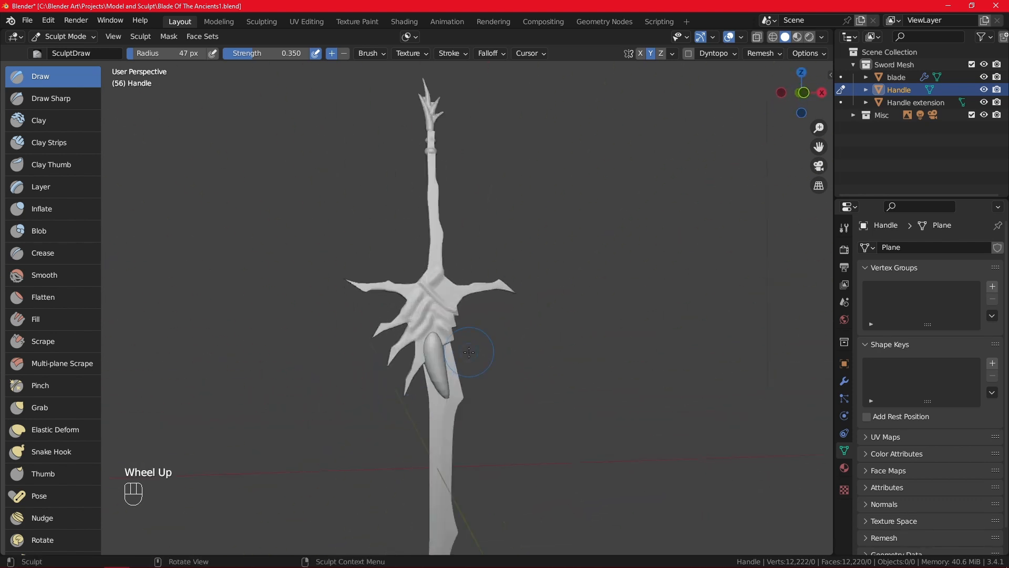
pyautogui.scroll(-4, 469, 353)
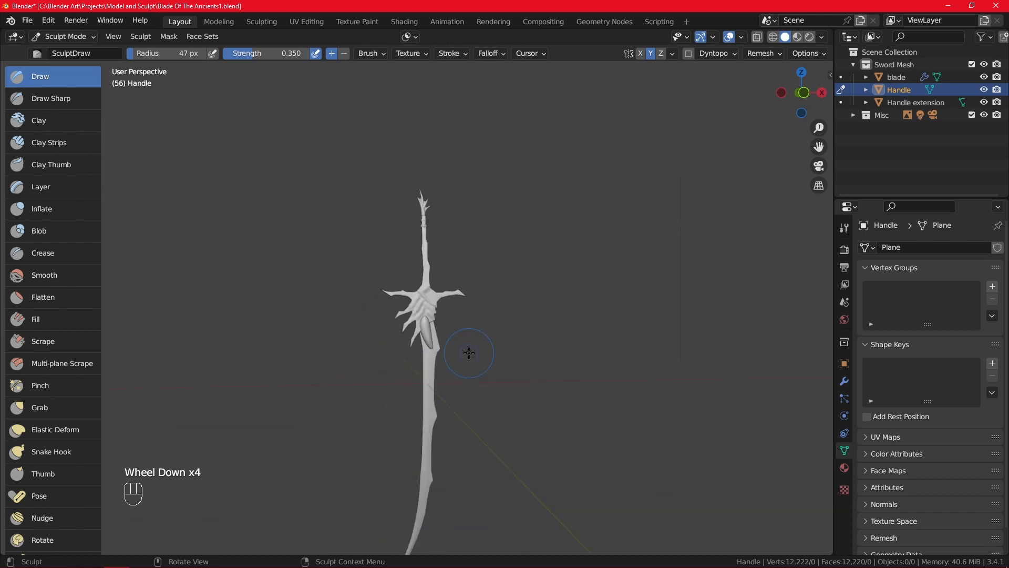
pyautogui.keyDown('shift'); pyautogui.moveTo(479, 408); pyautogui.dragTo(498, 354, button='middle'); pyautogui.keyUp('shift')
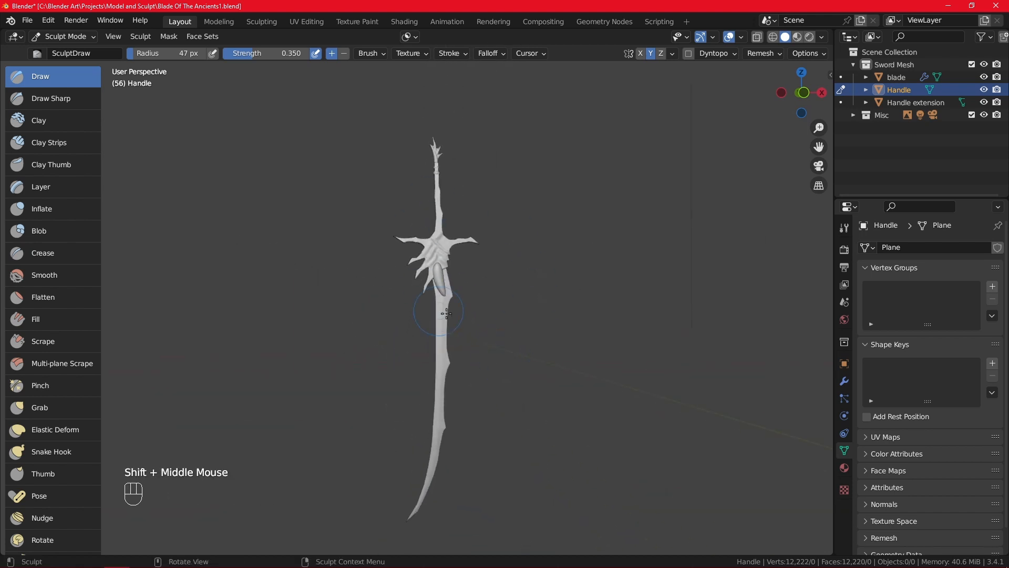
pyautogui.keyDown('alt'); pyautogui.moveTo(373, 341); pyautogui.dragTo(394, 319, button='middle'); pyautogui.keyUp('alt')
pyautogui.scroll(3, 484, 213)
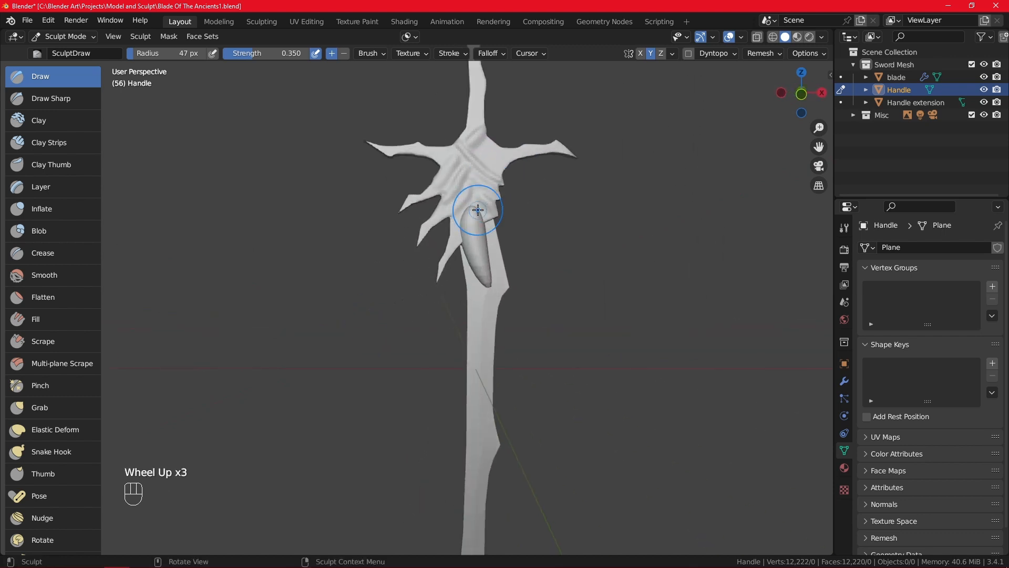
pyautogui.moveTo(484, 214)
pyautogui.keyDown('alt'); pyautogui.keyDown('shift'); pyautogui.mouseDown(button='middle')
pyautogui.moveTo(480, 164)
pyautogui.moveTo(435, 294)
pyautogui.mouseUp(button='middle'); pyautogui.keyUp('shift'); pyautogui.keyUp('alt')
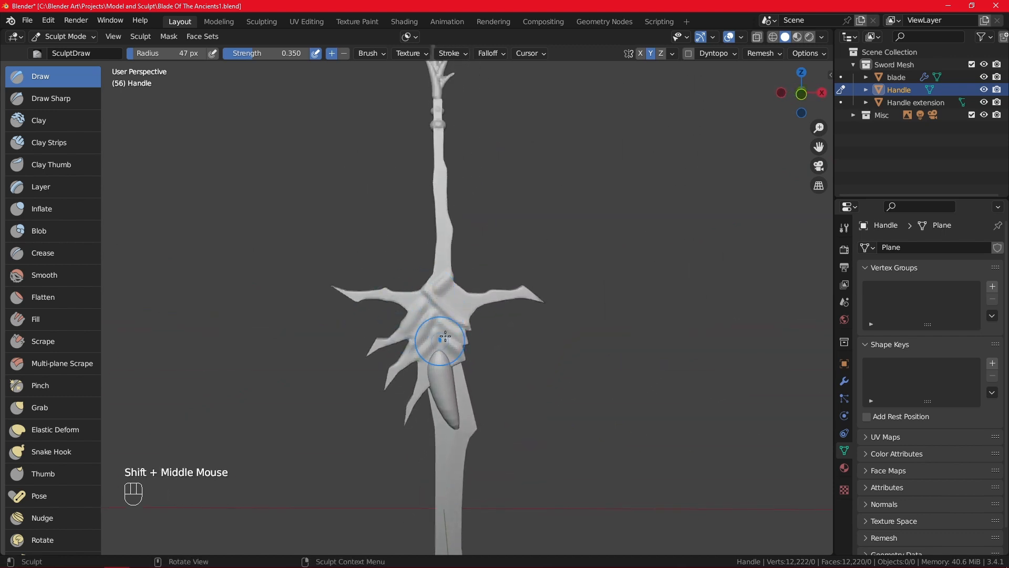
pyautogui.scroll(2, 421, 316)
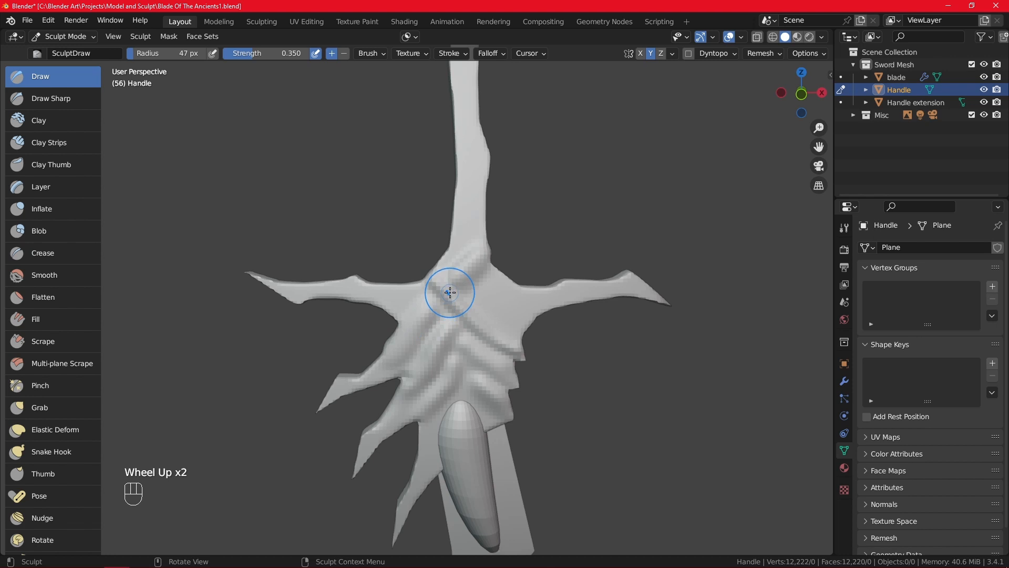
pyautogui.moveTo(375, 355)
pyautogui.keyDown('alt'); pyautogui.mouseDown(button='middle')
pyautogui.moveTo(473, 359)
pyautogui.moveTo(392, 363)
pyautogui.mouseUp(button='middle'); pyautogui.keyUp('alt')
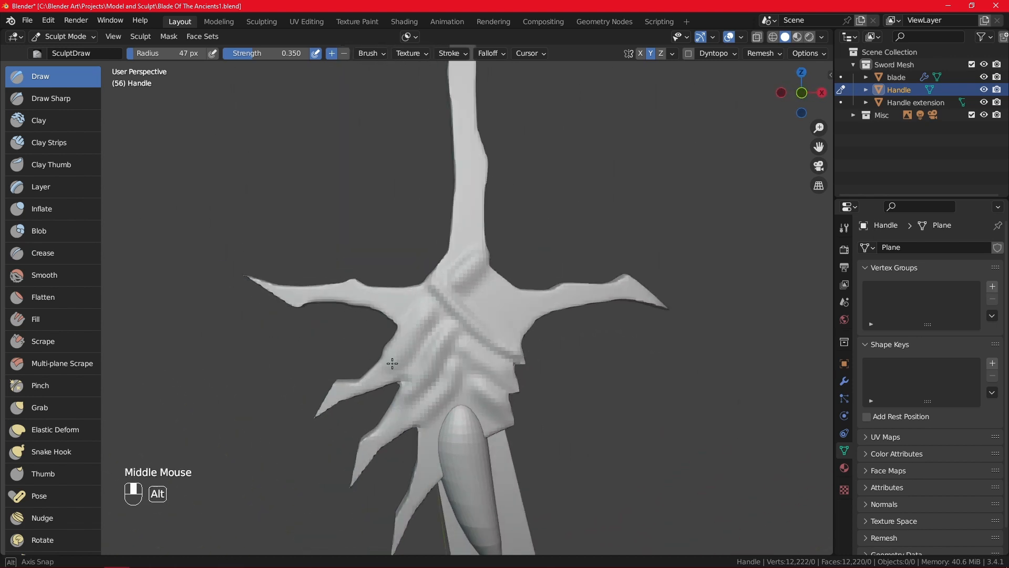
pyautogui.scroll(-3, 392, 363)
pyautogui.keyDown('shift'); pyautogui.moveTo(533, 426); pyautogui.dragTo(526, 335, button='middle'); pyautogui.keyUp('shift')
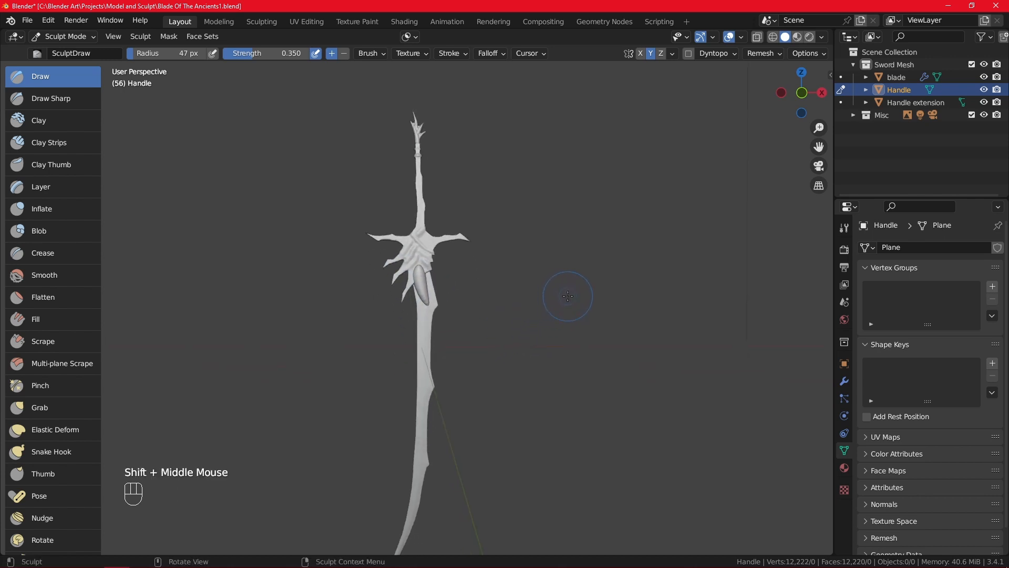
# - In front orthographic view, turn on X-ray and compare the handle and guard with the reference image behind them
pyautogui.press('KP_1')
pyautogui.scroll(1, 573, 302)
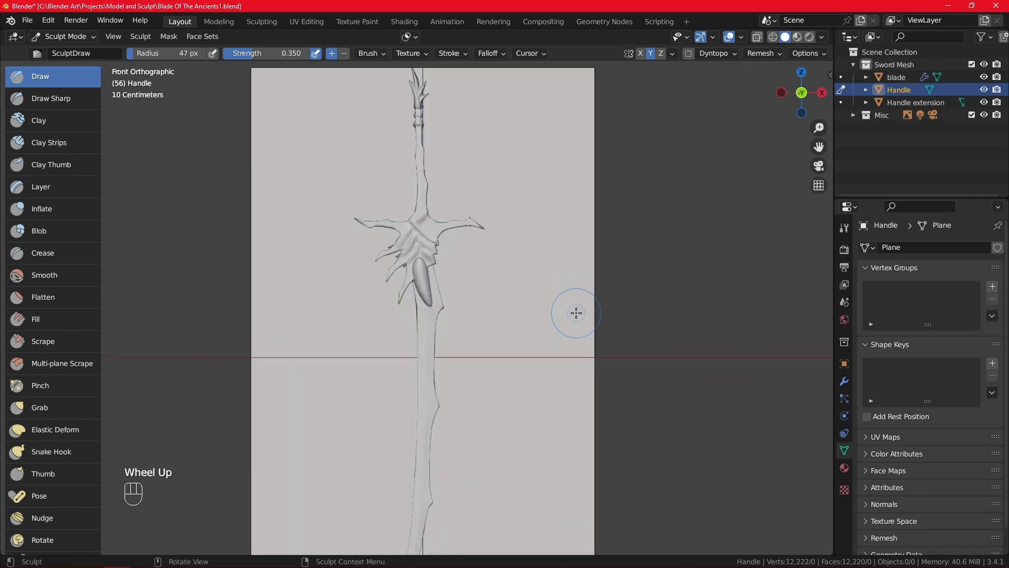
pyautogui.scroll(-2, 578, 297)
pyautogui.scroll(3, 510, 322)
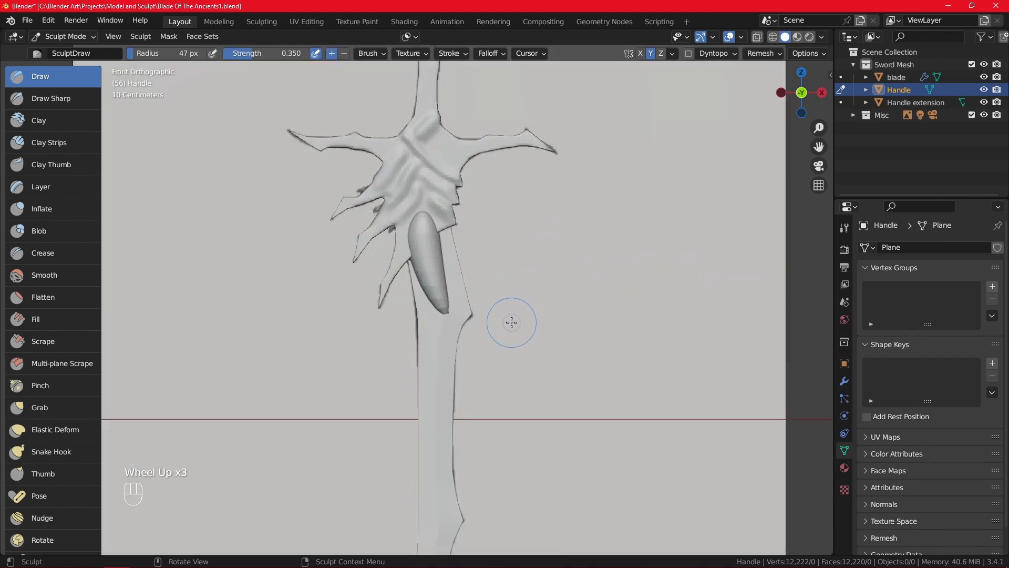
pyautogui.click(760, 40)
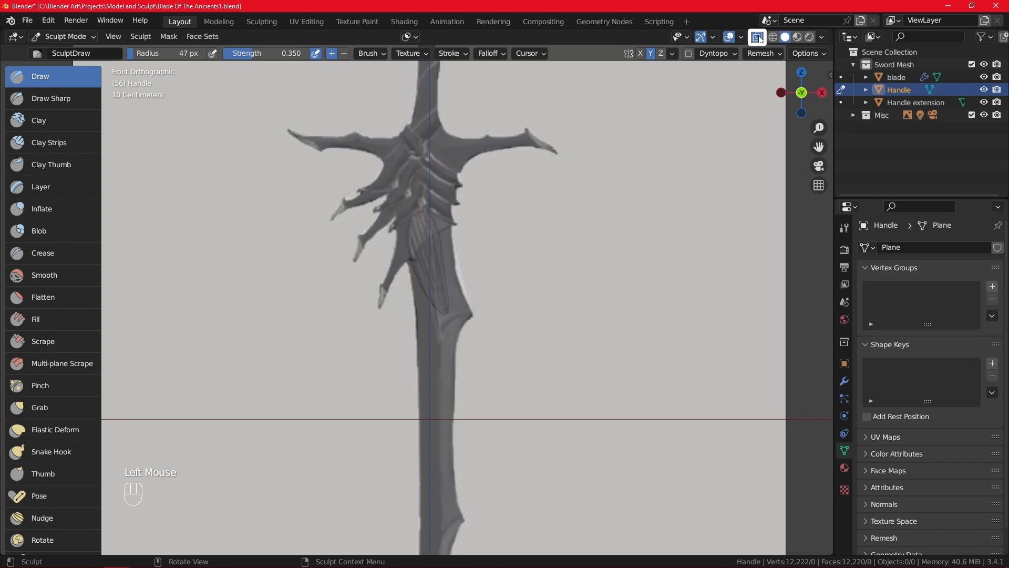
pyautogui.scroll(2, 520, 252)
pyautogui.keyDown('shift'); pyautogui.moveTo(563, 193); pyautogui.dragTo(571, 454, button='middle'); pyautogui.keyUp('shift')
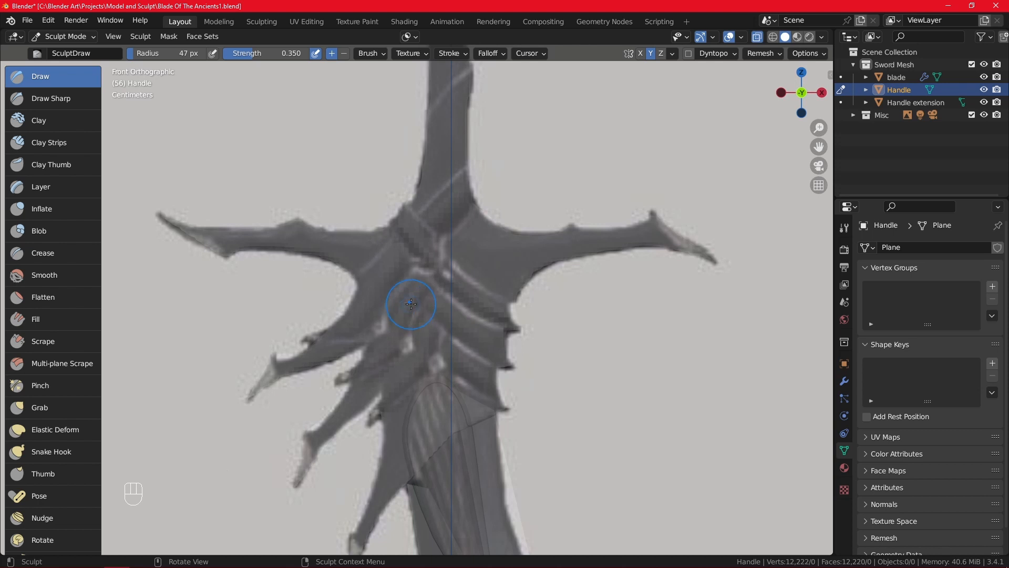
pyautogui.scroll(-2, 455, 283)
pyautogui.scroll(2, 434, 284)
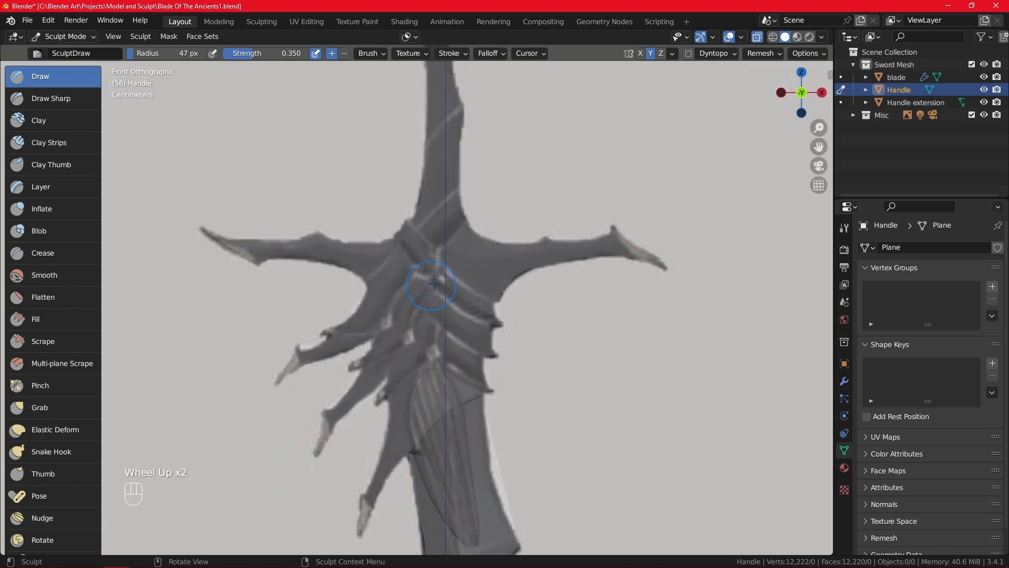
pyautogui.scroll(-2, 441, 310)
pyautogui.scroll(-1, 559, 302)
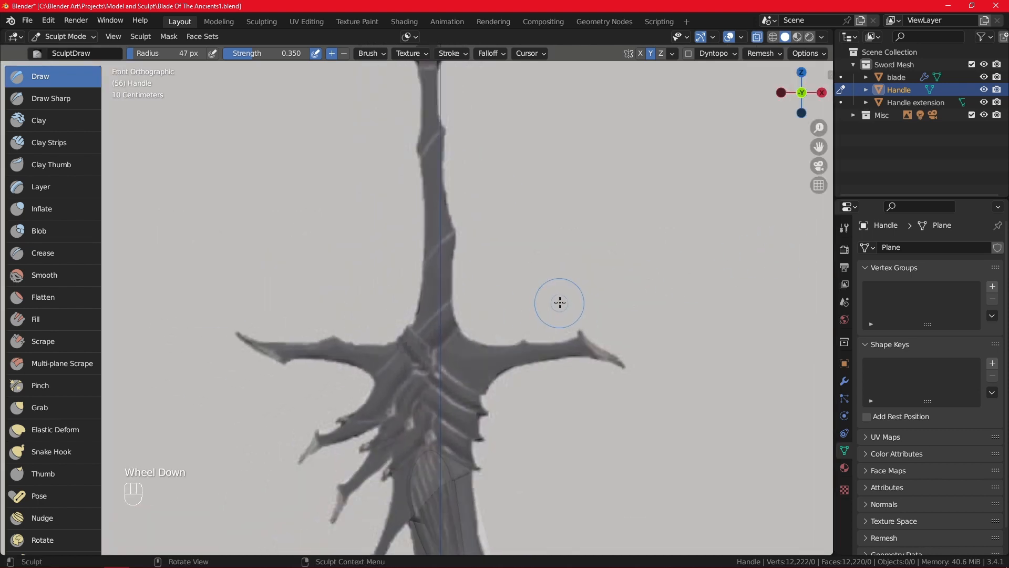
# - Hide and show the blade, then hide and show the Handle, to check the reference image underneath
pyautogui.click(983, 77)
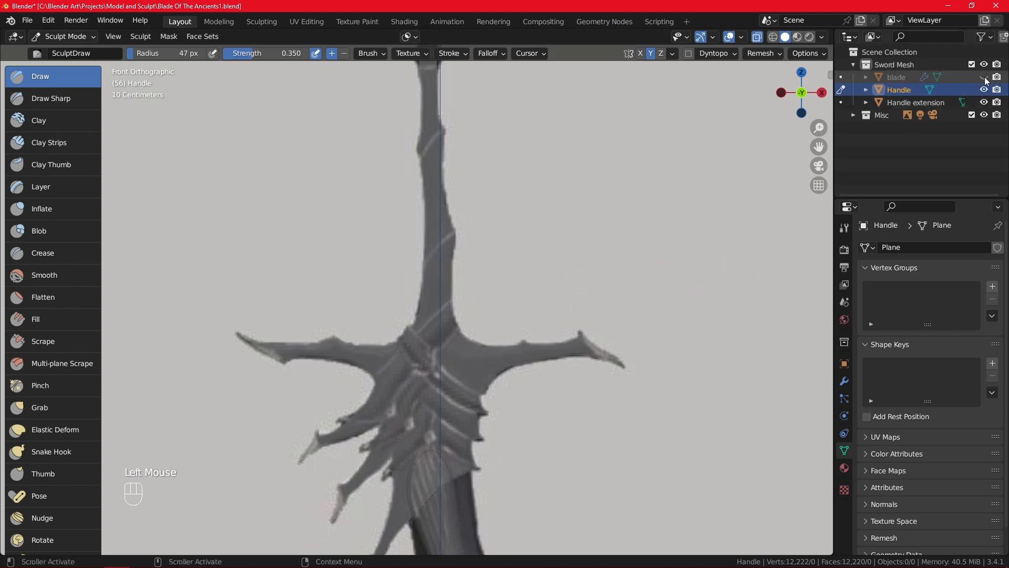
pyautogui.click(984, 78)
pyautogui.click(984, 89)
pyautogui.click(984, 89)
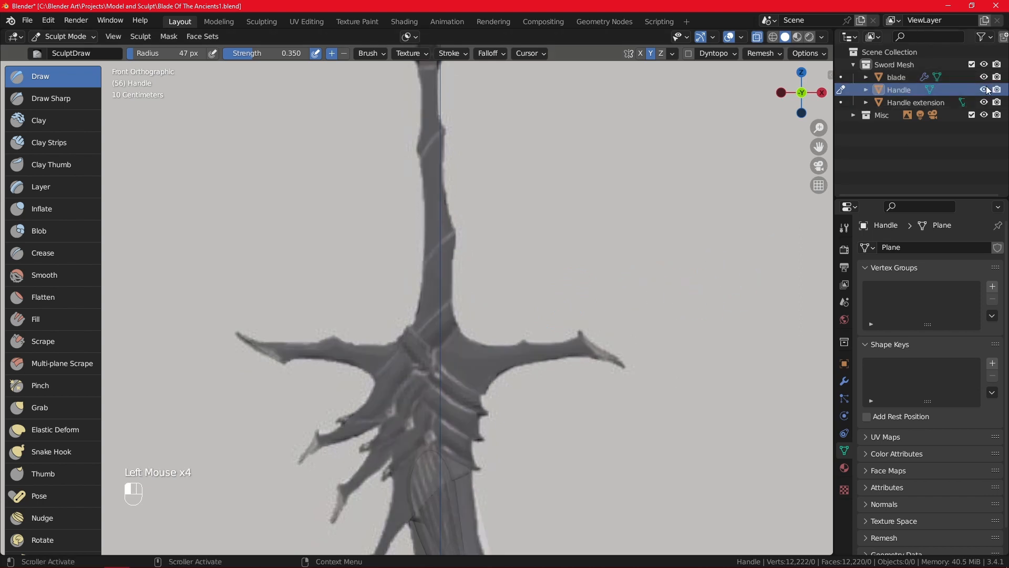
# - Turn off X-ray and return to a perspective view of the whole sword
pyautogui.scroll(-4, 563, 259)
pyautogui.keyDown('shift'); pyautogui.moveTo(540, 270); pyautogui.dragTo(573, 247, button='middle'); pyautogui.keyUp('shift')
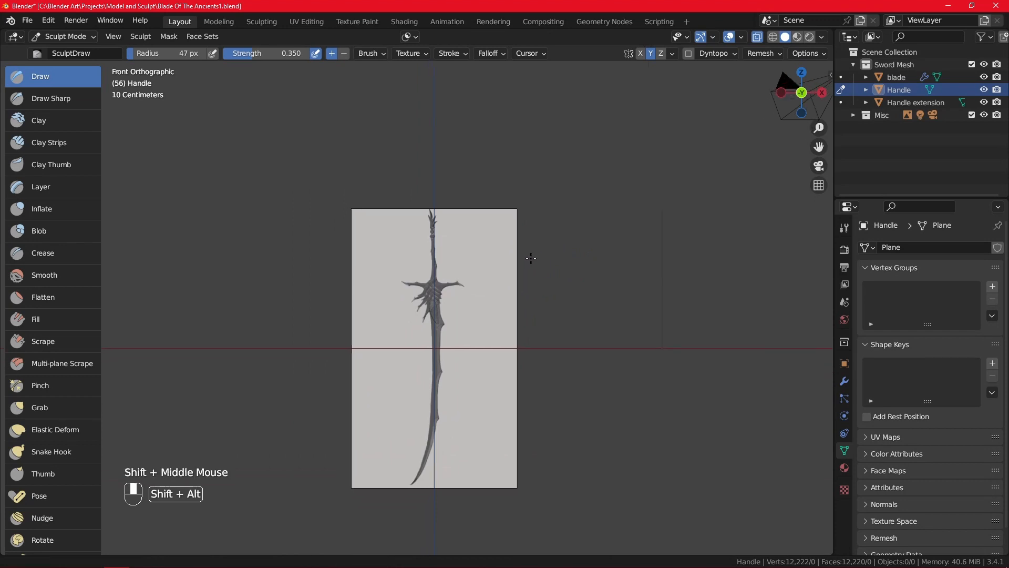
pyautogui.click(758, 36)
pyautogui.scroll(2, 586, 304)
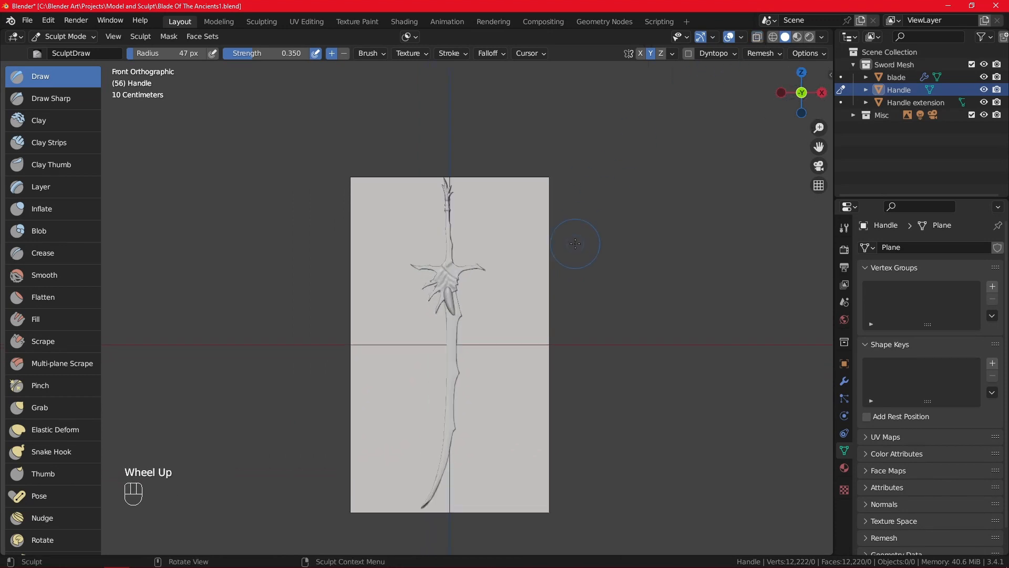
pyautogui.moveTo(558, 300); pyautogui.dragTo(586, 305, button='middle')
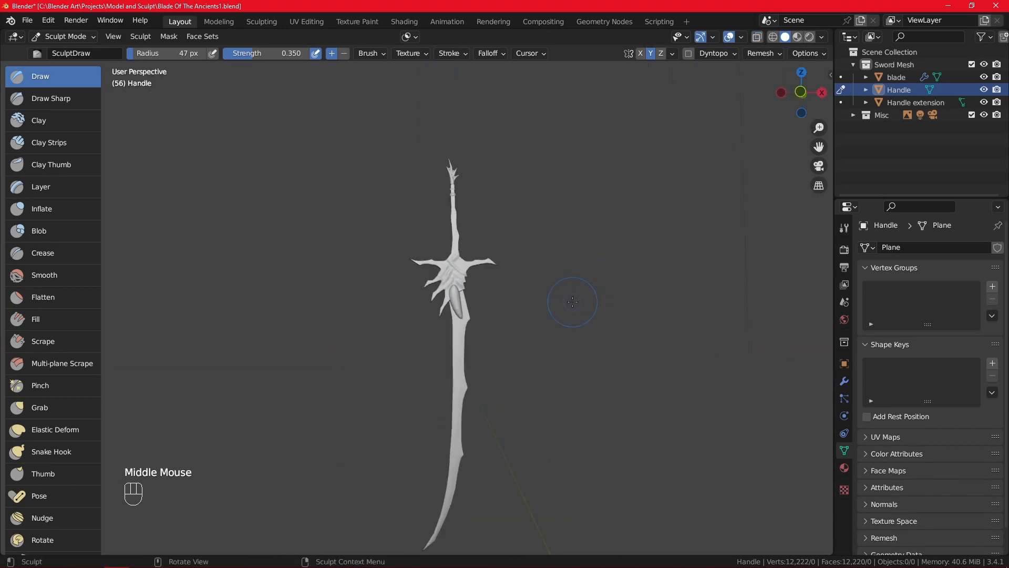
# - Switch to Chrome, search Google for pureref and open PureRef's Download page
pyautogui.hotkey('alt', 'Tab')
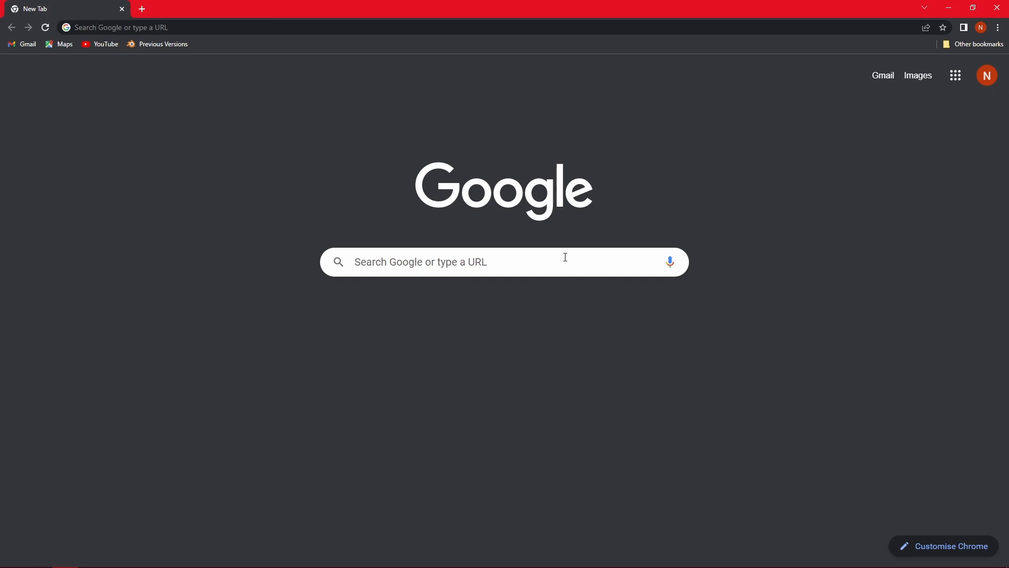
pyautogui.click(565, 257)
pyautogui.click(420, 305)
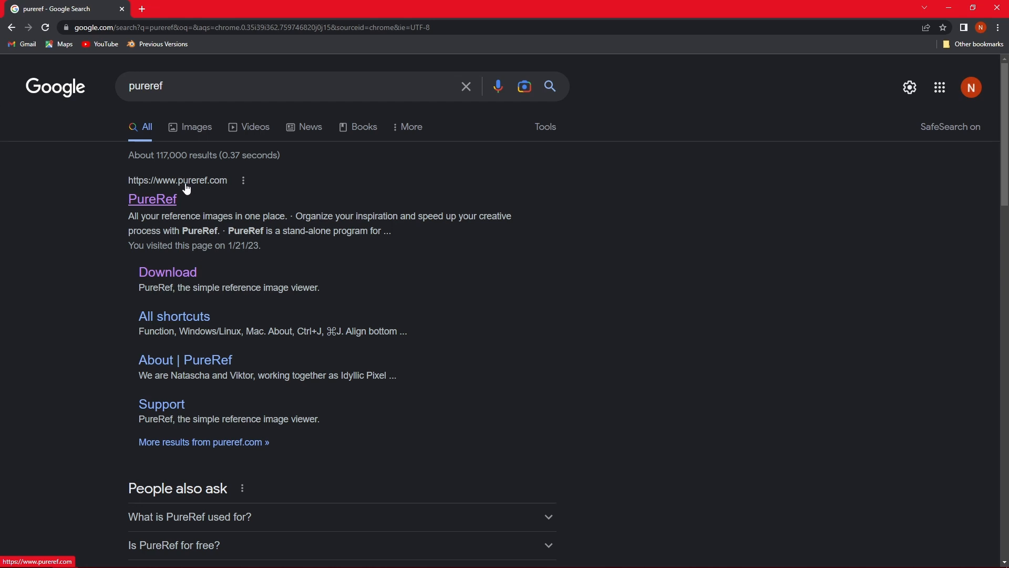
pyautogui.click(174, 279)
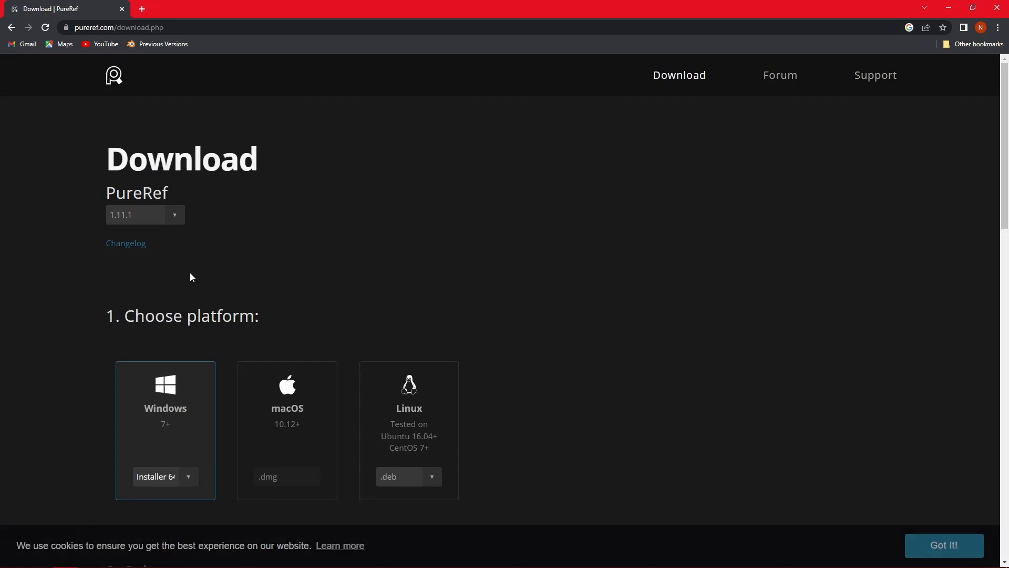
# - Set a custom contribution amount of €0 for the PureRef Windows download
pyautogui.scroll(-1, 198, 263)
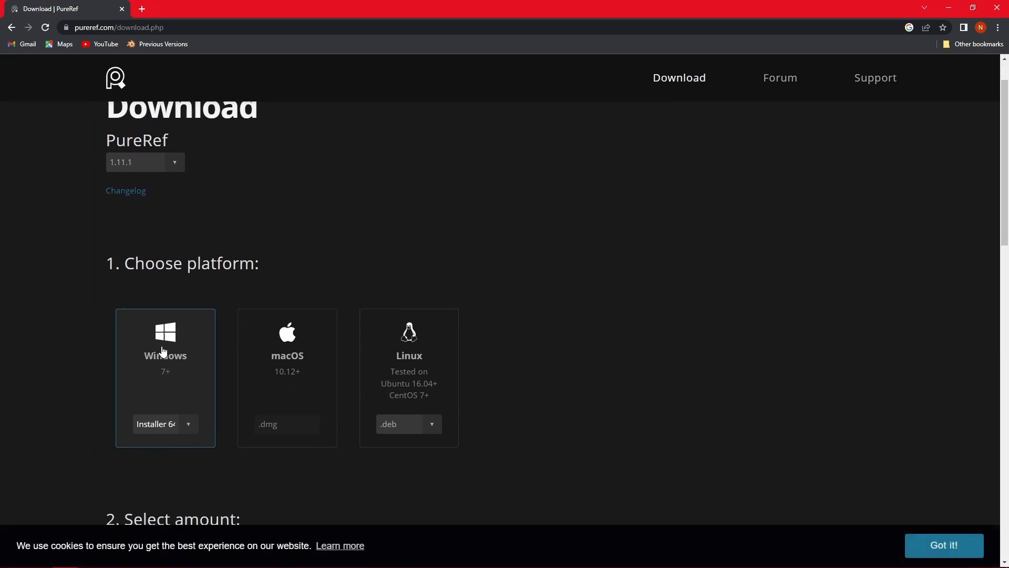
pyautogui.scroll(1, 163, 351)
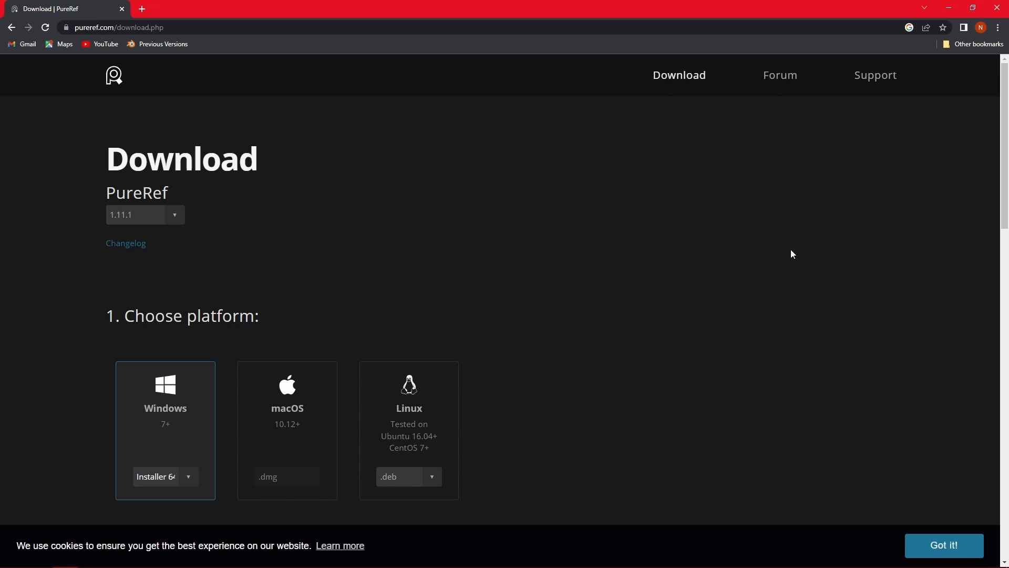
pyautogui.scroll(-1, 787, 248)
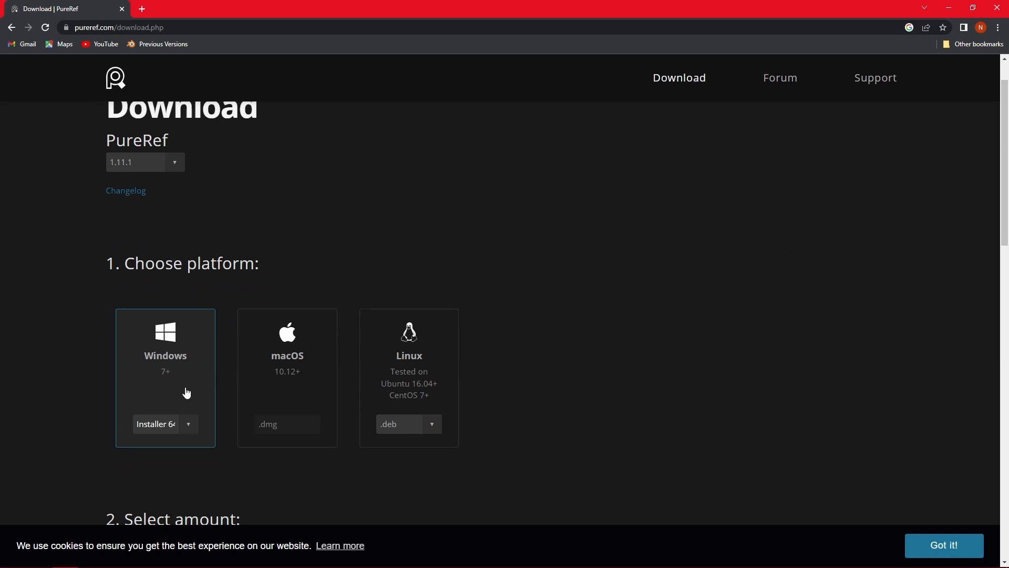
pyautogui.scroll(-2, 259, 372)
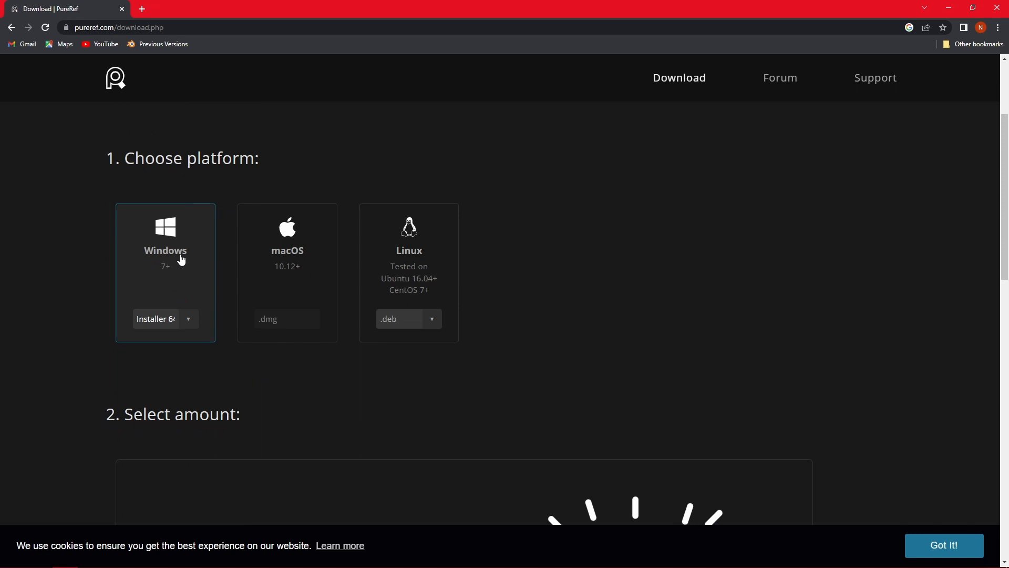
pyautogui.scroll(-5, 207, 294)
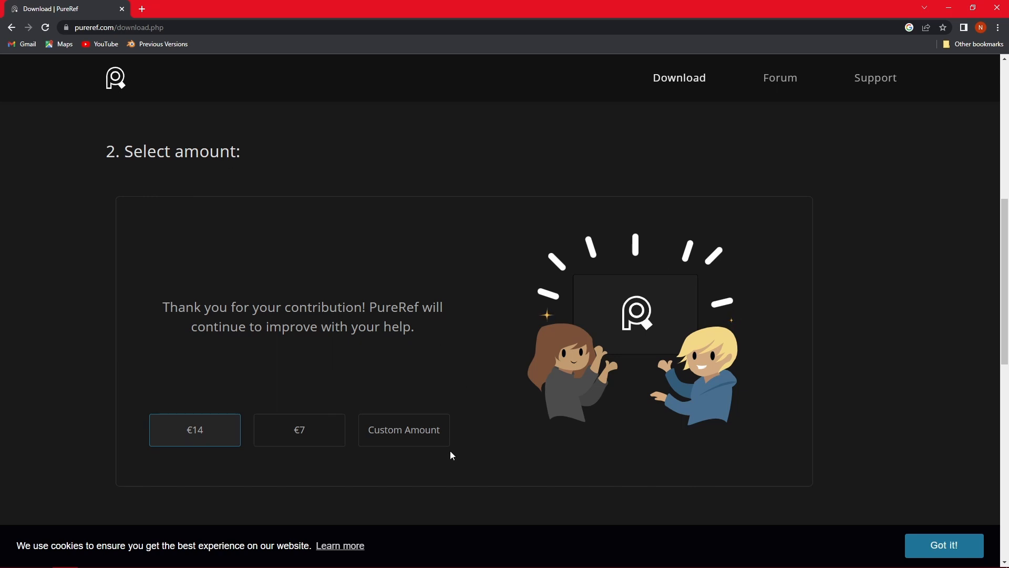
pyautogui.click(414, 438)
pyautogui.write('19')
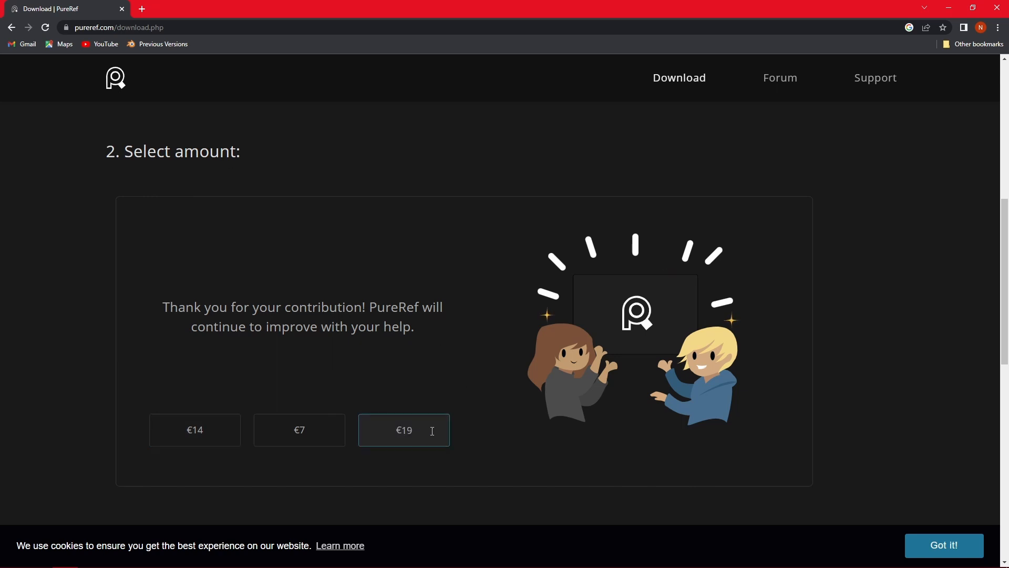
pyautogui.moveTo(427, 431); pyautogui.dragTo(383, 430)
pyautogui.write('0')
# - Review the checkout section for the PureRef 1.11.1 download
pyautogui.scroll(-5, 426, 420)
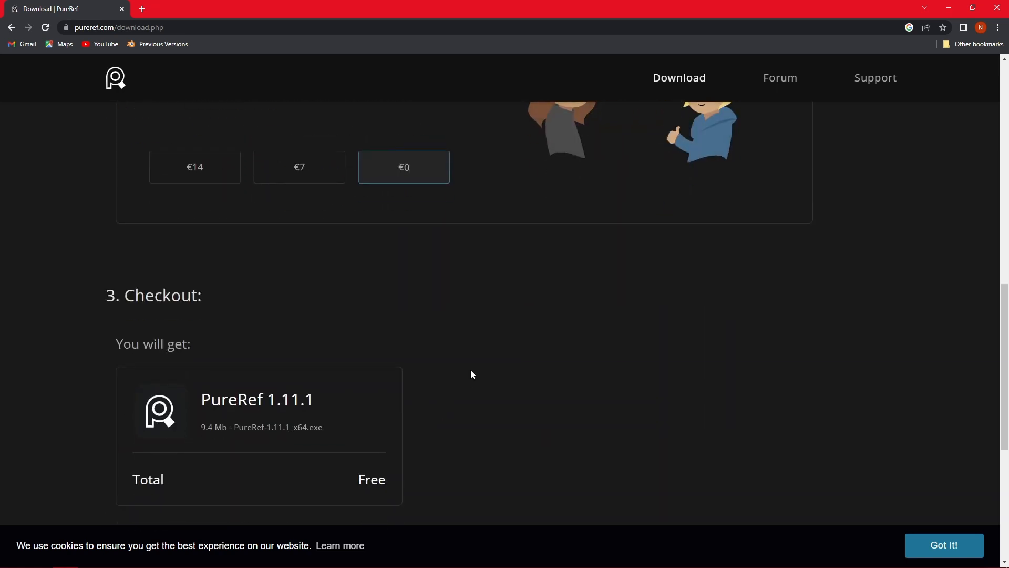
pyautogui.scroll(-2, 426, 358)
pyautogui.scroll(5, 426, 357)
pyautogui.scroll(-4, 427, 357)
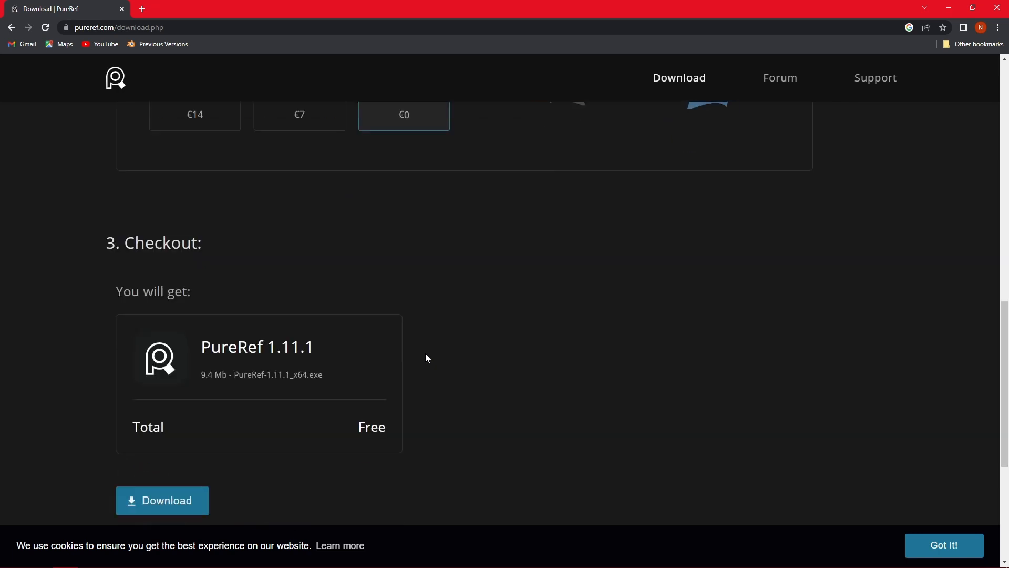
pyautogui.scroll(-1, 426, 357)
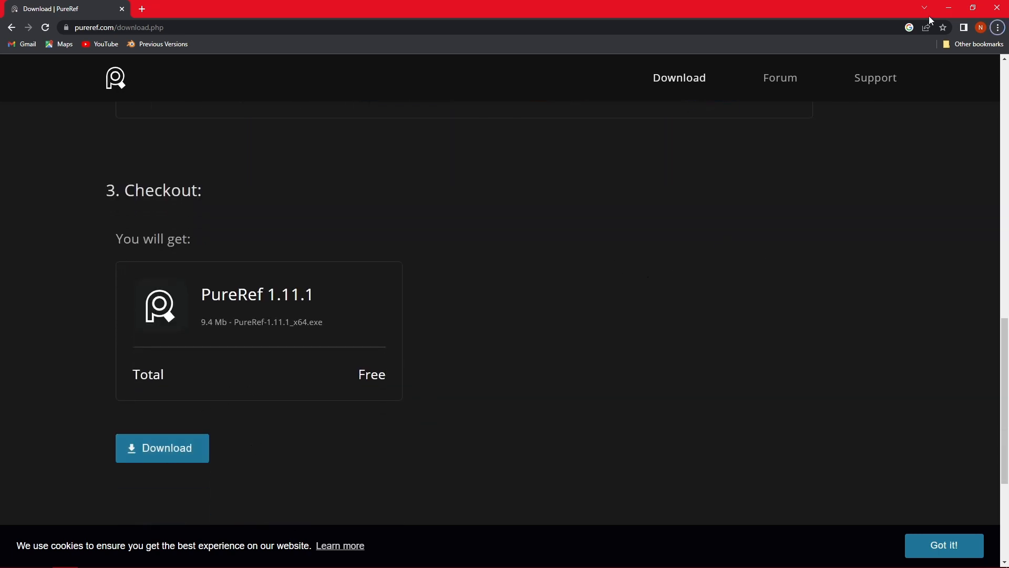
# - Minimise the open windows and launch PureRef from its desktop shortcut
pyautogui.click(949, 7)
pyautogui.click(950, 7)
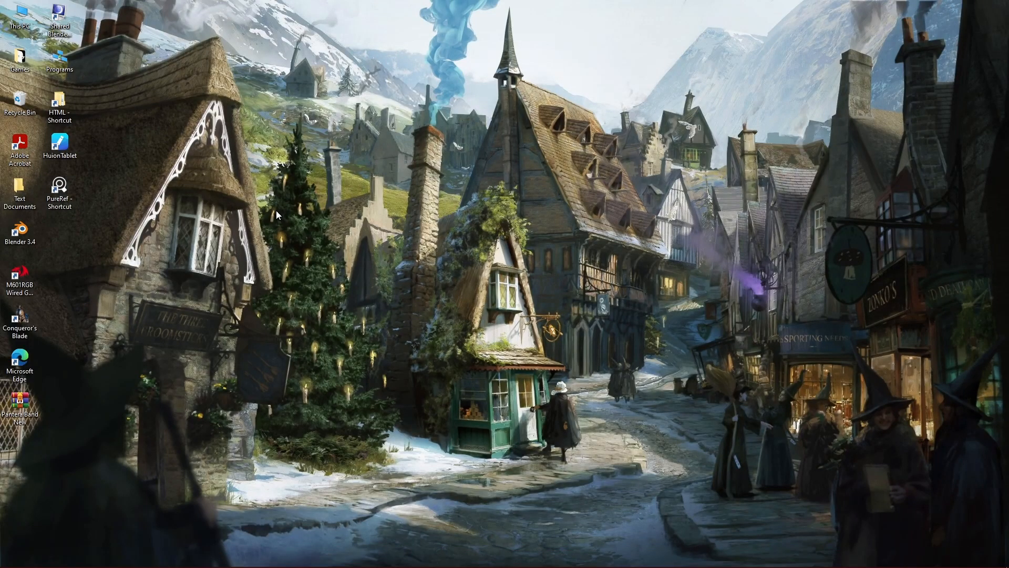
pyautogui.doubleClick(73, 191)
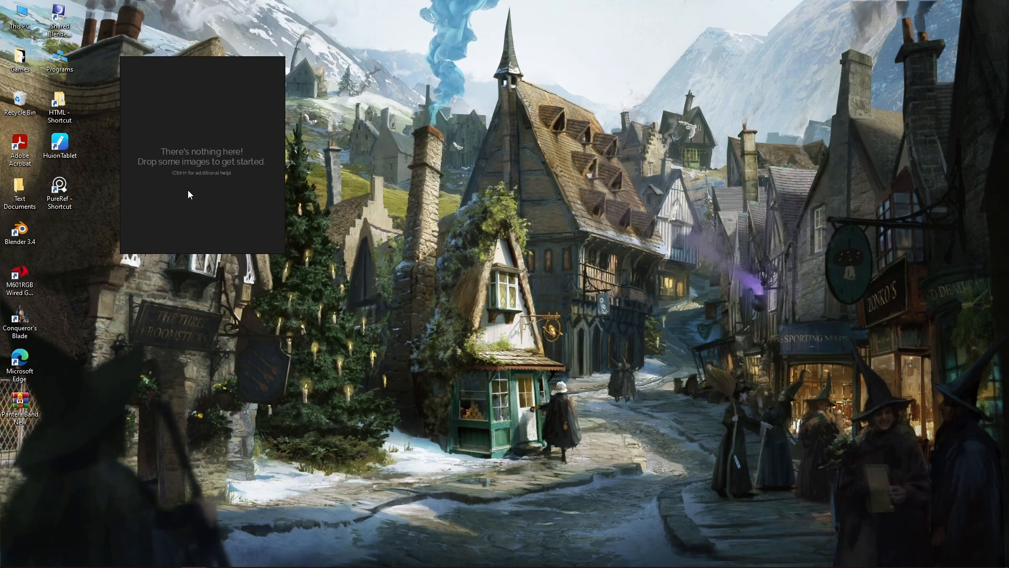
# - Toggle PureRef's always-on-top mode and switch back to Blender
pyautogui.hotkey('ctrl', 'shift', 'a')
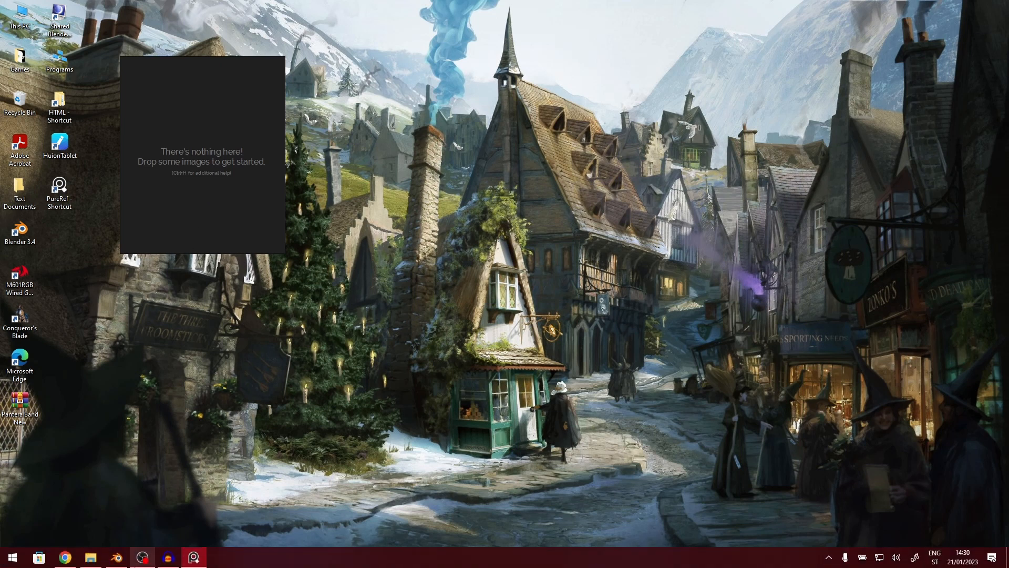
pyautogui.click(117, 561)
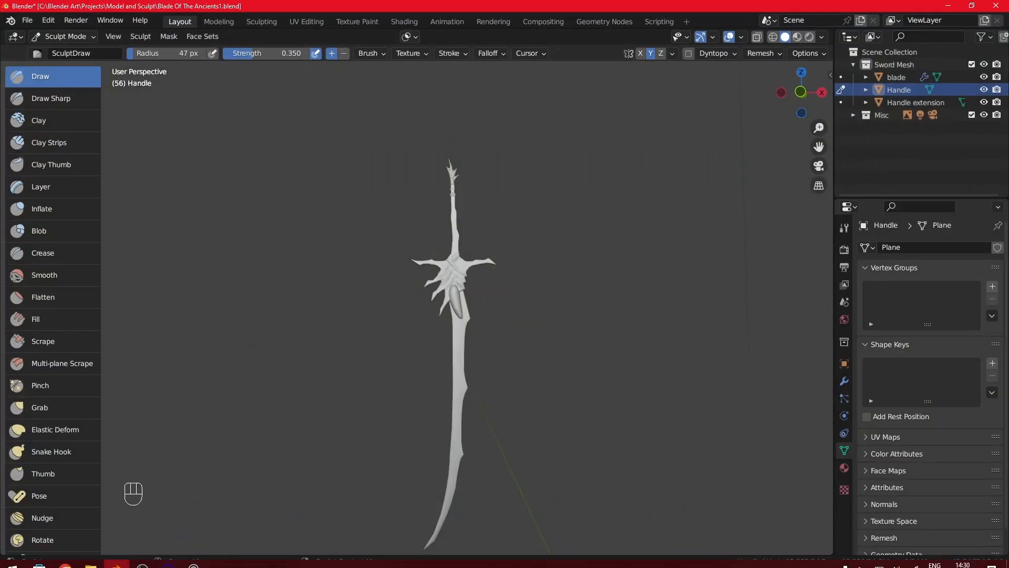
# - Bring up PureRef, enable its always-on-top mode, and test it by minimising, restoring and working in Blender
pyautogui.click(196, 558)
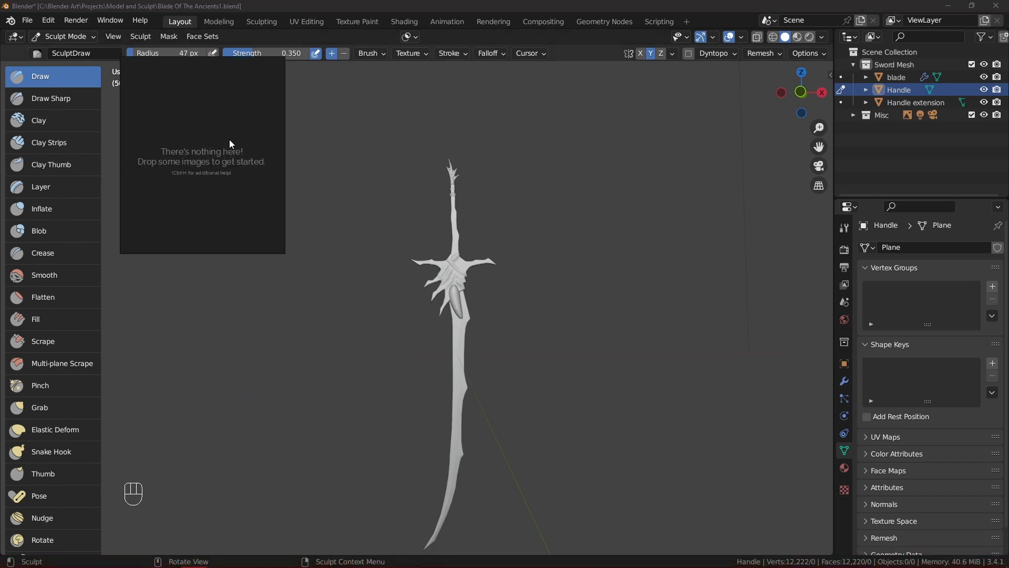
pyautogui.hotkey('ctrl', 'shift', 'a')
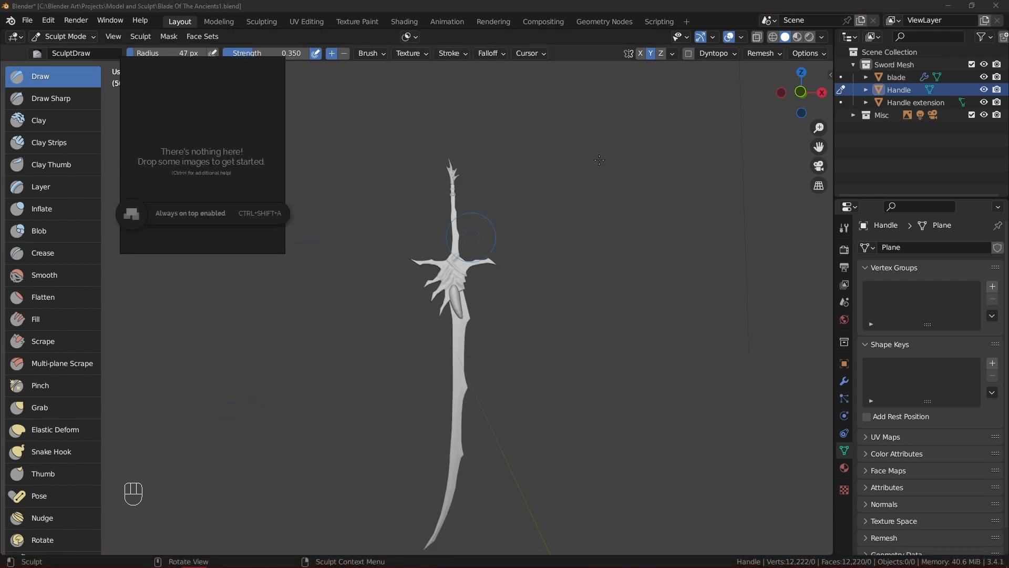
pyautogui.click(948, 6)
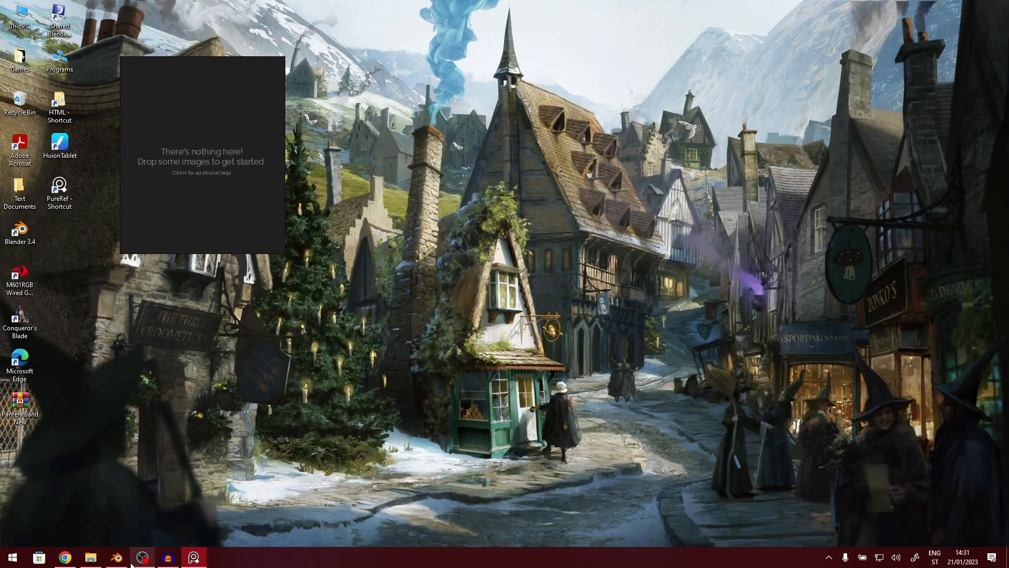
pyautogui.click(116, 557)
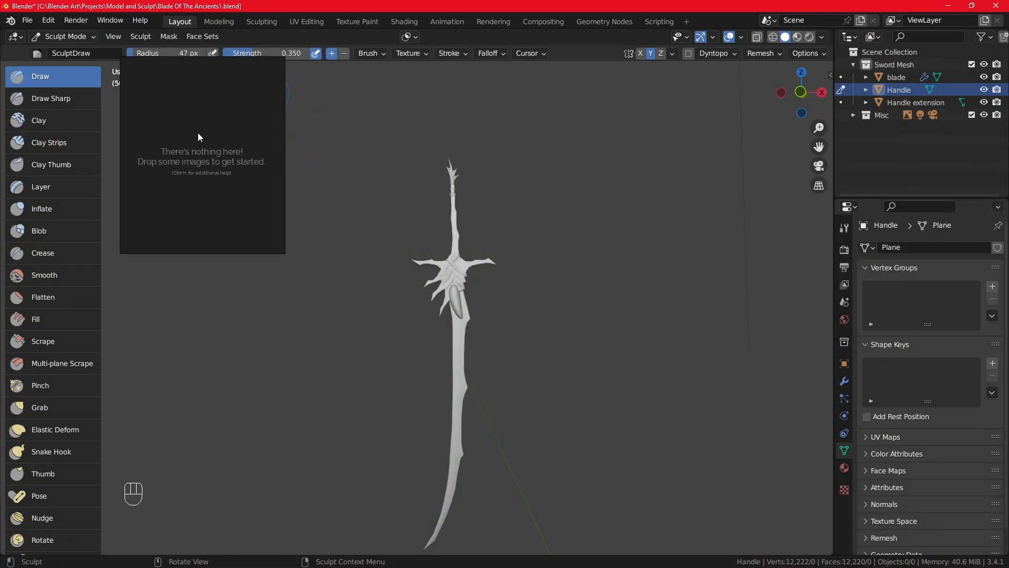
pyautogui.click(577, 241)
pyautogui.click(578, 211)
pyautogui.click(570, 240)
pyautogui.click(572, 239)
pyautogui.click(597, 203)
pyautogui.click(528, 204)
# - Disable PureRef's always-on-top mode to let Blender cover it, and re-enable the mode
pyautogui.hotkey('ctrl', 'shift', 'a')
pyautogui.click(250, 179)
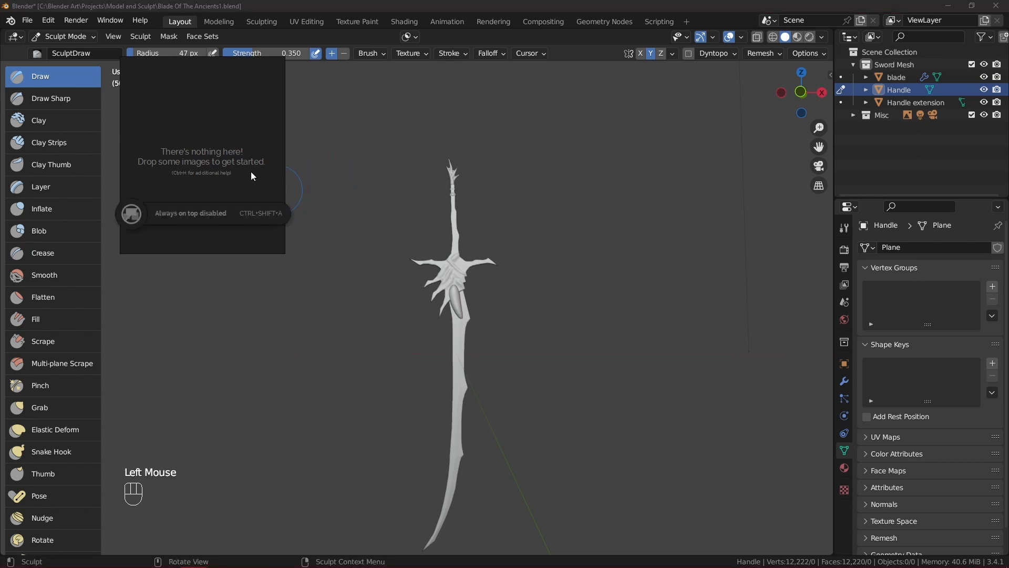
pyautogui.click(328, 190)
pyautogui.click(279, 198)
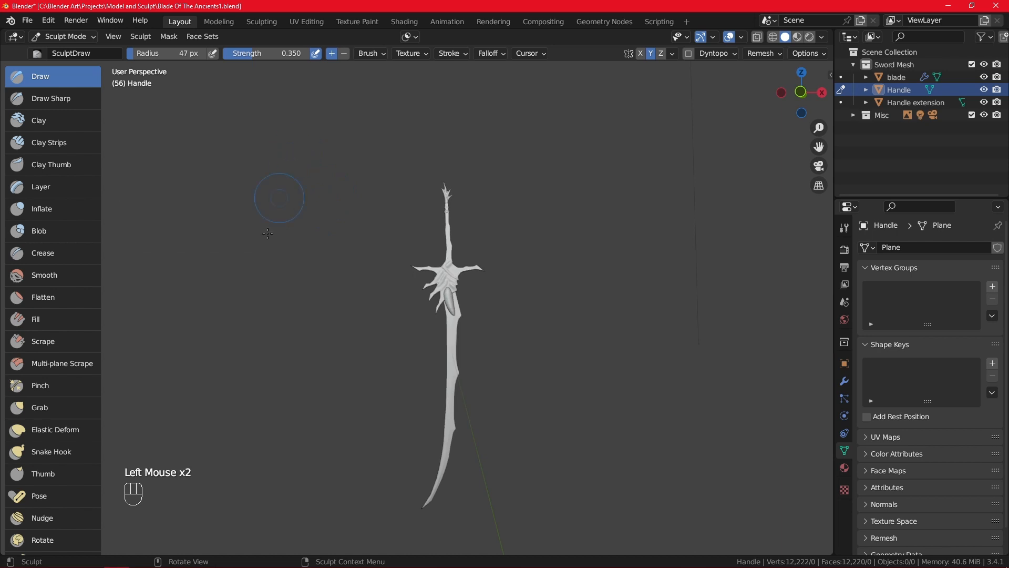
pyautogui.click(279, 213)
pyautogui.moveTo(200, 562)
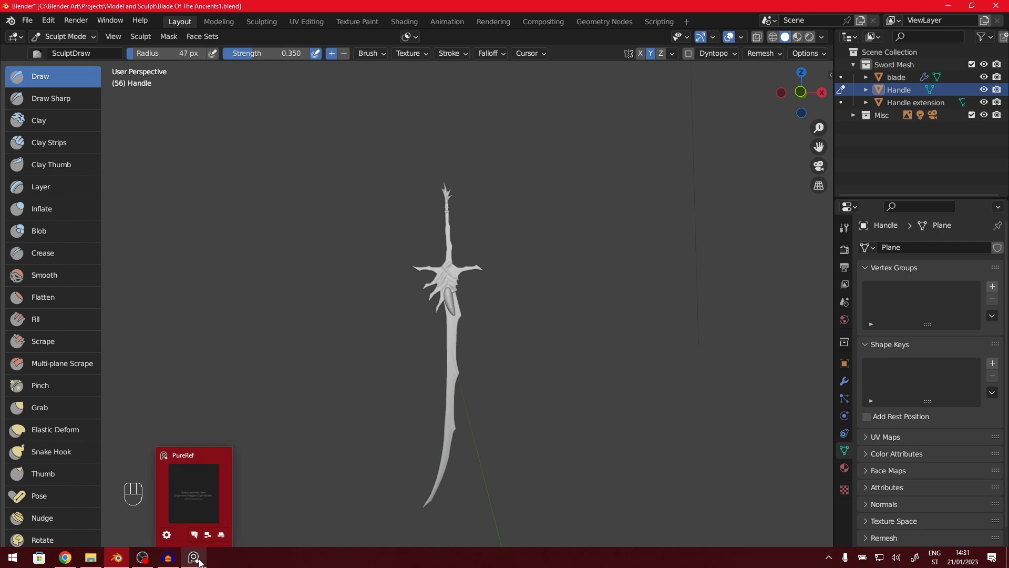
pyautogui.click(221, 535)
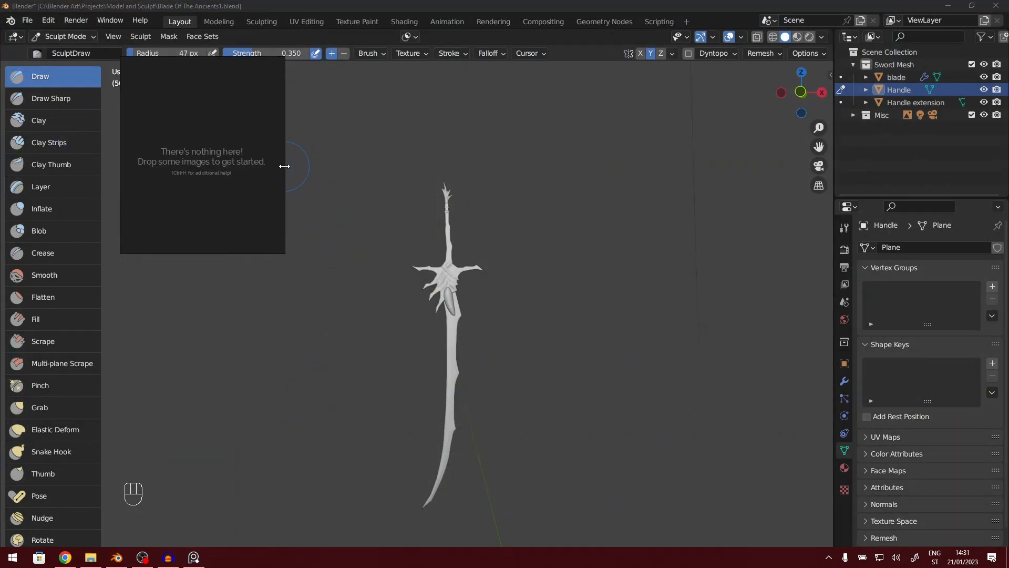
# - Resize the empty PureRef window into a small portrait frame in the lower-right corner of Blender's 3D viewport
pyautogui.moveTo(284, 166); pyautogui.dragTo(380, 165)
pyautogui.click(257, 251)
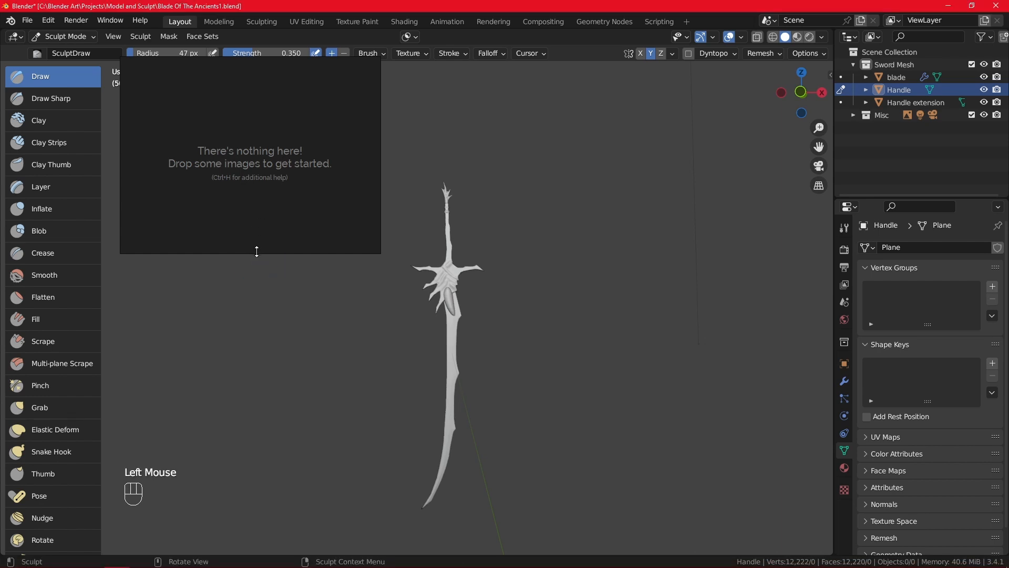
pyautogui.click(257, 251)
pyautogui.click(256, 252)
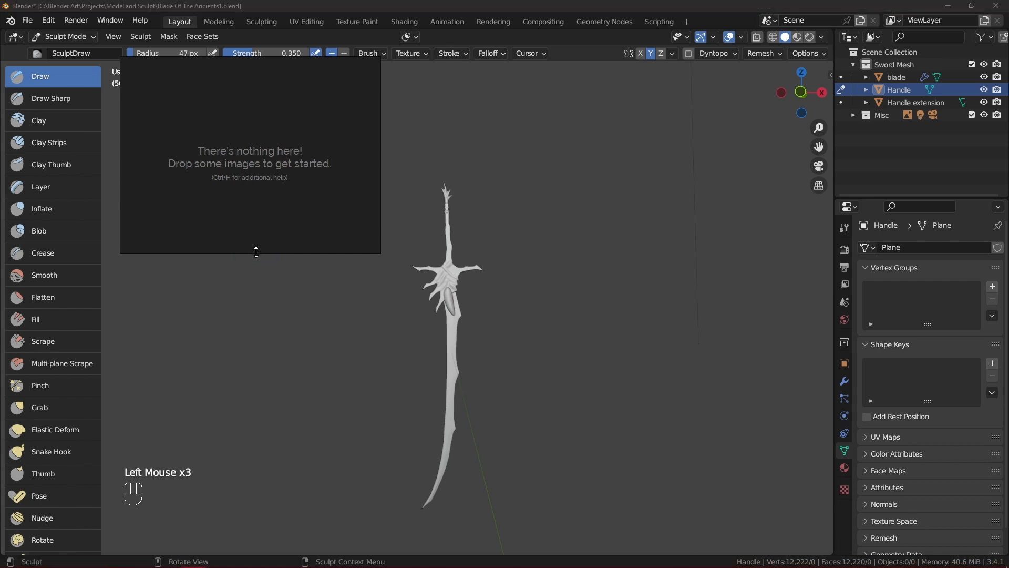
pyautogui.moveTo(256, 252); pyautogui.dragTo(245, 293)
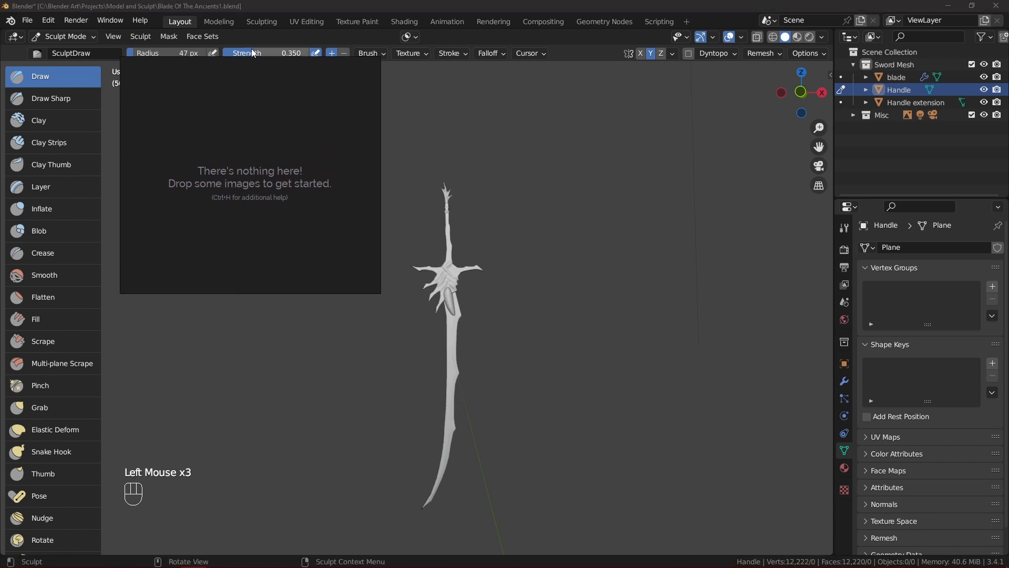
pyautogui.moveTo(240, 293); pyautogui.dragTo(228, 523)
pyautogui.moveTo(282, 62); pyautogui.dragTo(265, 435)
pyautogui.moveTo(122, 472); pyautogui.dragTo(224, 472)
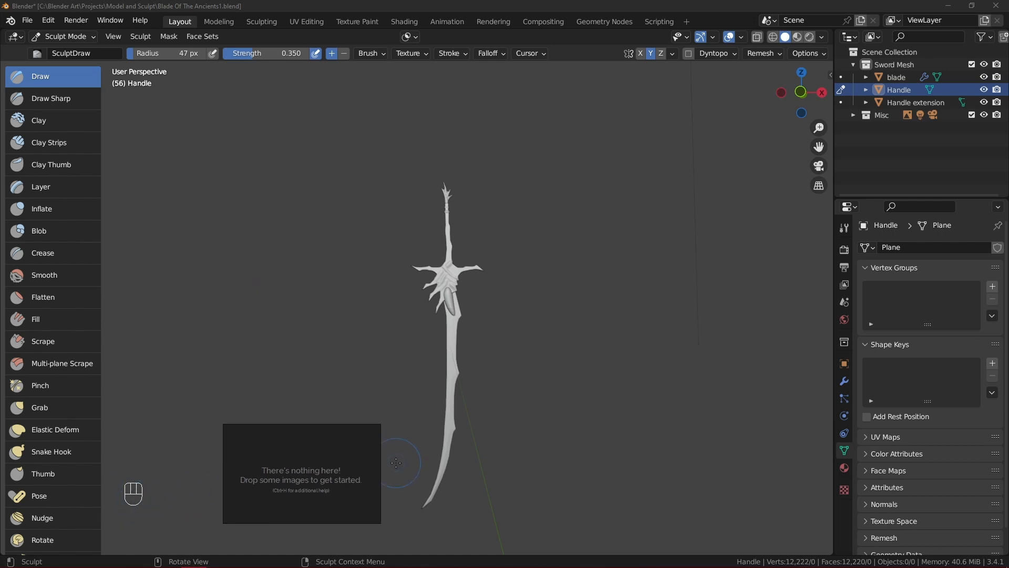
pyautogui.moveTo(375, 465); pyautogui.dragTo(782, 482)
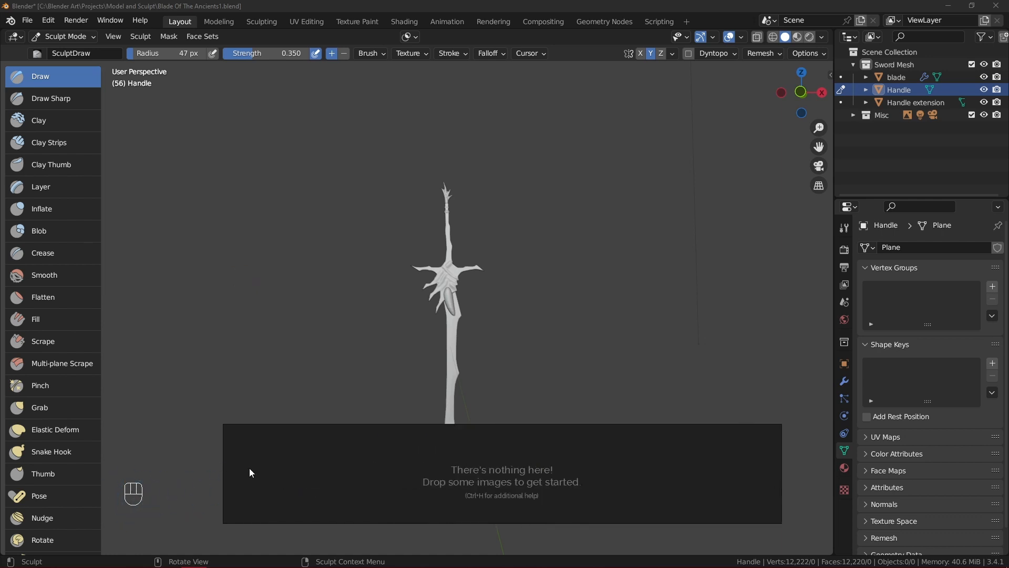
pyautogui.moveTo(227, 478); pyautogui.dragTo(668, 476)
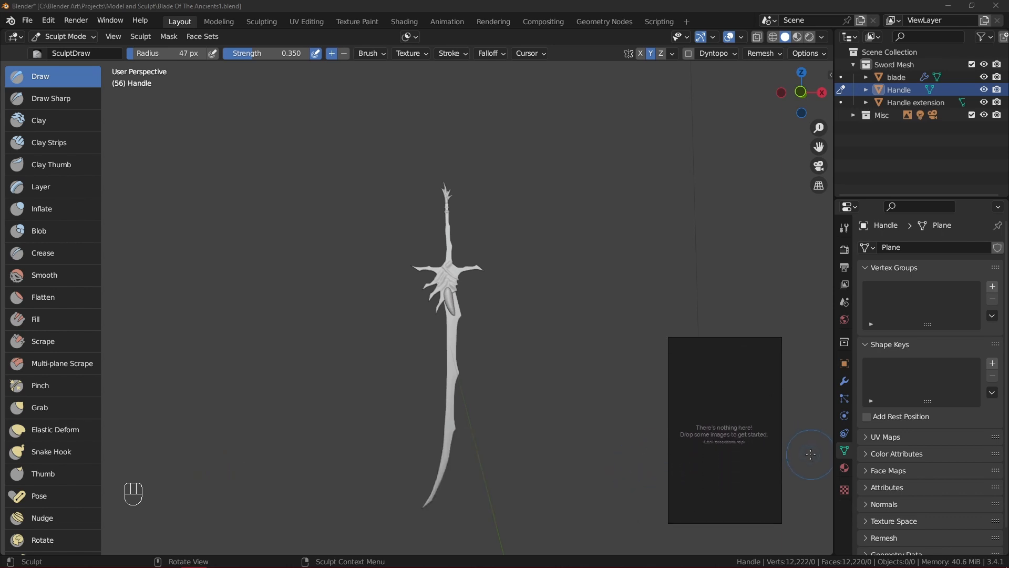
pyautogui.moveTo(779, 447); pyautogui.dragTo(800, 446)
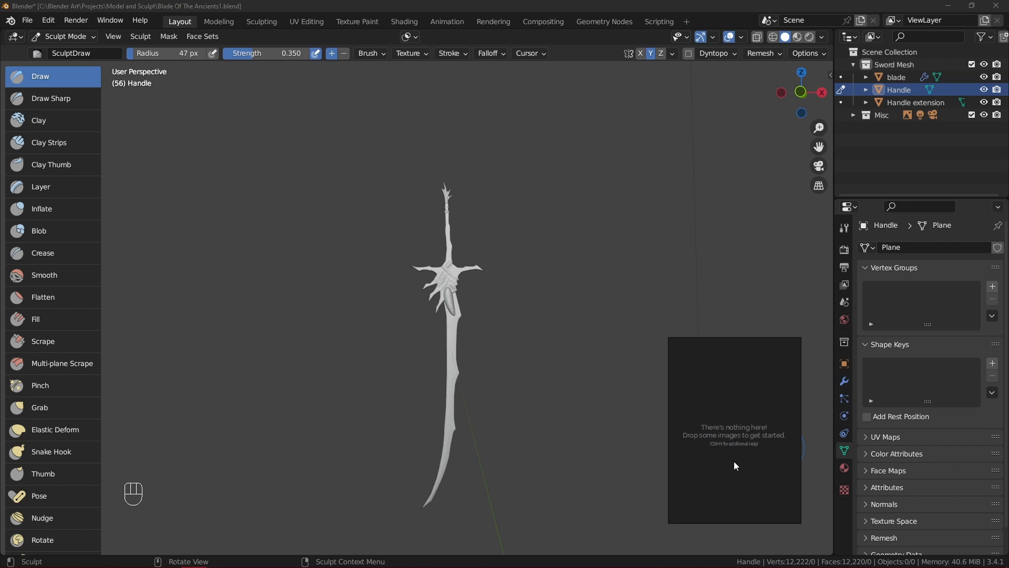
# - Load the "Blade of the Ancients Refrence" JPG from the Downloads folder into PureRef and close File Explorer
pyautogui.moveTo(90, 557)
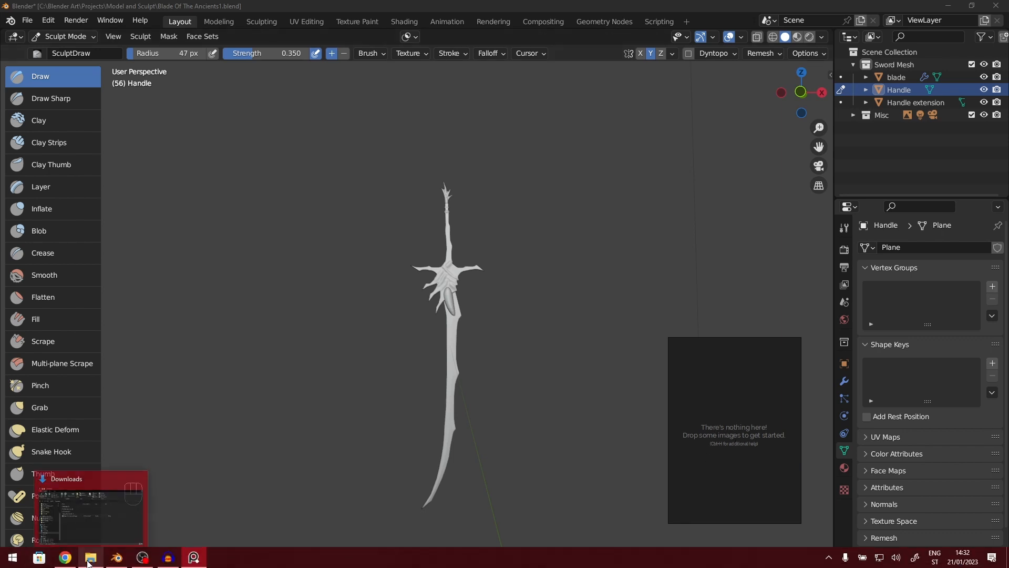
pyautogui.click(125, 534)
pyautogui.click(339, 373)
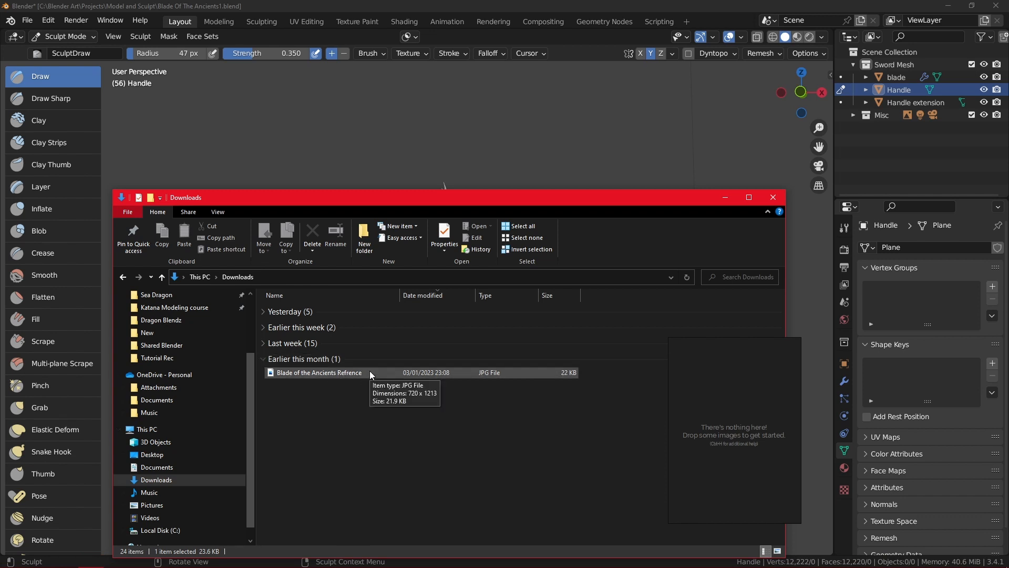
pyautogui.moveTo(369, 370); pyautogui.dragTo(737, 455)
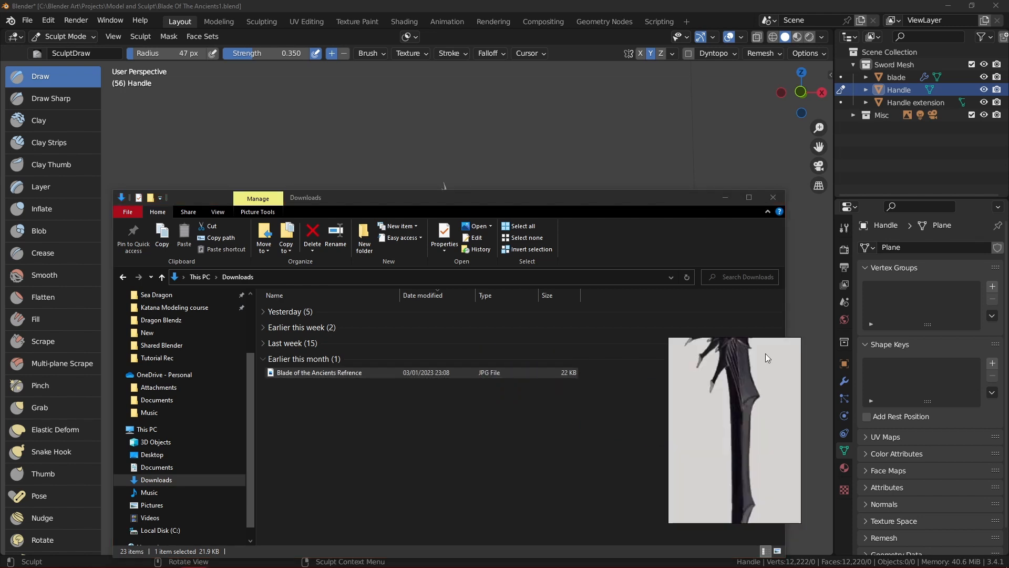
pyautogui.click(773, 197)
# - Scale the sword reference image up slightly on the PureRef canvas
pyautogui.scroll(-3, 749, 444)
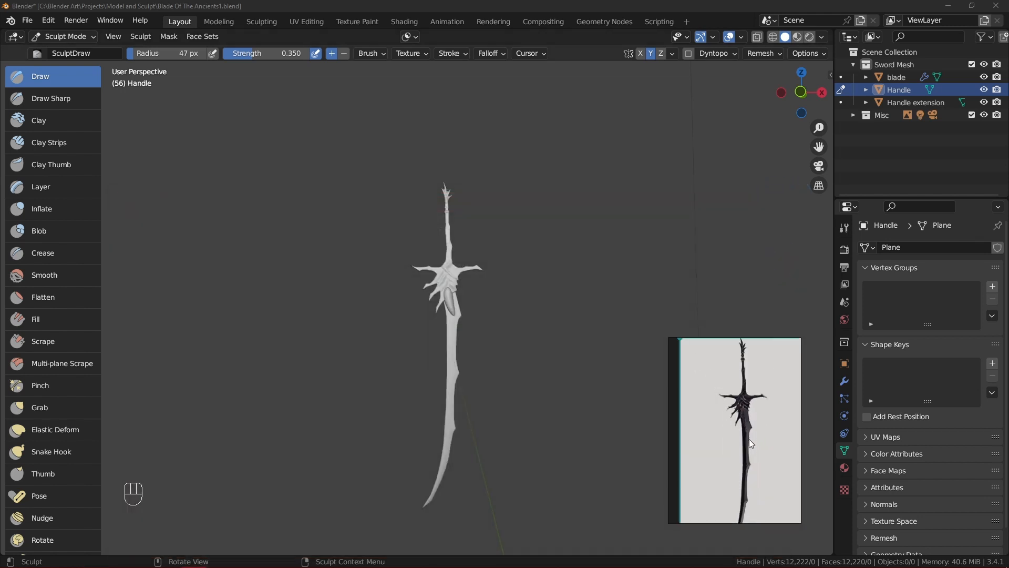
pyautogui.scroll(-2, 724, 371)
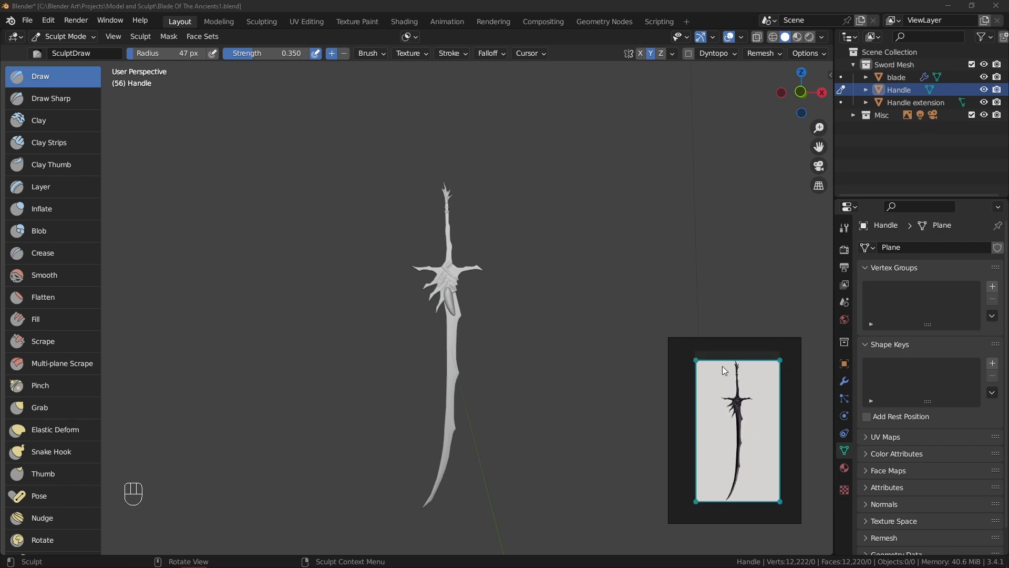
pyautogui.scroll(3, 743, 425)
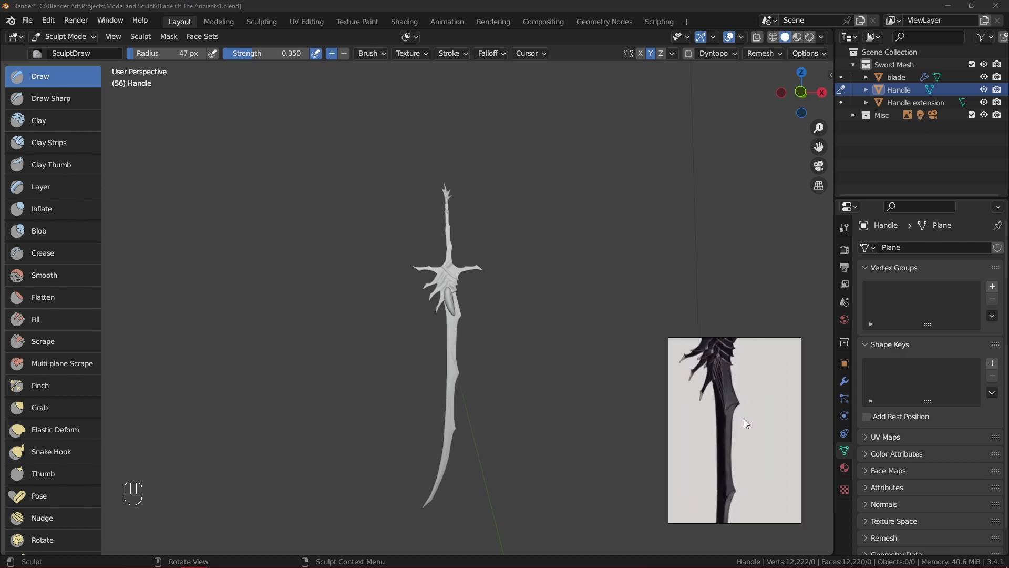
pyautogui.scroll(-3, 743, 418)
pyautogui.scroll(-3, 743, 415)
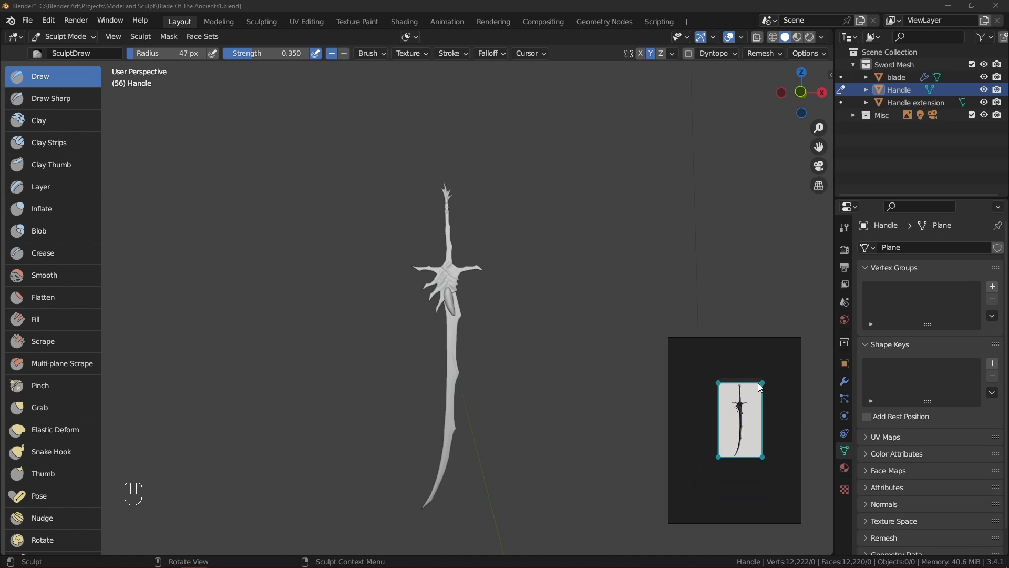
pyautogui.click(760, 385)
pyautogui.moveTo(762, 383)
pyautogui.mouseDown()
pyautogui.moveTo(783, 371)
pyautogui.moveTo(772, 383)
pyautogui.mouseUp()
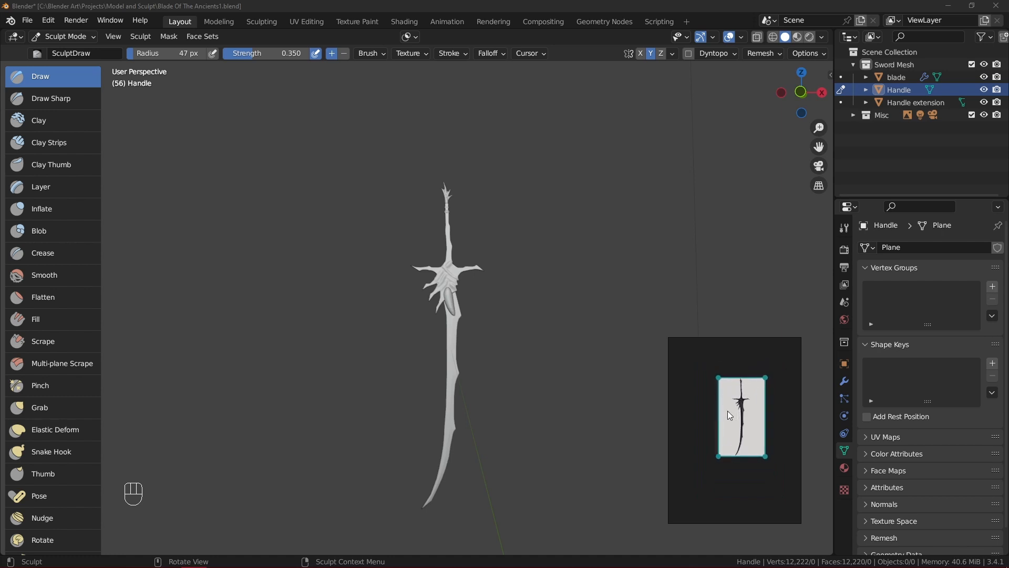
pyautogui.scroll(2, 727, 411)
# - Add a second image from File Explorer's recent files to the PureRef canvas and close File Explorer
pyautogui.click(91, 557)
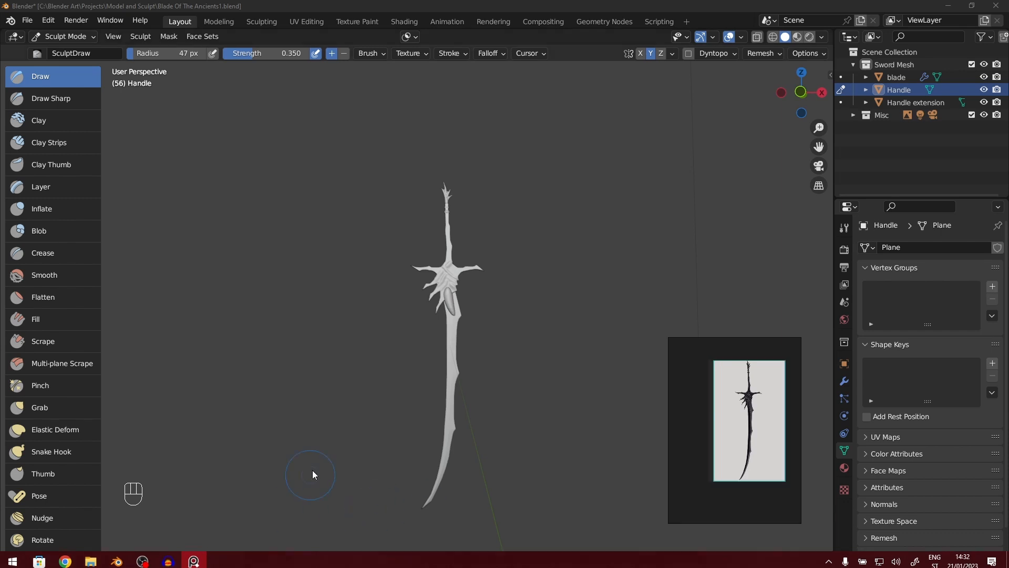
pyautogui.scroll(-1, 220, 471)
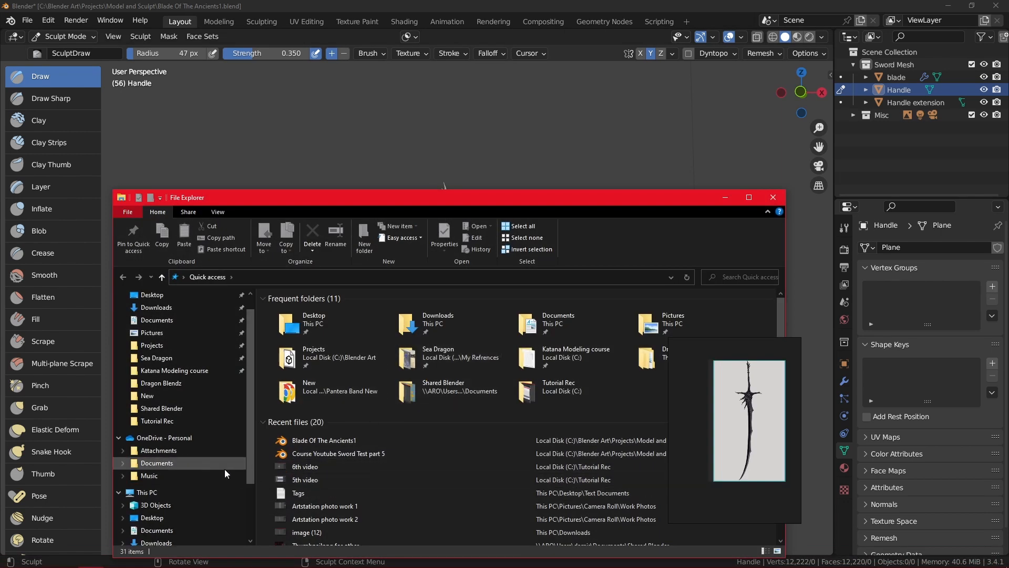
pyautogui.scroll(-1, 314, 500)
pyautogui.moveTo(336, 487); pyautogui.dragTo(715, 491)
pyautogui.click(772, 201)
pyautogui.scroll(-2, 761, 500)
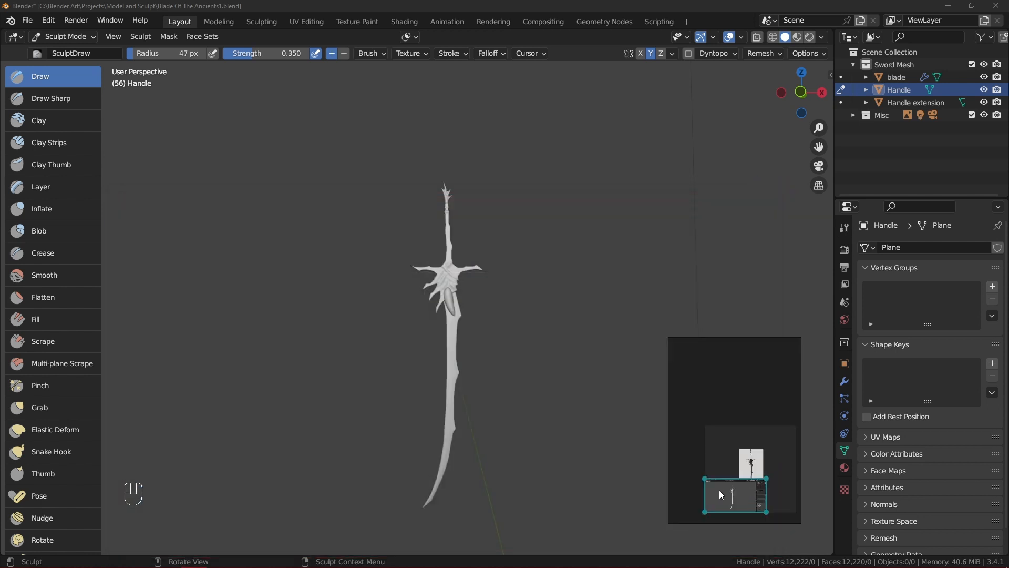
# - Undo adding the second image to the PureRef canvas
pyautogui.moveTo(733, 500); pyautogui.dragTo(709, 515, button='right')
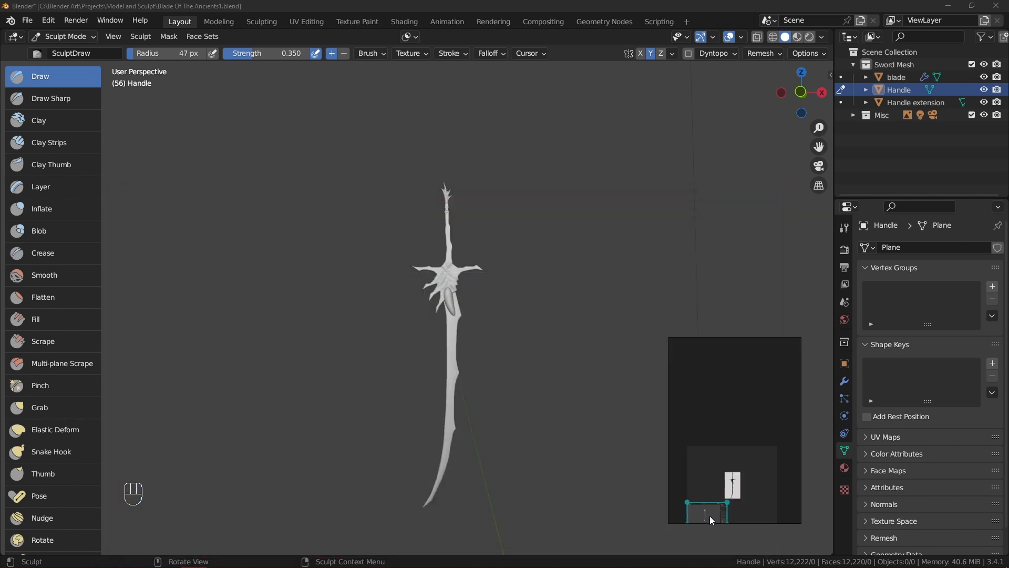
pyautogui.rightClick(709, 516)
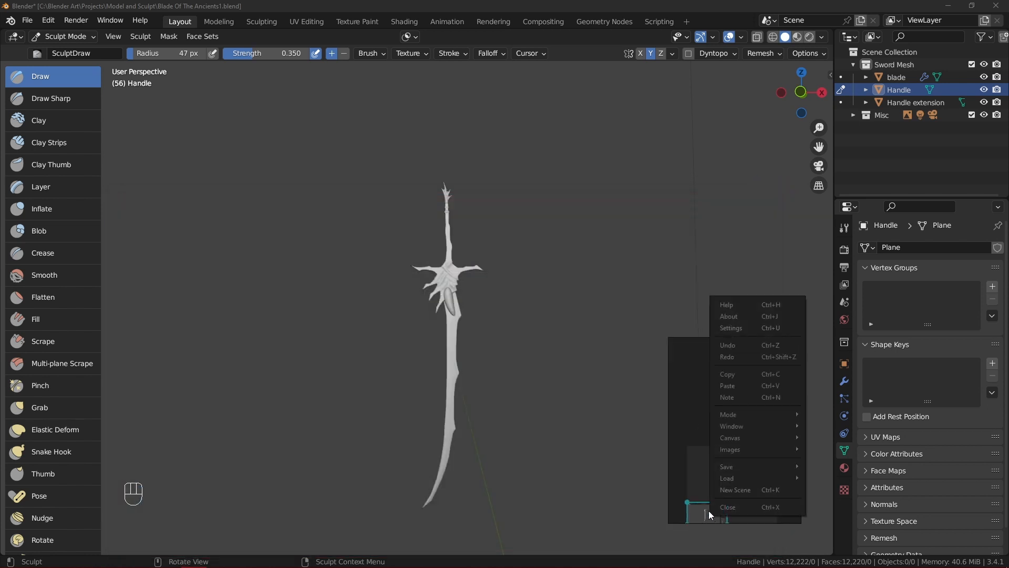
pyautogui.click(746, 345)
# - Make the PureRef window taller and slightly wider, and frame the reference sword's hilt and upper blade in it
pyautogui.scroll(5, 741, 506)
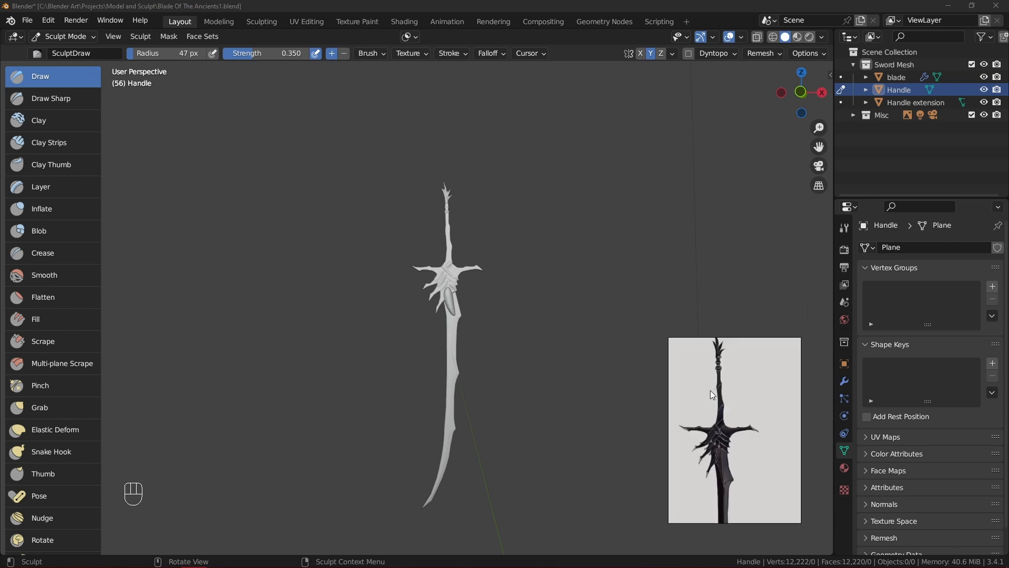
pyautogui.scroll(2, 712, 392)
pyautogui.scroll(-2, 719, 396)
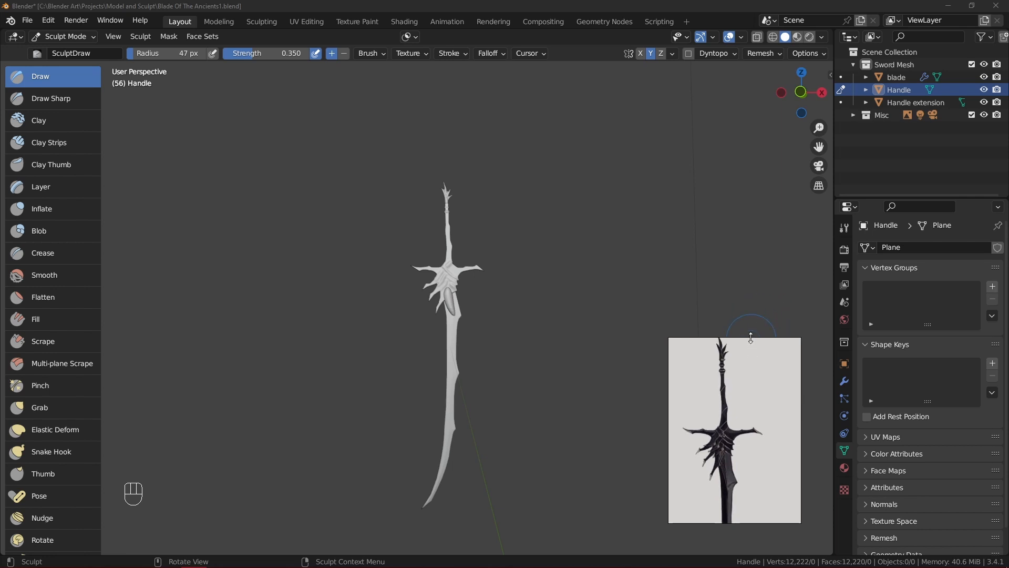
pyautogui.moveTo(750, 338); pyautogui.dragTo(760, 229)
pyautogui.moveTo(667, 399); pyautogui.dragTo(657, 401)
pyautogui.moveTo(744, 429); pyautogui.dragTo(741, 311)
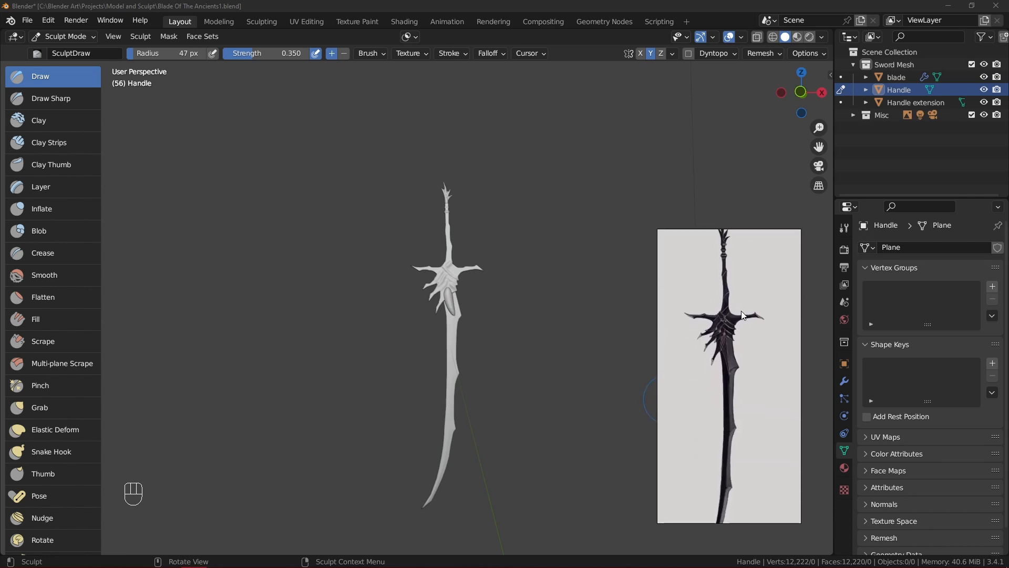
pyautogui.scroll(4, 741, 311)
pyautogui.scroll(-3, 702, 336)
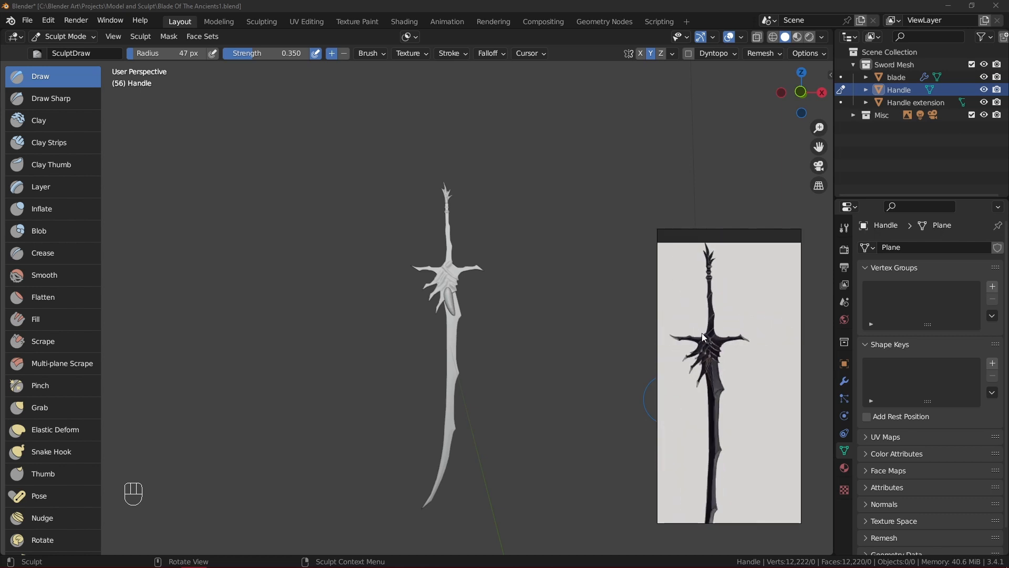
pyautogui.scroll(2, 711, 375)
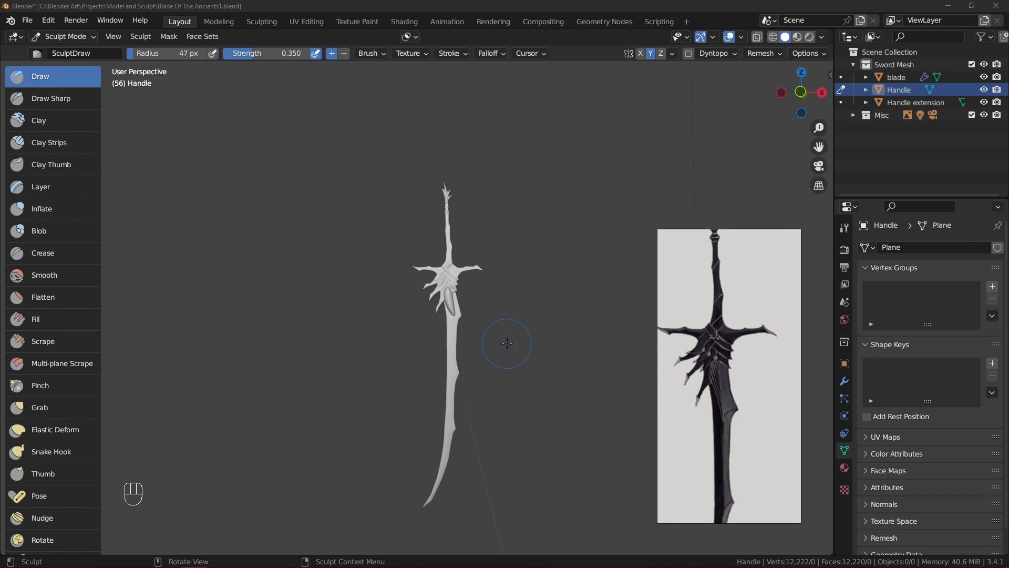
# - Switch back to Blender and compare the sword model's hilt with the reference image
pyautogui.scroll(3, 495, 322)
pyautogui.scroll(-1, 491, 331)
pyautogui.scroll(-1, 491, 331)
pyautogui.scroll(2, 463, 267)
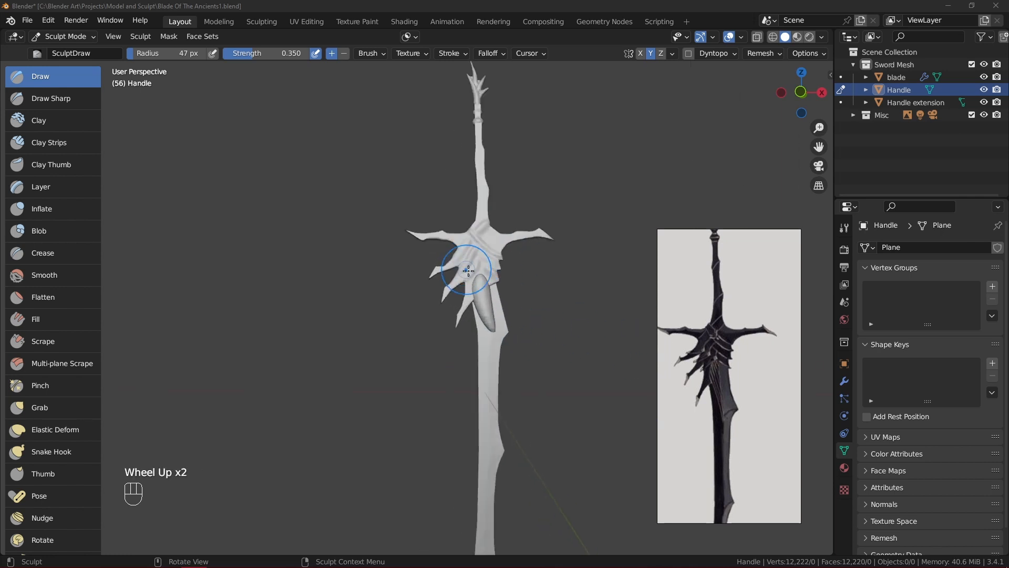
pyautogui.scroll(-2, 471, 273)
pyautogui.click(448, 288)
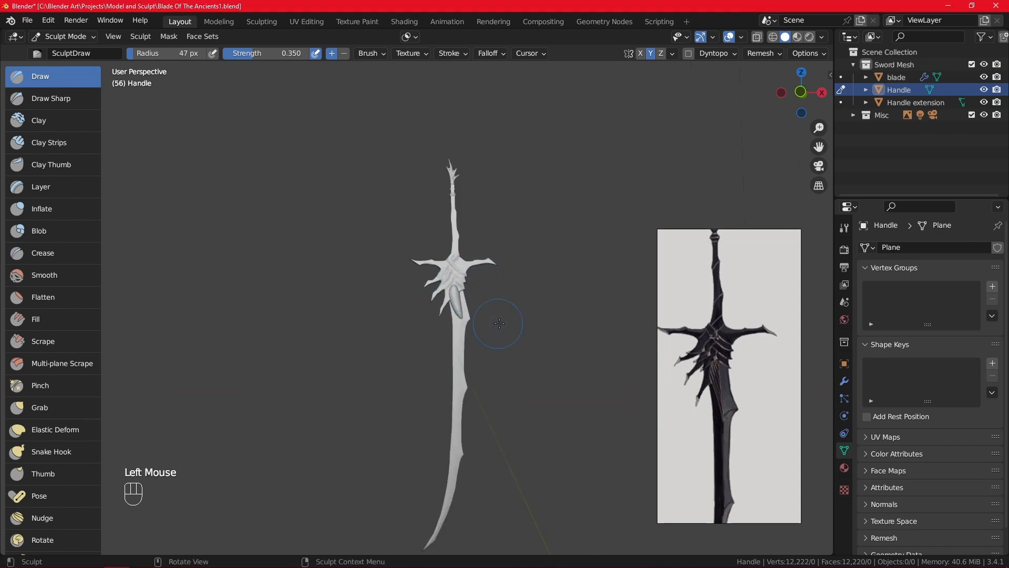
# - Compare the handle's guard and spikes with the background reference from the front, turning X-ray on for the check and off again
pyautogui.press('KP_1')
pyautogui.scroll(2, 491, 269)
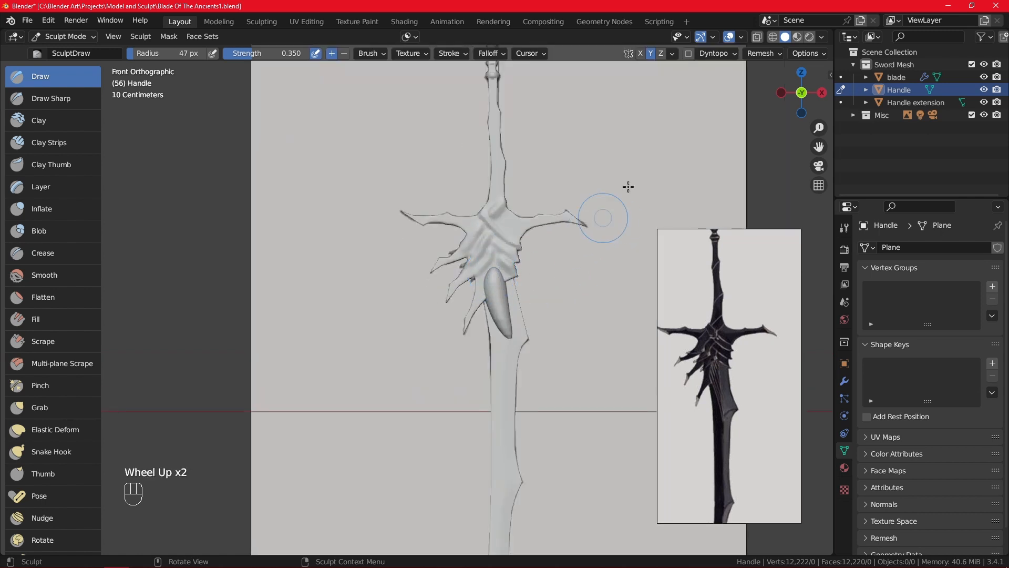
pyautogui.click(756, 37)
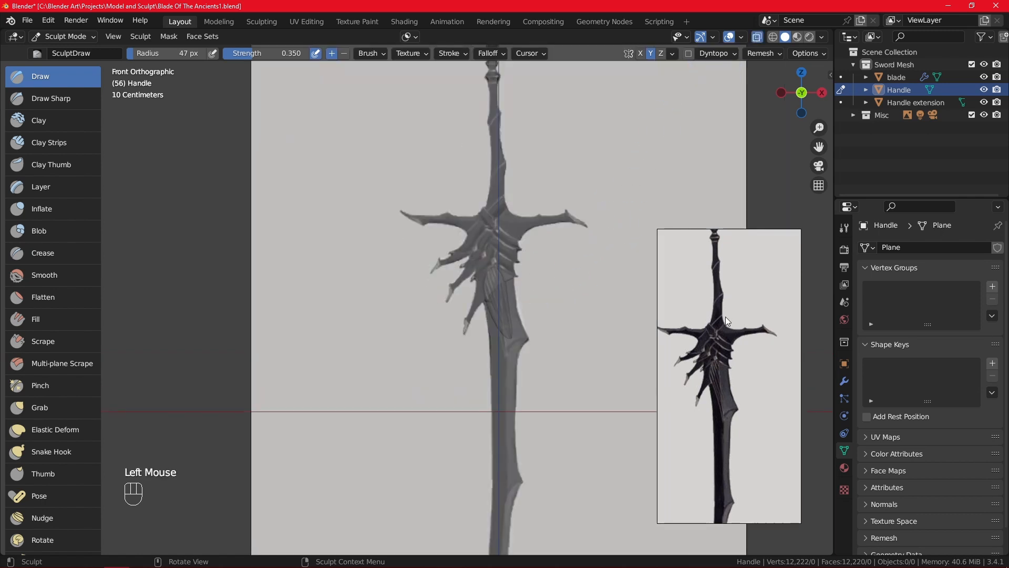
pyautogui.scroll(2, 523, 259)
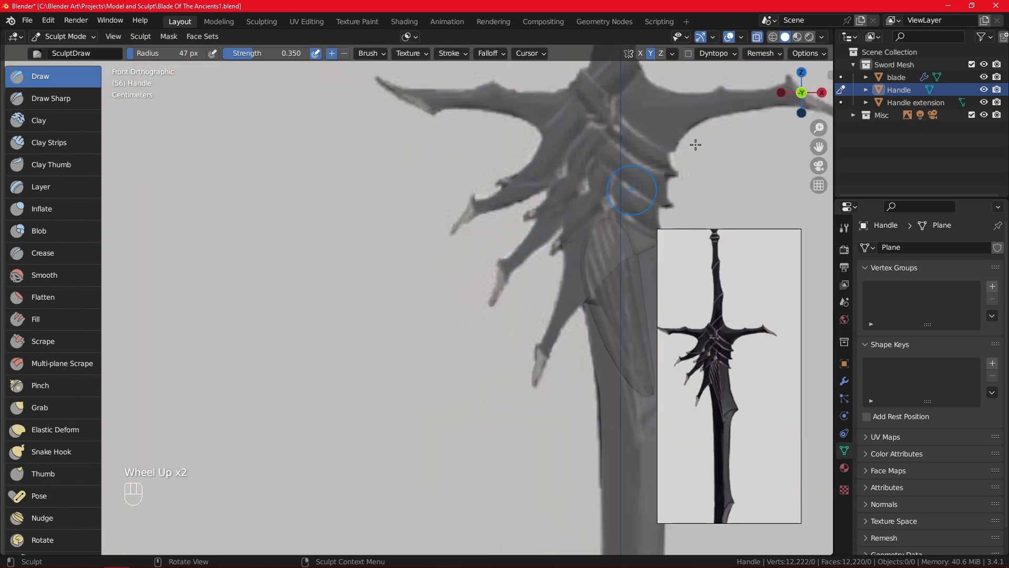
pyautogui.click(758, 38)
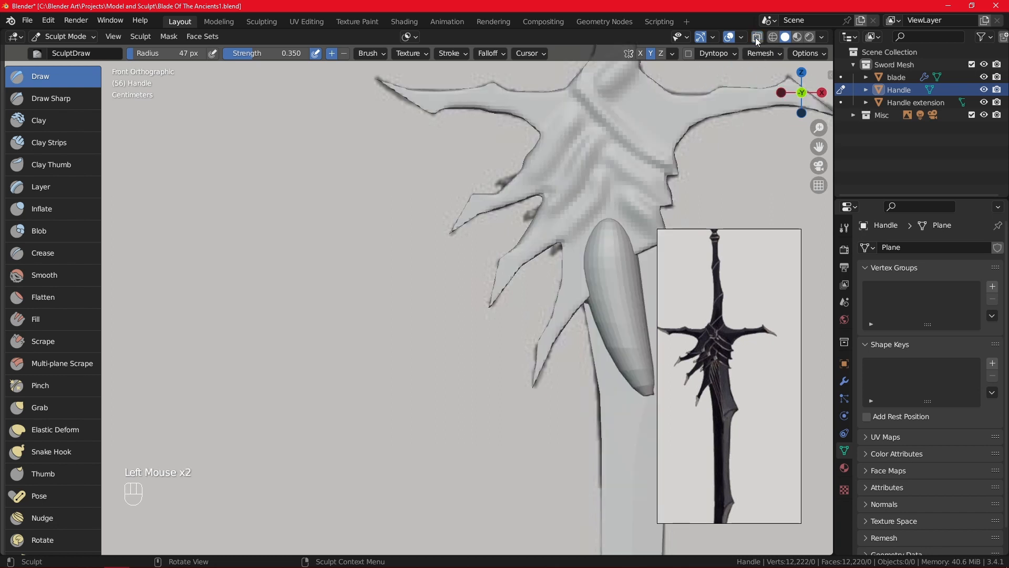
pyautogui.scroll(-3, 547, 210)
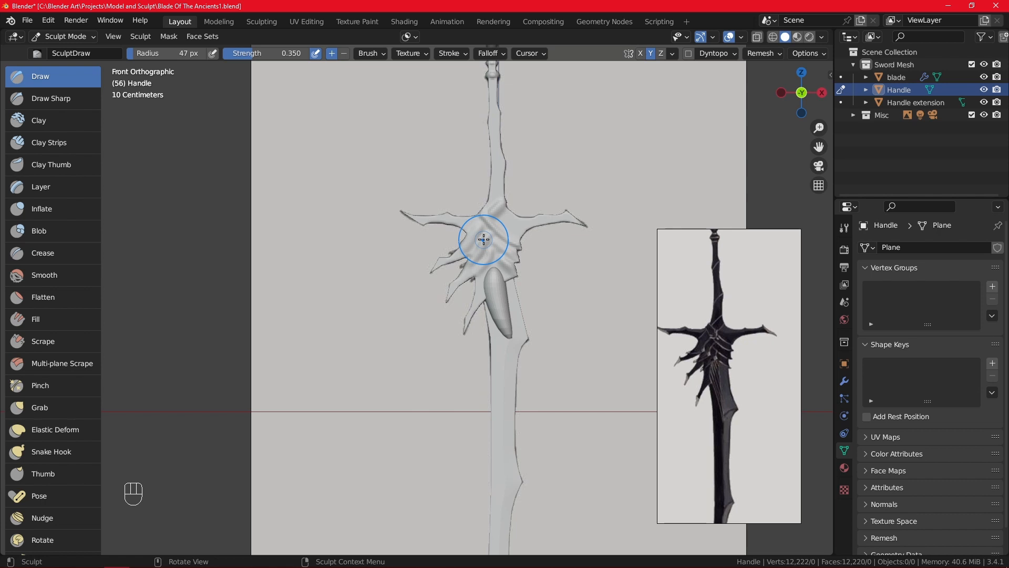
pyautogui.scroll(2, 484, 240)
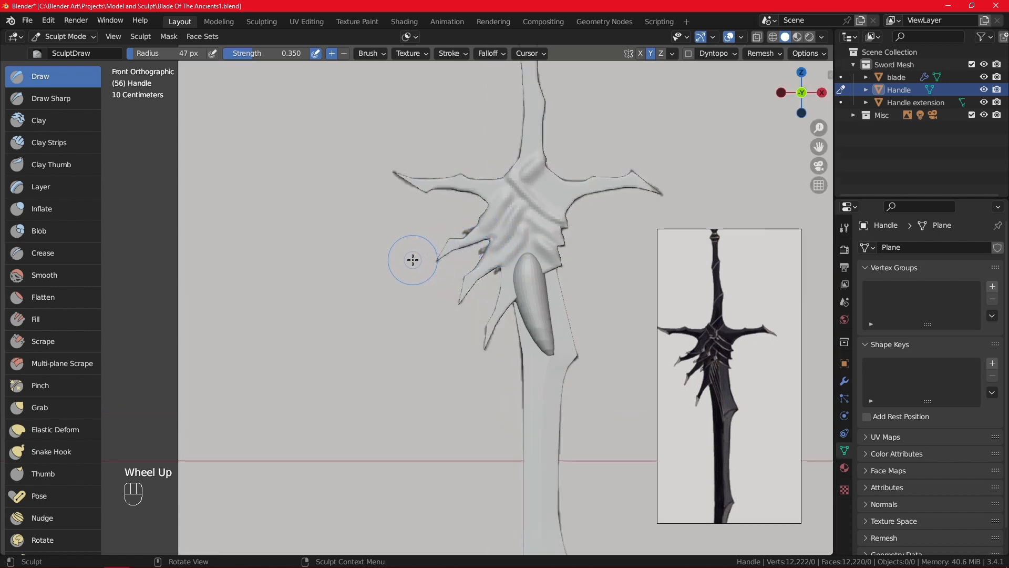
pyautogui.moveTo(417, 254)
pyautogui.mouseDown(button='middle')
pyautogui.moveTo(457, 250)
pyautogui.moveTo(429, 253)
pyautogui.mouseUp(button='middle')
pyautogui.press('KP_1')
pyautogui.scroll(2, 529, 244)
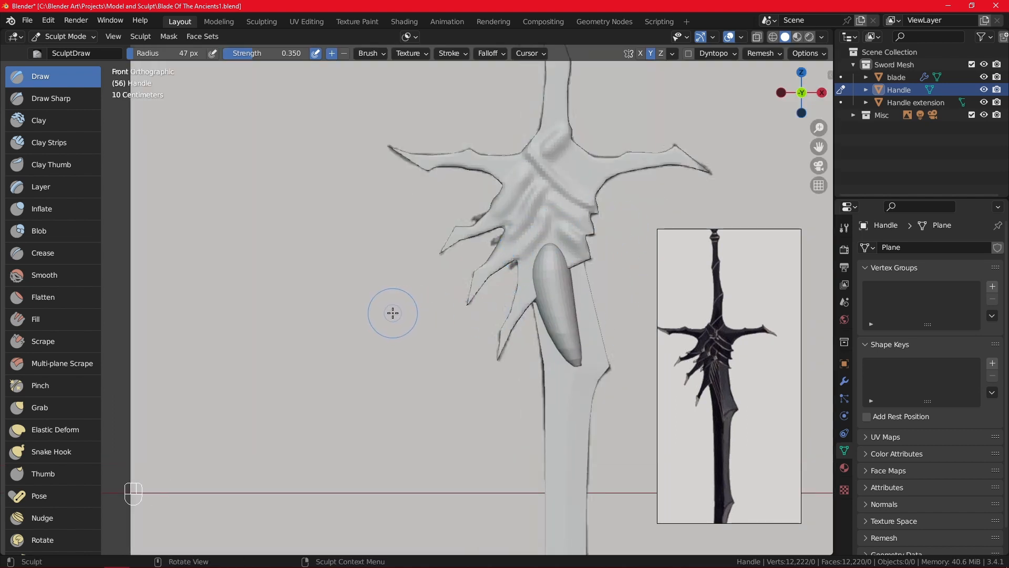
pyautogui.moveTo(392, 304)
pyautogui.keyDown('alt'); pyautogui.mouseDown(button='middle')
pyautogui.moveTo(500, 301)
pyautogui.moveTo(392, 296)
pyautogui.mouseUp(button='middle'); pyautogui.keyUp('alt')
pyautogui.press('KP_1')
pyautogui.scroll(-2, 552, 179)
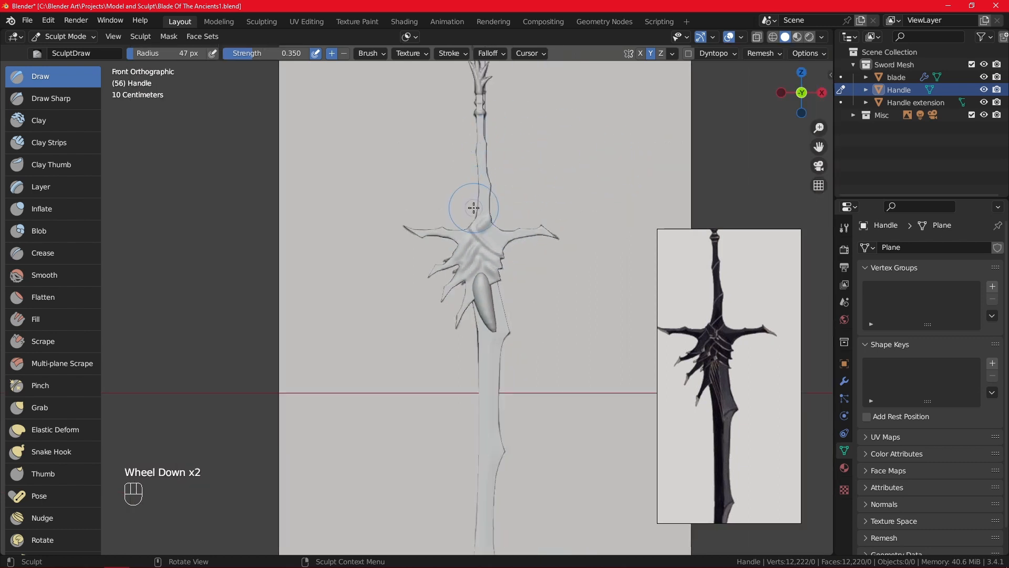
pyautogui.scroll(2, 474, 208)
pyautogui.scroll(2, 474, 208)
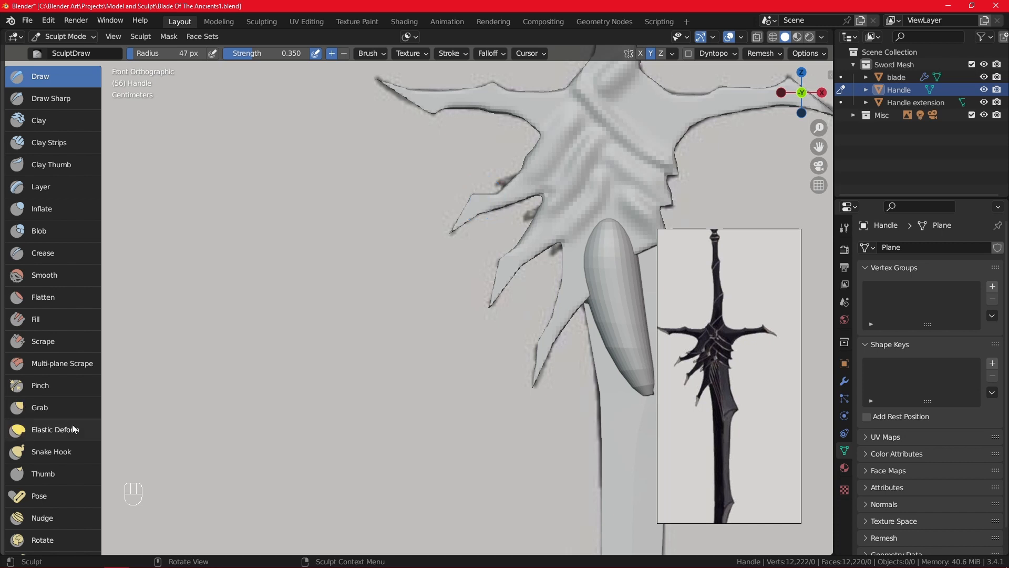
pyautogui.click(52, 452)
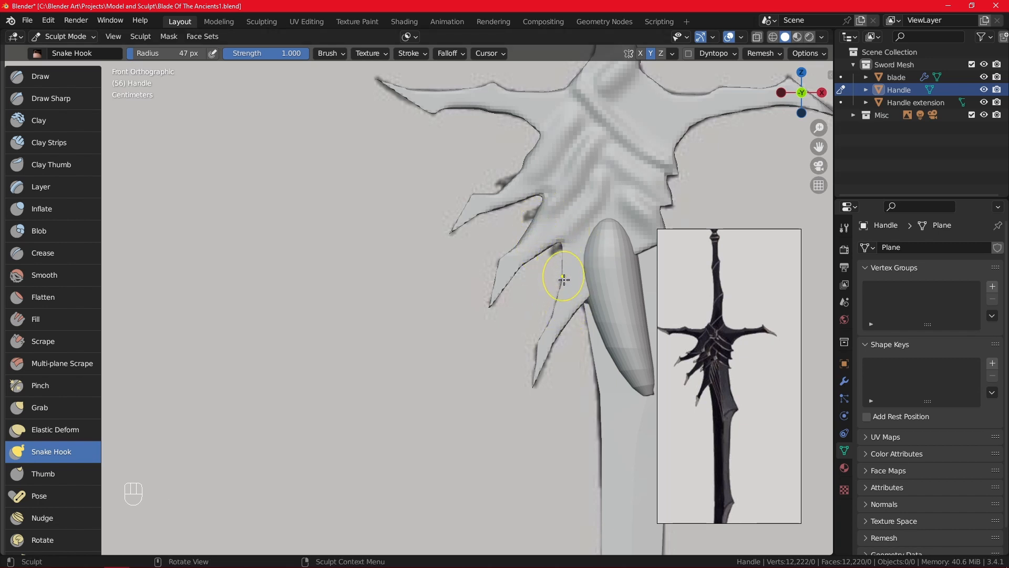
pyautogui.moveTo(576, 306); pyautogui.dragTo(570, 304)
pyautogui.click(67, 406)
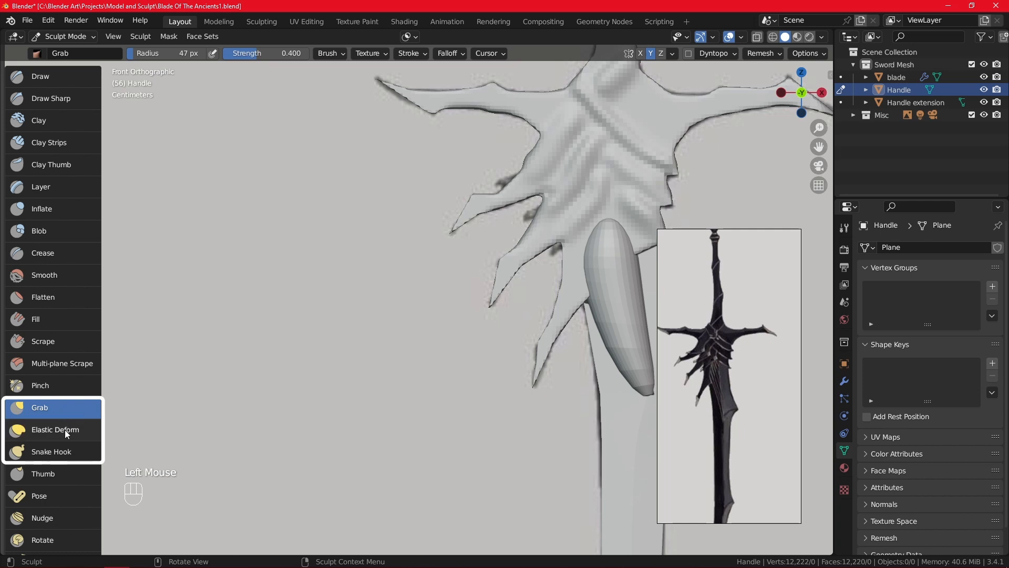
pyautogui.click(70, 430)
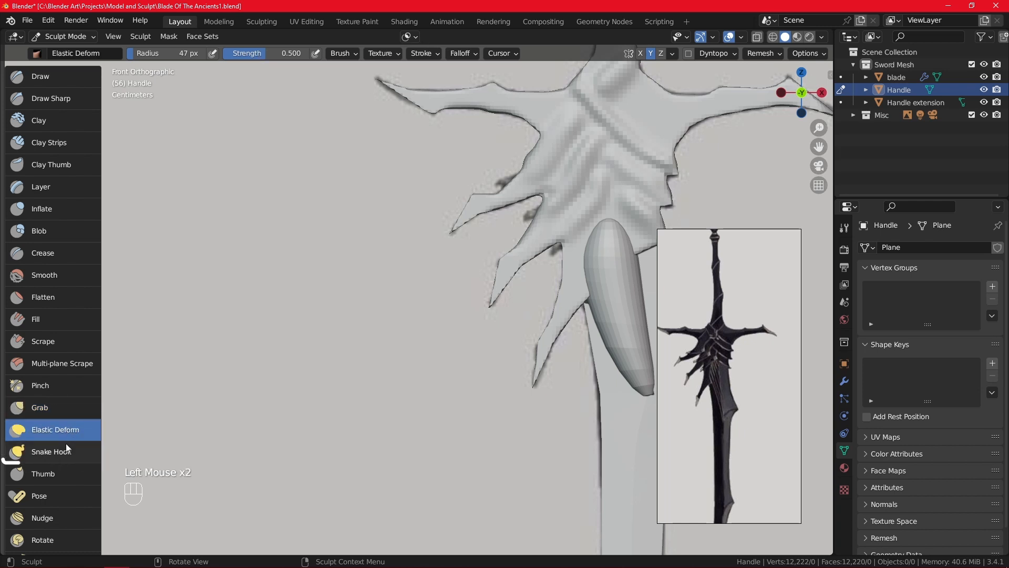
pyautogui.click(68, 450)
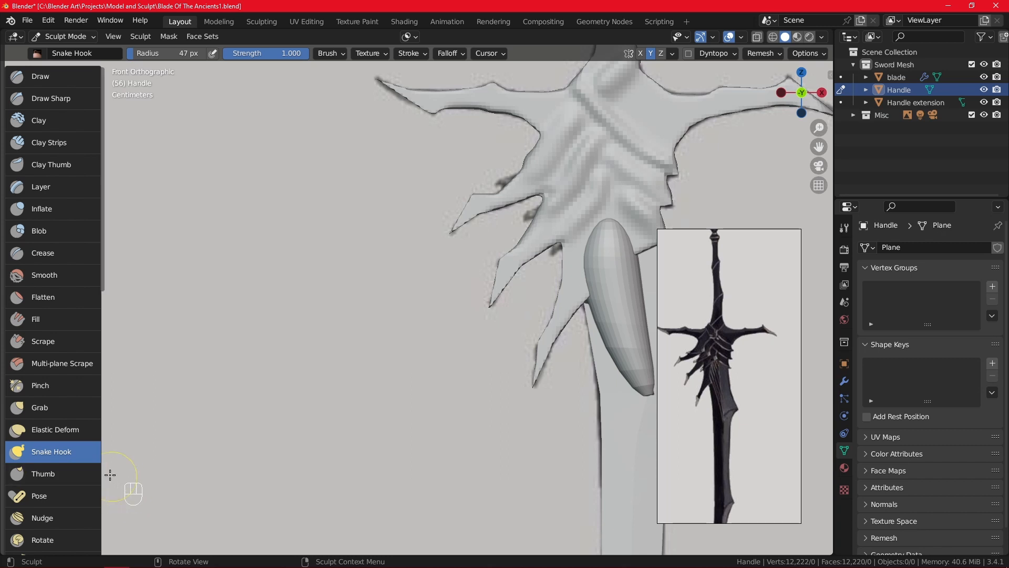
pyautogui.click(68, 407)
pyautogui.click(58, 450)
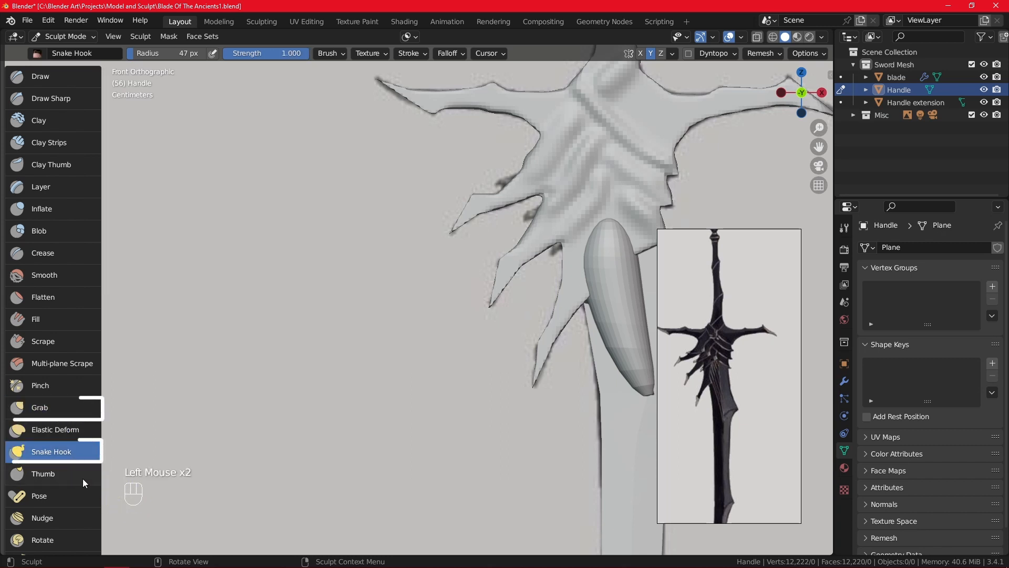
# - Try the Grab brush at strength 0.400, pulling bumps out of the guard arm's upper edge, the grip and the guard's faces
pyautogui.click(69, 413)
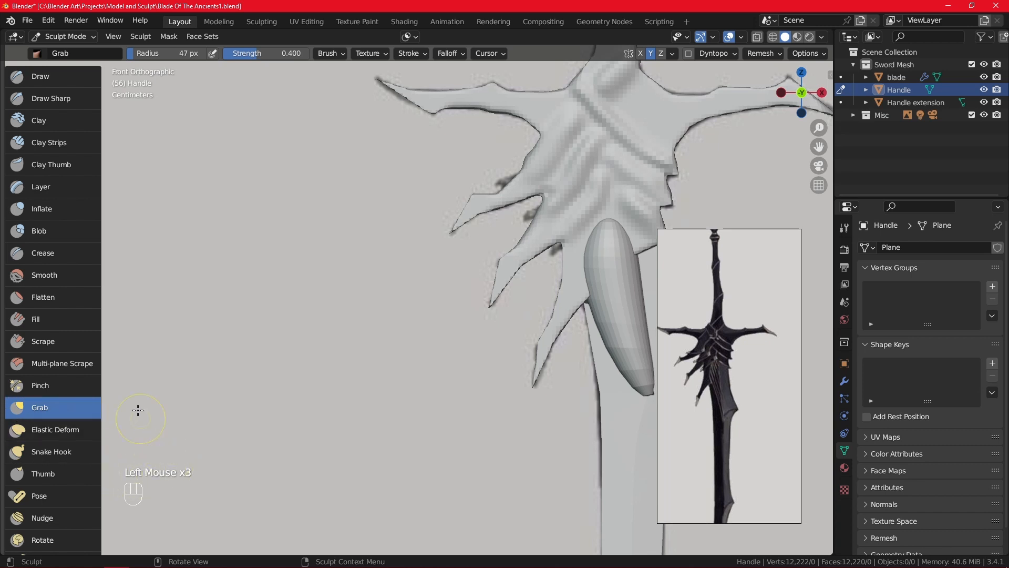
pyautogui.keyDown('shift'); pyautogui.moveTo(595, 198); pyautogui.dragTo(412, 344, button='middle'); pyautogui.keyUp('shift')
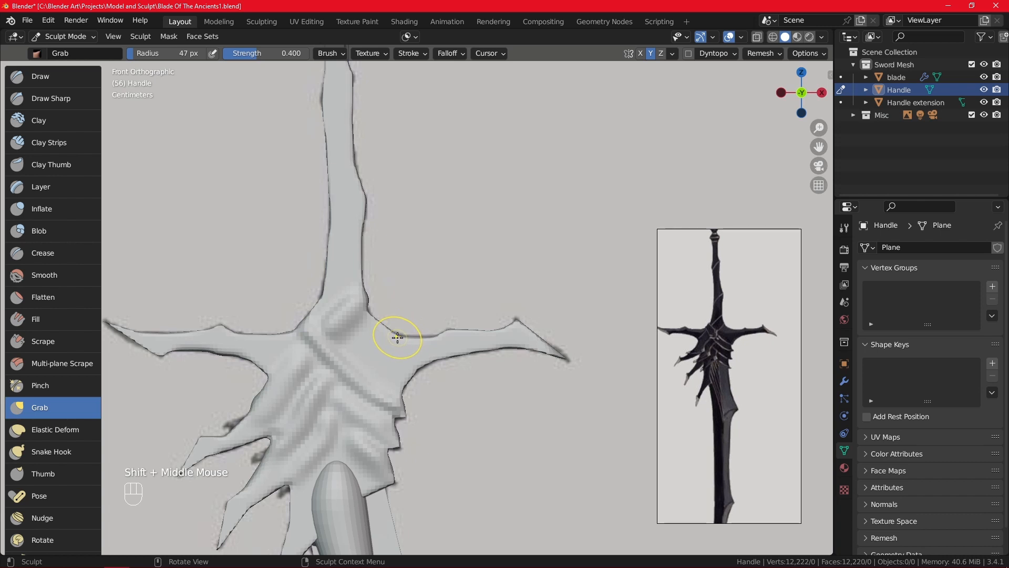
pyautogui.moveTo(398, 336); pyautogui.dragTo(397, 337)
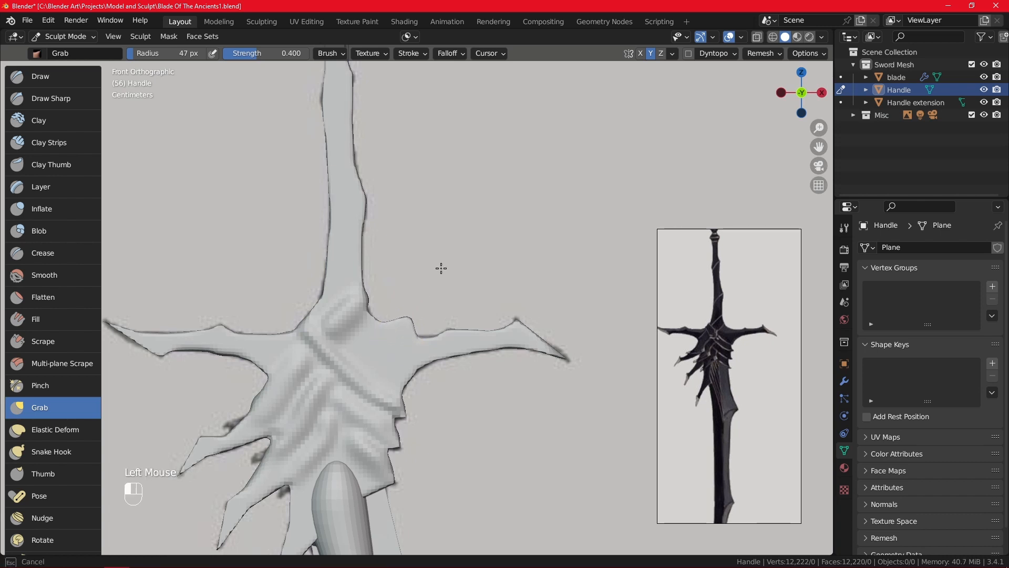
pyautogui.moveTo(441, 269)
pyautogui.mouseDown()
pyautogui.moveTo(399, 265)
pyautogui.moveTo(394, 247)
pyautogui.mouseUp()
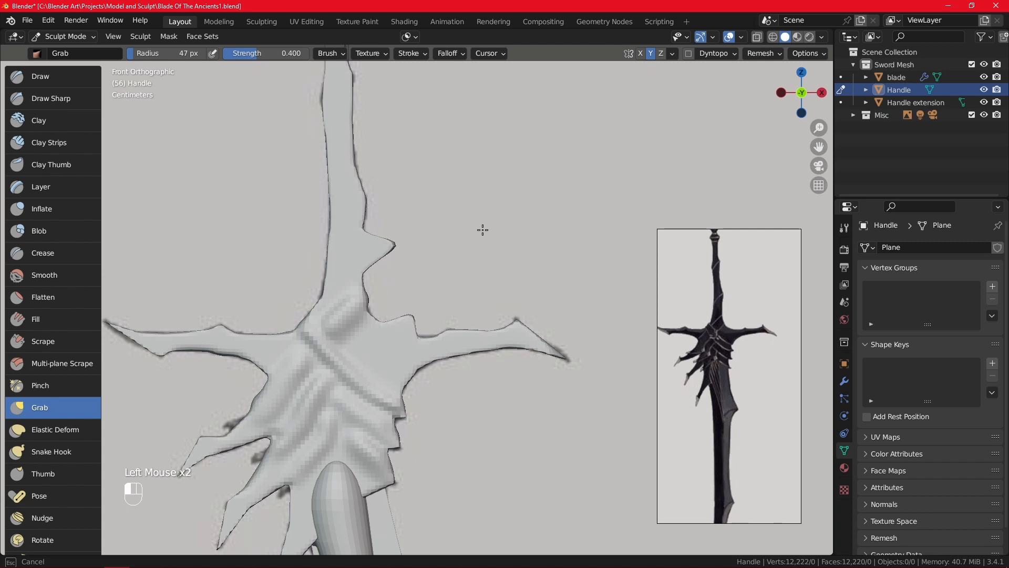
pyautogui.moveTo(482, 230); pyautogui.dragTo(482, 230)
pyautogui.moveTo(483, 230); pyautogui.dragTo(383, 240, button='middle')
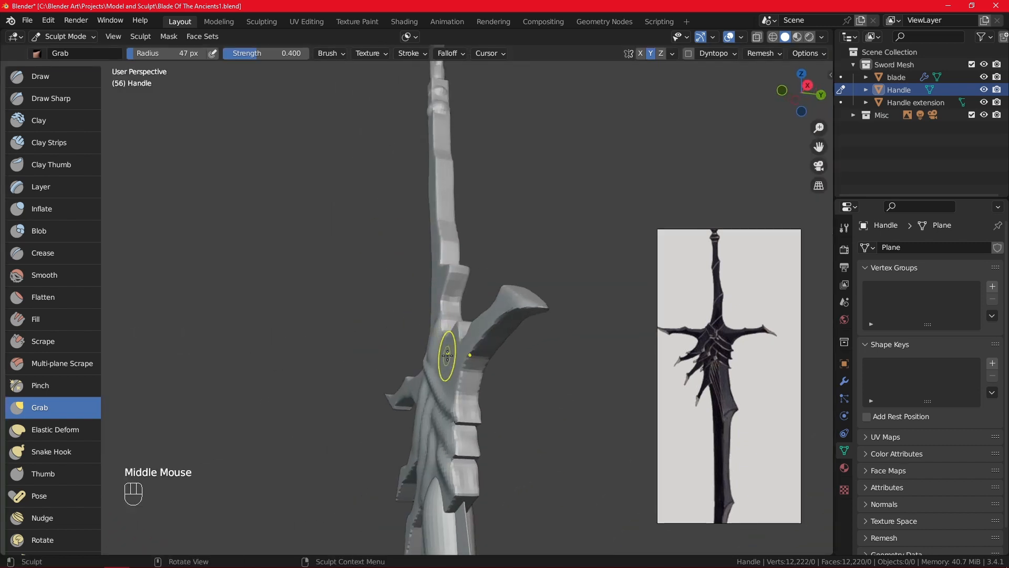
pyautogui.moveTo(447, 355); pyautogui.dragTo(361, 314)
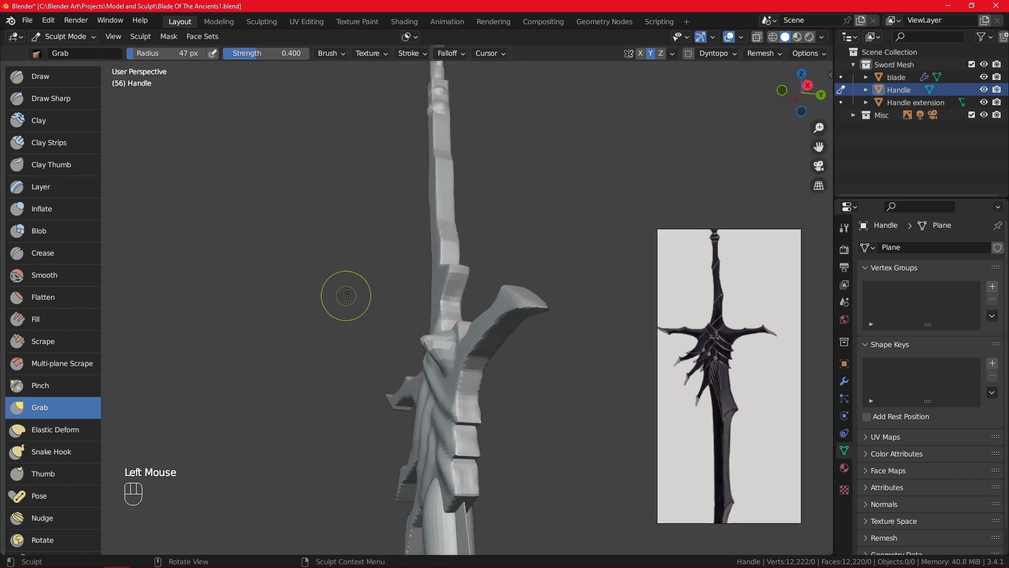
pyautogui.moveTo(343, 296)
pyautogui.keyDown('alt'); pyautogui.mouseDown(button='middle')
pyautogui.moveTo(535, 213)
pyautogui.moveTo(507, 288)
pyautogui.mouseUp(button='middle'); pyautogui.keyUp('alt')
pyautogui.moveTo(411, 359); pyautogui.dragTo(465, 294)
pyautogui.keyDown('alt'); pyautogui.moveTo(493, 241); pyautogui.dragTo(498, 344, button='middle'); pyautogui.keyUp('alt')
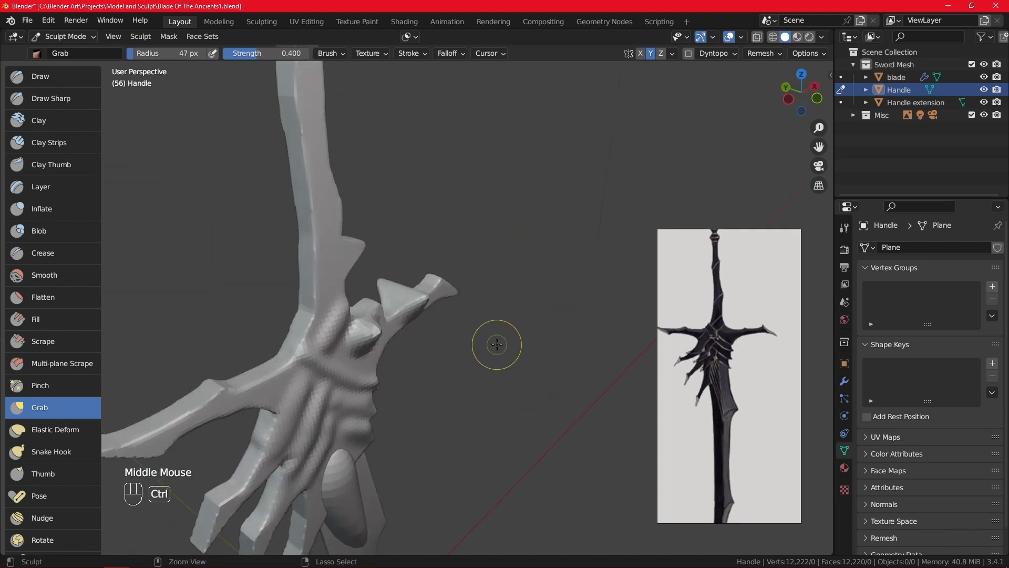
# - Undo the Grab strokes on the guard and grip
pyautogui.hotkey('ctrl', 'z')
pyautogui.hotkey('ctrl', 'z')
pyautogui.hotkey('ctrl', 'z')
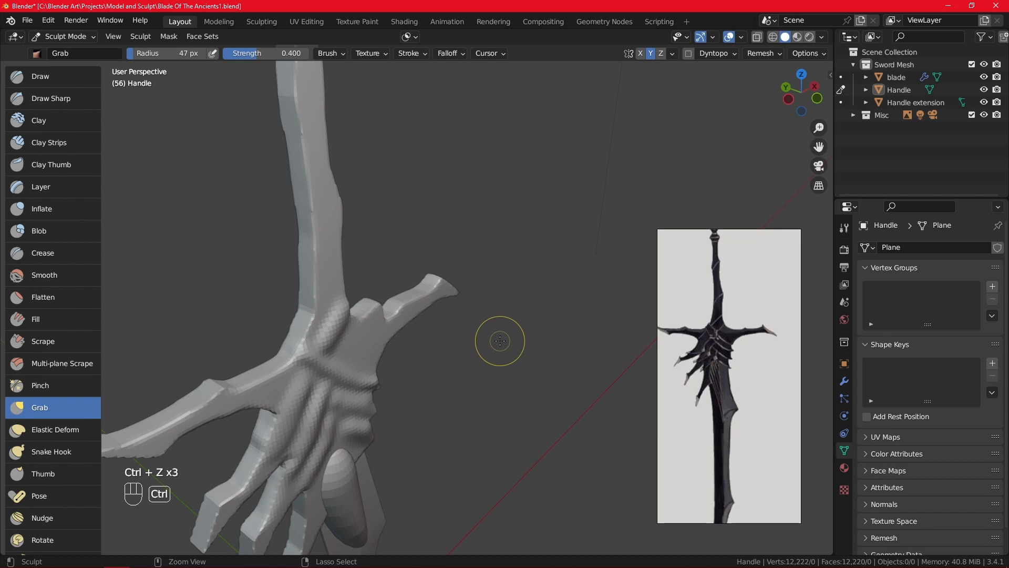
pyautogui.moveTo(559, 304)
pyautogui.mouseDown(button='middle')
pyautogui.moveTo(481, 278)
pyautogui.moveTo(489, 266)
pyautogui.mouseUp(button='middle')
pyautogui.hotkey('ctrl', 'z')
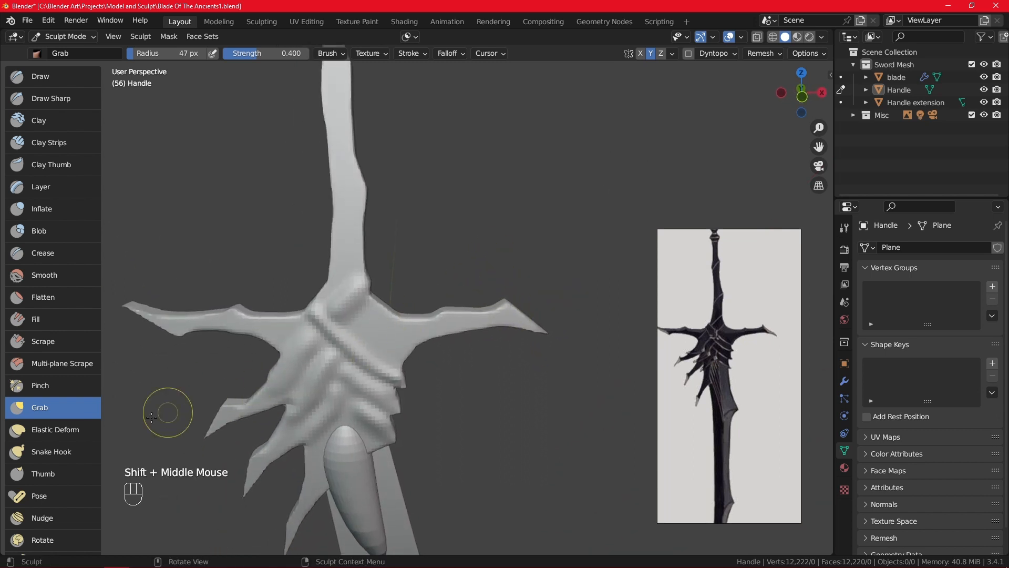
# - Try pulling long spikes from the right guard arm, grip and guard underside with the Snake Hook brush, and undo the strokes
pyautogui.click(70, 457)
pyautogui.moveTo(453, 307); pyautogui.dragTo(495, 233)
pyautogui.moveTo(499, 287); pyautogui.dragTo(361, 247, button='middle')
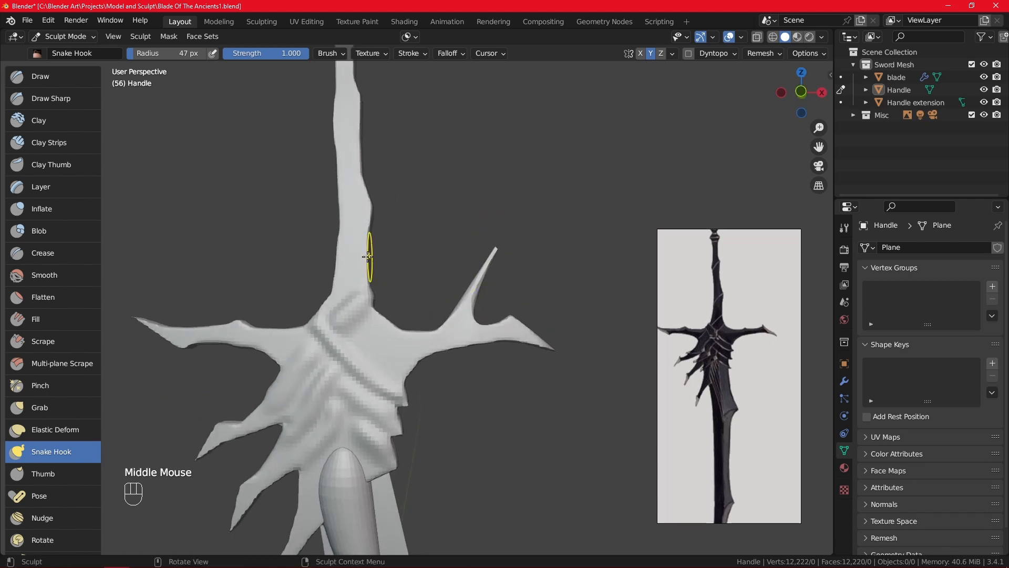
pyautogui.moveTo(365, 250); pyautogui.dragTo(399, 245)
pyautogui.moveTo(448, 333); pyautogui.dragTo(400, 300, button='middle')
pyautogui.moveTo(401, 301); pyautogui.dragTo(433, 390)
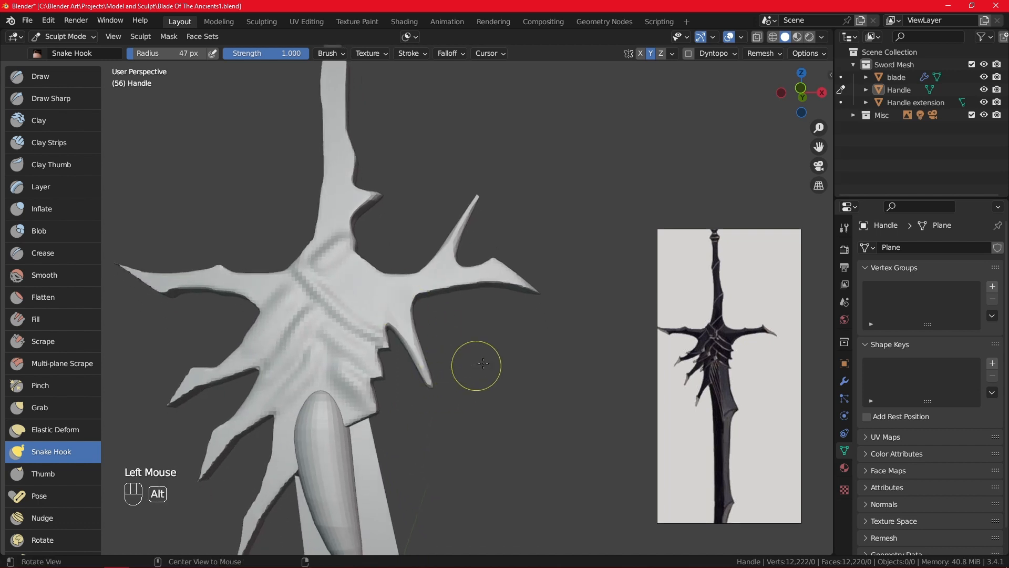
pyautogui.moveTo(475, 365)
pyautogui.mouseDown(button='middle')
pyautogui.moveTo(403, 353)
pyautogui.moveTo(480, 339)
pyautogui.mouseUp(button='middle')
pyautogui.keyDown('shift'); pyautogui.moveTo(591, 169); pyautogui.dragTo(590, 207, button='middle'); pyautogui.keyUp('shift')
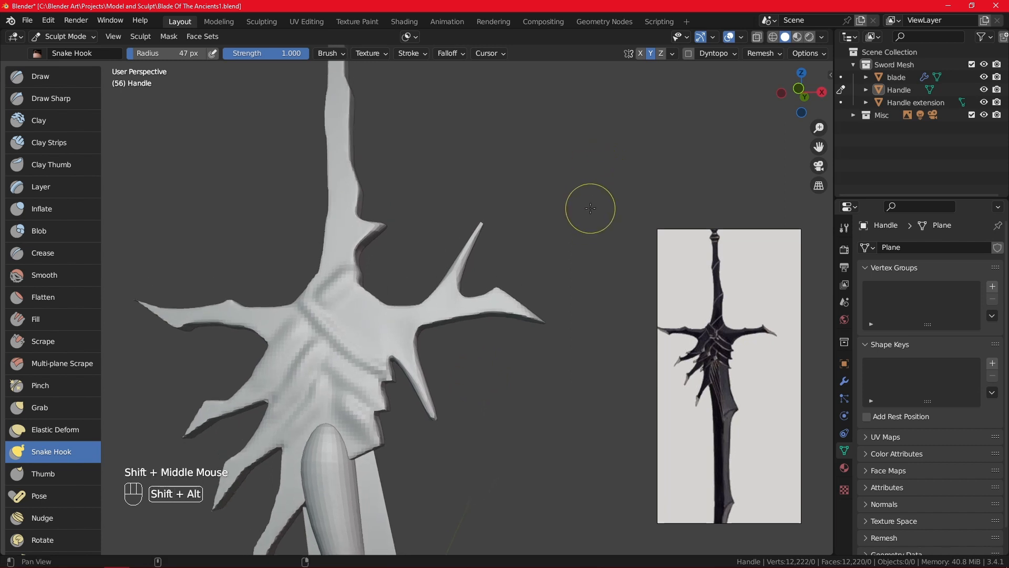
pyautogui.hotkey('ctrl', 'z')
pyautogui.hotkey('ctrl', 'z')
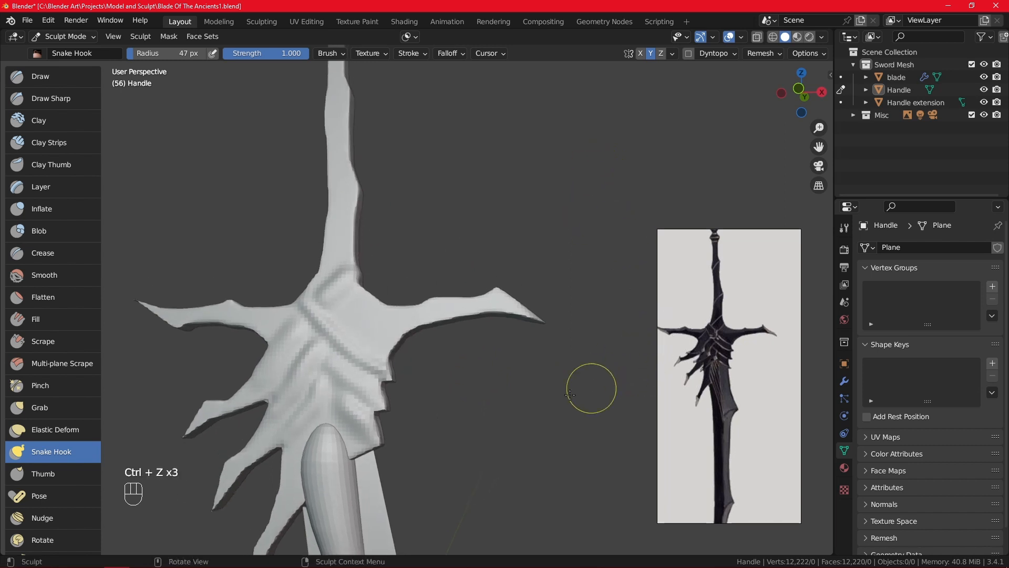
# - Try nudging the upper edge of the right guard arm near the grip slightly upward with the Grab brush
pyautogui.click(47, 408)
pyautogui.keyDown('alt'); pyautogui.moveTo(282, 270); pyautogui.dragTo(400, 282, button='middle'); pyautogui.keyUp('alt')
pyautogui.moveTo(362, 294); pyautogui.dragTo(365, 289)
pyautogui.moveTo(373, 295); pyautogui.dragTo(384, 291)
pyautogui.moveTo(390, 296); pyautogui.dragTo(392, 291)
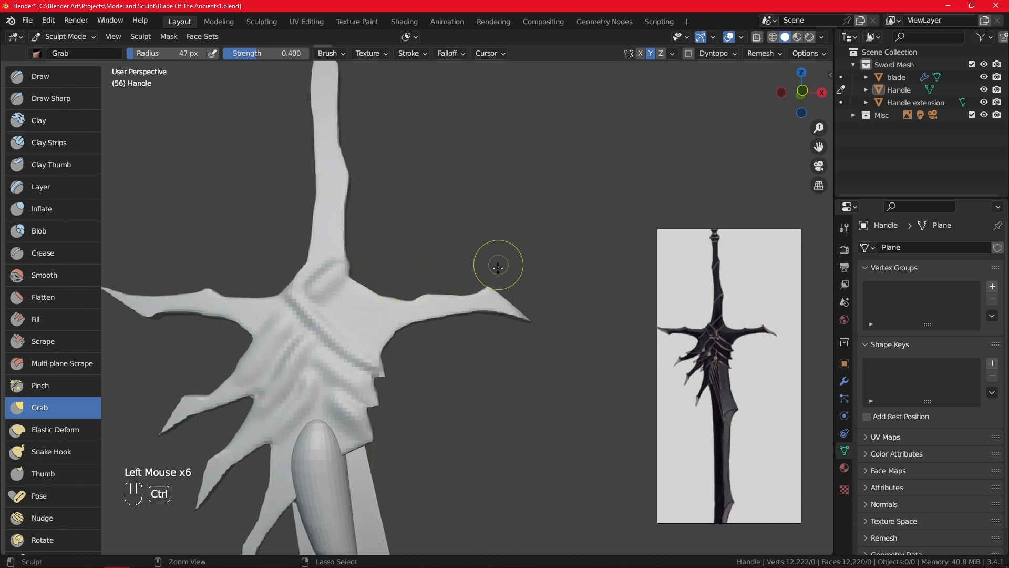
# - Undo the small Grab adjustments along the right guard arm's upper edge
pyautogui.hotkey('ctrl', 'z')
pyautogui.hotkey('ctrl', 'z')
pyautogui.hotkey('ctrl', 'z')
pyautogui.hotkey('ctrl', 'z')
pyautogui.hotkey('ctrl', 'z')
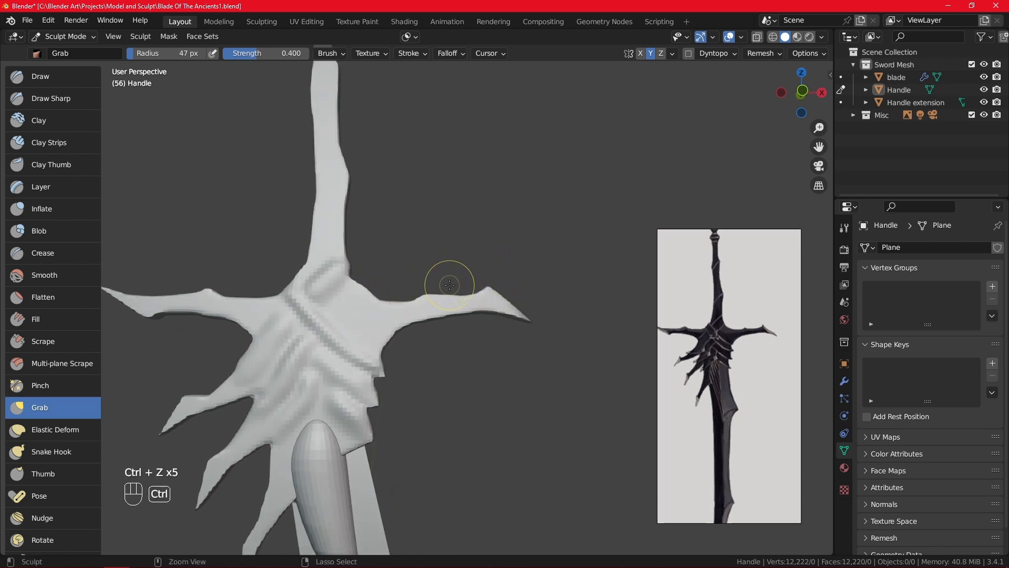
pyautogui.click(84, 427)
pyautogui.keyDown('shift'); pyautogui.moveTo(422, 442); pyautogui.dragTo(542, 376, button='middle'); pyautogui.keyUp('shift')
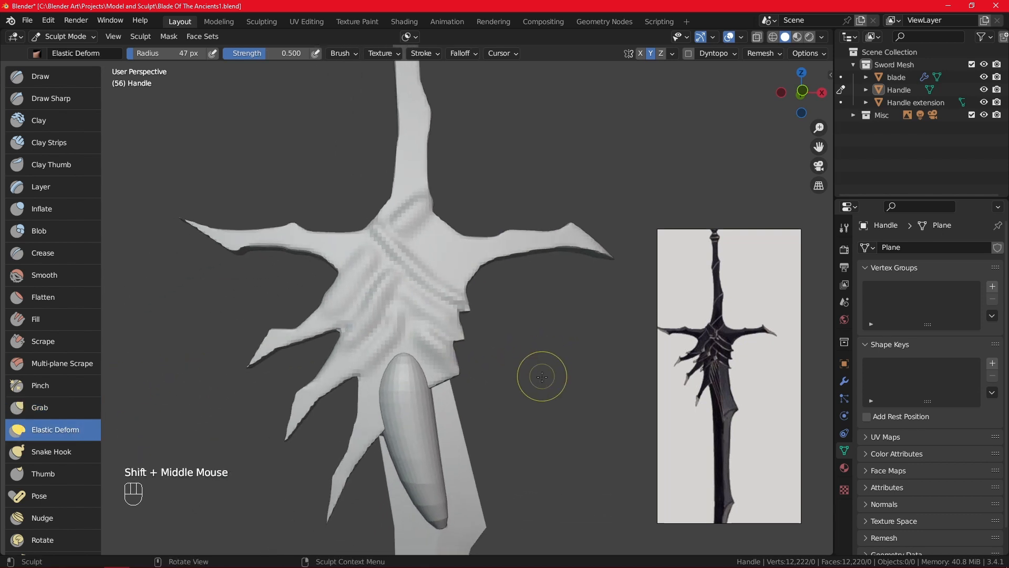
# - Switch to the front view and choose the Snake Hook brush for working on the guard's left side
pyautogui.press('KP_1')
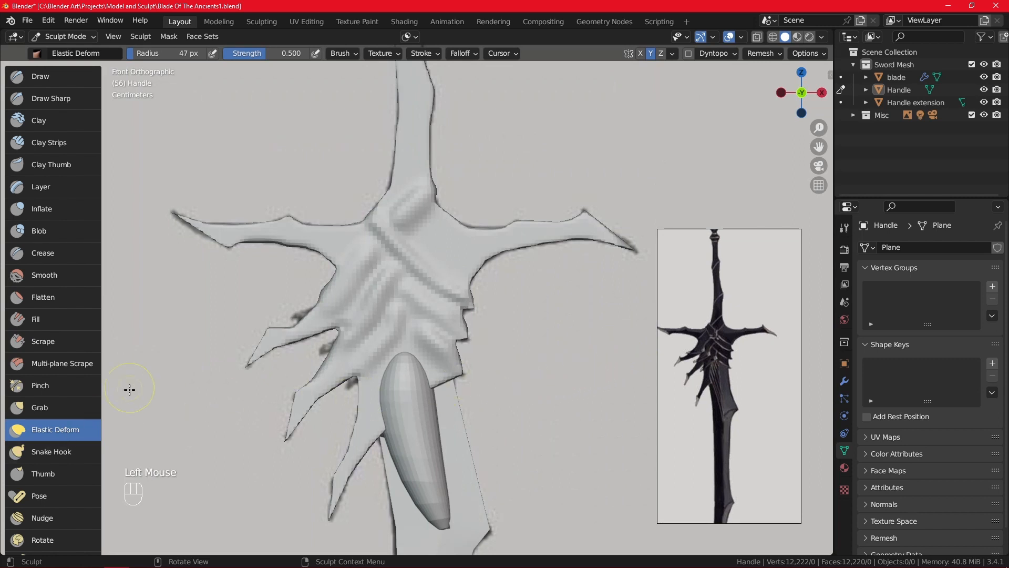
pyautogui.click(50, 450)
pyautogui.keyDown('shift'); pyautogui.moveTo(458, 359); pyautogui.dragTo(523, 361, button='middle'); pyautogui.keyUp('shift')
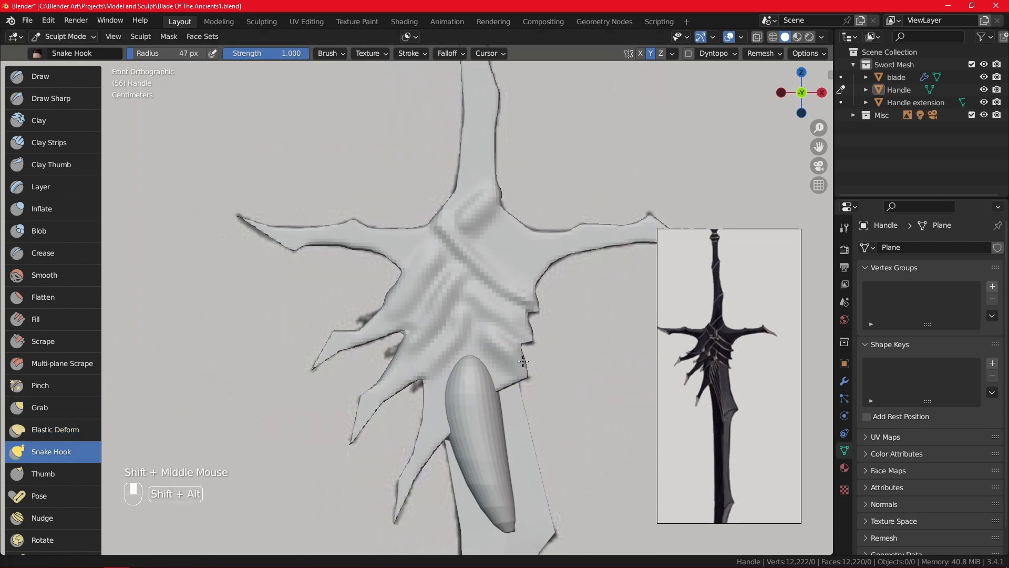
pyautogui.keyDown('ctrl'); pyautogui.moveTo(462, 361); pyautogui.dragTo(479, 247, button='middle'); pyautogui.keyUp('ctrl')
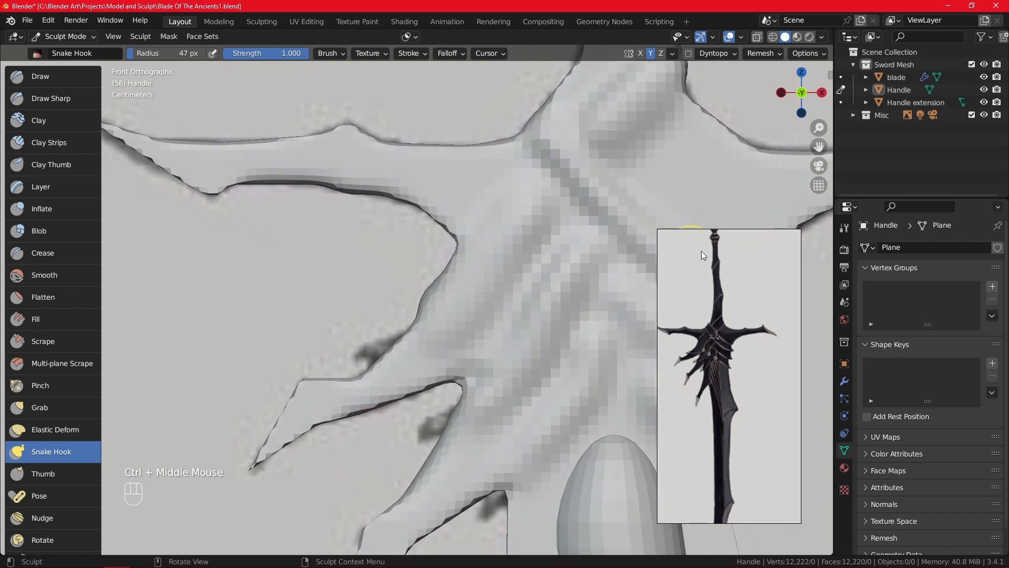
pyautogui.moveTo(427, 289)
pyautogui.keyDown('ctrl'); pyautogui.mouseDown(button='middle')
pyautogui.moveTo(417, 349)
pyautogui.moveTo(421, 293)
pyautogui.mouseUp(button='middle'); pyautogui.keyUp('ctrl')
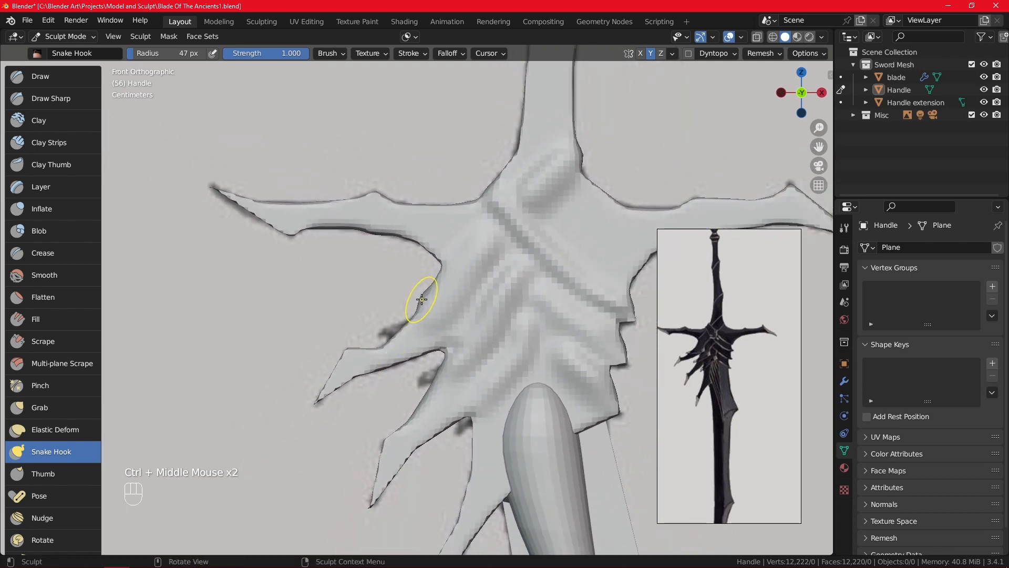
# - Try pulling a spike from the guard's left edge above the upper claw with Snake Hook at 47 px and 83 px radius, undoing each stroke
pyautogui.moveTo(421, 300); pyautogui.dragTo(418, 302)
pyautogui.moveTo(367, 326); pyautogui.dragTo(351, 315)
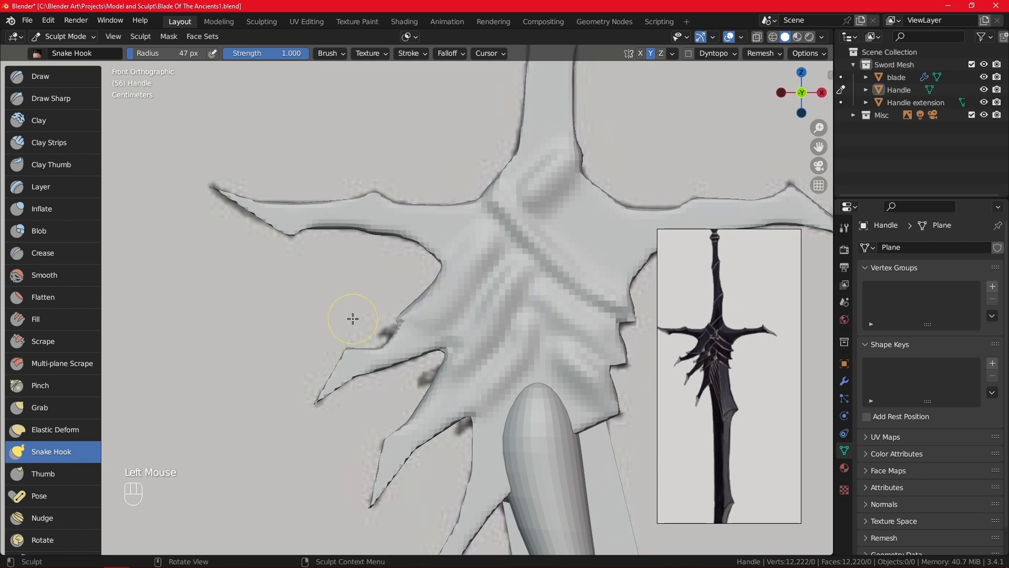
pyautogui.hotkey('ctrl', 'z')
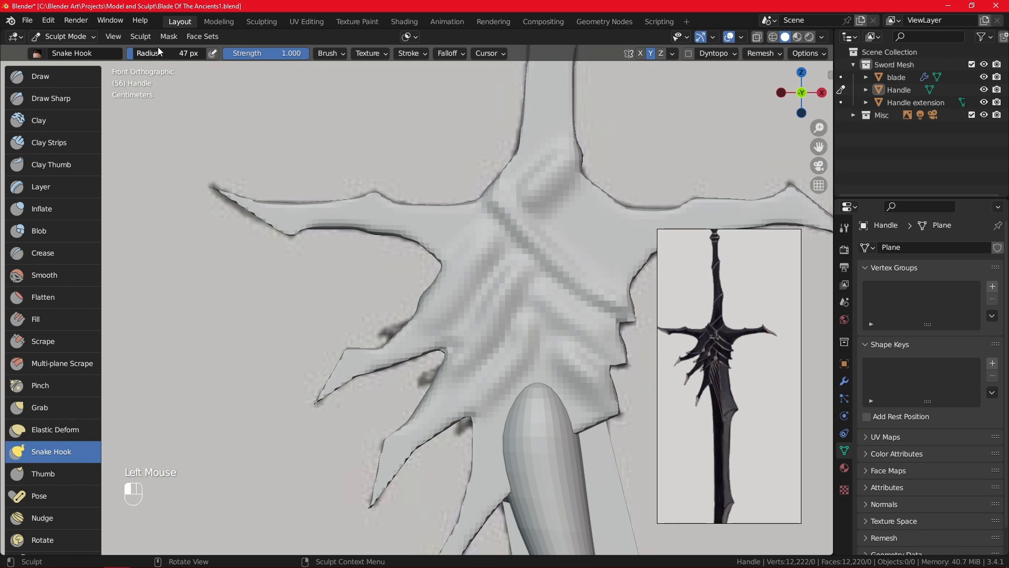
pyautogui.moveTo(159, 47); pyautogui.dragTo(166, 49)
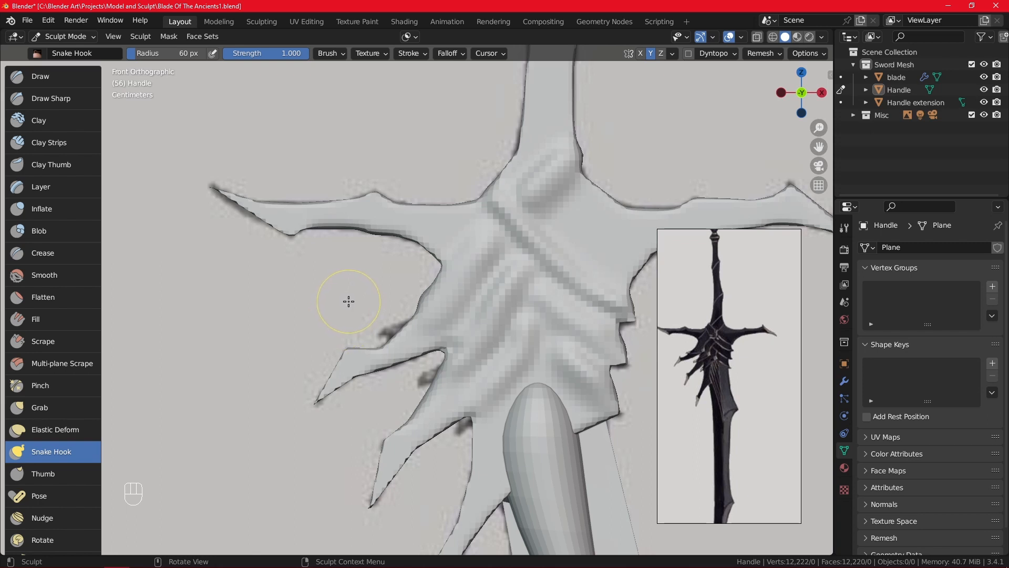
pyautogui.press('f')
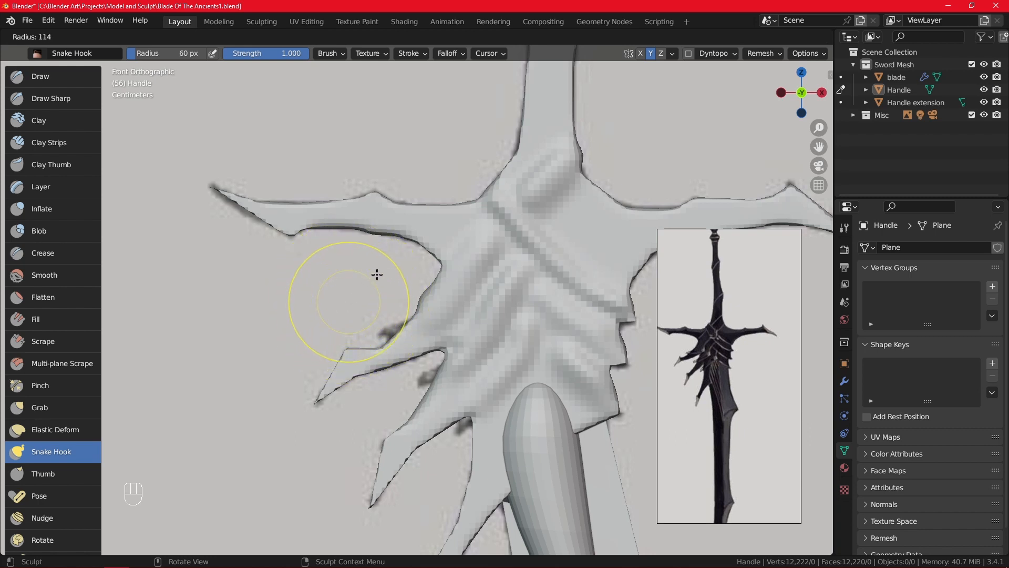
pyautogui.click(361, 289)
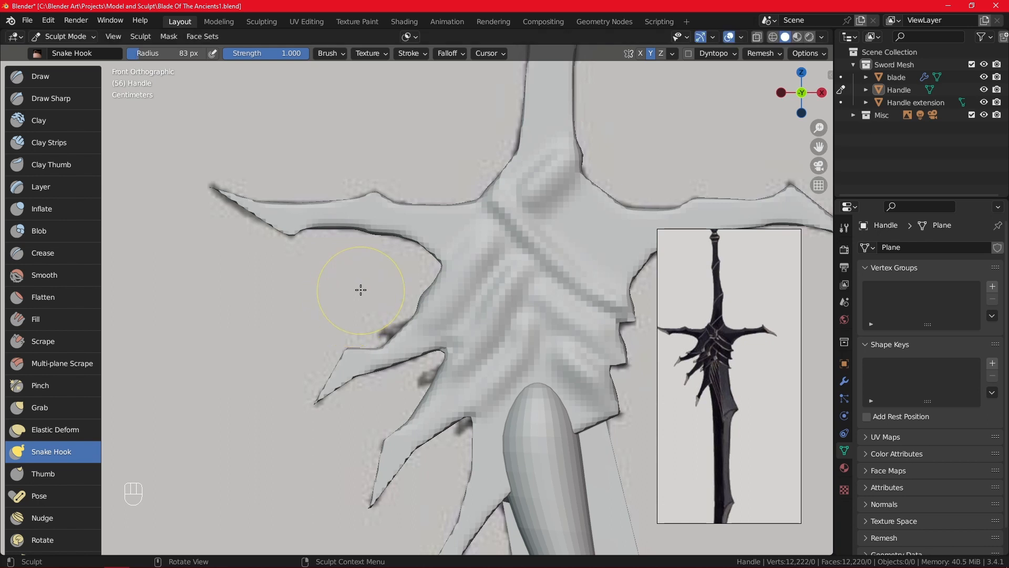
pyautogui.moveTo(418, 294)
pyautogui.mouseDown()
pyautogui.moveTo(411, 307)
pyautogui.moveTo(351, 318)
pyautogui.mouseUp()
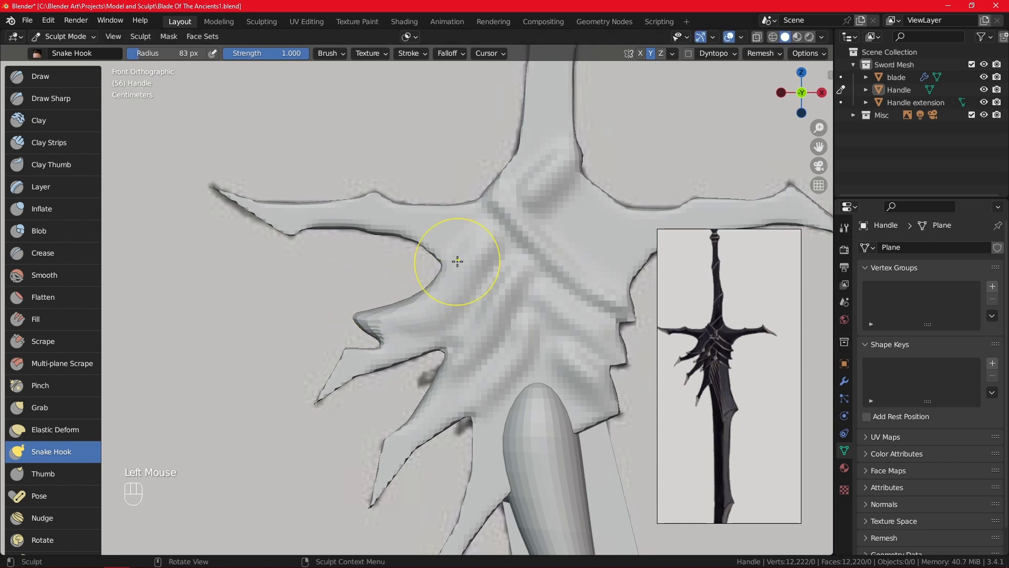
pyautogui.hotkey('ctrl', 'z')
# - Set the Snake Hook radius to 63 px and pull a short spike out of the guard's left edge above the upper claw
pyautogui.press('f')
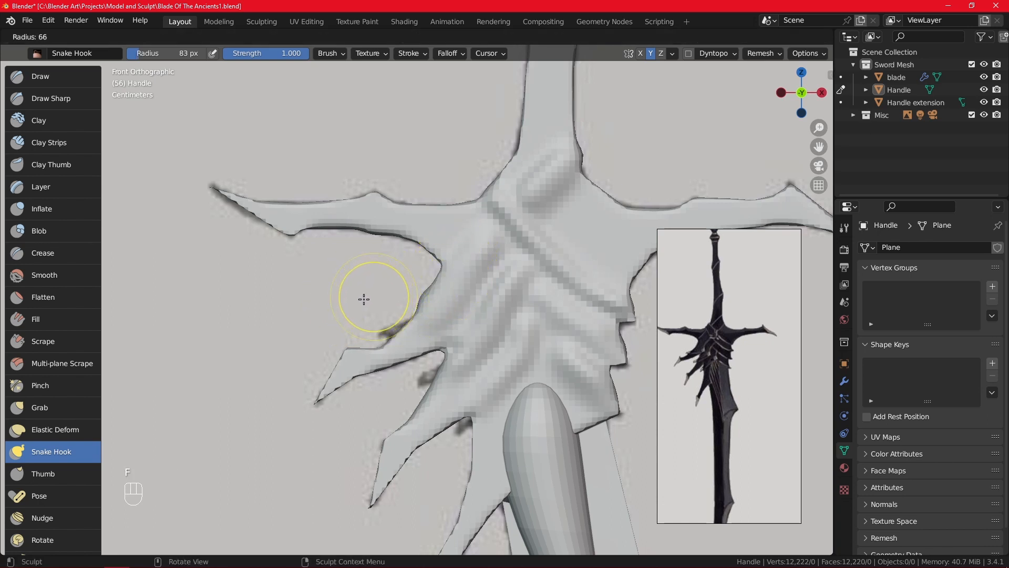
pyautogui.click(362, 299)
pyautogui.moveTo(425, 297); pyautogui.dragTo(387, 314)
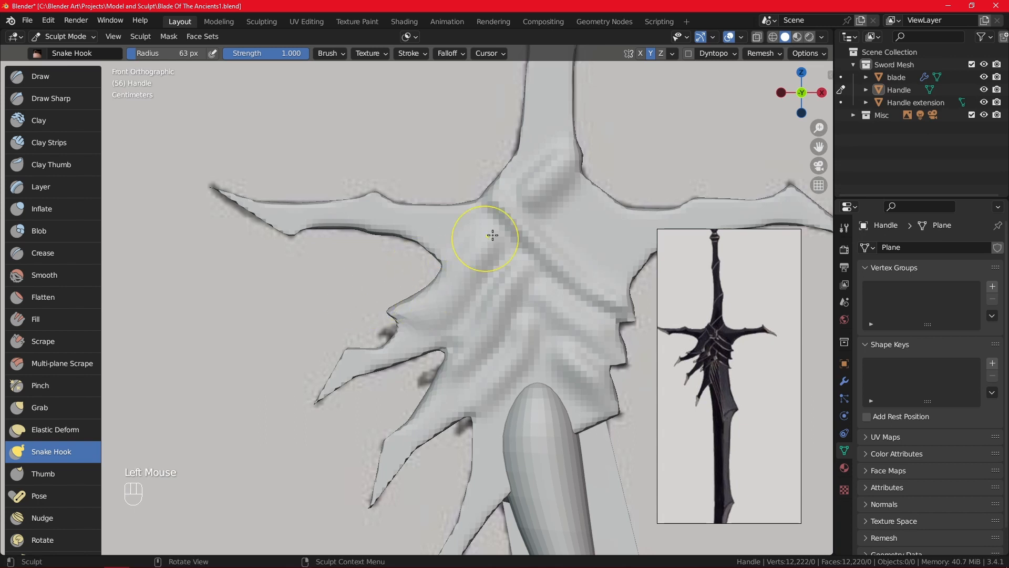
# - Try pulling a spike from the edge between the upper and middle claws with Snake Hook, and undo the stroke
pyautogui.keyDown('shift'); pyautogui.moveTo(495, 344); pyautogui.dragTo(472, 266, button='middle'); pyautogui.keyUp('shift')
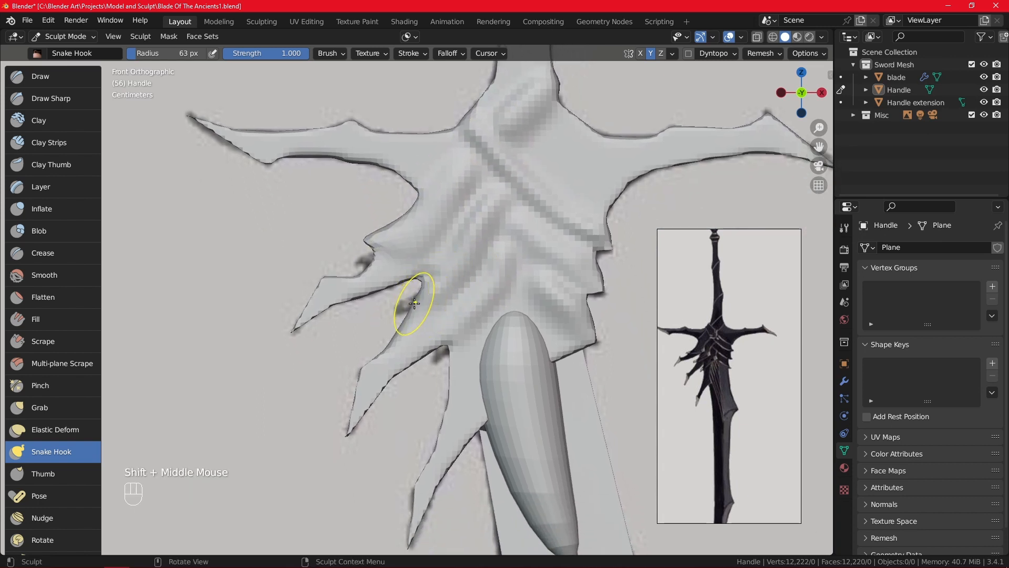
pyautogui.moveTo(410, 300)
pyautogui.mouseDown()
pyautogui.moveTo(371, 337)
pyautogui.moveTo(349, 328)
pyautogui.mouseUp()
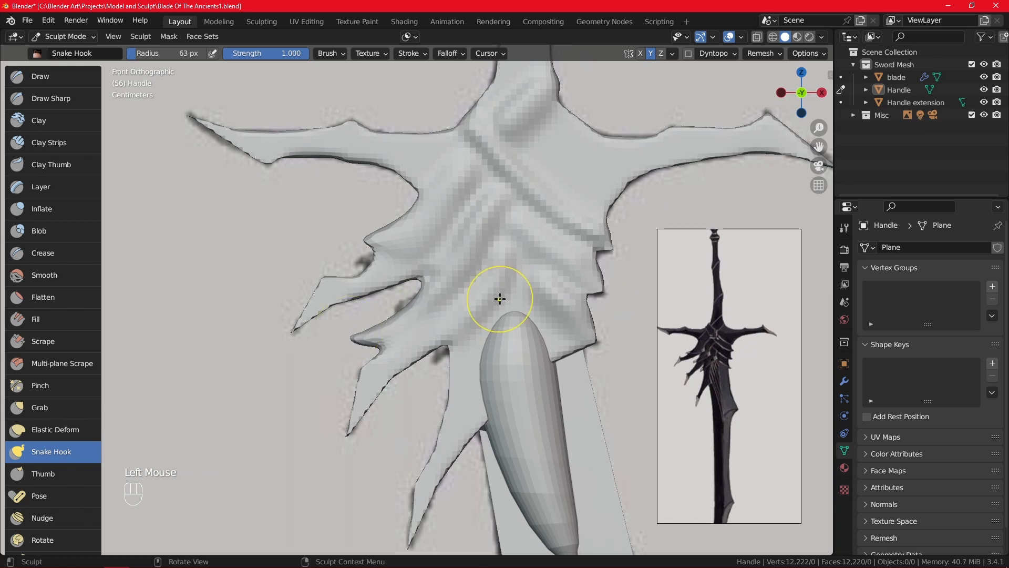
pyautogui.hotkey('ctrl', 'z')
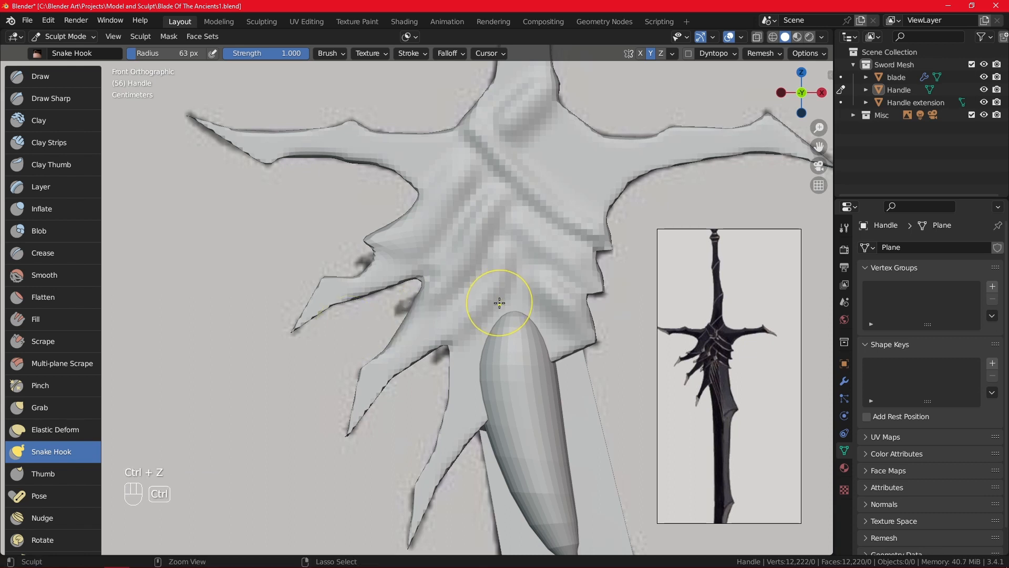
# - Toggle X-ray on and off to compare the guard mesh with the reference image behind it
pyautogui.click(760, 37)
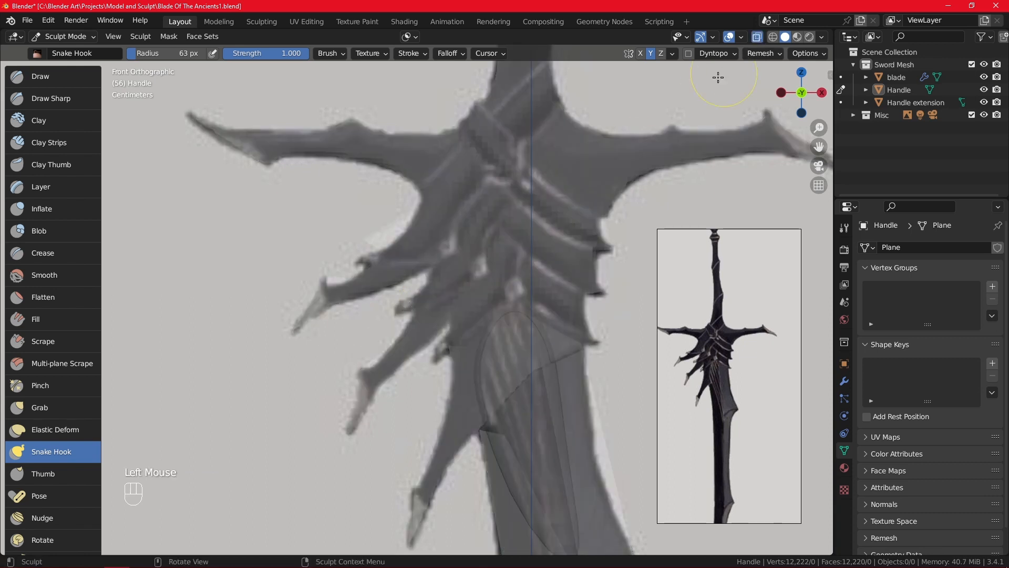
pyautogui.click(760, 40)
pyautogui.click(759, 40)
pyautogui.click(758, 41)
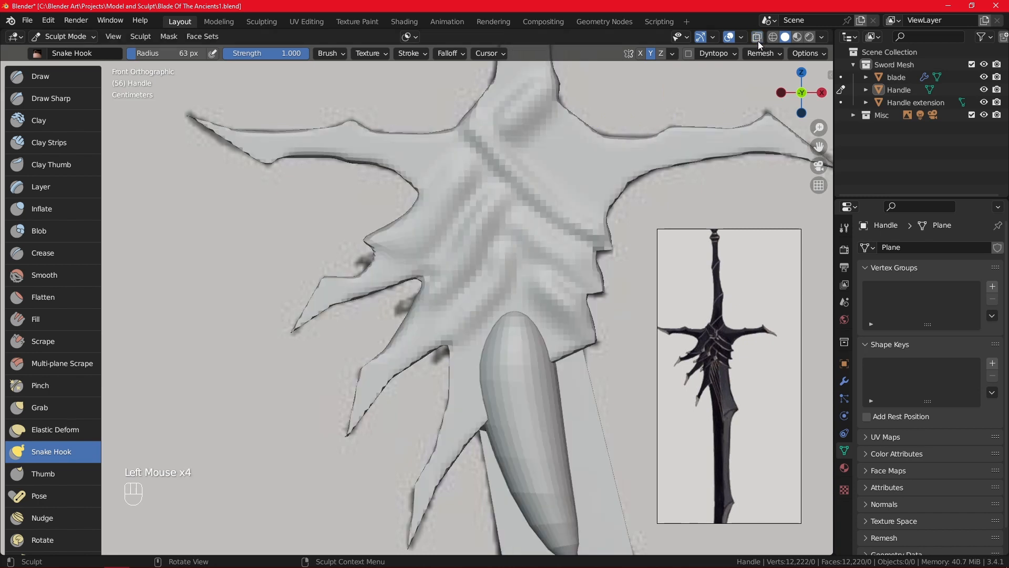
pyautogui.click(758, 39)
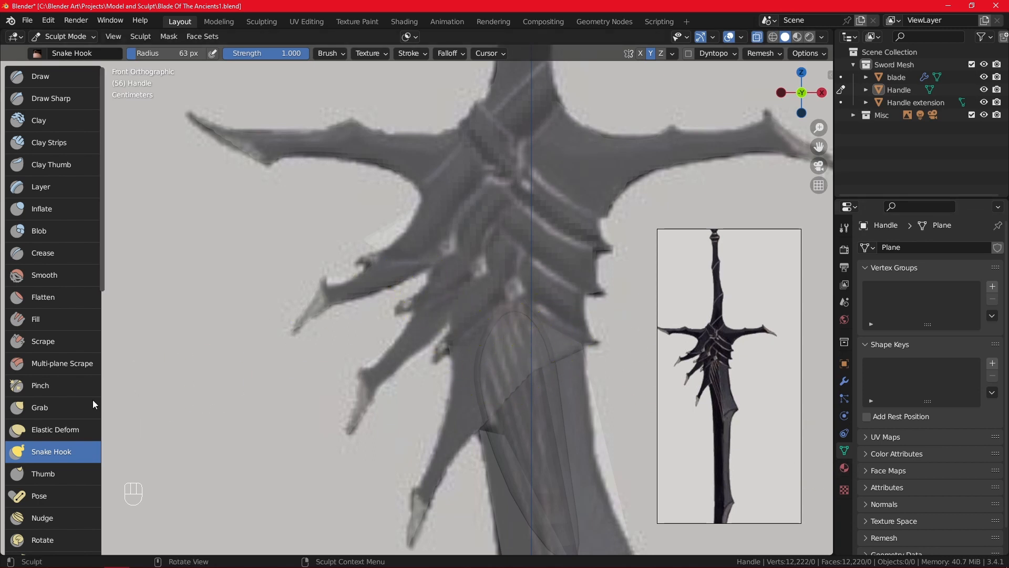
# - With the Grab brush and X-ray view, pull the notch between the upper and middle claws slightly inward to match the reference
pyautogui.click(73, 408)
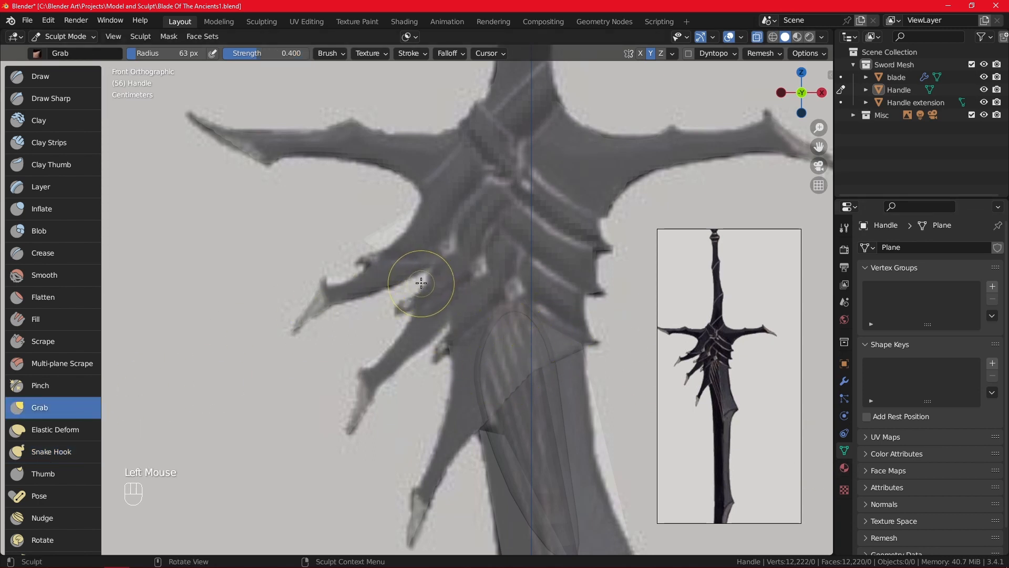
pyautogui.click(758, 36)
pyautogui.click(757, 36)
pyautogui.click(421, 277)
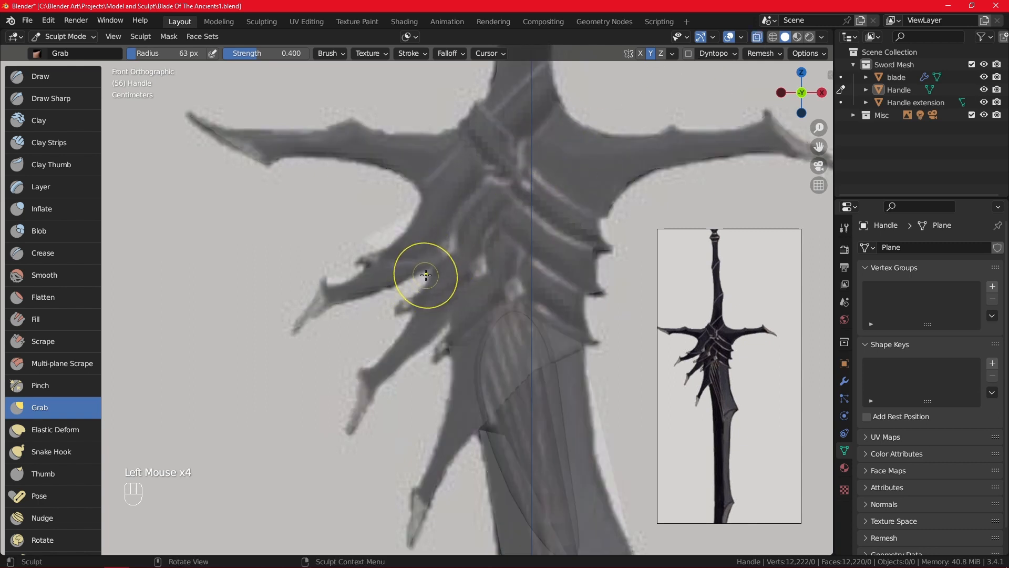
pyautogui.click(427, 274)
pyautogui.click(427, 273)
# - Turn off X-ray and refine the upper claw's underside and the notches between the claws with the Grab brush
pyautogui.click(757, 36)
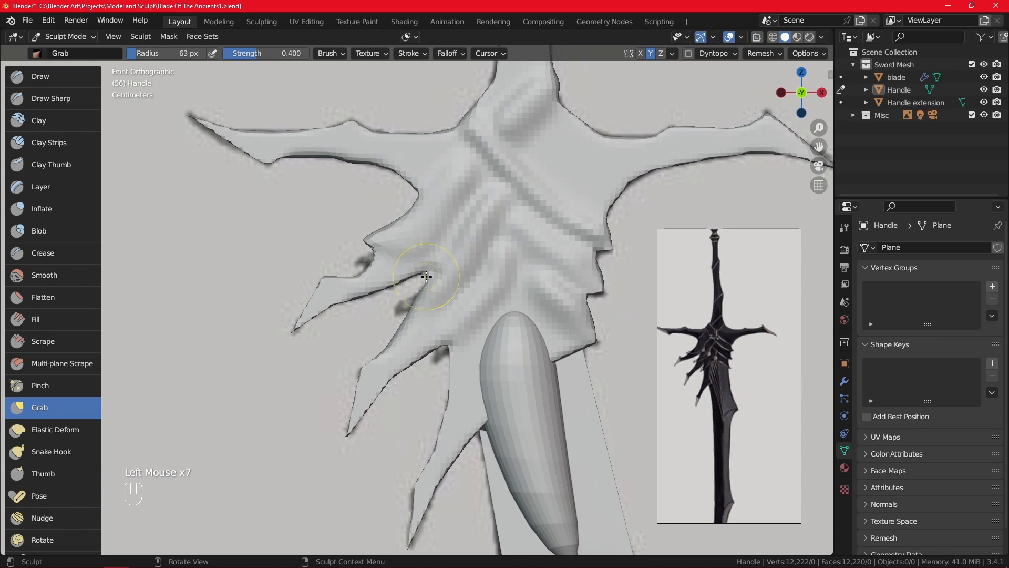
pyautogui.moveTo(426, 276)
pyautogui.mouseDown()
pyautogui.moveTo(420, 295)
pyautogui.moveTo(415, 272)
pyautogui.moveTo(400, 282)
pyautogui.mouseUp()
pyautogui.moveTo(346, 298); pyautogui.dragTo(383, 292)
pyautogui.moveTo(447, 363); pyautogui.dragTo(449, 367)
pyautogui.moveTo(449, 368); pyautogui.dragTo(436, 344)
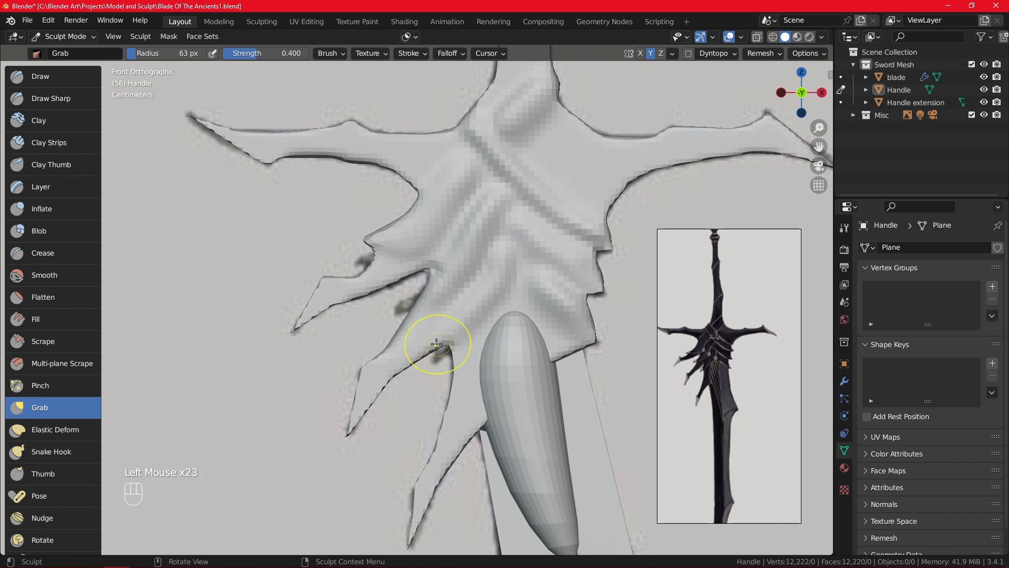
# - Nudge the base of the middle claw and the underside of the left guard arm with the Grab brush
pyautogui.keyDown('ctrl'); pyautogui.moveTo(480, 259); pyautogui.dragTo(561, 225, button='middle'); pyautogui.keyUp('ctrl')
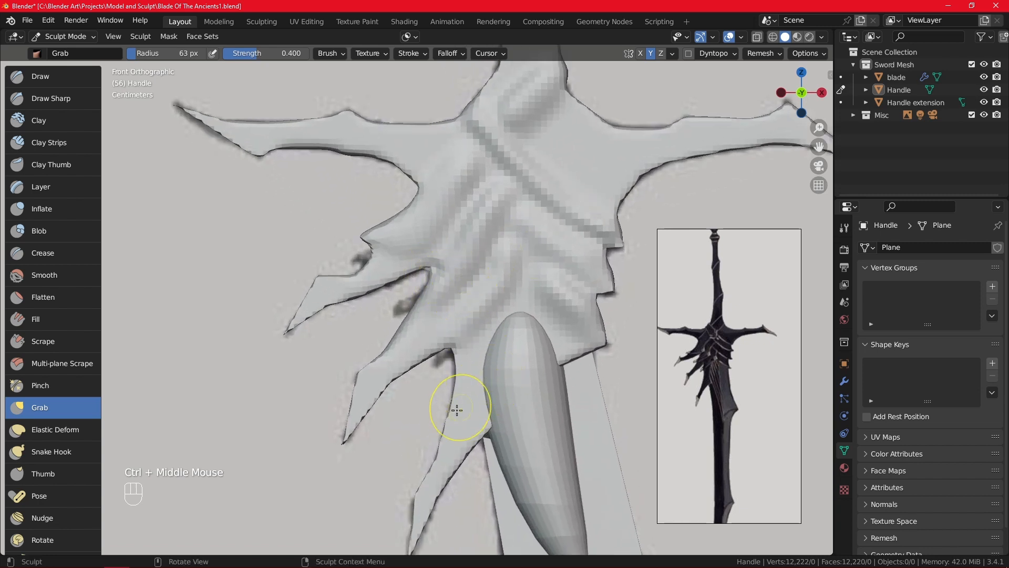
pyautogui.moveTo(434, 352); pyautogui.dragTo(395, 332)
pyautogui.moveTo(288, 147); pyautogui.dragTo(280, 160)
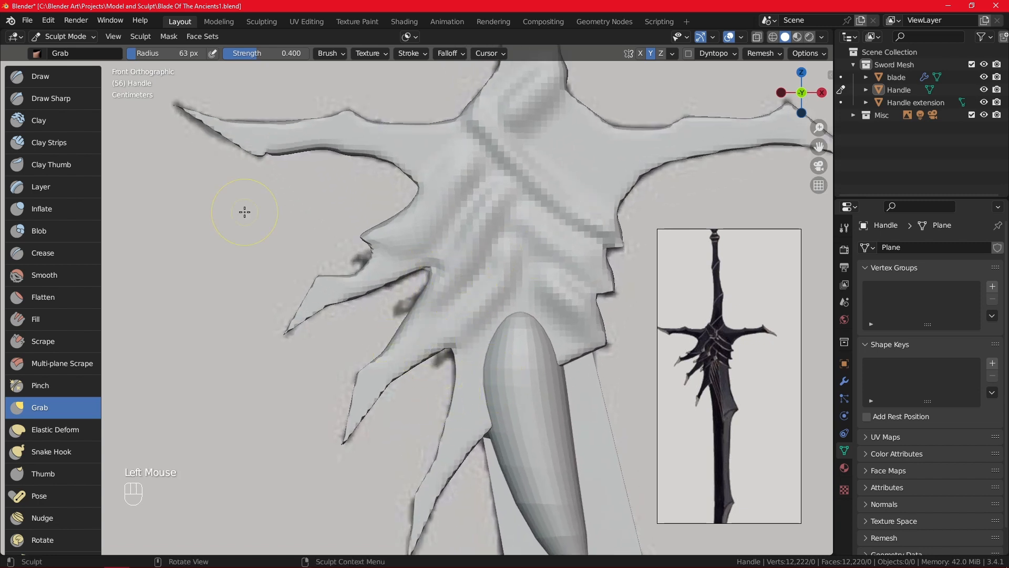
# - Switch to Object Mode, select the reference image and lower its opacity to 0.469
pyautogui.click(91, 37)
pyautogui.click(83, 49)
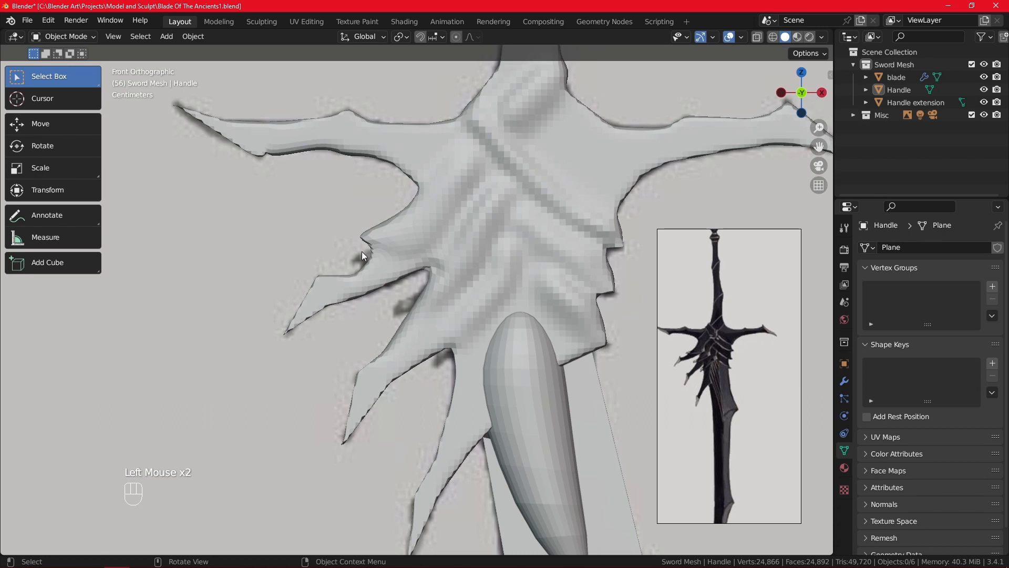
pyautogui.scroll(-3, 362, 251)
pyautogui.keyDown('alt'); pyautogui.scroll(-1, 440, 263); pyautogui.keyUp('alt')
pyautogui.click(582, 152)
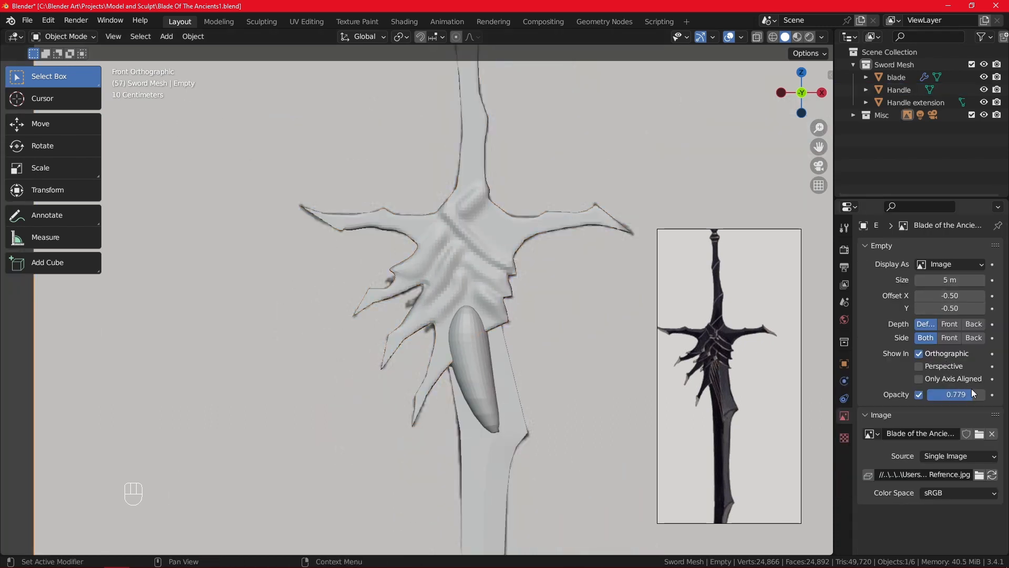
pyautogui.moveTo(969, 394); pyautogui.dragTo(951, 394)
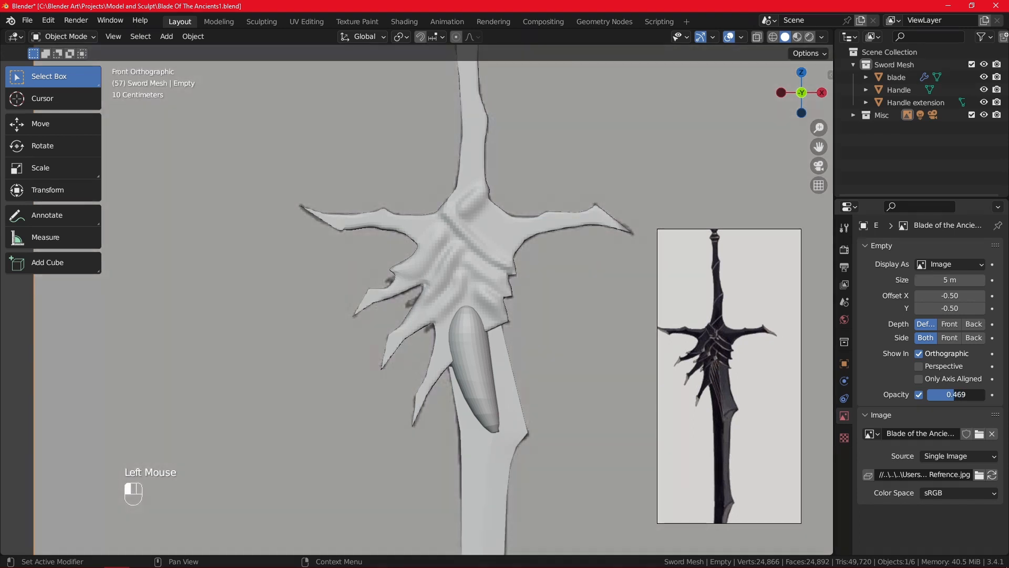
# - Compare the sword with the reference by toggling the image's opacity option, and set the opacity to 0.451
pyautogui.scroll(-2, 645, 247)
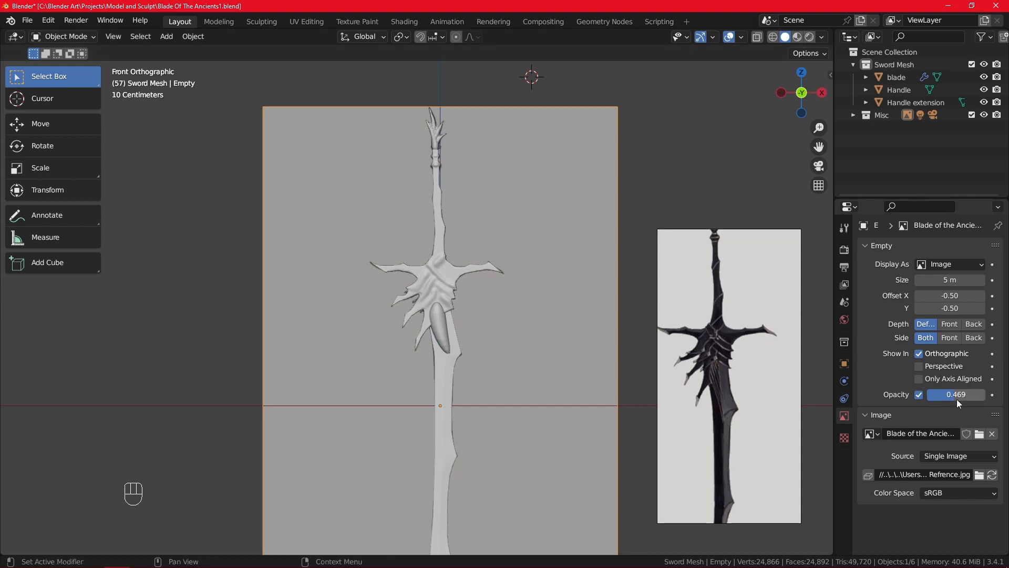
pyautogui.scroll(2, 549, 342)
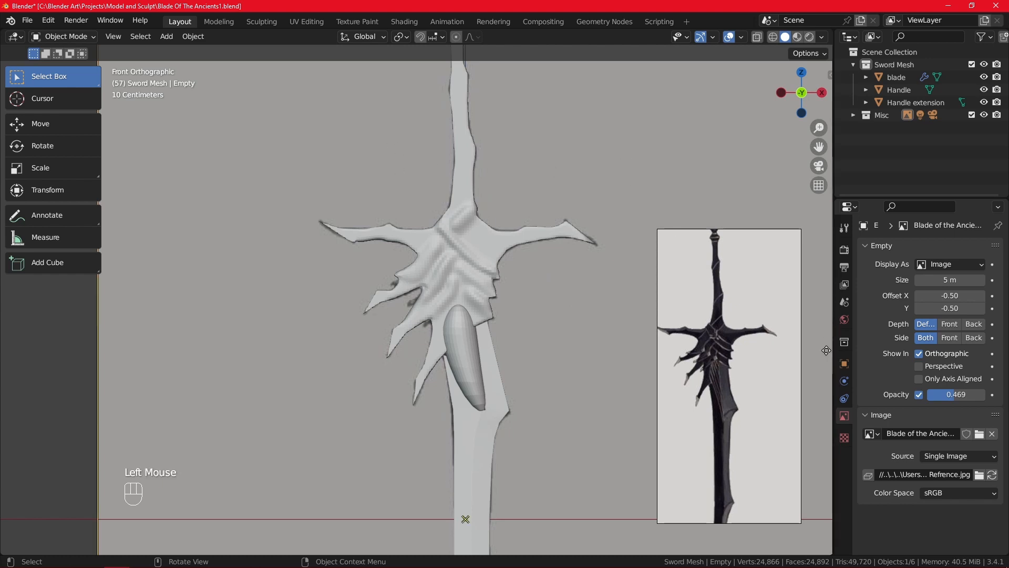
pyautogui.click(916, 397)
pyautogui.click(917, 396)
pyautogui.click(954, 395)
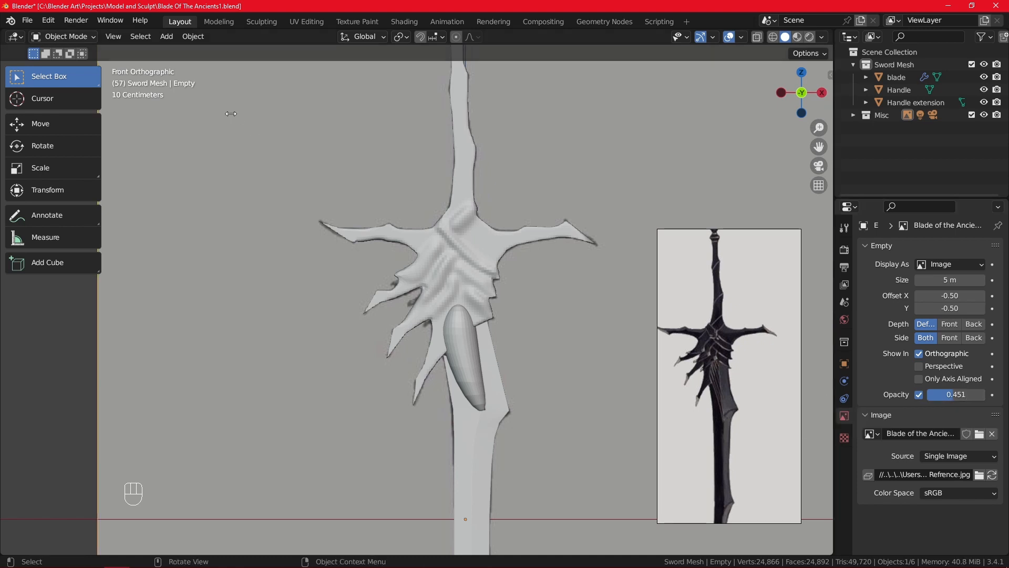
# - Select the Handle object and return to Sculpt Mode on the guard
pyautogui.click(490, 261)
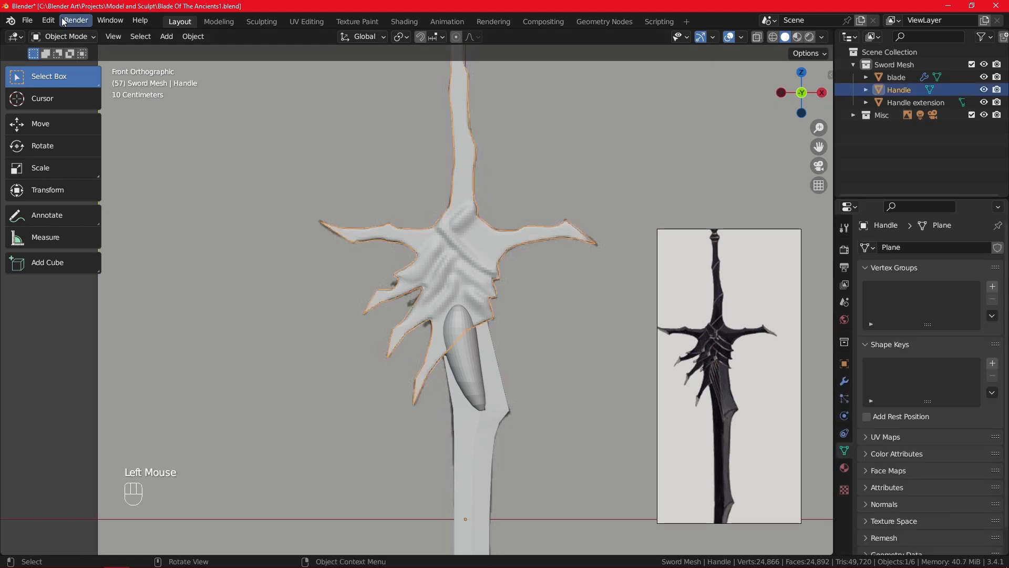
pyautogui.click(62, 39)
pyautogui.click(78, 82)
pyautogui.scroll(3, 446, 223)
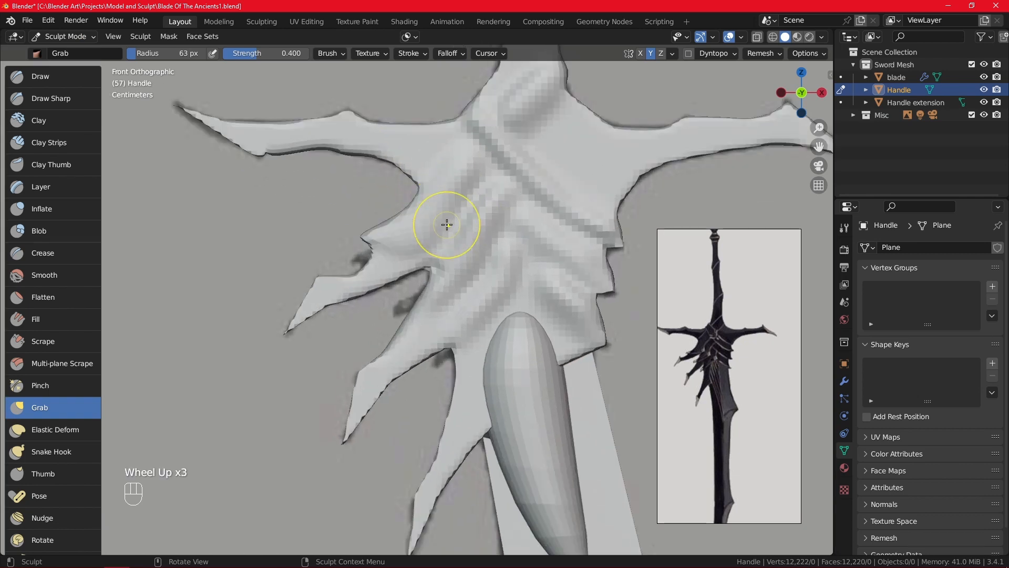
# - Turn on X-ray to compare the whole handle and guard with the dimmed reference image
pyautogui.click(758, 37)
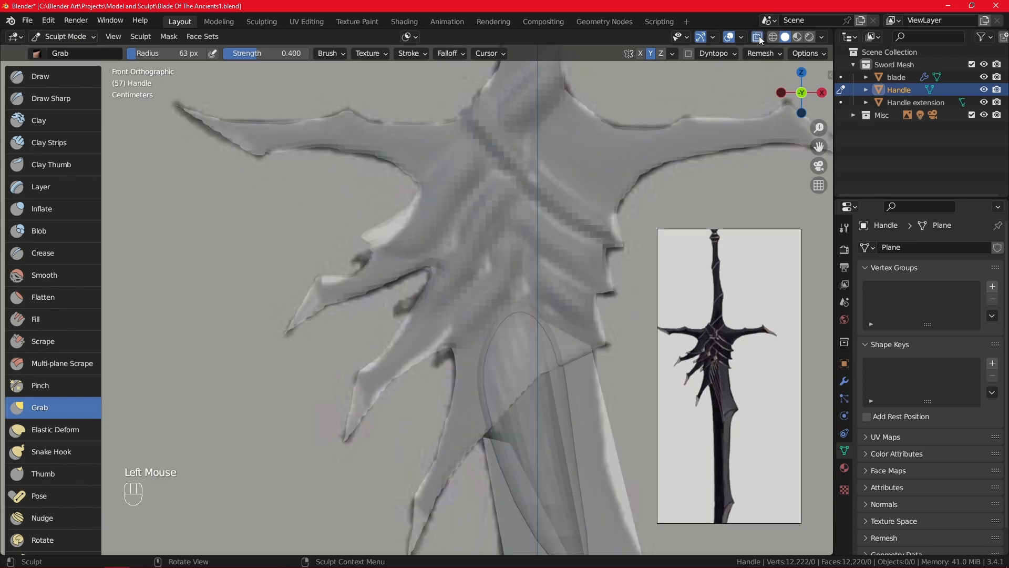
pyautogui.scroll(-2, 526, 250)
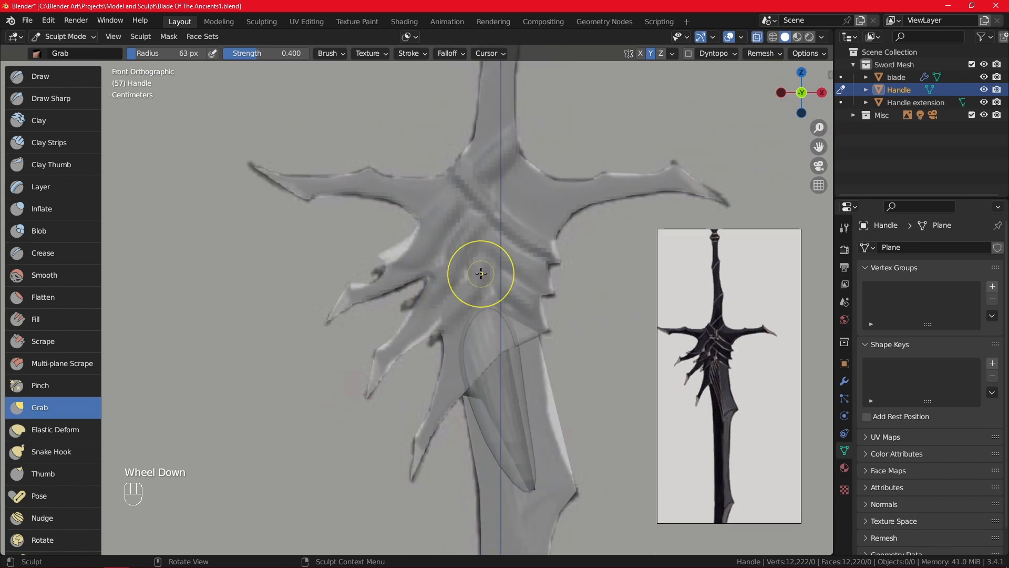
pyautogui.scroll(-2, 517, 256)
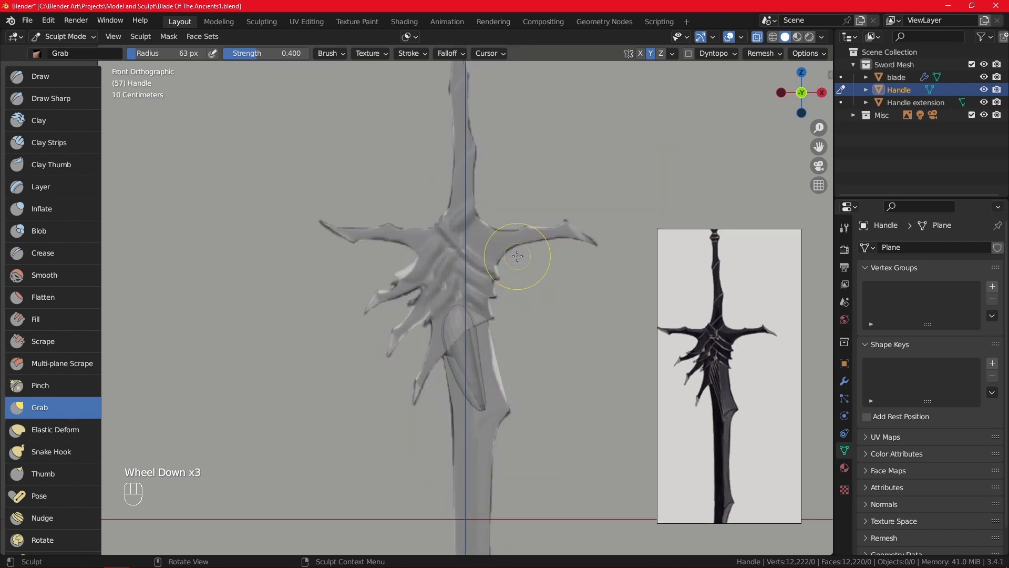
# - Pull small spurs out of the guard's upper, middle and lowest claws with the Snake Hook brush, and turn off X-ray
pyautogui.scroll(2, 517, 256)
pyautogui.scroll(-2, 515, 255)
pyautogui.scroll(3, 512, 256)
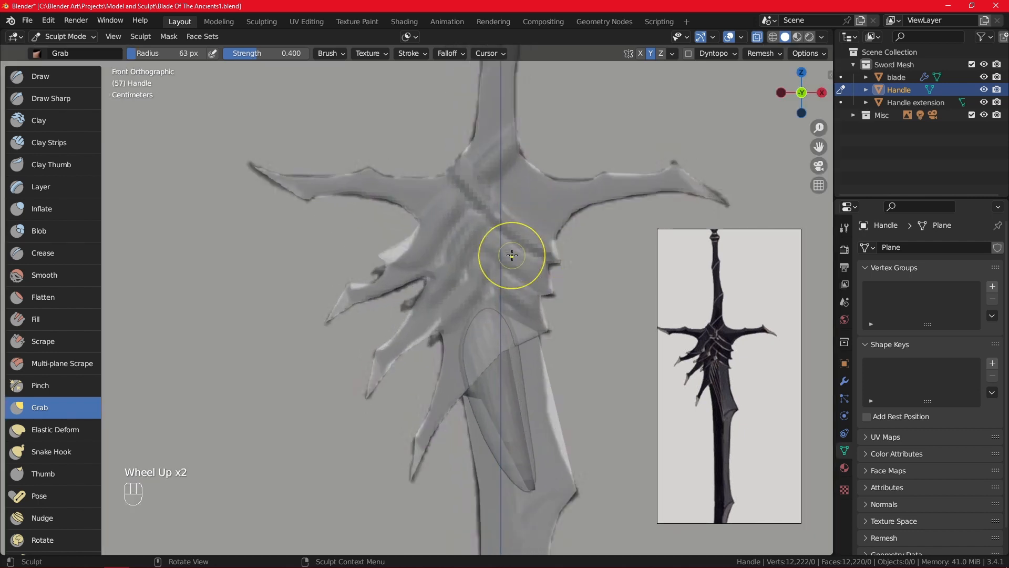
pyautogui.scroll(1, 511, 256)
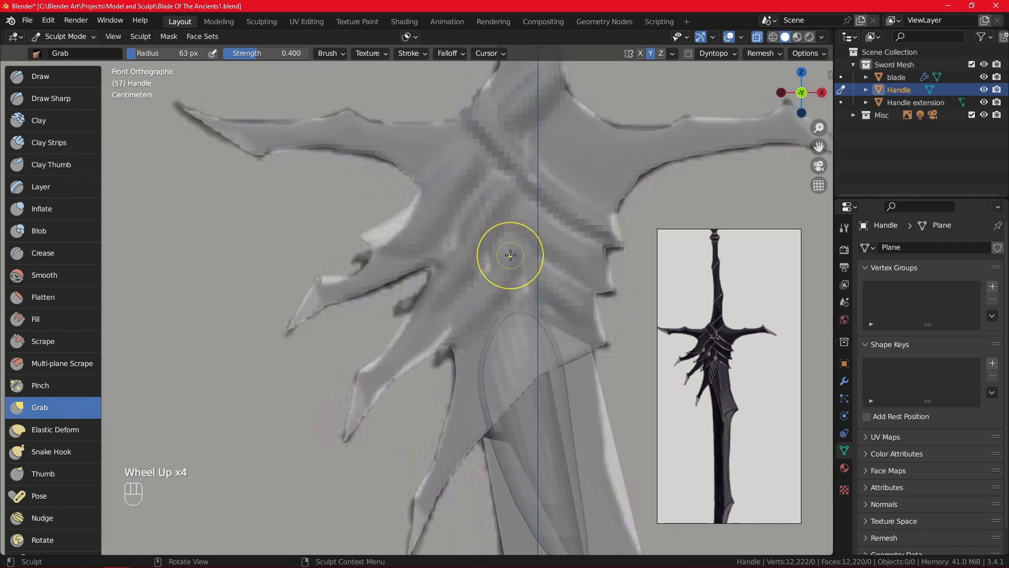
pyautogui.click(68, 454)
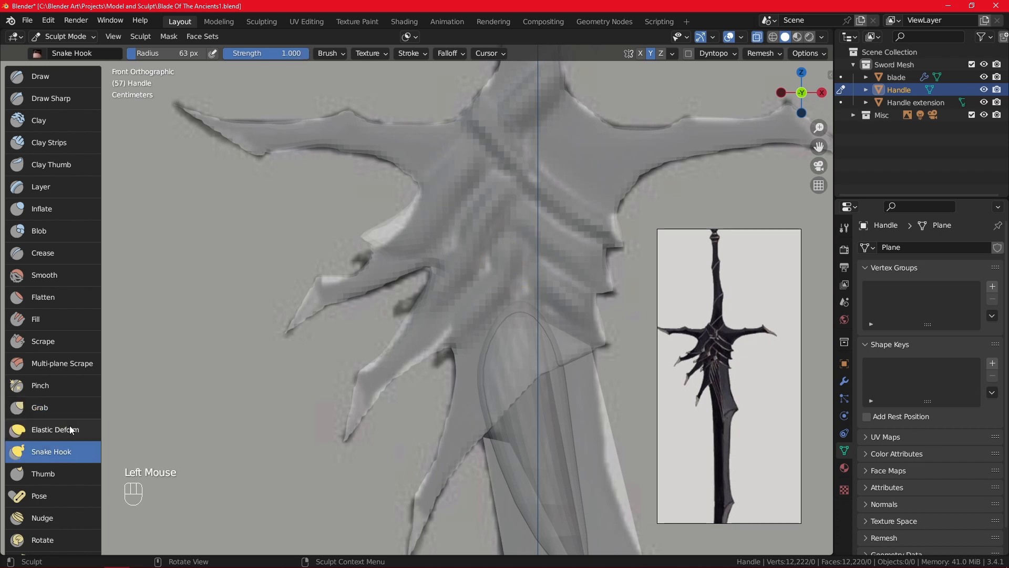
pyautogui.moveTo(368, 243); pyautogui.dragTo(367, 225)
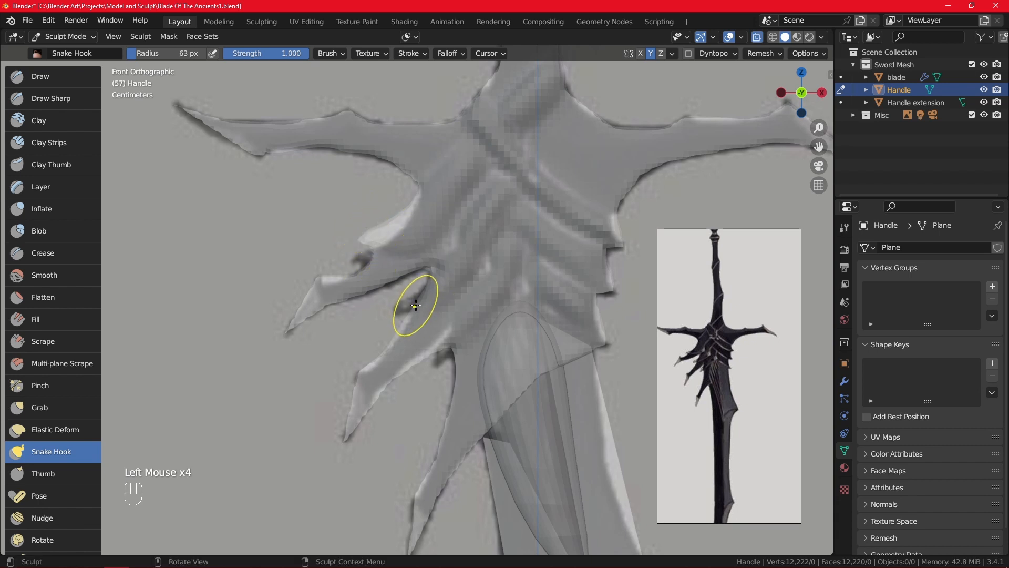
pyautogui.moveTo(415, 306); pyautogui.dragTo(360, 328)
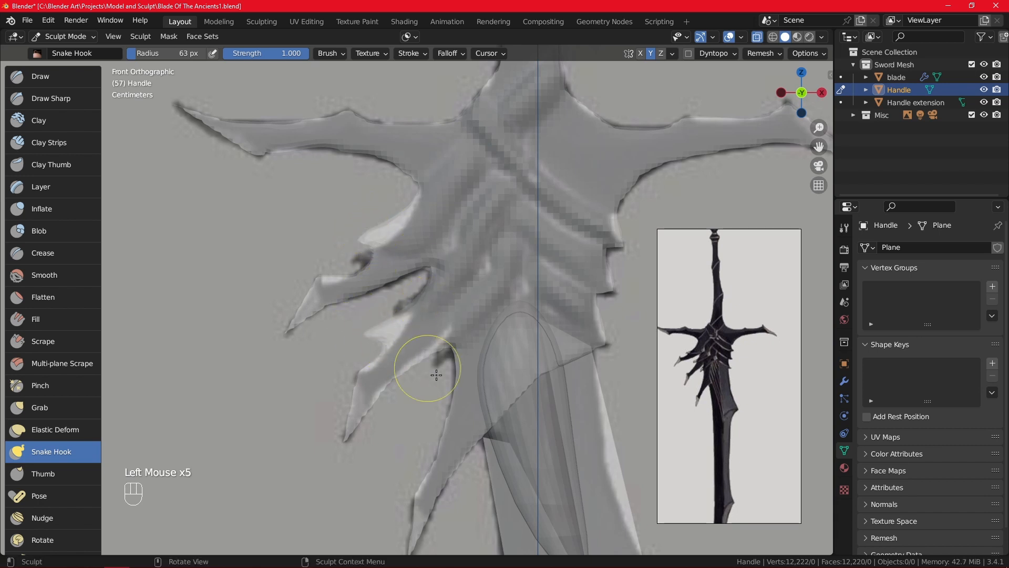
pyautogui.moveTo(458, 370); pyautogui.dragTo(457, 367)
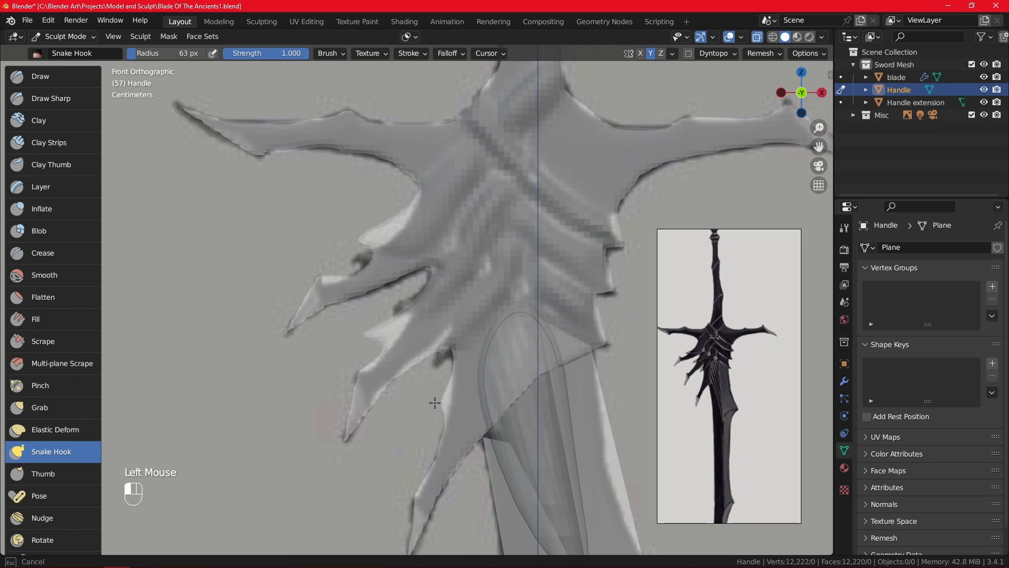
pyautogui.moveTo(408, 424); pyautogui.dragTo(433, 433)
pyautogui.click(757, 38)
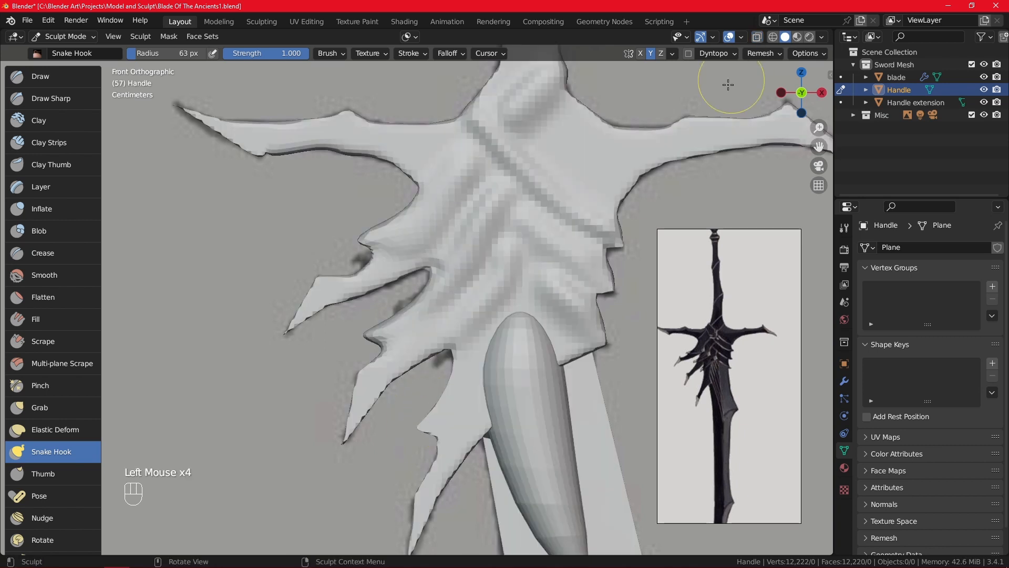
# - Try to stretch the middle claw's spur further outward with Snake Hook, and undo the stroke
pyautogui.moveTo(640, 170)
pyautogui.keyDown('ctrl'); pyautogui.mouseDown(button='middle')
pyautogui.moveTo(577, 253)
pyautogui.moveTo(441, 144)
pyautogui.moveTo(815, 217)
pyautogui.moveTo(521, 308)
pyautogui.mouseUp(button='middle'); pyautogui.keyUp('ctrl')
pyautogui.press('KP_1')
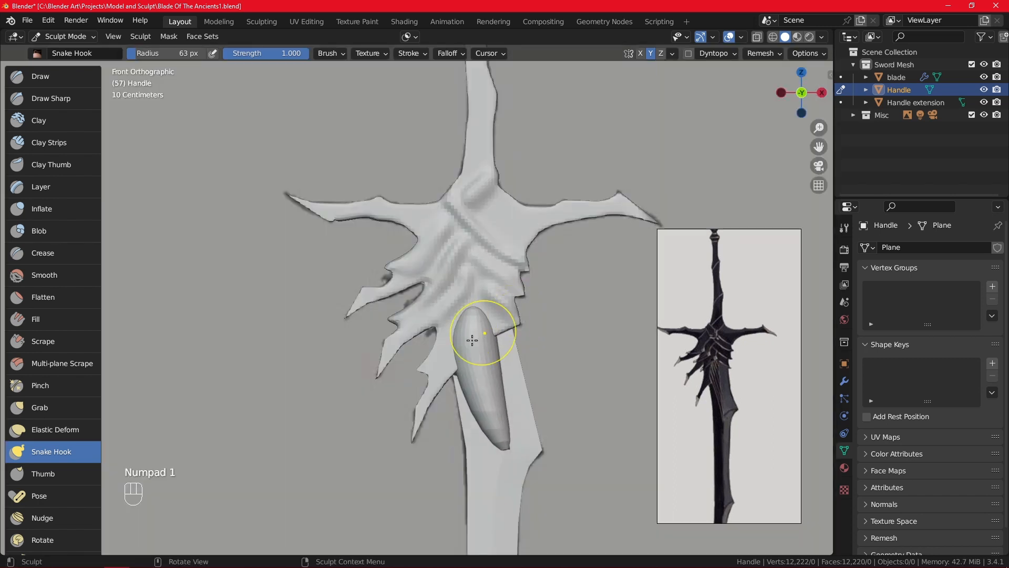
pyautogui.keyDown('ctrl'); pyautogui.moveTo(422, 408); pyautogui.dragTo(442, 230, button='middle'); pyautogui.keyUp('ctrl')
pyautogui.moveTo(303, 400)
pyautogui.keyDown('ctrl'); pyautogui.mouseDown(button='middle')
pyautogui.moveTo(353, 418)
pyautogui.moveTo(259, 417)
pyautogui.mouseUp(button='middle'); pyautogui.keyUp('ctrl')
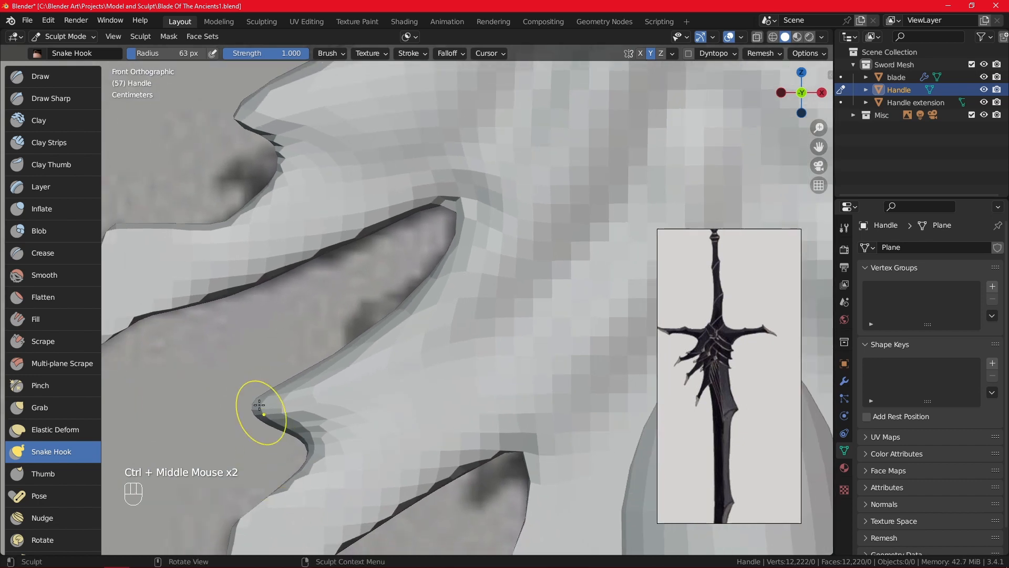
pyautogui.moveTo(259, 417)
pyautogui.mouseDown()
pyautogui.moveTo(198, 405)
pyautogui.moveTo(208, 401)
pyautogui.mouseUp()
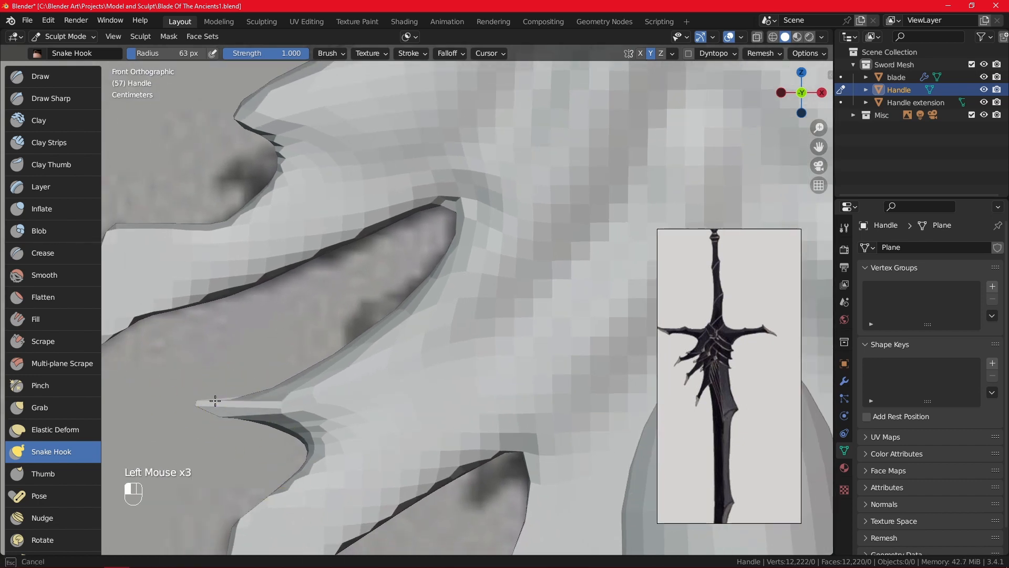
pyautogui.moveTo(248, 384)
pyautogui.keyDown('ctrl'); pyautogui.mouseDown(button='middle')
pyautogui.moveTo(470, 359)
pyautogui.moveTo(487, 412)
pyautogui.mouseUp(button='middle'); pyautogui.keyUp('ctrl')
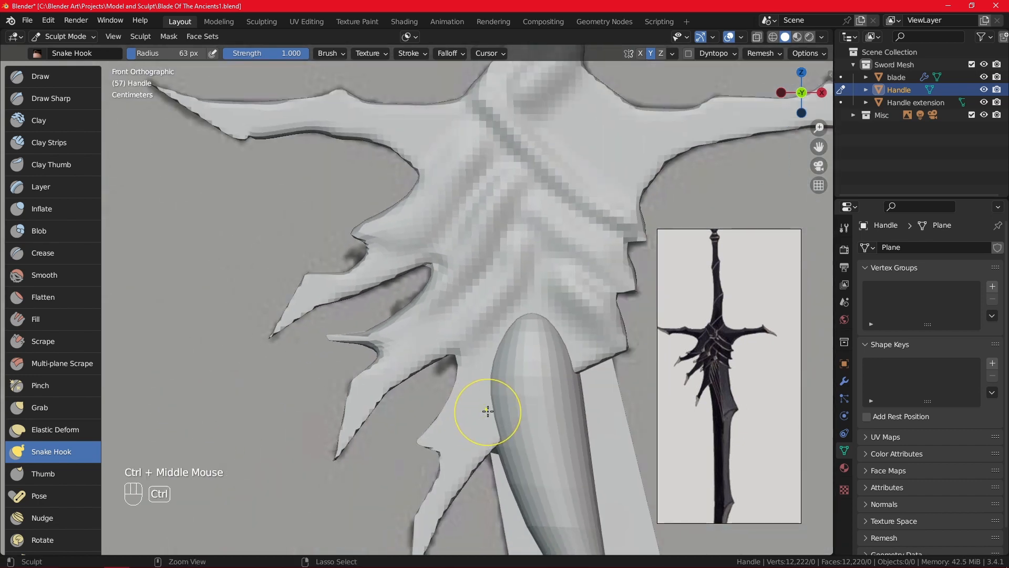
pyautogui.hotkey('ctrl', 'z')
pyautogui.hotkey('ctrl', 'z')
# - Remesh the handle with a voxel size of 0.01 m and check the claw edges
pyautogui.click(765, 53)
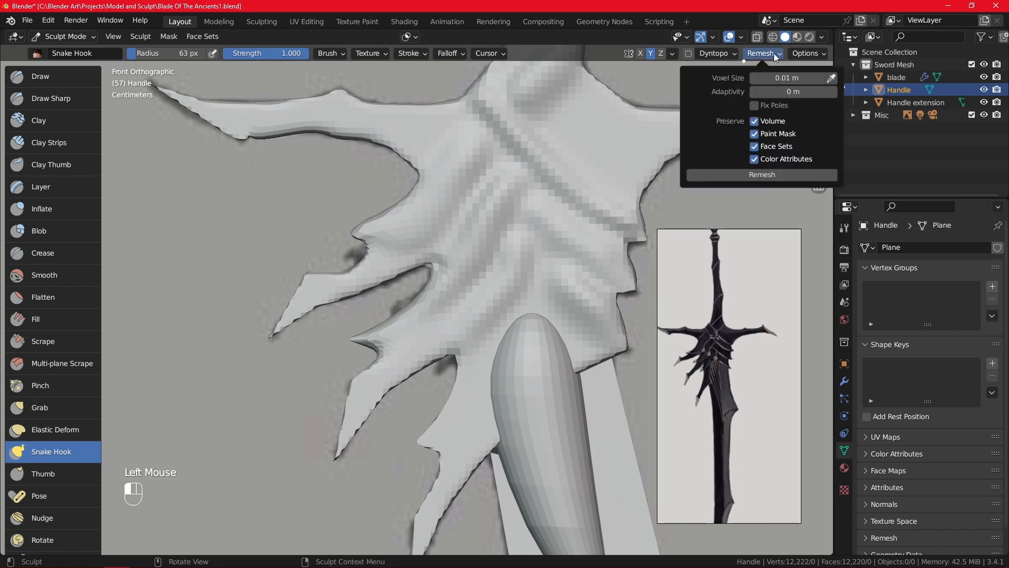
pyautogui.click(765, 173)
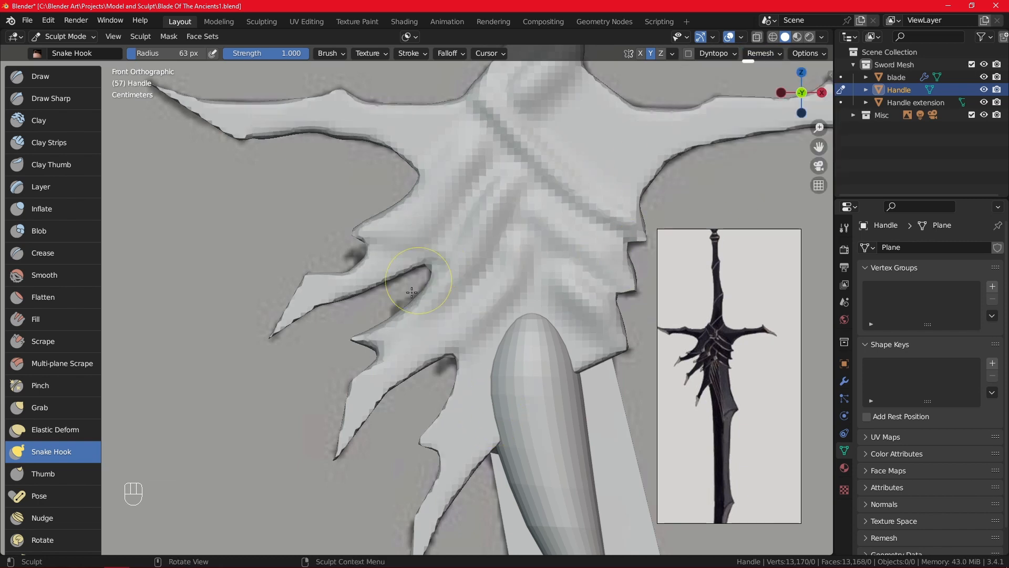
pyautogui.keyDown('ctrl'); pyautogui.moveTo(411, 293); pyautogui.dragTo(336, 362, button='middle'); pyautogui.keyUp('ctrl')
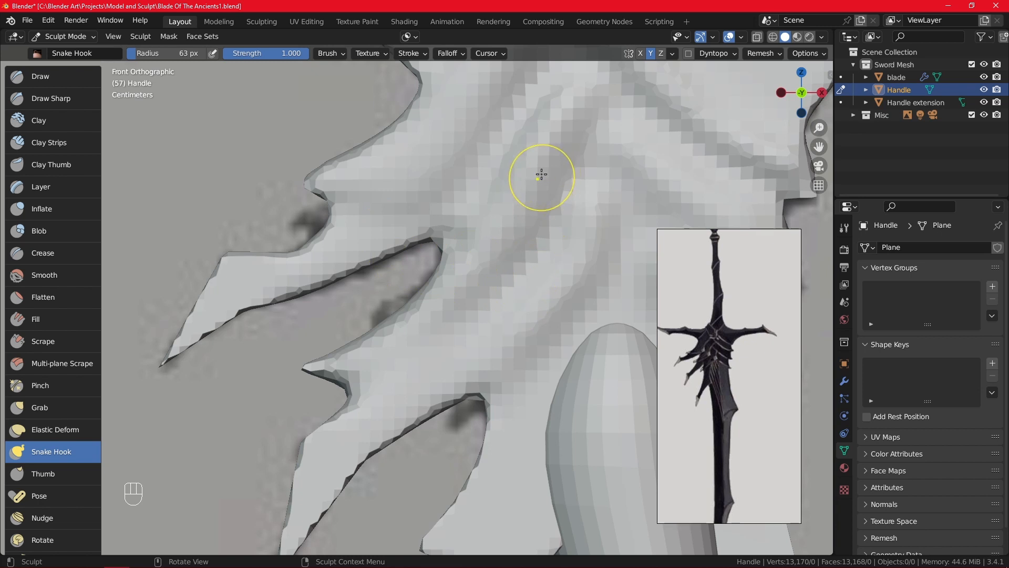
pyautogui.keyDown('ctrl'); pyautogui.moveTo(541, 175); pyautogui.dragTo(61, 408, button='middle'); pyautogui.keyUp('ctrl')
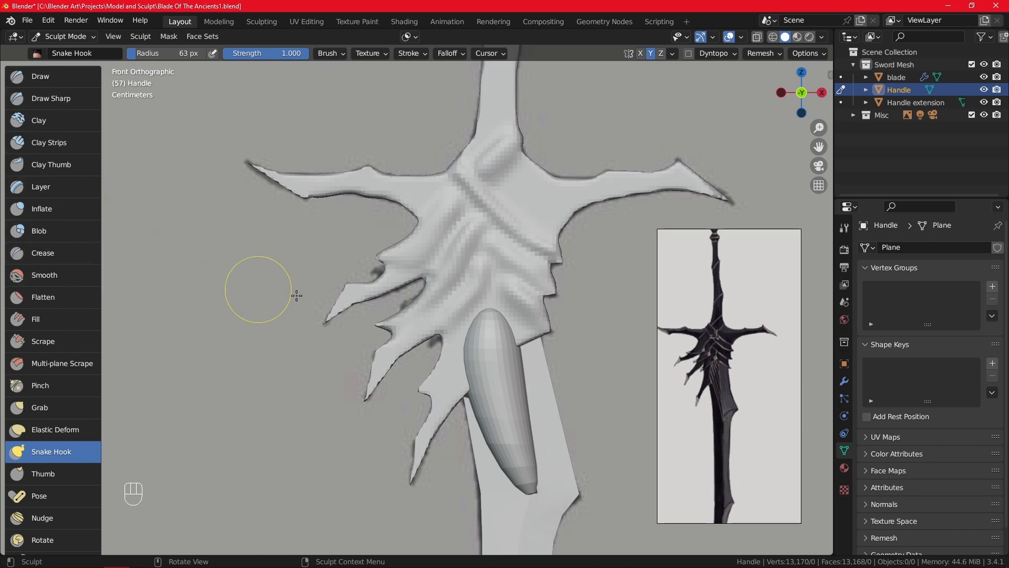
# - Turn on X-ray and smooth down the spur on the lowest claw
pyautogui.keyDown('shift'); pyautogui.moveTo(468, 362); pyautogui.dragTo(462, 337, button='middle'); pyautogui.keyUp('shift')
pyautogui.click(756, 36)
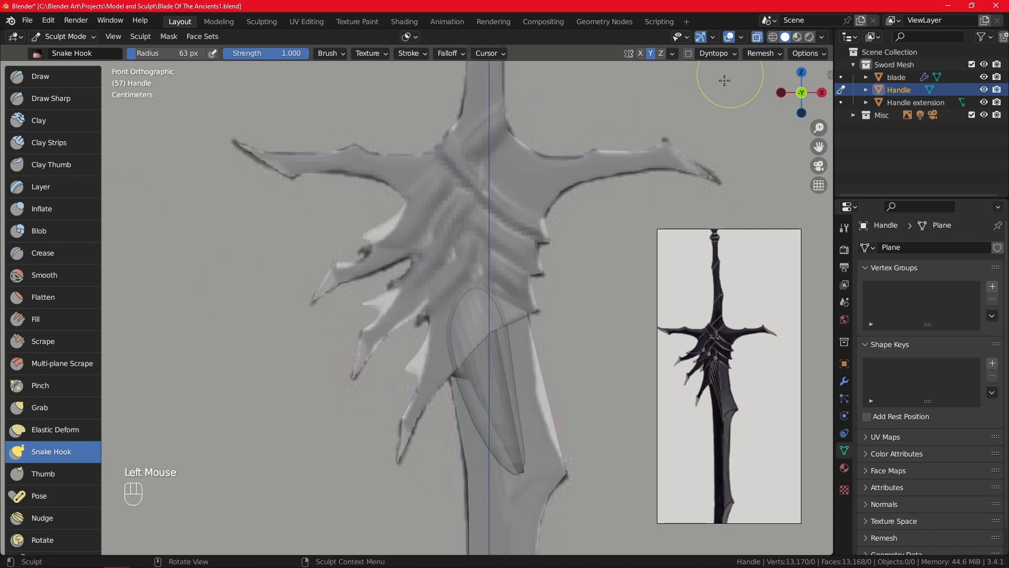
pyautogui.keyDown('ctrl'); pyautogui.moveTo(488, 377); pyautogui.dragTo(473, 330, button='middle'); pyautogui.keyUp('ctrl')
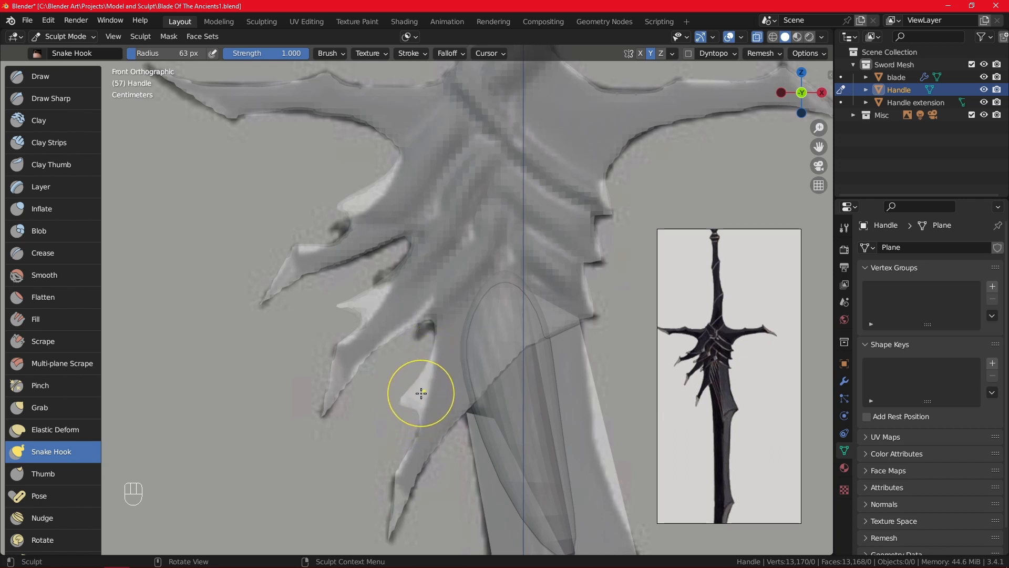
pyautogui.keyDown('shift'); pyautogui.moveTo(421, 378); pyautogui.dragTo(410, 391); pyautogui.keyUp('shift')
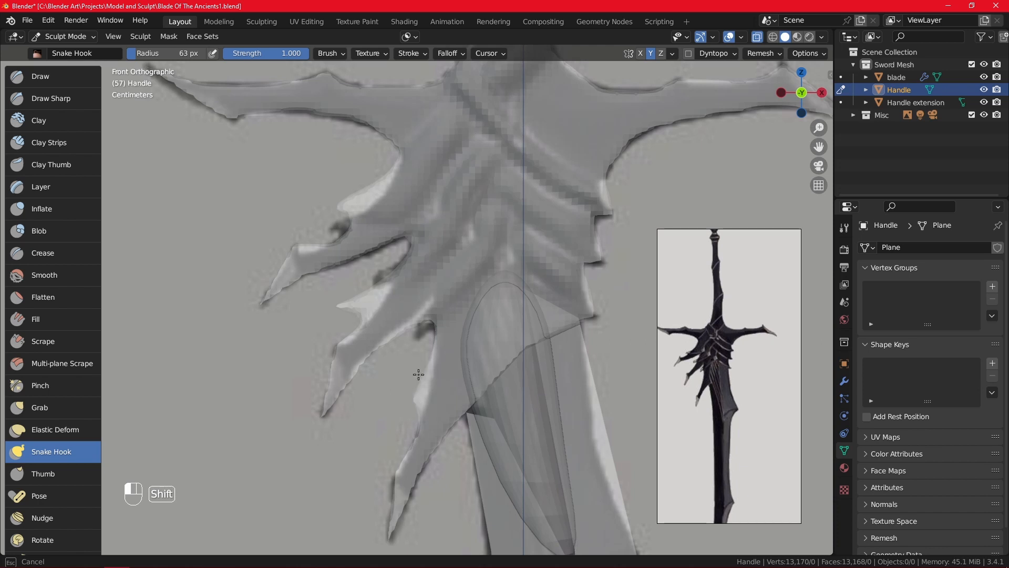
pyautogui.moveTo(424, 377)
pyautogui.mouseDown()
pyautogui.moveTo(432, 336)
pyautogui.moveTo(407, 365)
pyautogui.moveTo(420, 407)
pyautogui.mouseUp()
# - Reshape the lowest claw's spur into a pointed tip with the Grab brush, following the reference
pyautogui.click(61, 408)
pyautogui.moveTo(421, 401); pyautogui.dragTo(428, 395)
pyautogui.moveTo(422, 393); pyautogui.dragTo(426, 384)
pyautogui.moveTo(419, 369); pyautogui.dragTo(411, 370)
pyautogui.moveTo(414, 373)
pyautogui.mouseDown()
pyautogui.moveTo(426, 380)
pyautogui.moveTo(423, 391)
pyautogui.mouseUp()
pyautogui.moveTo(423, 393)
pyautogui.mouseDown()
pyautogui.moveTo(428, 371)
pyautogui.moveTo(418, 372)
pyautogui.moveTo(427, 384)
pyautogui.mouseUp()
pyautogui.moveTo(429, 386)
pyautogui.mouseDown()
pyautogui.moveTo(413, 364)
pyautogui.moveTo(406, 376)
pyautogui.mouseUp()
pyautogui.moveTo(407, 379); pyautogui.dragTo(430, 388)
# - Adjust the middle claw's spur with short Grab strokes to give it a thinner point
pyautogui.moveTo(363, 317); pyautogui.dragTo(359, 313)
pyautogui.moveTo(361, 318); pyautogui.dragTo(363, 311)
pyautogui.moveTo(366, 315)
pyautogui.mouseDown()
pyautogui.moveTo(341, 301)
pyautogui.moveTo(367, 312)
pyautogui.mouseUp()
pyautogui.moveTo(368, 311); pyautogui.dragTo(367, 310)
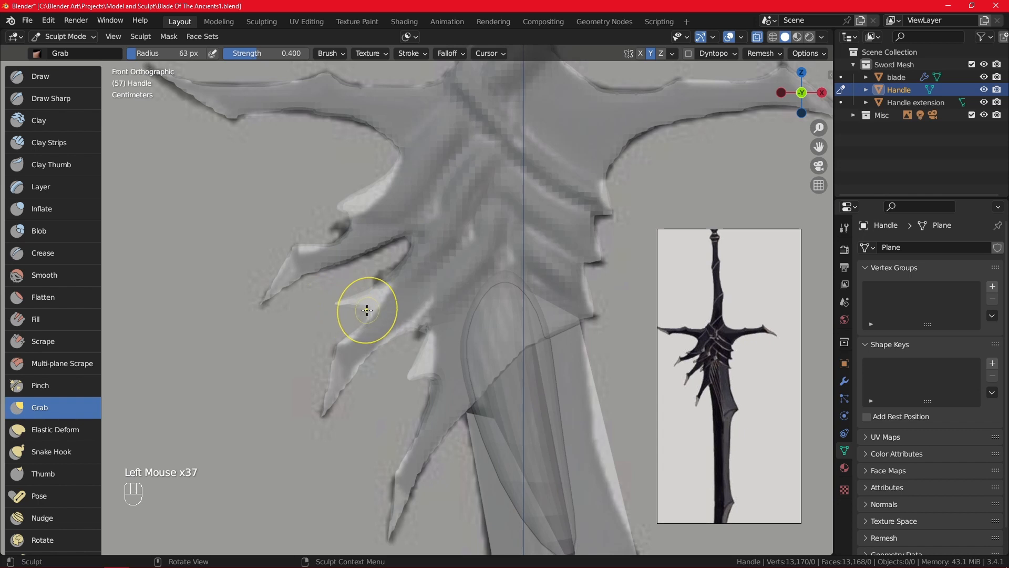
# - Shape the upper claw's spur and the guard edge above it with Grab
pyautogui.keyDown('shift'); pyautogui.moveTo(434, 229); pyautogui.dragTo(371, 266, button='middle'); pyautogui.keyUp('shift')
pyautogui.moveTo(357, 268)
pyautogui.mouseDown()
pyautogui.moveTo(374, 301)
pyautogui.moveTo(373, 284)
pyautogui.mouseUp()
pyautogui.moveTo(376, 280); pyautogui.dragTo(378, 278)
pyautogui.moveTo(378, 265)
pyautogui.mouseDown()
pyautogui.moveTo(352, 268)
pyautogui.moveTo(416, 219)
pyautogui.mouseUp()
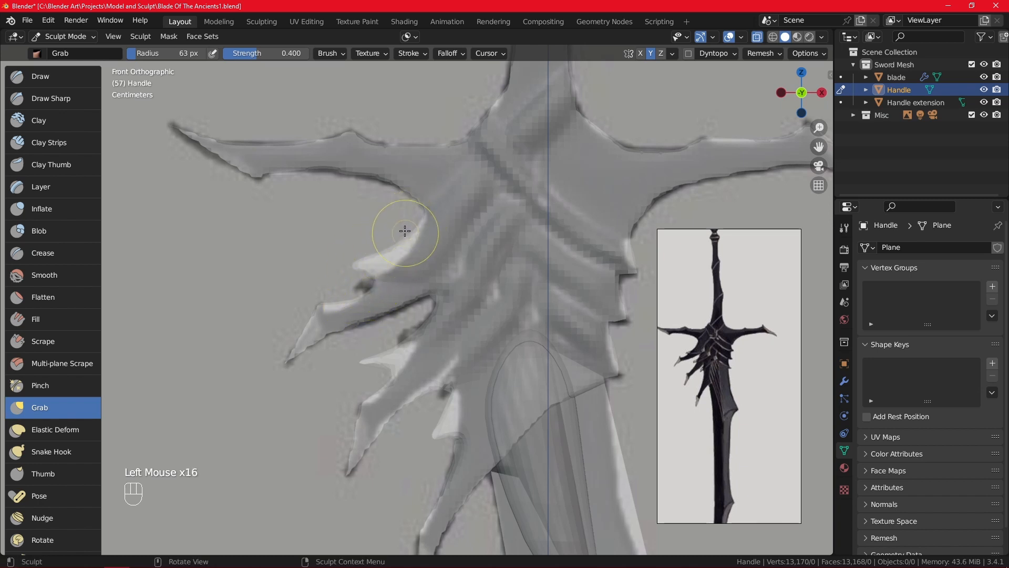
# - Keep the Grab brush active and refine the tip of the middle claw's spur
pyautogui.click(42, 77)
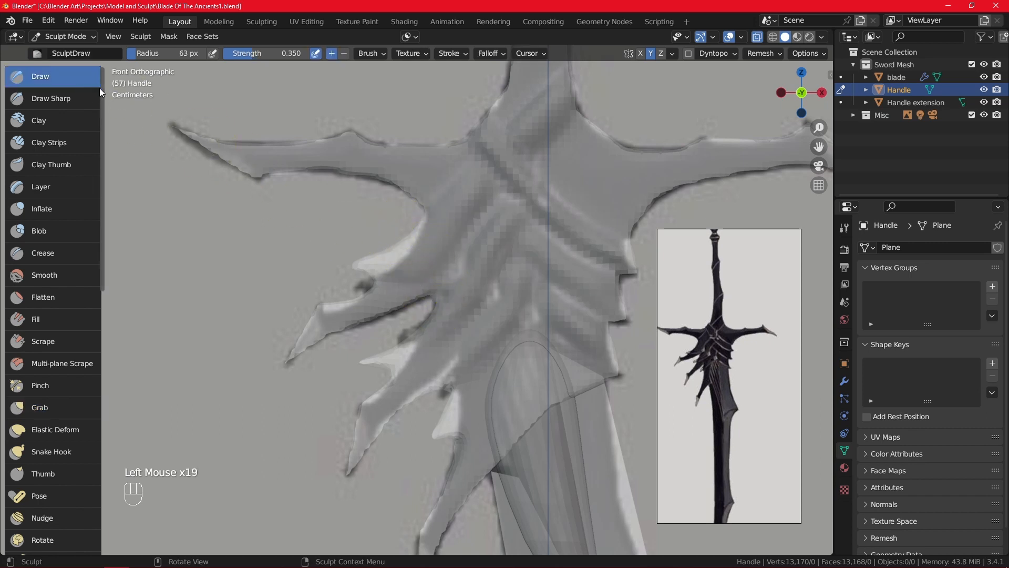
pyautogui.click(61, 406)
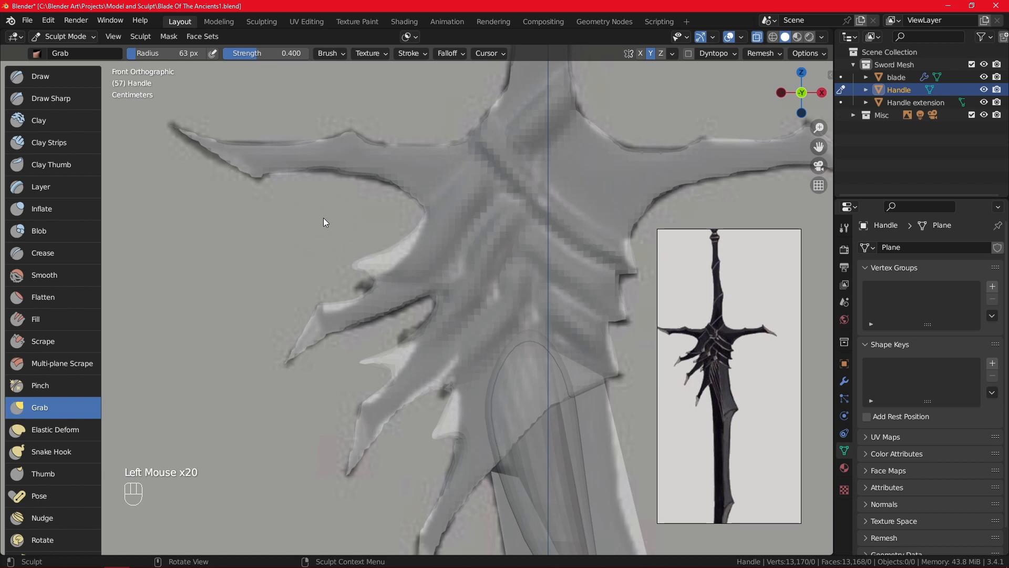
pyautogui.keyDown('shift'); pyautogui.moveTo(412, 338); pyautogui.dragTo(392, 326, button='middle'); pyautogui.keyUp('shift')
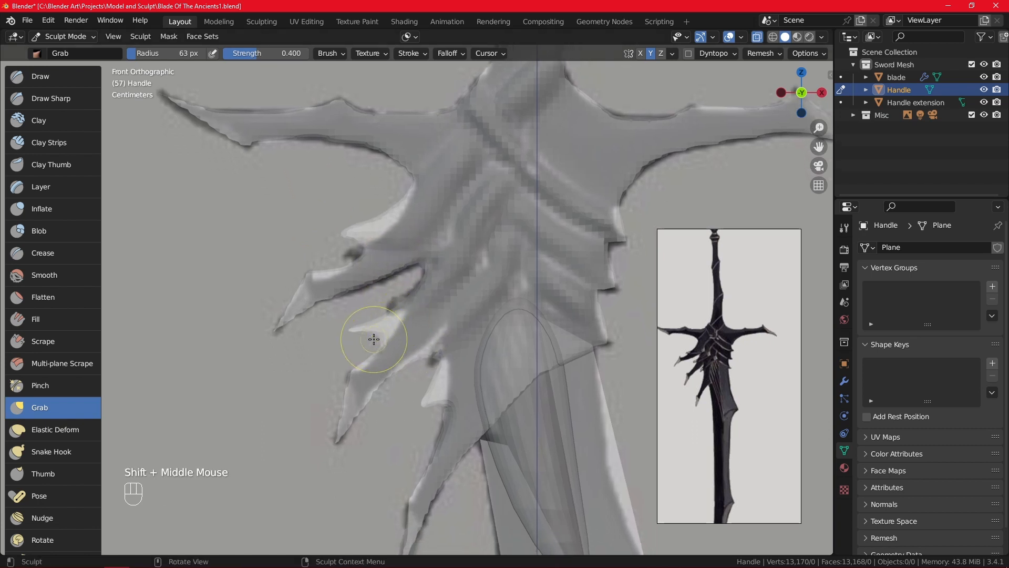
pyautogui.moveTo(373, 339)
pyautogui.mouseDown()
pyautogui.moveTo(344, 331)
pyautogui.moveTo(355, 333)
pyautogui.mouseUp()
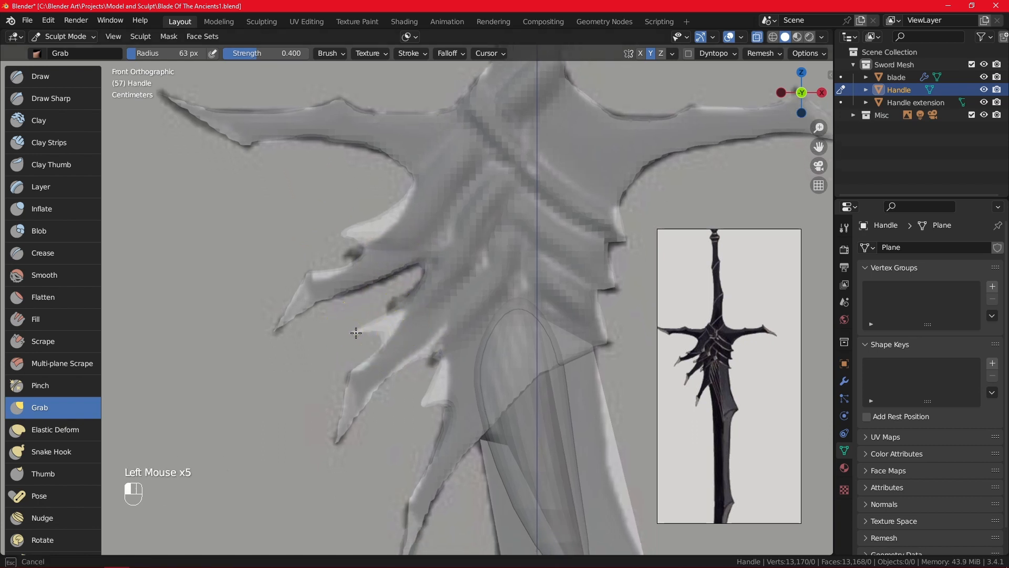
# - Adjust the underside of the upper claw's spur with Grab, and compare the claws with X-ray off and on
pyautogui.keyDown('shift'); pyautogui.moveTo(541, 192); pyautogui.dragTo(544, 212, button='middle'); pyautogui.keyUp('shift')
pyautogui.moveTo(354, 256); pyautogui.dragTo(365, 279)
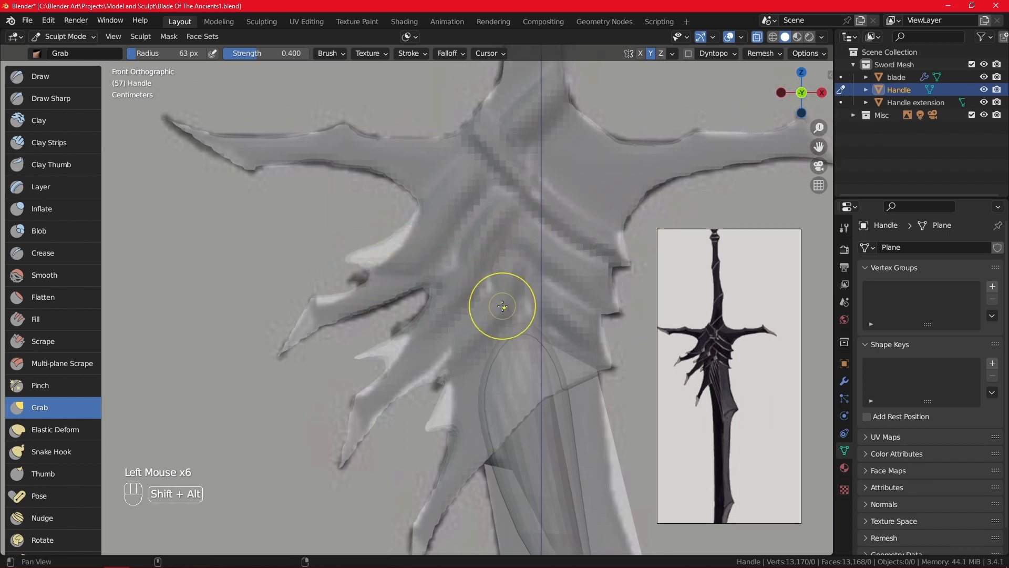
pyautogui.keyDown('shift'); pyautogui.moveTo(504, 299); pyautogui.dragTo(488, 268, button='middle'); pyautogui.keyUp('shift')
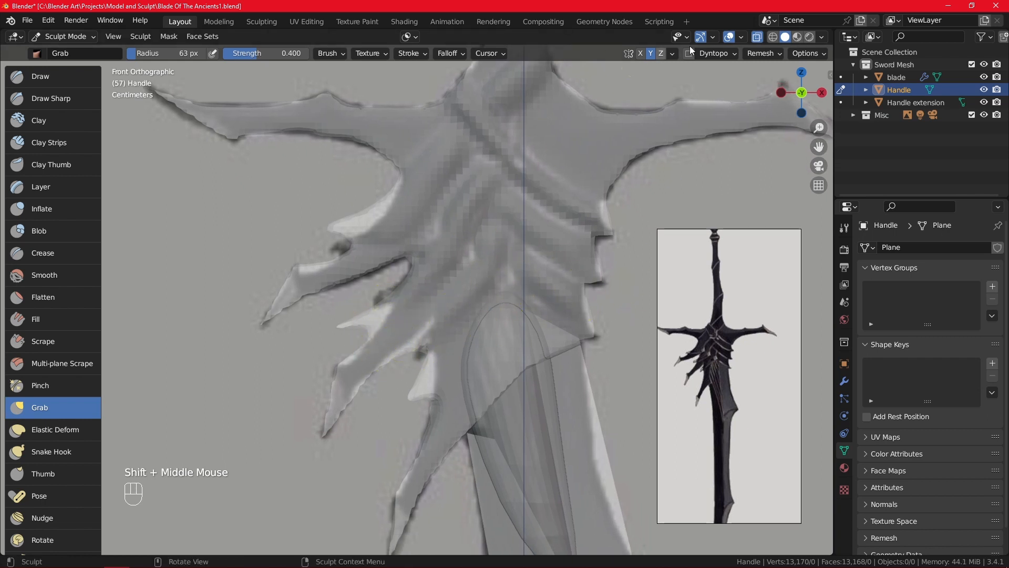
pyautogui.click(757, 37)
pyautogui.click(759, 37)
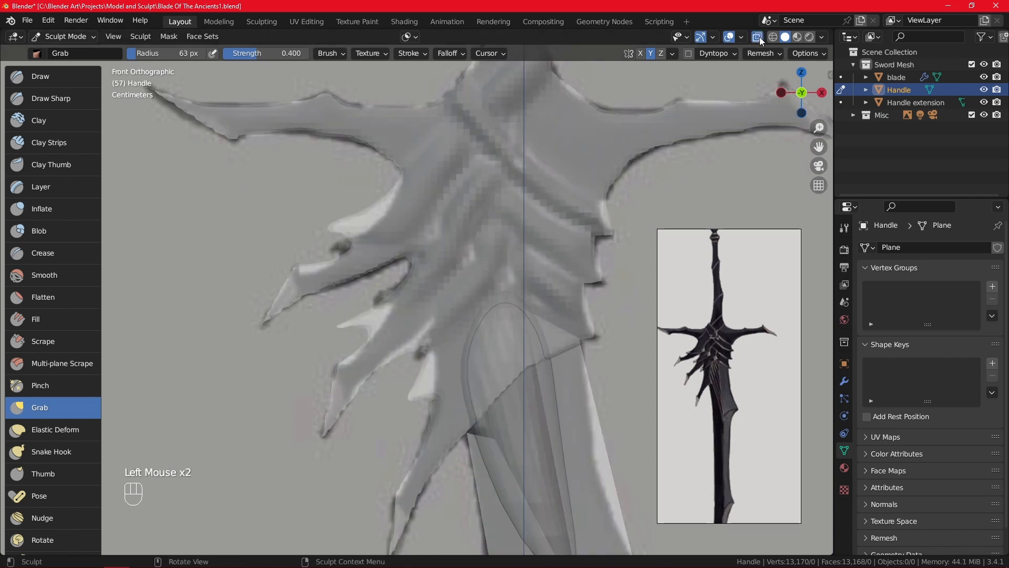
# - Shorten the middle claw's spur and move it up toward the dark gap in the reference with Grab
pyautogui.keyDown('shift'); pyautogui.moveTo(518, 263); pyautogui.dragTo(428, 230, button='middle'); pyautogui.keyUp('shift')
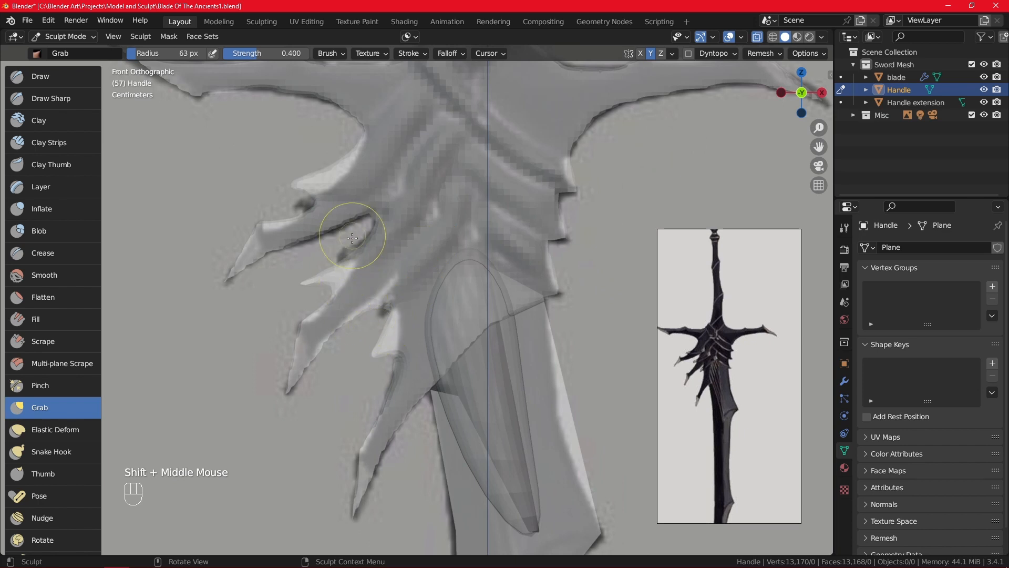
pyautogui.moveTo(309, 282); pyautogui.dragTo(332, 285)
pyautogui.moveTo(335, 284)
pyautogui.mouseDown()
pyautogui.moveTo(312, 278)
pyautogui.moveTo(326, 273)
pyautogui.moveTo(340, 285)
pyautogui.mouseUp()
pyautogui.click(382, 254)
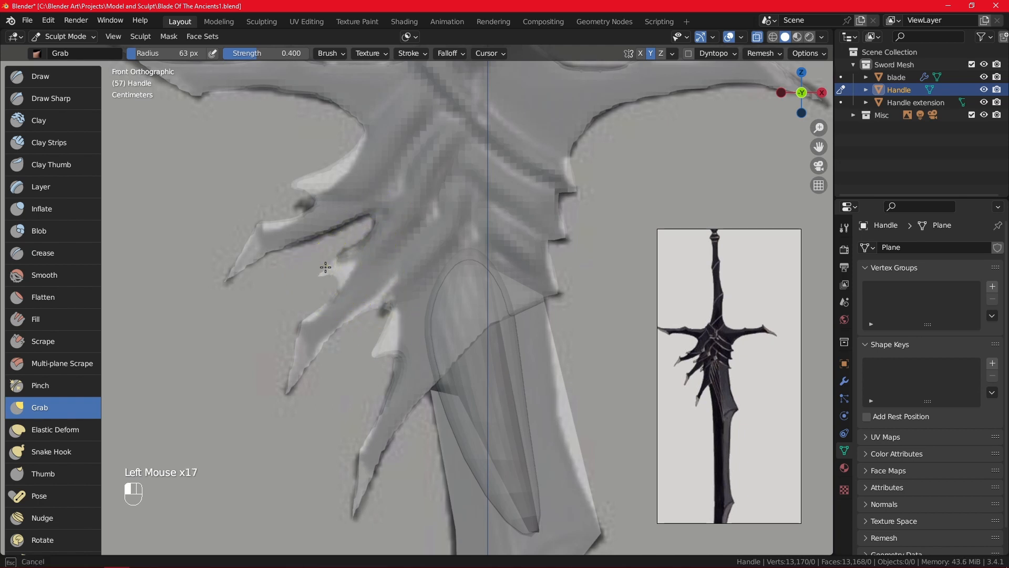
pyautogui.moveTo(335, 265); pyautogui.dragTo(326, 269)
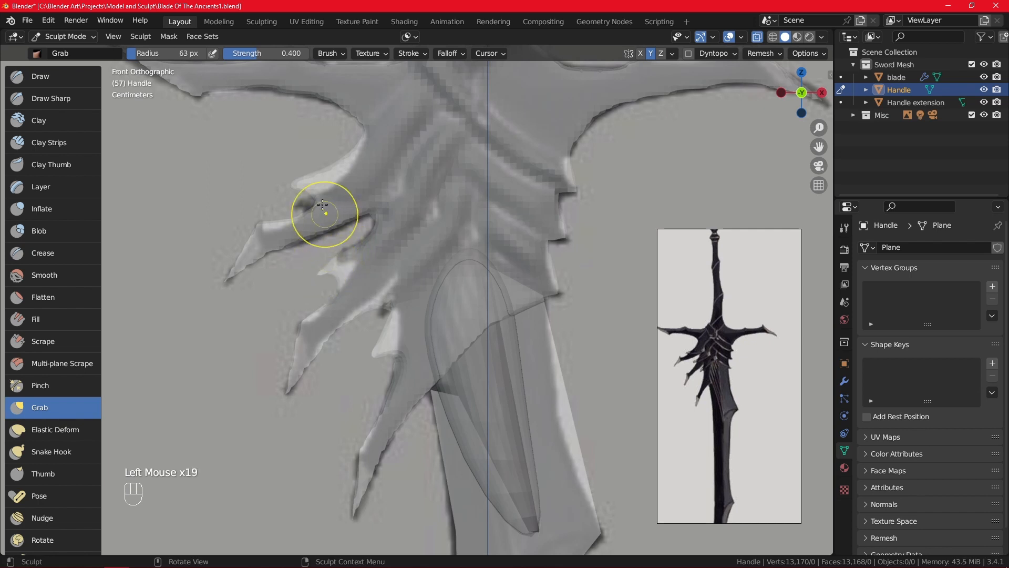
# - Remesh the handle at a voxel size of 0.01 m and turn off X-ray
pyautogui.click(763, 53)
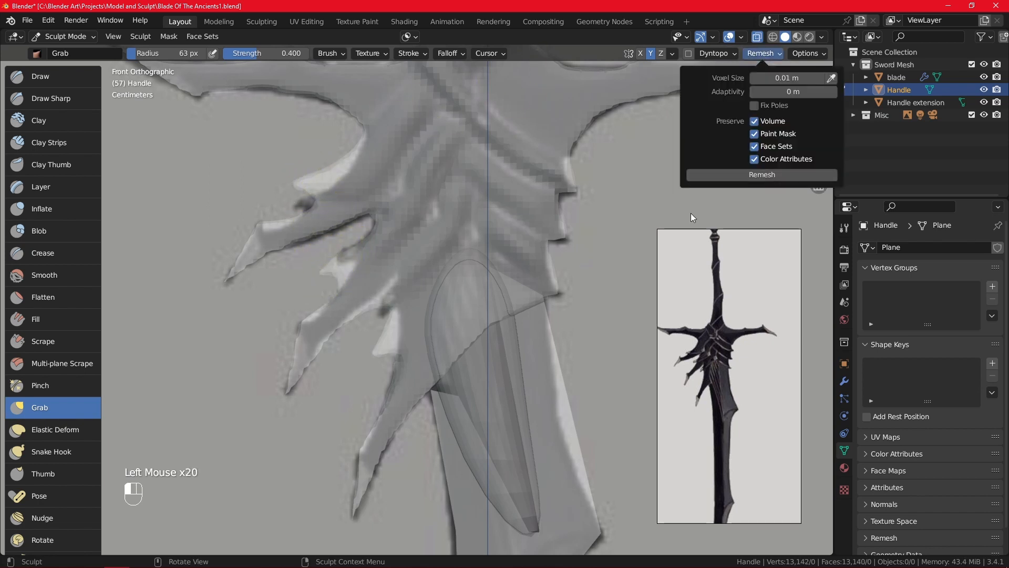
pyautogui.keyDown('ctrl'); pyautogui.moveTo(477, 194); pyautogui.dragTo(657, 64, button='middle'); pyautogui.keyUp('ctrl')
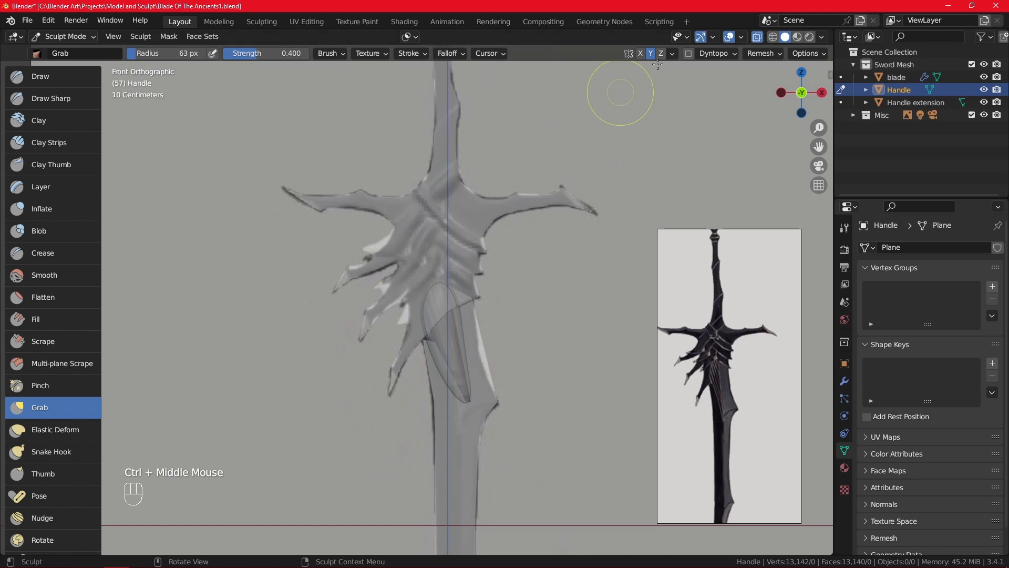
pyautogui.click(758, 38)
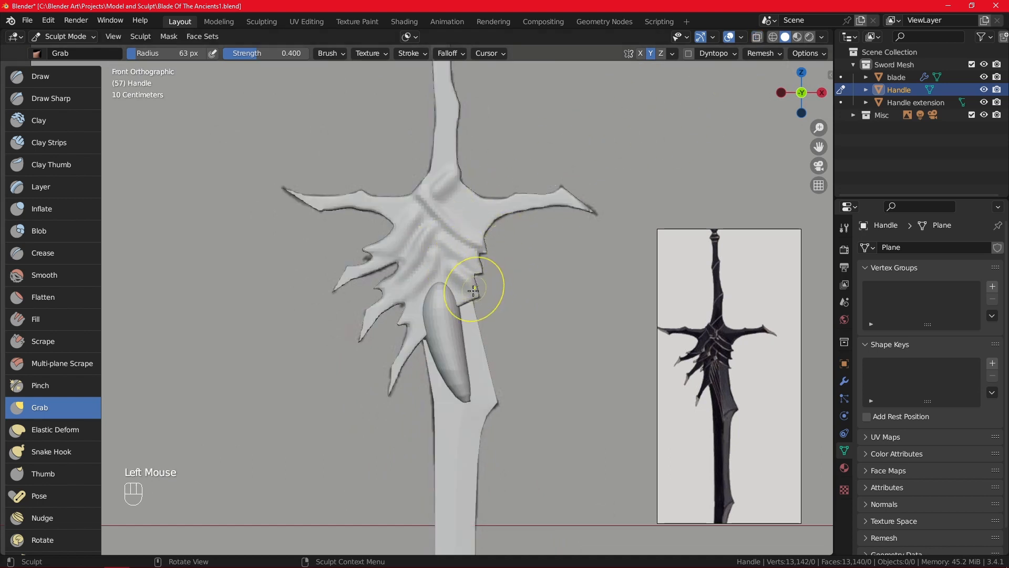
# - Smooth the claw edge on the guard up close and check its shape from the side and front
pyautogui.moveTo(473, 290)
pyautogui.keyDown('ctrl'); pyautogui.mouseDown(button='middle')
pyautogui.moveTo(489, 207)
pyautogui.moveTo(487, 253)
pyautogui.moveTo(550, 254)
pyautogui.moveTo(502, 251)
pyautogui.moveTo(444, 198)
pyautogui.moveTo(595, 189)
pyautogui.mouseUp(button='middle'); pyautogui.keyUp('ctrl')
pyautogui.moveTo(444, 301)
pyautogui.keyDown('ctrl'); pyautogui.mouseDown(button='middle')
pyautogui.moveTo(433, 266)
pyautogui.moveTo(322, 289)
pyautogui.moveTo(284, 243)
pyautogui.mouseUp(button='middle'); pyautogui.keyUp('ctrl')
pyautogui.keyDown('shift'); pyautogui.moveTo(284, 242); pyautogui.dragTo(294, 245); pyautogui.keyUp('shift')
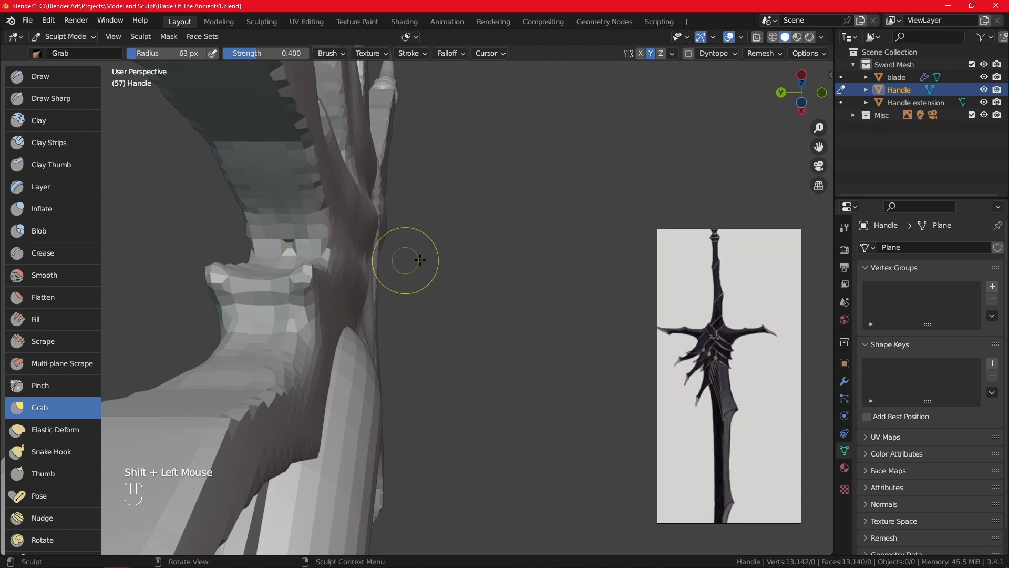
pyautogui.moveTo(420, 260); pyautogui.dragTo(333, 349, button='middle')
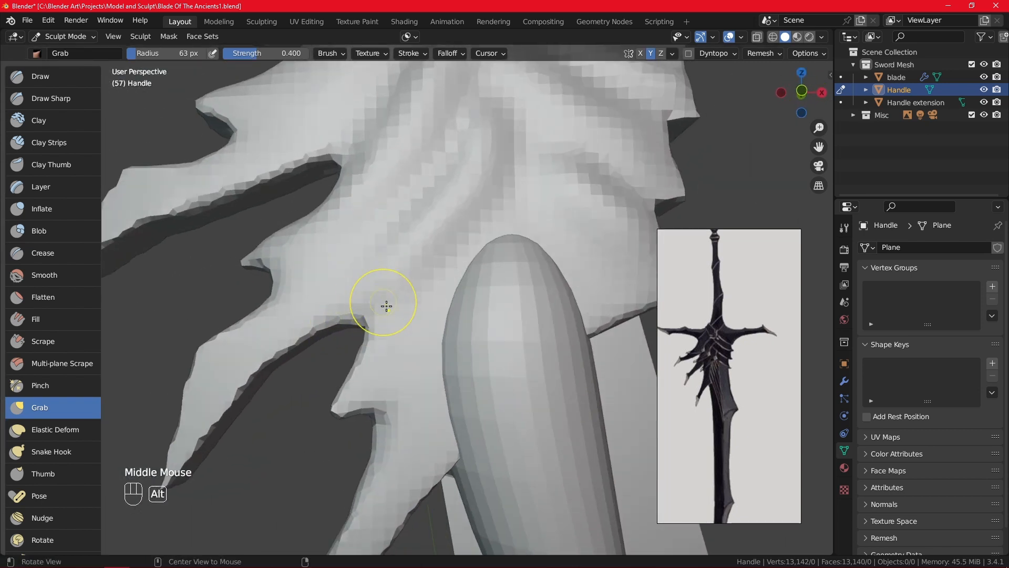
# - Smooth the inner edge of the lower claw around its small spur from below and from the side
pyautogui.keyDown('shift'); pyautogui.moveTo(387, 306); pyautogui.dragTo(368, 224, button='middle'); pyautogui.keyUp('shift')
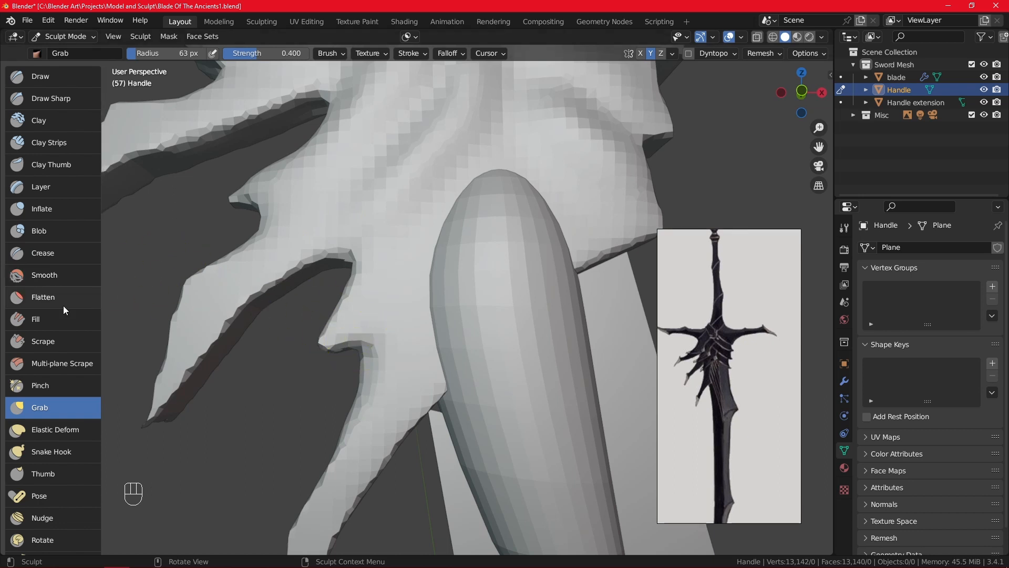
pyautogui.moveTo(351, 309); pyautogui.dragTo(413, 252, button='middle')
pyautogui.keyDown('shift'); pyautogui.moveTo(295, 372); pyautogui.dragTo(292, 376); pyautogui.keyUp('shift')
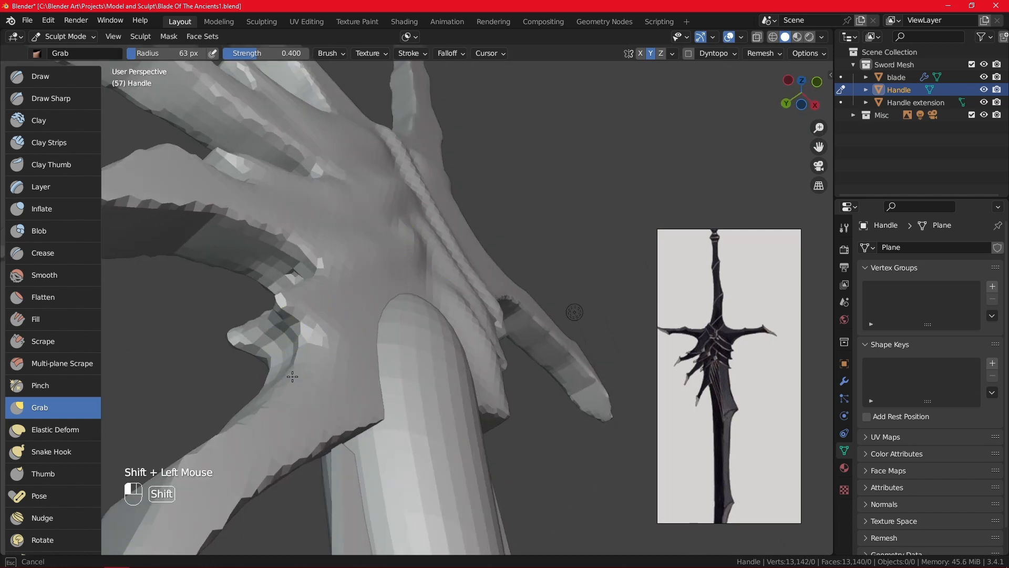
pyautogui.moveTo(292, 377)
pyautogui.mouseDown(button='middle')
pyautogui.moveTo(349, 318)
pyautogui.moveTo(317, 410)
pyautogui.mouseUp(button='middle')
pyautogui.keyDown('shift'); pyautogui.click(316, 409); pyautogui.keyUp('shift')
pyautogui.keyDown('shift'); pyautogui.moveTo(300, 480); pyautogui.dragTo(270, 446); pyautogui.keyUp('shift')
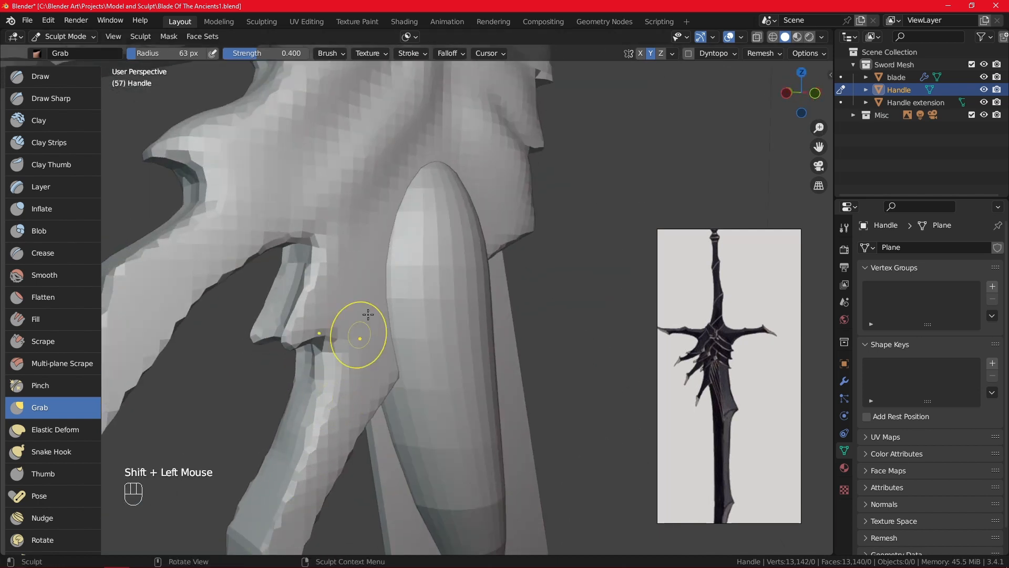
# - Reshape the lower claw's small spur with Grab, pulling its tip and underside into place at a 63 px radius
pyautogui.moveTo(367, 298)
pyautogui.keyDown('shift'); pyautogui.mouseDown(button='middle')
pyautogui.moveTo(471, 389)
pyautogui.moveTo(479, 410)
pyautogui.mouseUp(button='middle'); pyautogui.keyUp('shift')
pyautogui.moveTo(479, 410)
pyautogui.mouseDown(button='middle')
pyautogui.moveTo(473, 322)
pyautogui.moveTo(515, 255)
pyautogui.moveTo(354, 306)
pyautogui.mouseUp(button='middle')
pyautogui.click(357, 296)
pyautogui.moveTo(357, 295); pyautogui.dragTo(357, 305)
pyautogui.moveTo(357, 310); pyautogui.dragTo(289, 367, button='middle')
pyautogui.moveTo(353, 407)
pyautogui.mouseDown()
pyautogui.moveTo(339, 415)
pyautogui.moveTo(341, 394)
pyautogui.mouseUp()
pyautogui.moveTo(347, 380); pyautogui.dragTo(385, 455, button='middle')
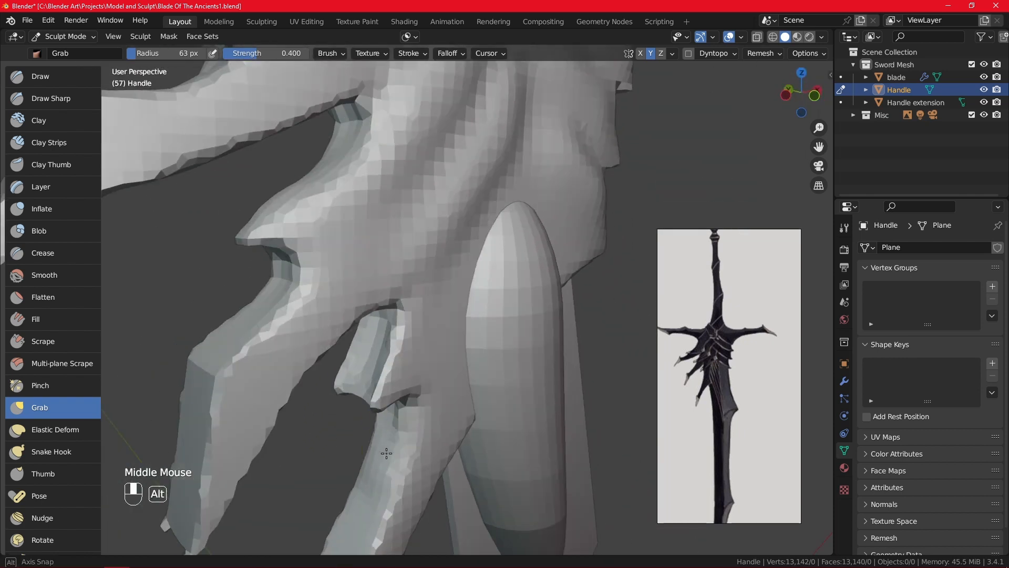
pyautogui.moveTo(353, 388); pyautogui.dragTo(351, 403)
pyautogui.moveTo(350, 399); pyautogui.dragTo(363, 405)
# - Nudge the tip of the middle claw's spur and the base of the upper claw with Grab
pyautogui.moveTo(363, 406); pyautogui.dragTo(247, 322, button='middle')
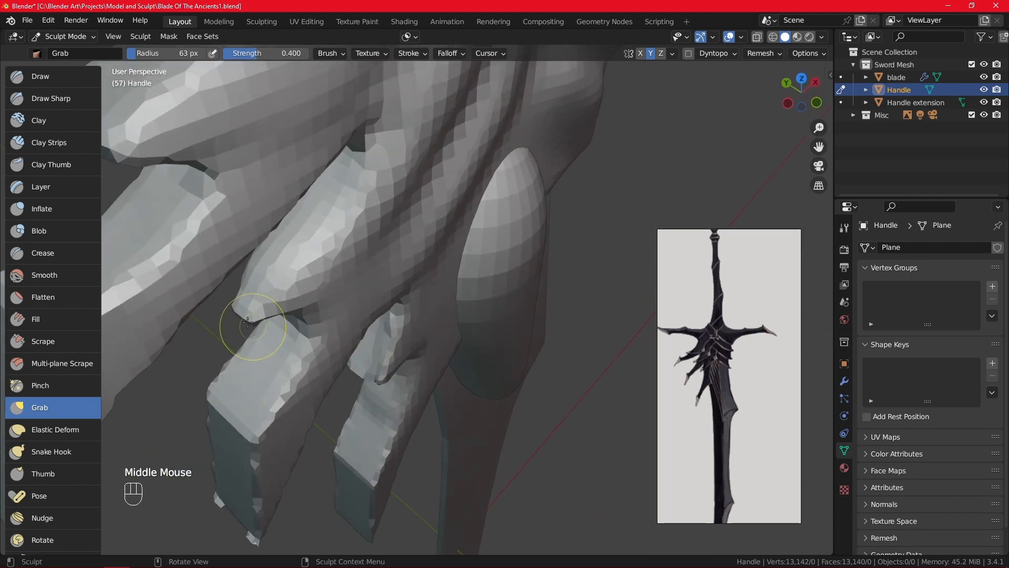
pyautogui.moveTo(247, 323); pyautogui.dragTo(239, 314)
pyautogui.moveTo(331, 254)
pyautogui.keyDown('shift'); pyautogui.mouseDown(button='middle')
pyautogui.moveTo(356, 325)
pyautogui.moveTo(327, 337)
pyautogui.mouseUp(button='middle'); pyautogui.keyUp('shift')
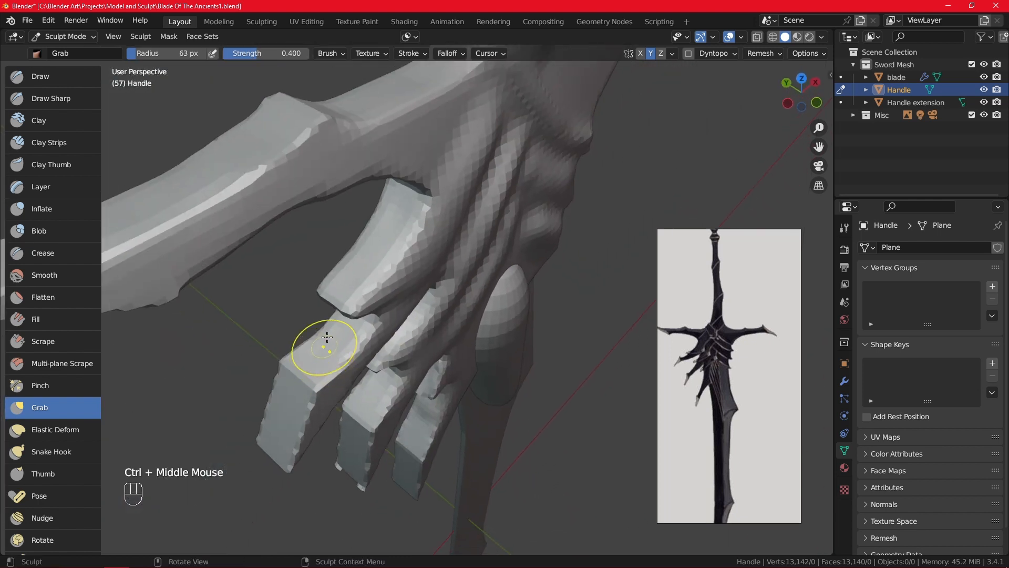
pyautogui.moveTo(327, 337); pyautogui.dragTo(331, 307)
pyautogui.moveTo(331, 307); pyautogui.dragTo(349, 182, button='middle')
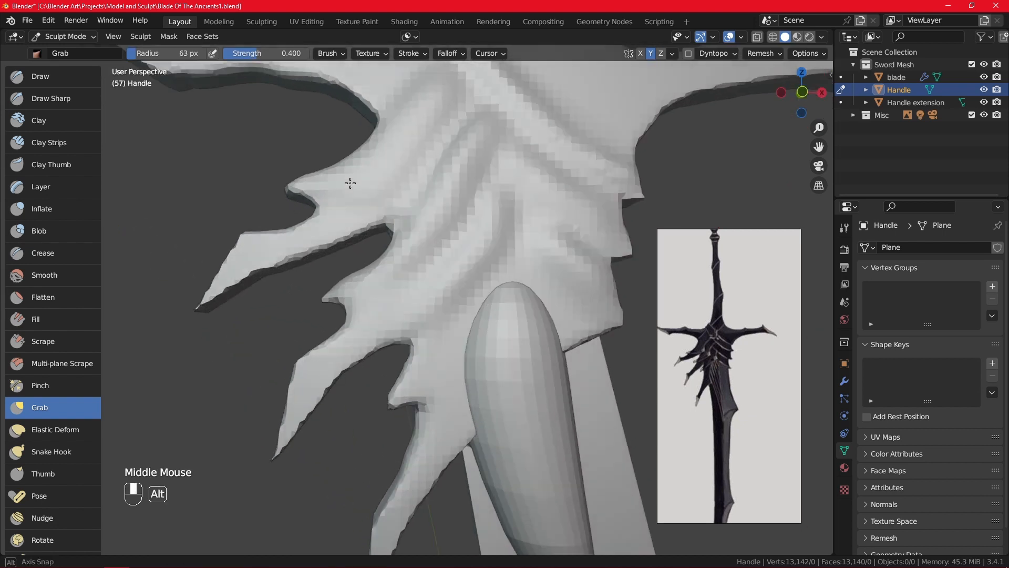
# - Remesh the handle again to even out its faces
pyautogui.click(763, 53)
pyautogui.click(766, 177)
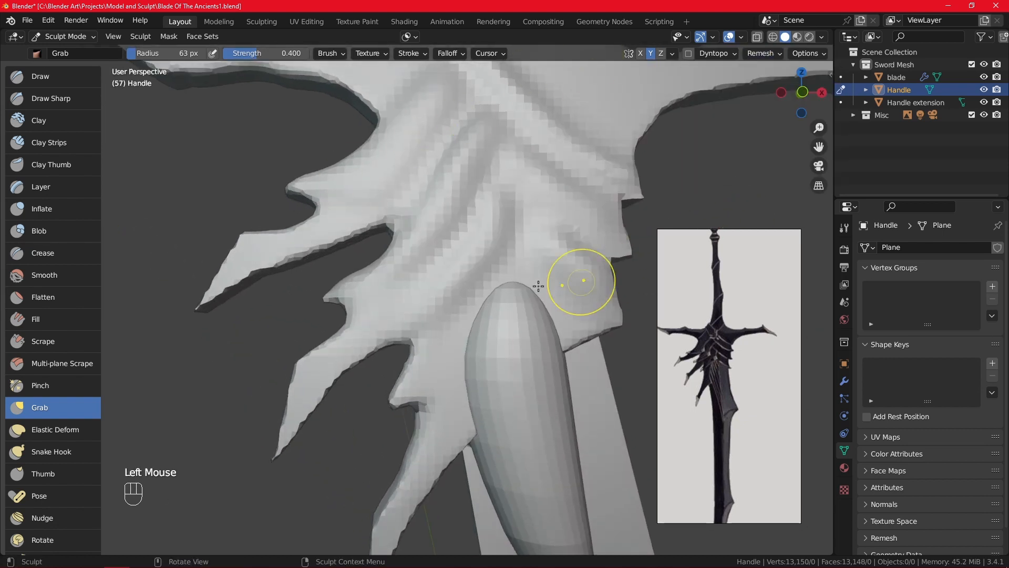
pyautogui.moveTo(331, 339)
pyautogui.keyDown('alt'); pyautogui.mouseDown(button='middle')
pyautogui.moveTo(362, 331)
pyautogui.moveTo(313, 332)
pyautogui.moveTo(292, 315)
pyautogui.mouseUp(button='middle'); pyautogui.keyUp('alt')
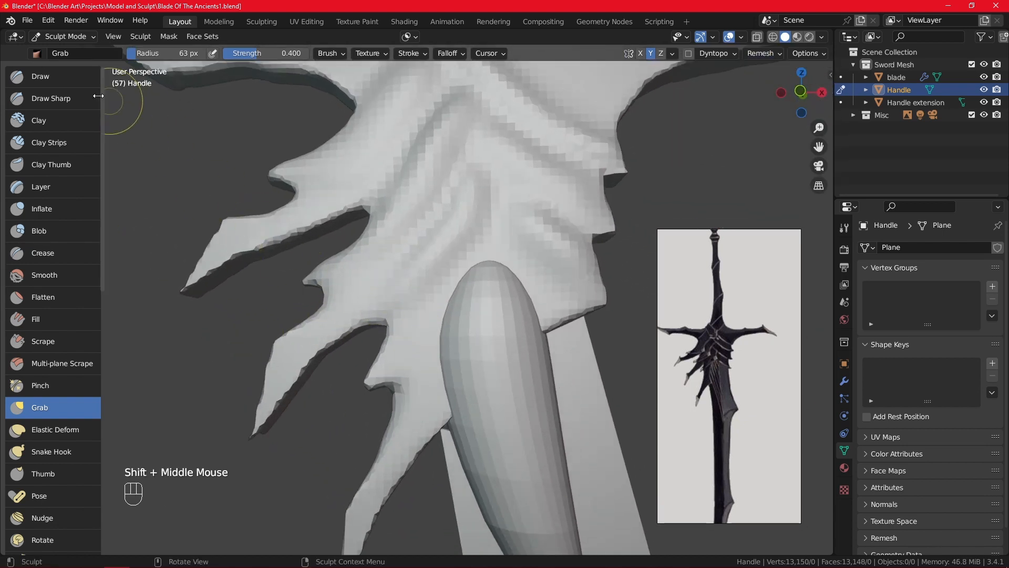
# - Build up the surface of the middle claw and its spur with the Draw brush at a 63 px radius
pyautogui.click(79, 77)
pyautogui.moveTo(428, 259); pyautogui.dragTo(518, 316, button='middle')
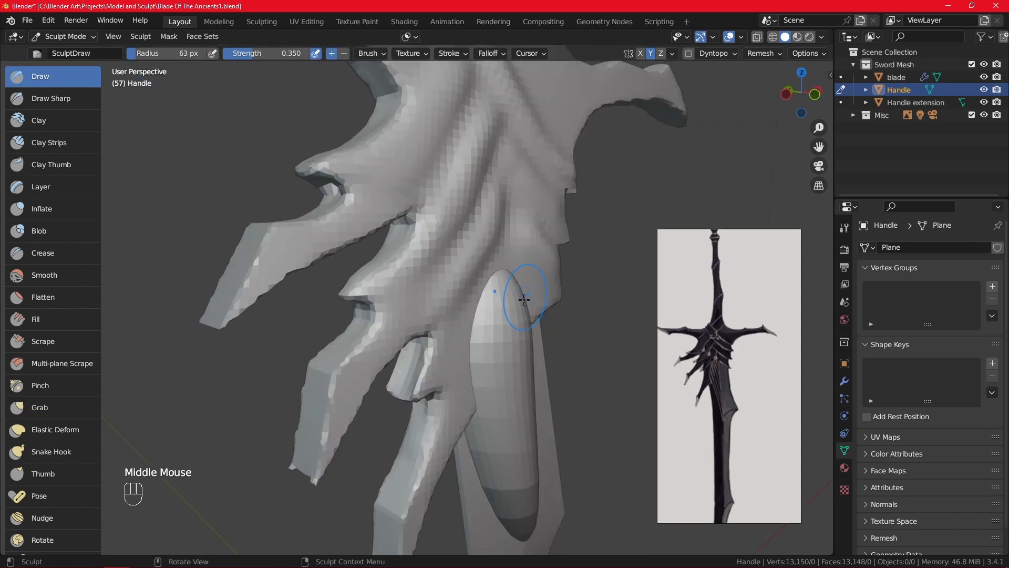
pyautogui.moveTo(489, 358)
pyautogui.keyDown('ctrl'); pyautogui.mouseDown(button='middle')
pyautogui.moveTo(480, 338)
pyautogui.moveTo(498, 373)
pyautogui.moveTo(526, 391)
pyautogui.moveTo(500, 391)
pyautogui.mouseUp(button='middle'); pyautogui.keyUp('ctrl')
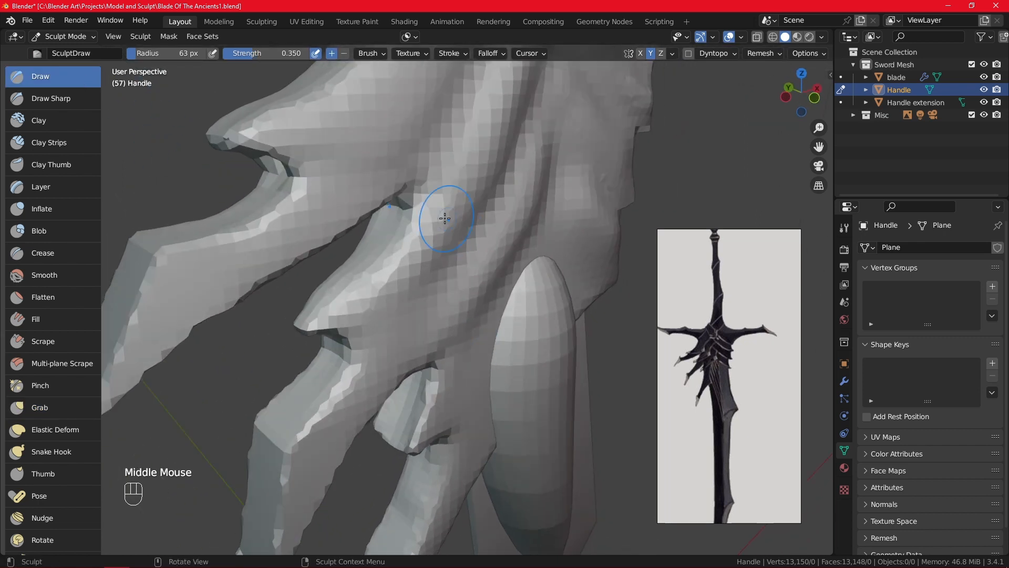
pyautogui.moveTo(444, 218)
pyautogui.mouseDown()
pyautogui.moveTo(345, 326)
pyautogui.moveTo(386, 299)
pyautogui.mouseUp()
pyautogui.keyDown('ctrl'); pyautogui.moveTo(385, 300); pyautogui.dragTo(421, 210, button='middle'); pyautogui.keyUp('ctrl')
pyautogui.click(315, 334)
pyautogui.moveTo(316, 335); pyautogui.dragTo(447, 288, button='middle')
pyautogui.click(446, 288)
pyautogui.moveTo(442, 334); pyautogui.dragTo(428, 168, button='middle')
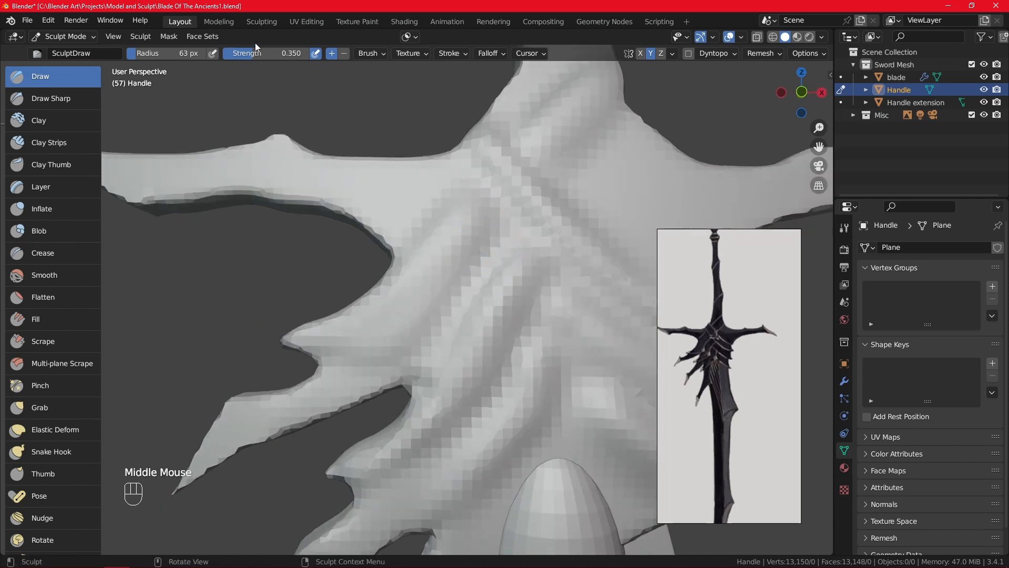
# - Set the Draw radius to 37 px and raise the upper claw's ridge and lower edge out to the spur tip
pyautogui.press('f')
pyautogui.click(331, 228)
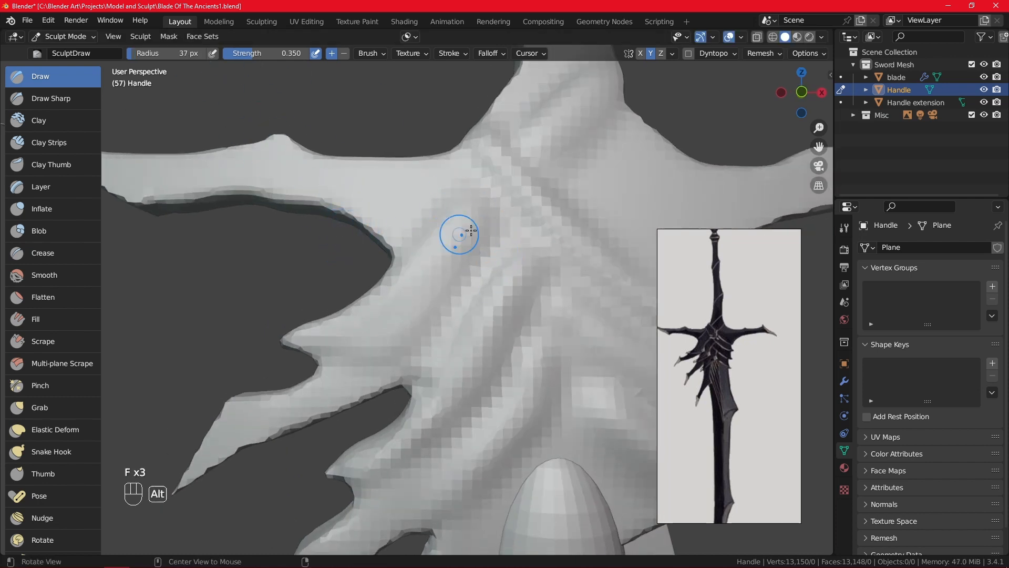
pyautogui.moveTo(462, 234); pyautogui.dragTo(505, 213, button='middle')
pyautogui.moveTo(510, 208); pyautogui.dragTo(463, 291)
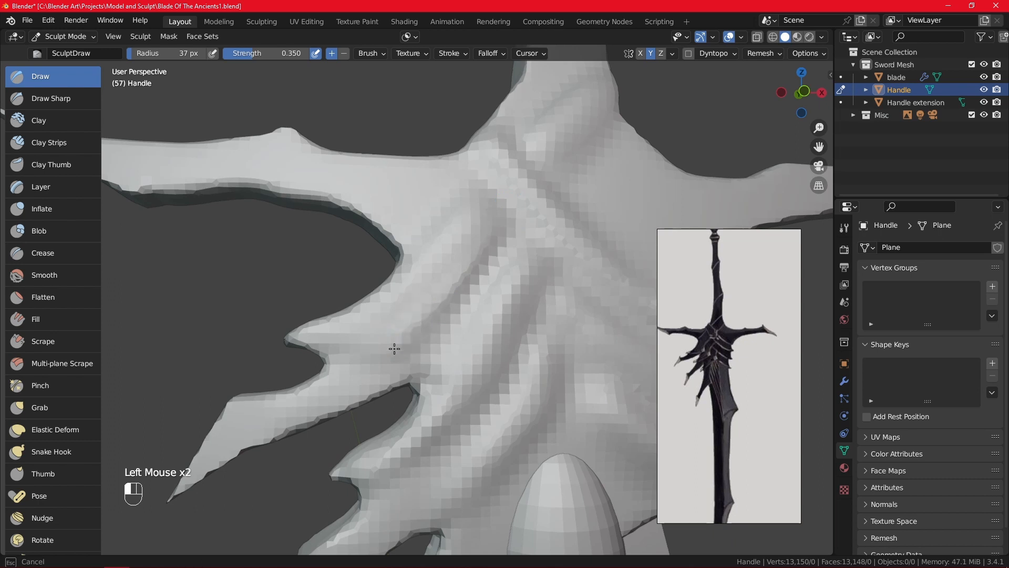
pyautogui.moveTo(351, 351); pyautogui.dragTo(291, 340)
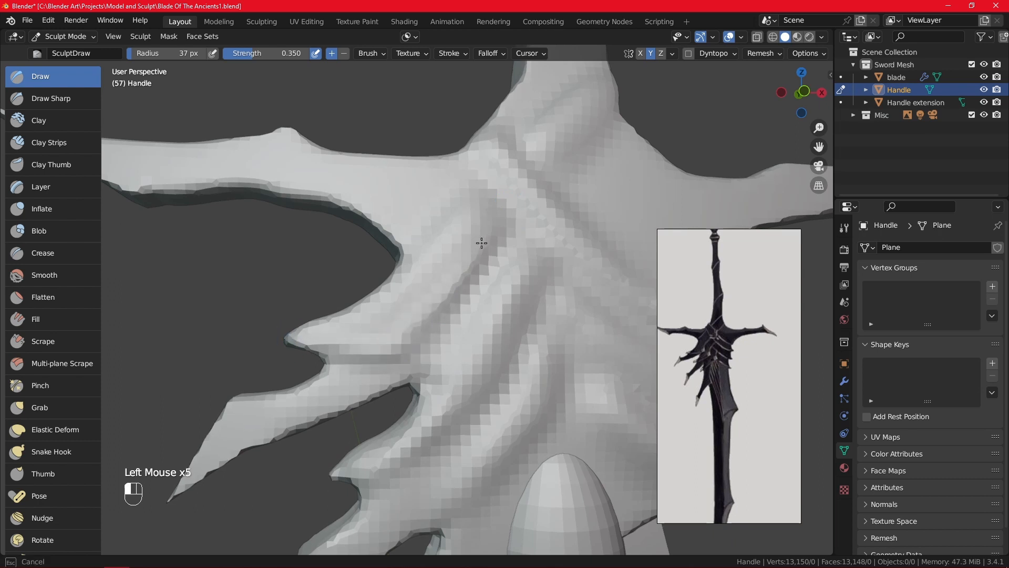
pyautogui.moveTo(486, 178)
pyautogui.mouseDown()
pyautogui.moveTo(418, 308)
pyautogui.moveTo(396, 279)
pyautogui.moveTo(365, 315)
pyautogui.mouseUp()
# - Build up the outer side and front edge of the upper claw with short Draw strokes from side views
pyautogui.moveTo(387, 294); pyautogui.dragTo(454, 286, button='middle')
pyautogui.moveTo(462, 267); pyautogui.dragTo(456, 277)
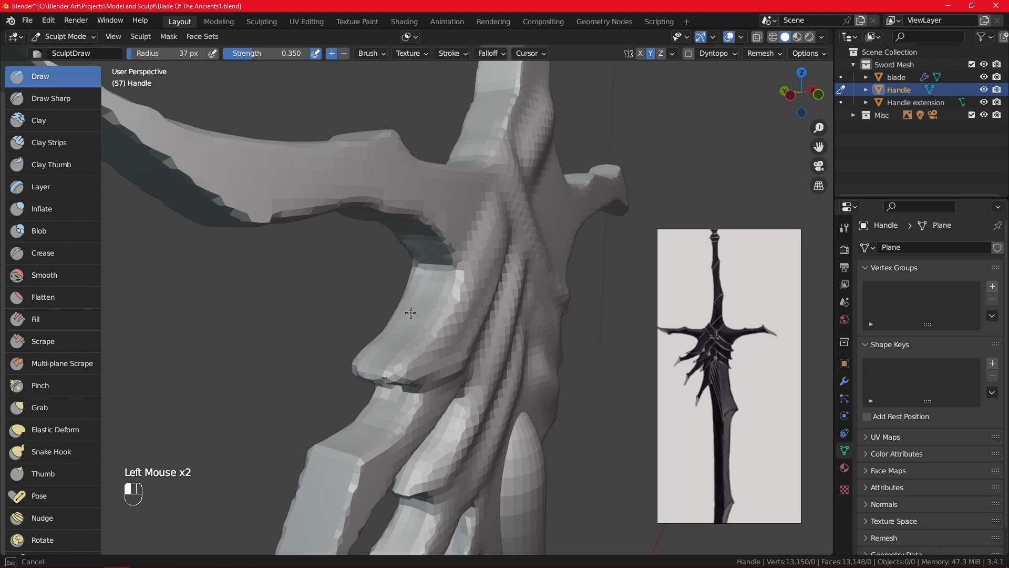
pyautogui.moveTo(479, 285)
pyautogui.keyDown('alt'); pyautogui.mouseDown(button='middle')
pyautogui.moveTo(395, 278)
pyautogui.moveTo(486, 315)
pyautogui.mouseUp(button='middle'); pyautogui.keyUp('alt')
pyautogui.moveTo(436, 320); pyautogui.dragTo(431, 308)
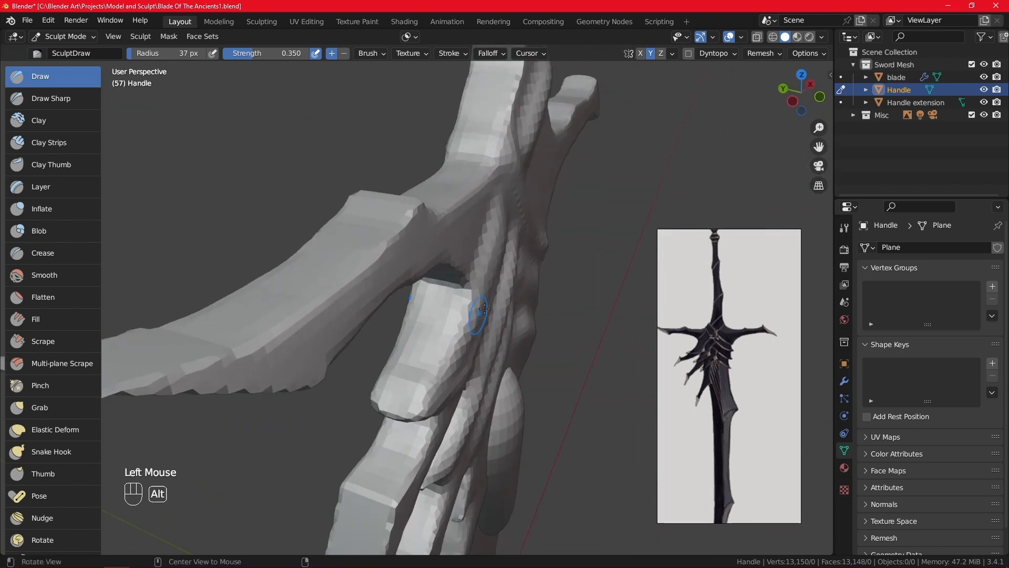
pyautogui.keyDown('alt'); pyautogui.moveTo(485, 309); pyautogui.dragTo(419, 276, button='middle'); pyautogui.keyUp('alt')
pyautogui.moveTo(485, 237); pyautogui.dragTo(459, 264)
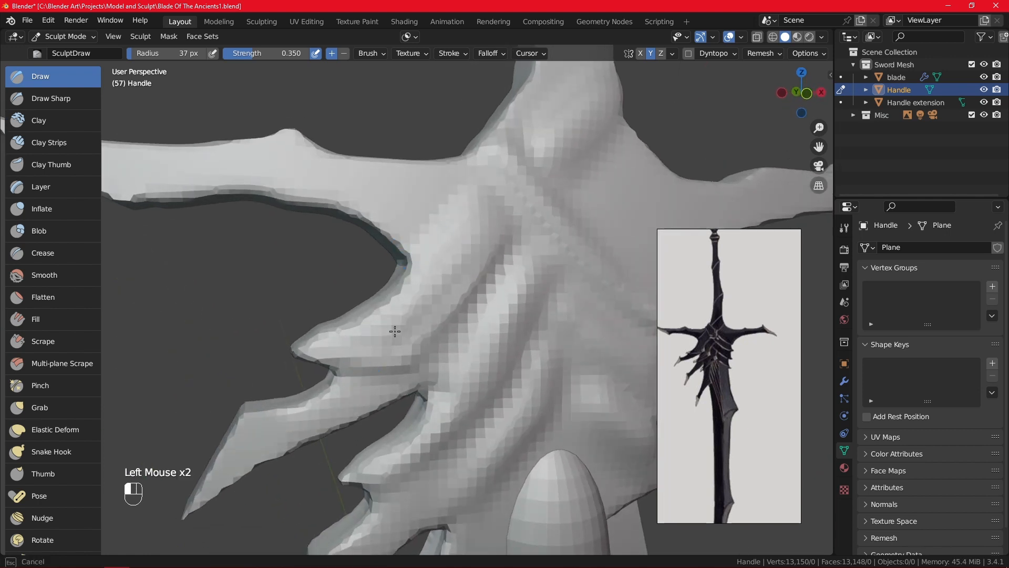
# - Thicken the upper claw's ridge from its root near the guard toward the spur with repeated Draw strokes
pyautogui.moveTo(395, 331)
pyautogui.mouseDown(button='middle')
pyautogui.moveTo(472, 259)
pyautogui.moveTo(413, 299)
pyautogui.mouseUp(button='middle')
pyautogui.keyDown('alt'); pyautogui.moveTo(488, 224); pyautogui.dragTo(489, 252, button='middle'); pyautogui.keyUp('alt')
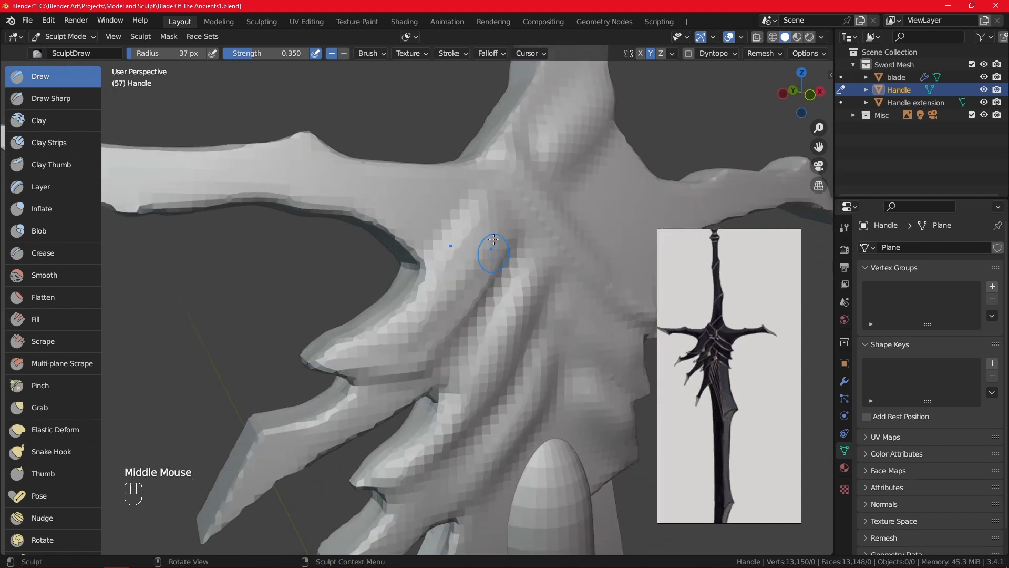
pyautogui.moveTo(493, 247); pyautogui.dragTo(406, 349)
pyautogui.moveTo(406, 347)
pyautogui.keyDown('alt'); pyautogui.mouseDown(button='middle')
pyautogui.moveTo(540, 352)
pyautogui.moveTo(505, 315)
pyautogui.moveTo(551, 274)
pyautogui.moveTo(473, 203)
pyautogui.mouseUp(button='middle'); pyautogui.keyUp('alt')
pyautogui.moveTo(469, 203); pyautogui.dragTo(415, 259)
pyautogui.moveTo(465, 192)
pyautogui.mouseDown()
pyautogui.moveTo(442, 203)
pyautogui.moveTo(414, 260)
pyautogui.mouseUp()
pyautogui.moveTo(468, 240); pyautogui.dragTo(484, 201, button='middle')
pyautogui.moveTo(485, 202); pyautogui.dragTo(456, 234)
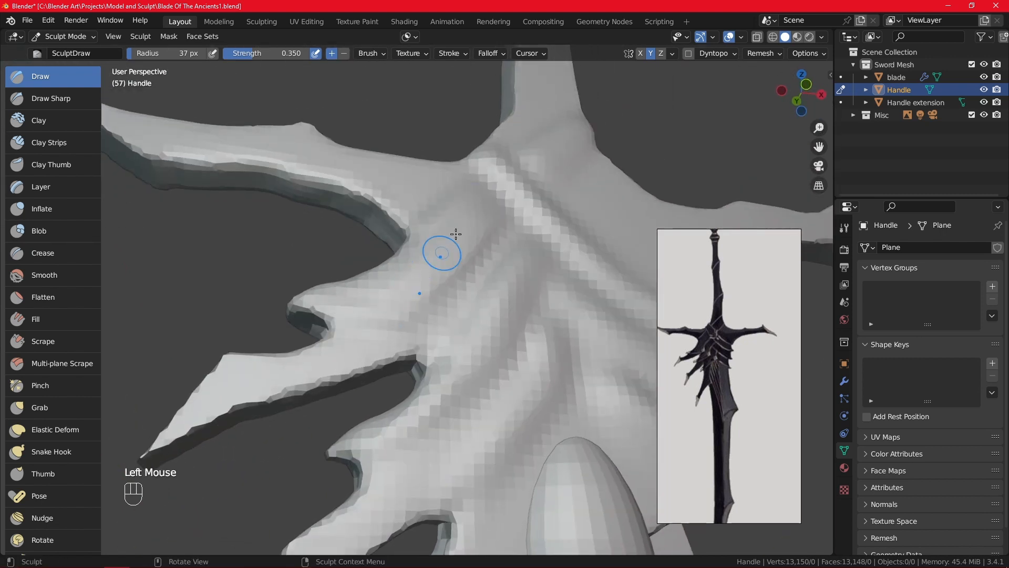
# - Fill out the upper claw's lower edge and rounded side with Draw strokes from the front and side
pyautogui.moveTo(468, 256); pyautogui.dragTo(495, 248, button='middle')
pyautogui.moveTo(509, 227)
pyautogui.mouseDown()
pyautogui.moveTo(457, 294)
pyautogui.moveTo(389, 347)
pyautogui.mouseUp()
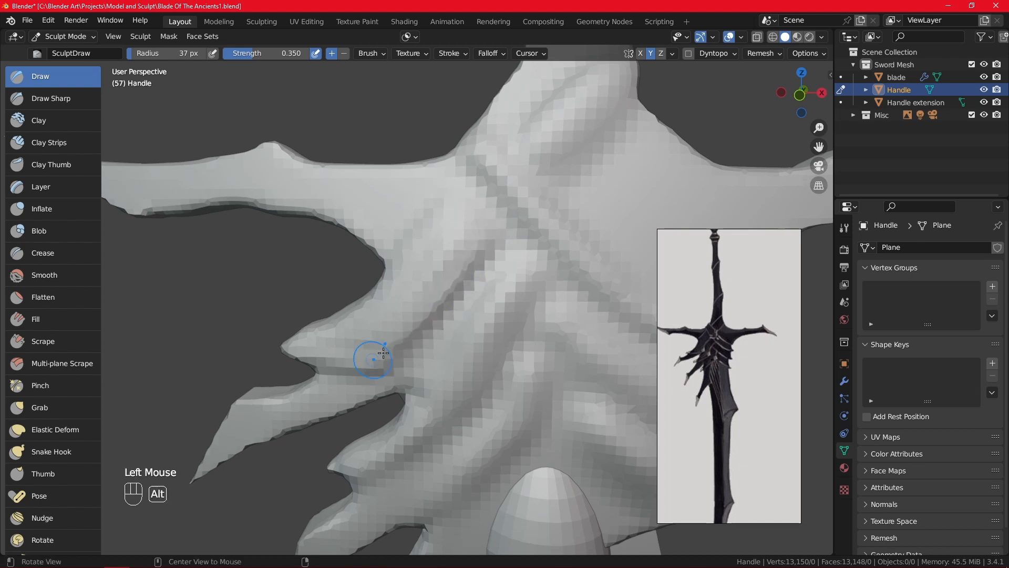
pyautogui.moveTo(377, 352); pyautogui.dragTo(457, 301, button='middle')
pyautogui.moveTo(460, 298); pyautogui.dragTo(368, 319)
pyautogui.moveTo(373, 319); pyautogui.dragTo(469, 322, button='middle')
pyautogui.moveTo(470, 321); pyautogui.dragTo(443, 319)
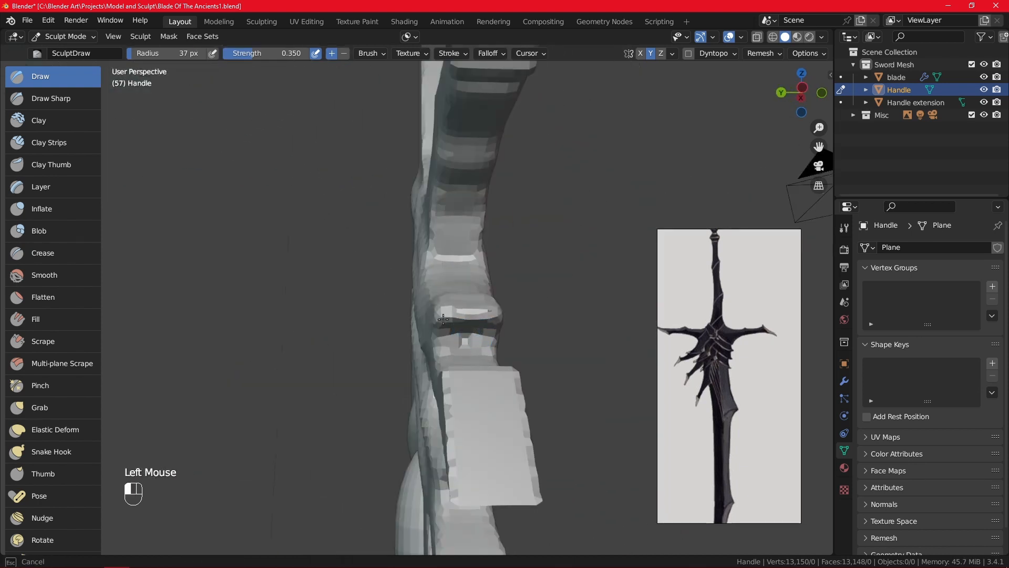
pyautogui.moveTo(502, 309); pyautogui.dragTo(446, 334, button='middle')
pyautogui.moveTo(429, 322); pyautogui.dragTo(421, 318)
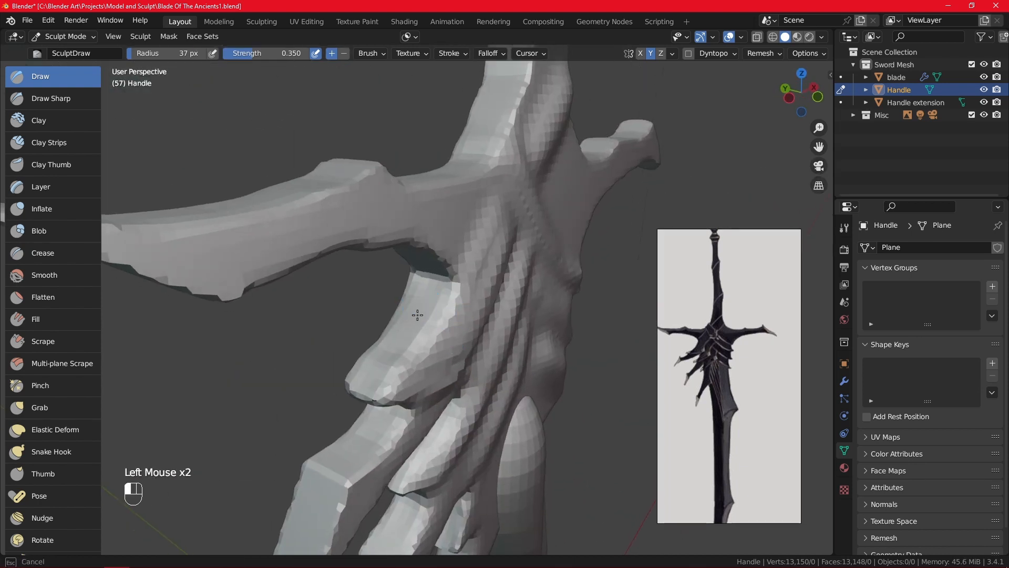
pyautogui.moveTo(418, 315); pyautogui.dragTo(395, 288, button='middle')
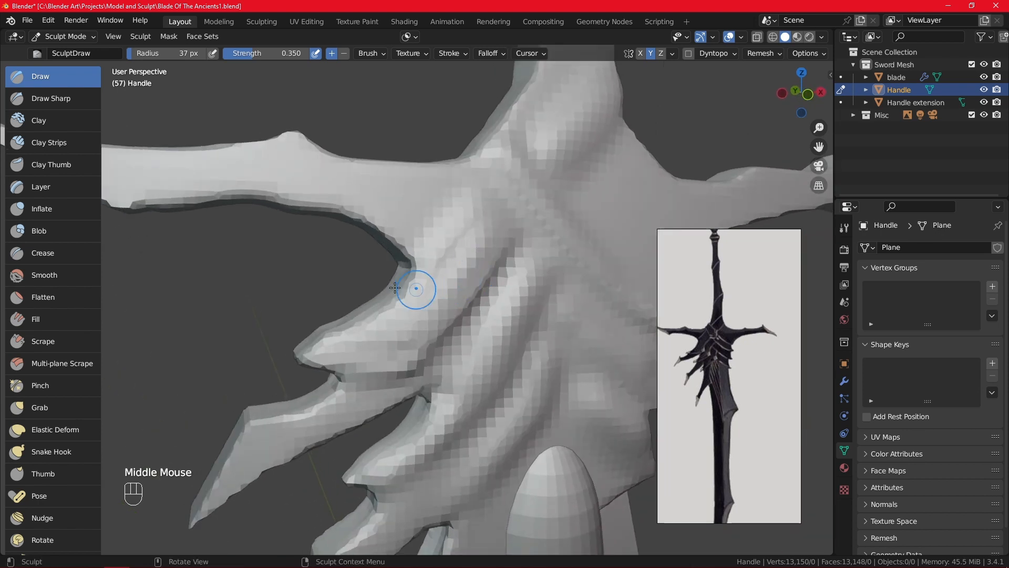
# - Inflate the upper claw's ridge from its root to the spur with the Inflate brush at a 68 px radius
pyautogui.click(67, 206)
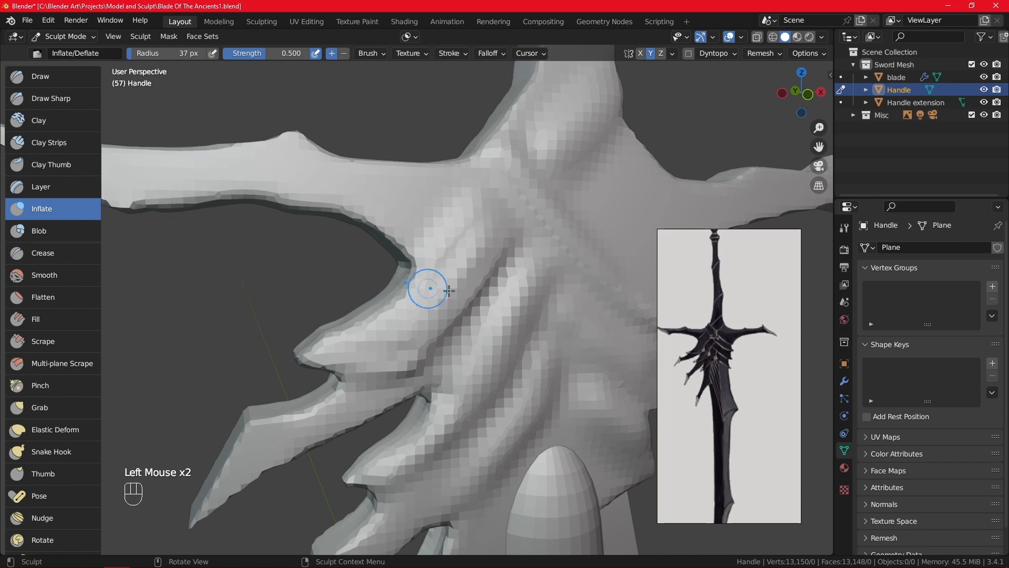
pyautogui.moveTo(449, 290); pyautogui.dragTo(520, 268, button='middle')
pyautogui.press('f')
pyautogui.click(483, 290)
pyautogui.moveTo(490, 212); pyautogui.dragTo(440, 287)
pyautogui.keyDown('alt'); pyautogui.moveTo(483, 294); pyautogui.dragTo(453, 296, button='middle'); pyautogui.keyUp('alt')
pyautogui.moveTo(488, 211); pyautogui.dragTo(446, 278)
pyautogui.moveTo(460, 225); pyautogui.dragTo(367, 355)
# - Inflate the side and spur of the upper claw from angled views to give it more volume
pyautogui.keyDown('alt'); pyautogui.moveTo(389, 334); pyautogui.dragTo(467, 324, button='middle'); pyautogui.keyUp('alt')
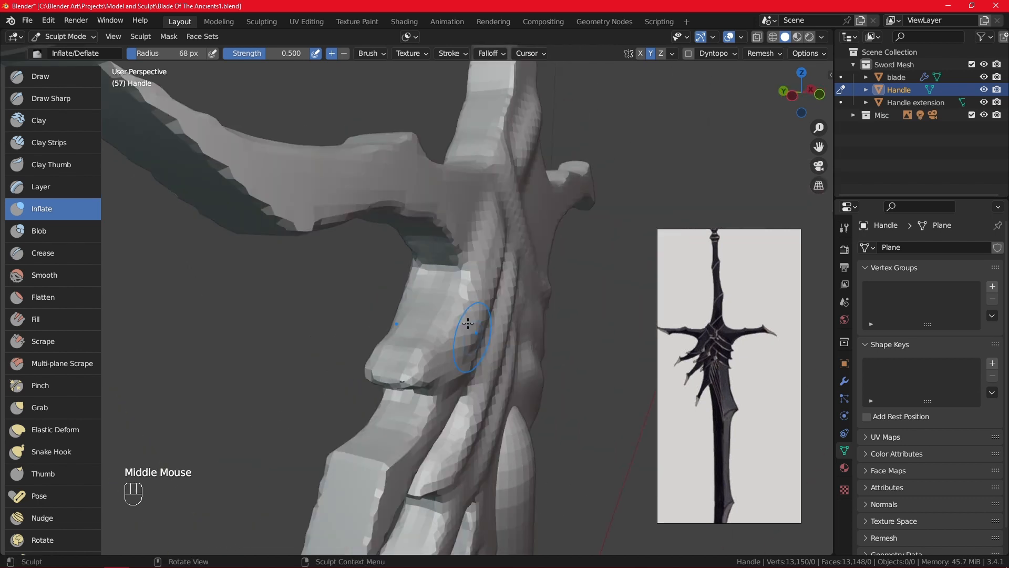
pyautogui.moveTo(374, 348); pyautogui.dragTo(412, 352)
pyautogui.moveTo(427, 296); pyautogui.dragTo(427, 294)
pyautogui.keyDown('alt'); pyautogui.moveTo(427, 295); pyautogui.dragTo(432, 307, button='middle'); pyautogui.keyUp('alt')
pyautogui.moveTo(433, 307); pyautogui.dragTo(433, 307)
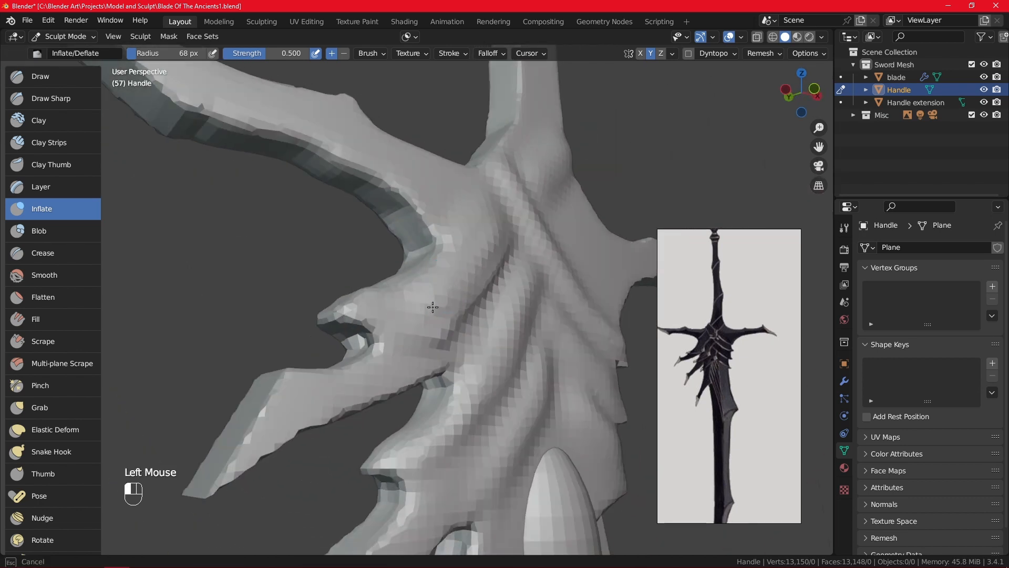
pyautogui.moveTo(365, 296); pyautogui.dragTo(367, 297)
# - Add Inflate strokes along the upper claw from other angles and compare its form with the reference sword
pyautogui.keyDown('alt'); pyautogui.moveTo(367, 297); pyautogui.dragTo(558, 311, button='middle'); pyautogui.keyUp('alt')
pyautogui.moveTo(520, 338)
pyautogui.mouseDown()
pyautogui.moveTo(443, 309)
pyautogui.moveTo(393, 244)
pyautogui.mouseUp()
pyautogui.keyDown('alt'); pyautogui.moveTo(406, 243); pyautogui.dragTo(451, 245, button='middle'); pyautogui.keyUp('alt')
pyautogui.moveTo(362, 210)
pyautogui.mouseDown()
pyautogui.moveTo(387, 254)
pyautogui.moveTo(427, 282)
pyautogui.moveTo(411, 291)
pyautogui.mouseUp()
pyautogui.moveTo(398, 273)
pyautogui.keyDown('alt'); pyautogui.mouseDown(button='middle')
pyautogui.moveTo(460, 174)
pyautogui.moveTo(409, 171)
pyautogui.moveTo(357, 187)
pyautogui.moveTo(336, 289)
pyautogui.mouseUp(button='middle'); pyautogui.keyUp('alt')
pyautogui.moveTo(356, 389)
pyautogui.keyDown('alt'); pyautogui.mouseDown(button='middle')
pyautogui.moveTo(455, 398)
pyautogui.moveTo(471, 424)
pyautogui.mouseUp(button='middle'); pyautogui.keyUp('alt')
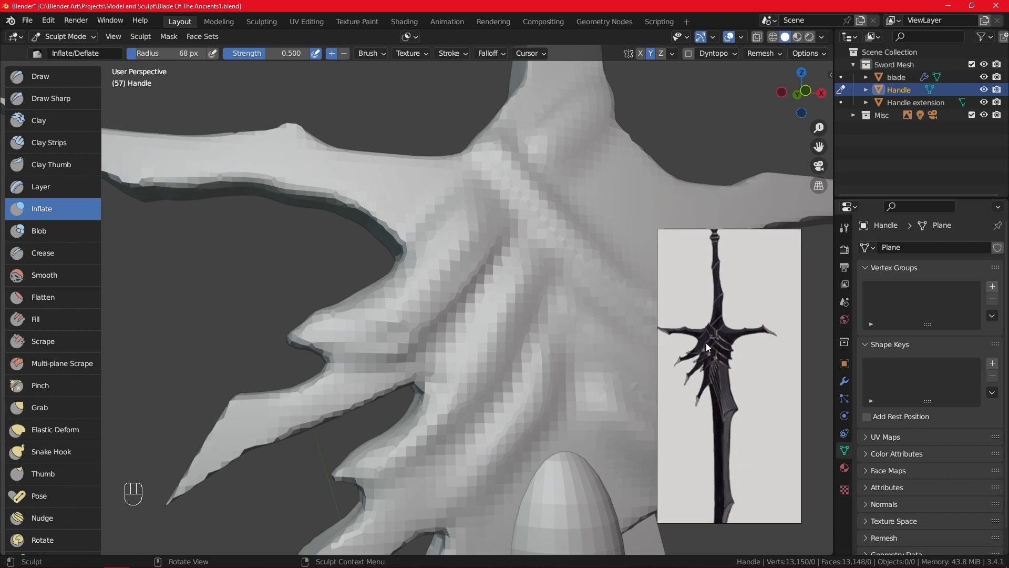
pyautogui.moveTo(452, 375)
pyautogui.keyDown('alt'); pyautogui.mouseDown(button='middle')
pyautogui.moveTo(497, 424)
pyautogui.moveTo(469, 363)
pyautogui.moveTo(515, 321)
pyautogui.moveTo(486, 349)
pyautogui.mouseUp(button='middle'); pyautogui.keyUp('alt')
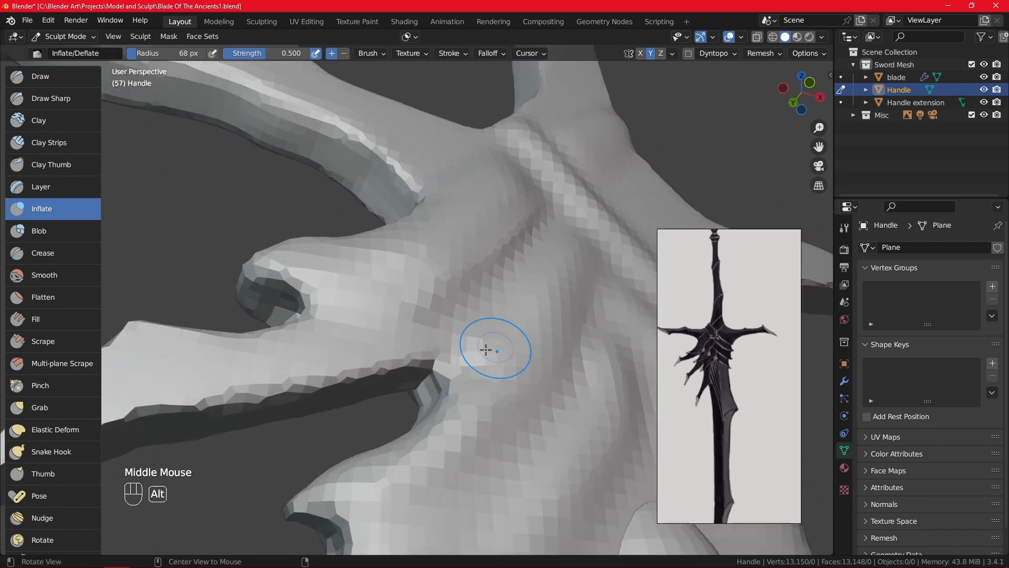
# - Try additive Draw strokes at a 68 px radius along the upper claw and its groove, and undo them
pyautogui.click(40, 77)
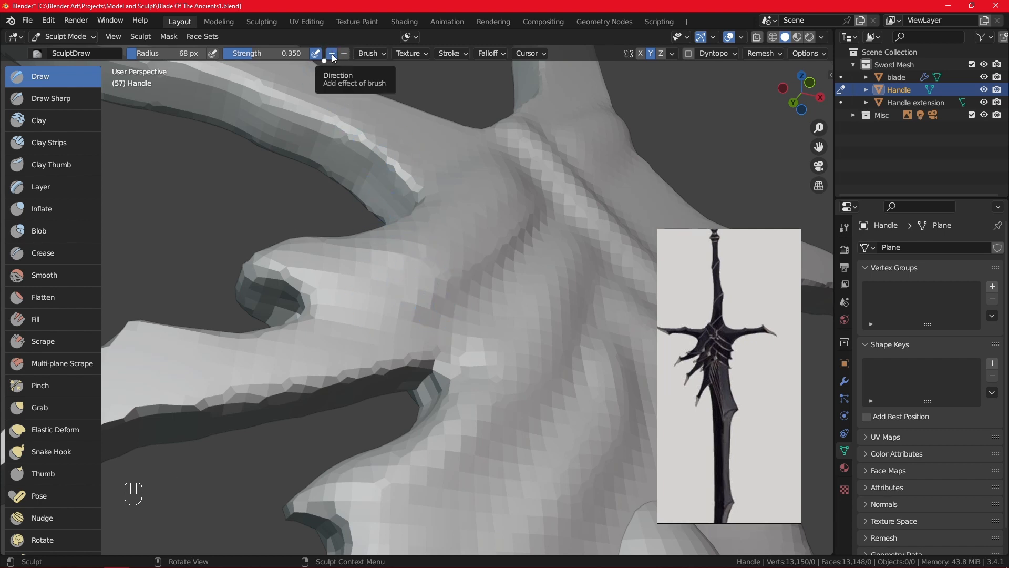
pyautogui.moveTo(465, 303); pyautogui.dragTo(439, 314)
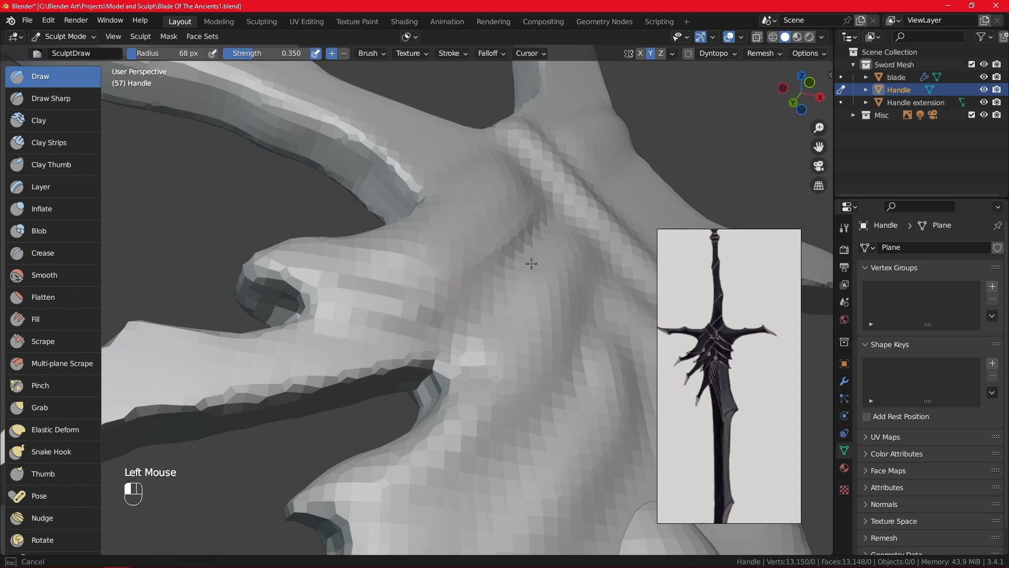
pyautogui.moveTo(531, 264); pyautogui.dragTo(540, 243)
pyautogui.hotkey('ctrl', 'z')
pyautogui.moveTo(434, 211)
pyautogui.mouseDown(button='middle')
pyautogui.moveTo(458, 275)
pyautogui.moveTo(442, 285)
pyautogui.mouseUp(button='middle')
pyautogui.moveTo(442, 284); pyautogui.dragTo(442, 284)
pyautogui.moveTo(341, 273); pyautogui.dragTo(362, 242)
pyautogui.hotkey('ctrl', 'z')
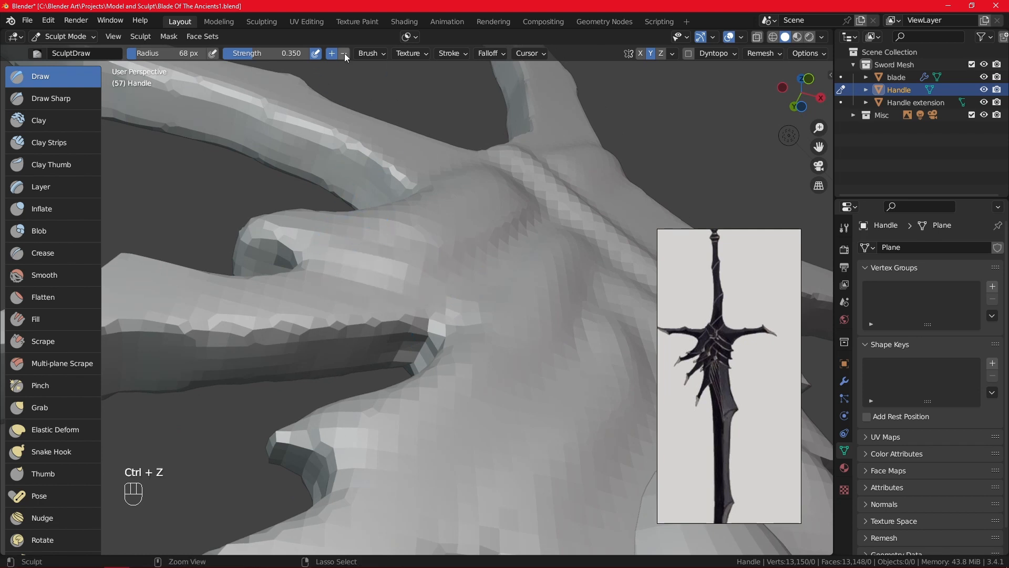
# - Carve the groove beneath the upper claw with subtractive Draw strokes at a 68 px radius, from its root towards the spur
pyautogui.moveTo(531, 185); pyautogui.dragTo(548, 244, button='middle')
pyautogui.moveTo(548, 244)
pyautogui.mouseDown()
pyautogui.moveTo(472, 285)
pyautogui.moveTo(348, 290)
pyautogui.mouseUp()
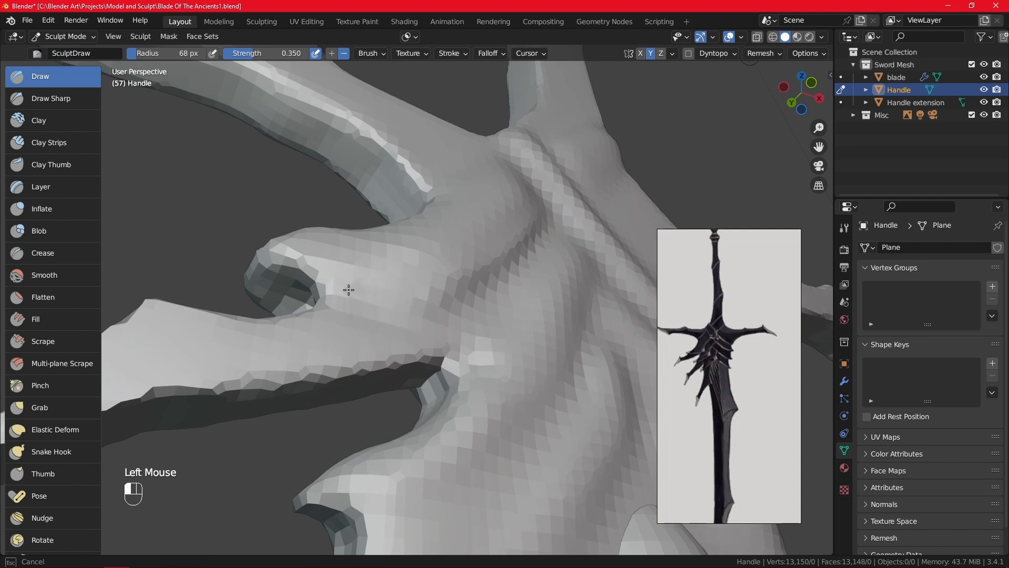
pyautogui.moveTo(484, 294)
pyautogui.mouseDown(button='middle')
pyautogui.moveTo(545, 297)
pyautogui.moveTo(529, 333)
pyautogui.moveTo(377, 371)
pyautogui.mouseUp(button='middle')
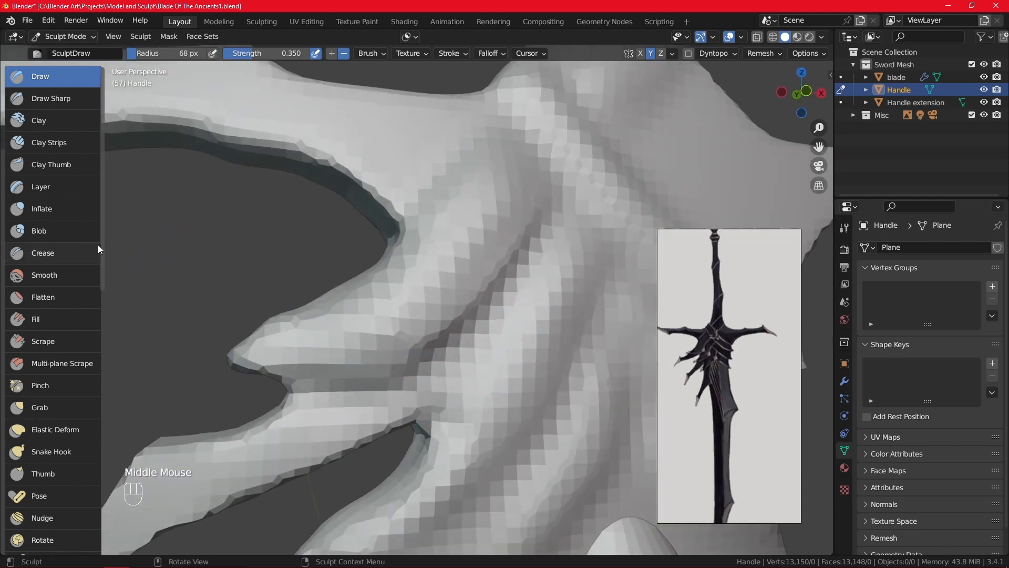
pyautogui.moveTo(473, 356); pyautogui.dragTo(487, 307, button='middle')
pyautogui.moveTo(496, 283); pyautogui.dragTo(526, 244)
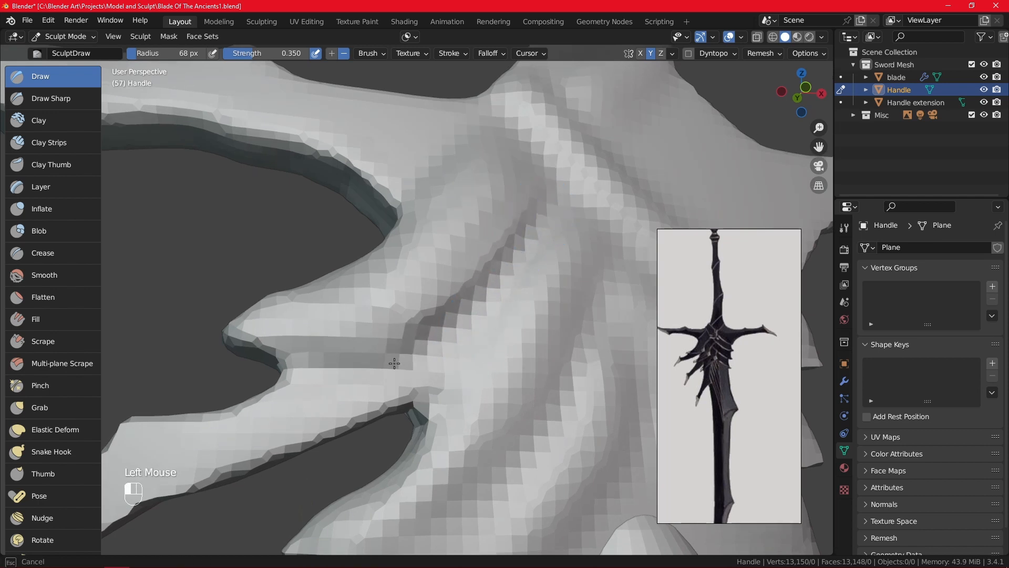
pyautogui.moveTo(395, 363); pyautogui.dragTo(333, 387)
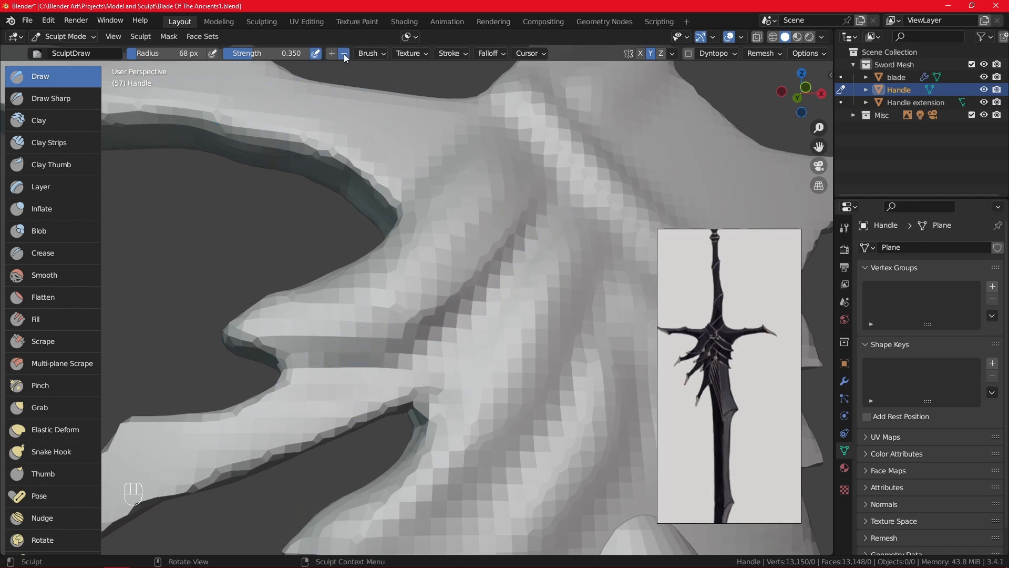
# - Build up the upper claw's ridge above the groove with additive Draw strokes at a 68 px radius, from root to spur
pyautogui.moveTo(432, 331); pyautogui.dragTo(444, 308, button='middle')
pyautogui.moveTo(399, 318); pyautogui.dragTo(286, 347)
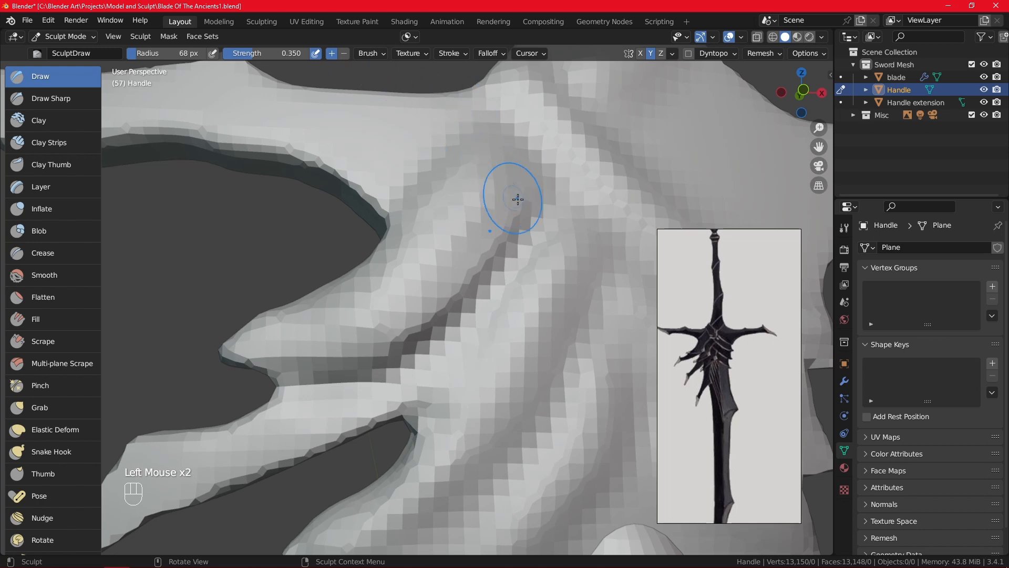
pyautogui.moveTo(532, 184)
pyautogui.mouseDown()
pyautogui.moveTo(521, 230)
pyautogui.moveTo(397, 351)
pyautogui.moveTo(470, 298)
pyautogui.moveTo(534, 197)
pyautogui.mouseUp()
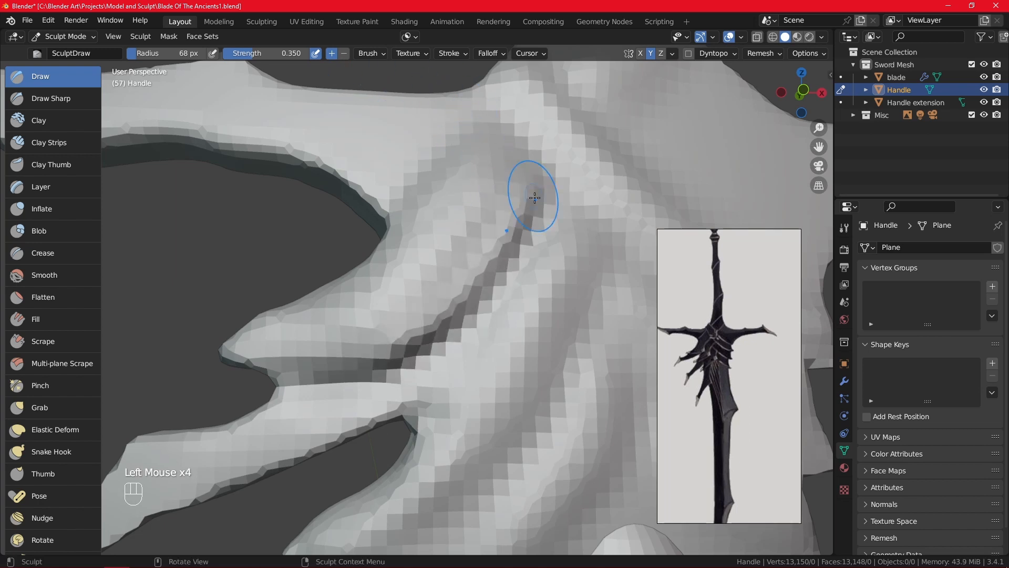
pyautogui.press('KP_1')
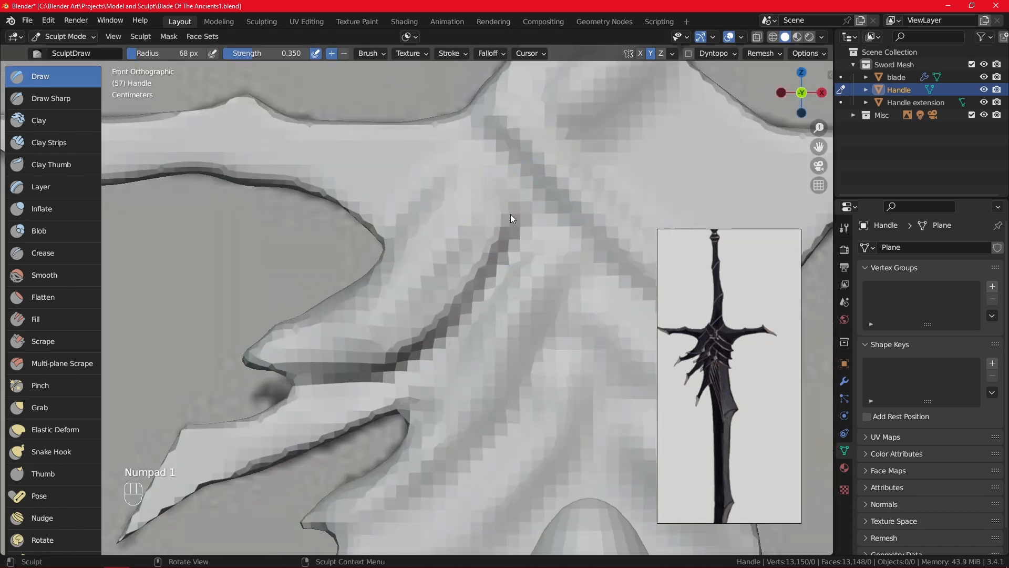
pyautogui.keyDown('shift'); pyautogui.moveTo(446, 277); pyautogui.dragTo(461, 263, button='middle'); pyautogui.keyUp('shift')
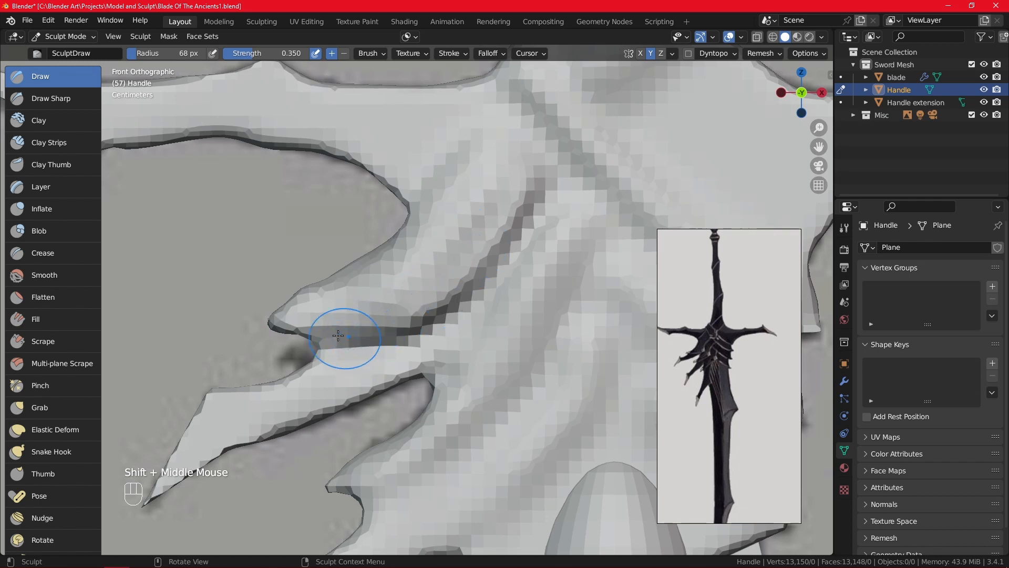
pyautogui.moveTo(338, 335)
pyautogui.mouseDown()
pyautogui.moveTo(420, 315)
pyautogui.moveTo(460, 263)
pyautogui.moveTo(441, 270)
pyautogui.moveTo(447, 191)
pyautogui.mouseUp()
# - Smooth the upper claw's ridge along the groove and out to the spur in the front view
pyautogui.keyDown('shift'); pyautogui.moveTo(470, 244); pyautogui.dragTo(461, 275); pyautogui.keyUp('shift')
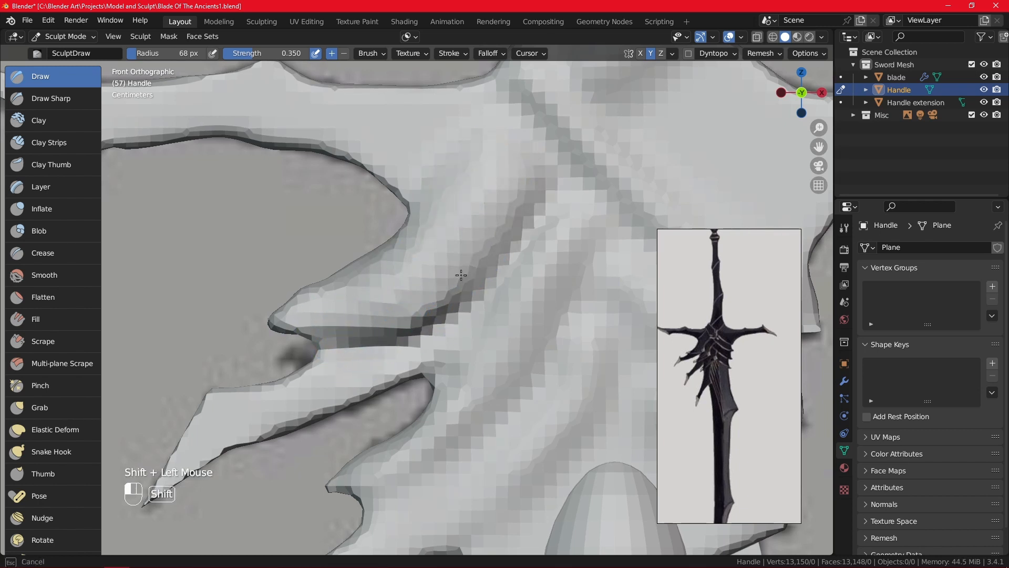
pyautogui.keyDown('shift'); pyautogui.moveTo(403, 317); pyautogui.dragTo(315, 322); pyautogui.keyUp('shift')
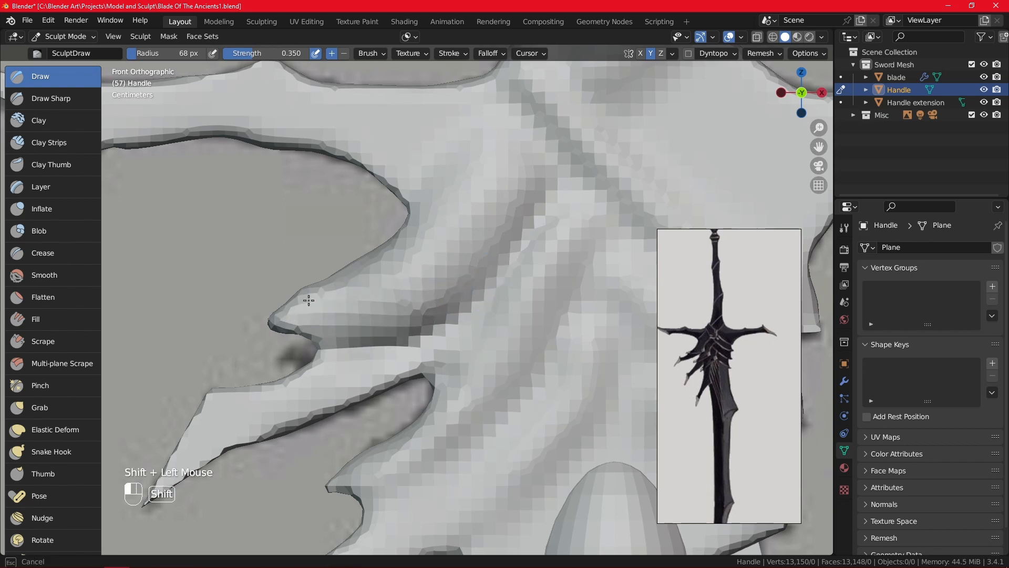
pyautogui.keyDown('ctrl'); pyautogui.moveTo(520, 211); pyautogui.dragTo(421, 334, button='middle'); pyautogui.keyUp('ctrl')
pyautogui.keyDown('shift'); pyautogui.moveTo(421, 334); pyautogui.dragTo(338, 296); pyautogui.keyUp('shift')
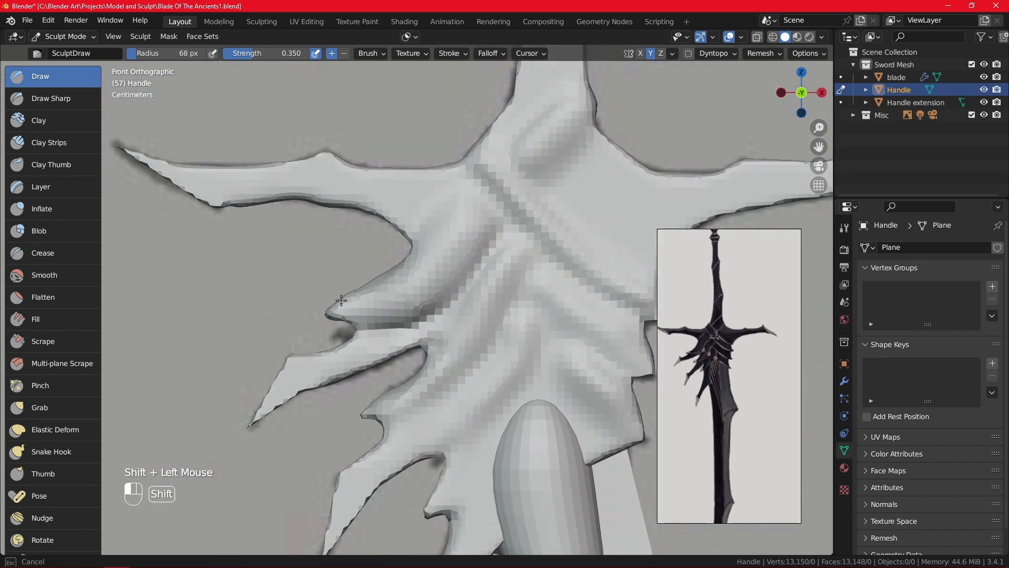
# - Reshape the tip of the upper claw's spur with the Grab brush to match the reference outline
pyautogui.click(84, 407)
pyautogui.moveTo(326, 293); pyautogui.dragTo(327, 308)
pyautogui.moveTo(328, 310)
pyautogui.mouseDown()
pyautogui.moveTo(338, 293)
pyautogui.moveTo(331, 308)
pyautogui.mouseUp()
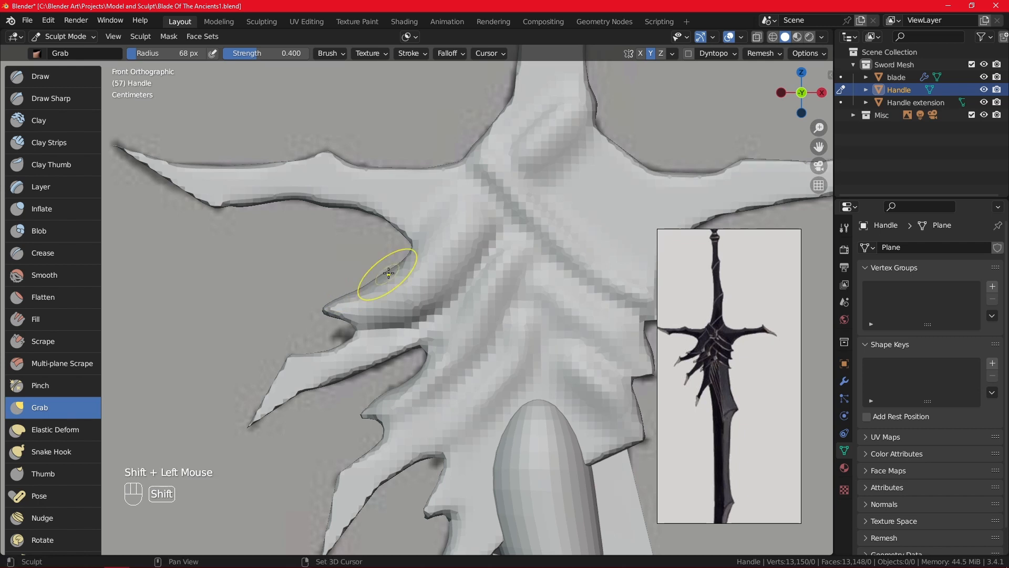
# - Add Draw strokes over the side of the upper claw from angled views and smooth the surface
pyautogui.click(41, 77)
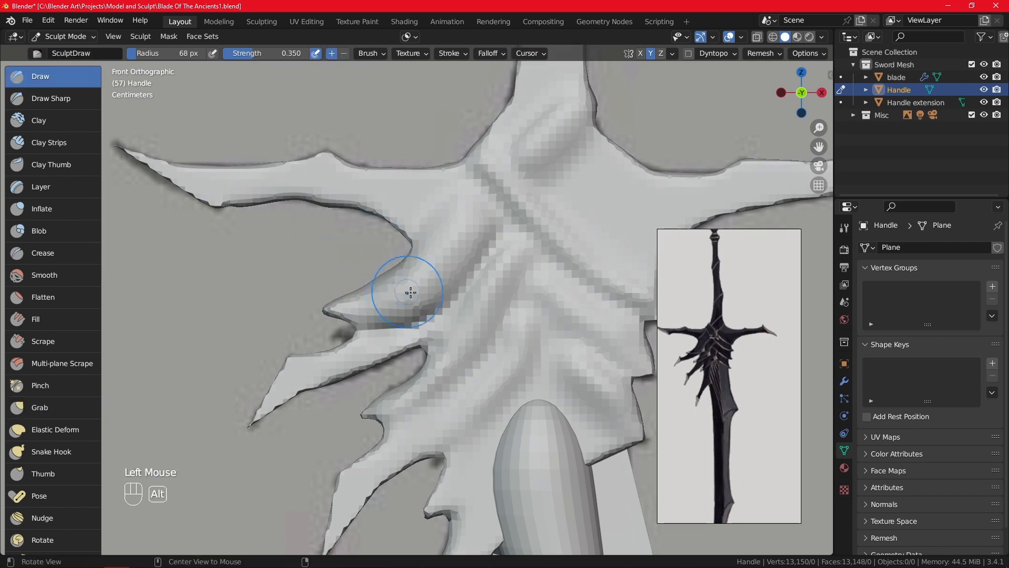
pyautogui.moveTo(405, 293); pyautogui.dragTo(481, 317, button='middle')
pyautogui.moveTo(481, 317); pyautogui.dragTo(413, 328)
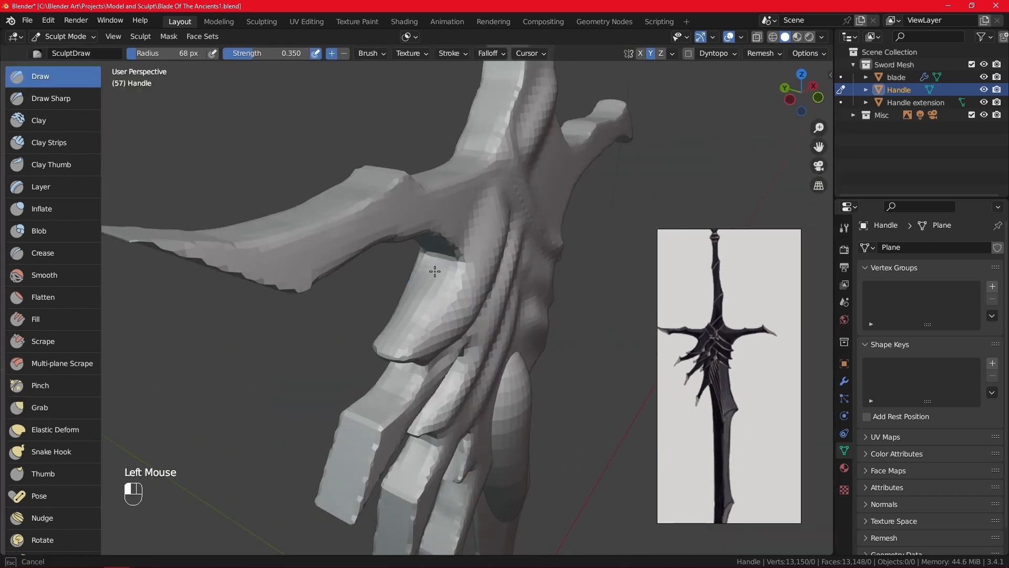
pyautogui.moveTo(435, 271); pyautogui.dragTo(448, 288)
pyautogui.moveTo(409, 317); pyautogui.dragTo(409, 317)
pyautogui.moveTo(409, 317); pyautogui.dragTo(431, 324, button='middle')
pyautogui.keyDown('shift'); pyautogui.moveTo(431, 324); pyautogui.dragTo(456, 355); pyautogui.keyUp('shift')
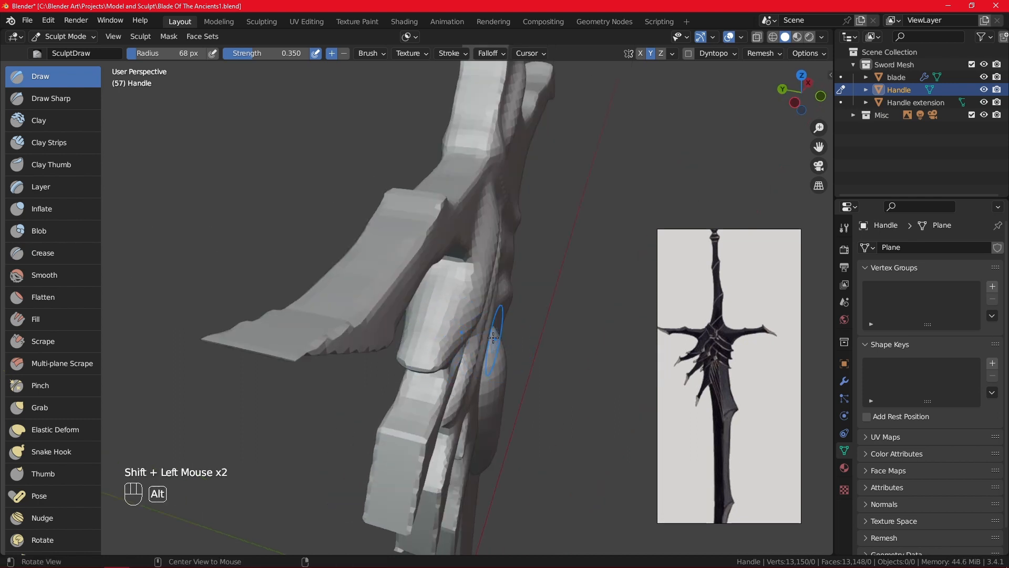
# - Smooth the upper claw from the opposite side of the handle, inspect its shape and return to the front view
pyautogui.moveTo(493, 337)
pyautogui.mouseDown(button='middle')
pyautogui.moveTo(612, 318)
pyautogui.moveTo(460, 270)
pyautogui.mouseUp(button='middle')
pyautogui.moveTo(460, 270); pyautogui.dragTo(441, 266)
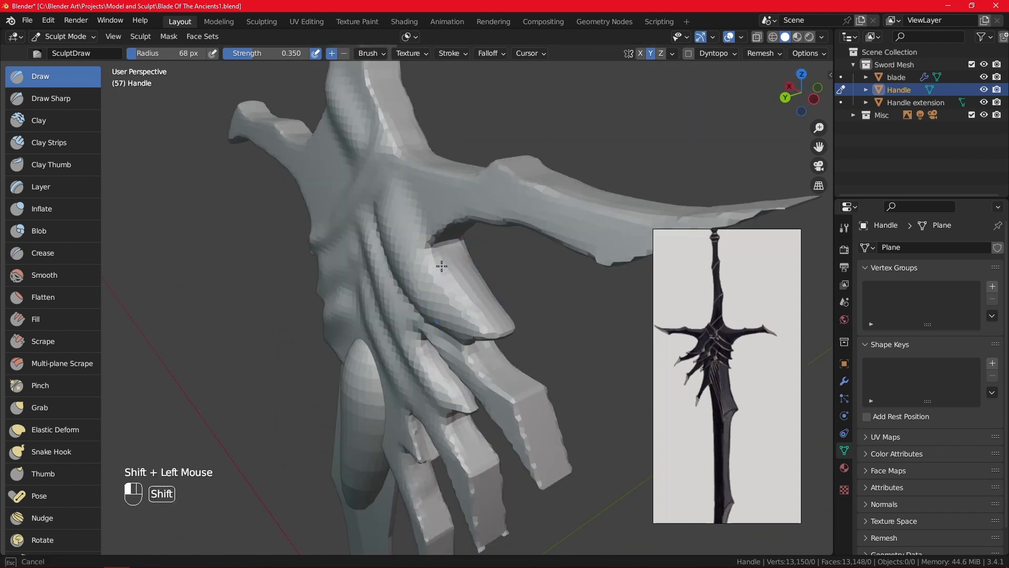
pyautogui.keyDown('alt'); pyautogui.moveTo(442, 266); pyautogui.dragTo(506, 341, button='middle'); pyautogui.keyUp('alt')
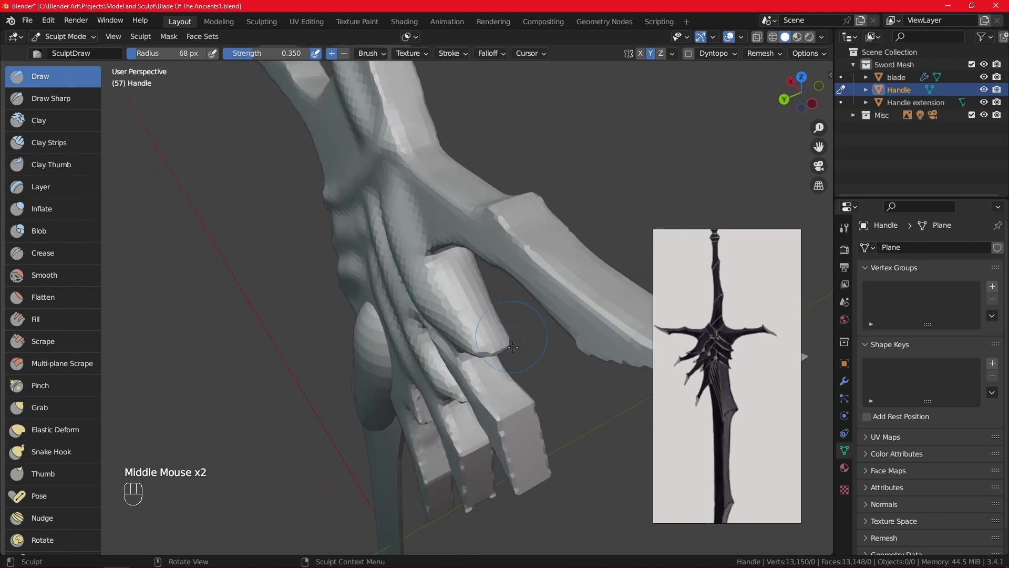
pyautogui.keyDown('alt'); pyautogui.moveTo(572, 342); pyautogui.dragTo(440, 349, button='middle'); pyautogui.keyUp('alt')
pyautogui.press('KP_1')
pyautogui.keyDown('ctrl'); pyautogui.keyDown('alt'); pyautogui.moveTo(450, 383); pyautogui.dragTo(460, 357, button='middle'); pyautogui.keyUp('alt'); pyautogui.keyUp('ctrl')
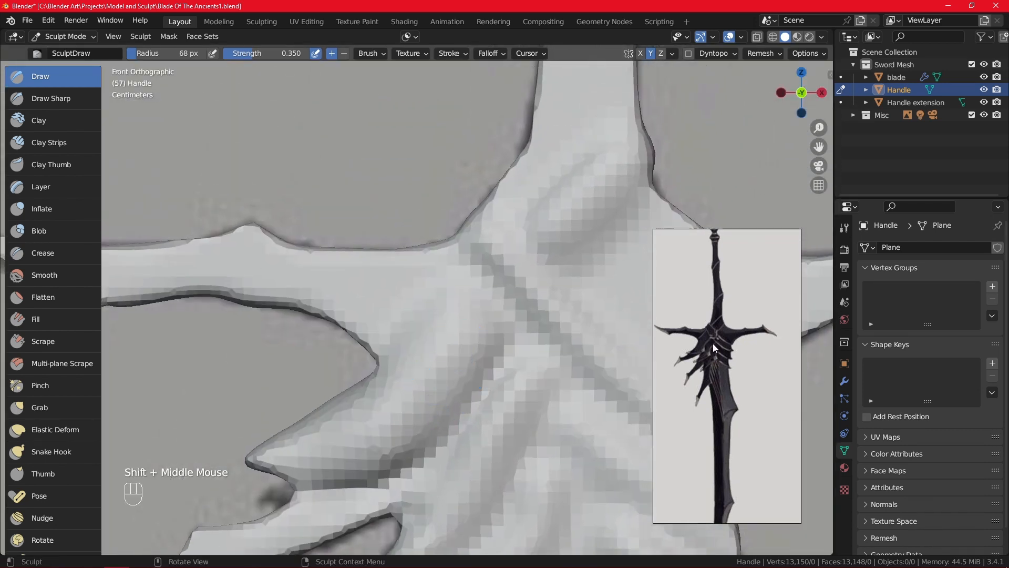
# - Sharpen the upper claw's lower edge along the groove with additive Draw strokes at a 44 px radius
pyautogui.keyDown('shift'); pyautogui.moveTo(484, 435); pyautogui.dragTo(428, 370, button='middle'); pyautogui.keyUp('shift')
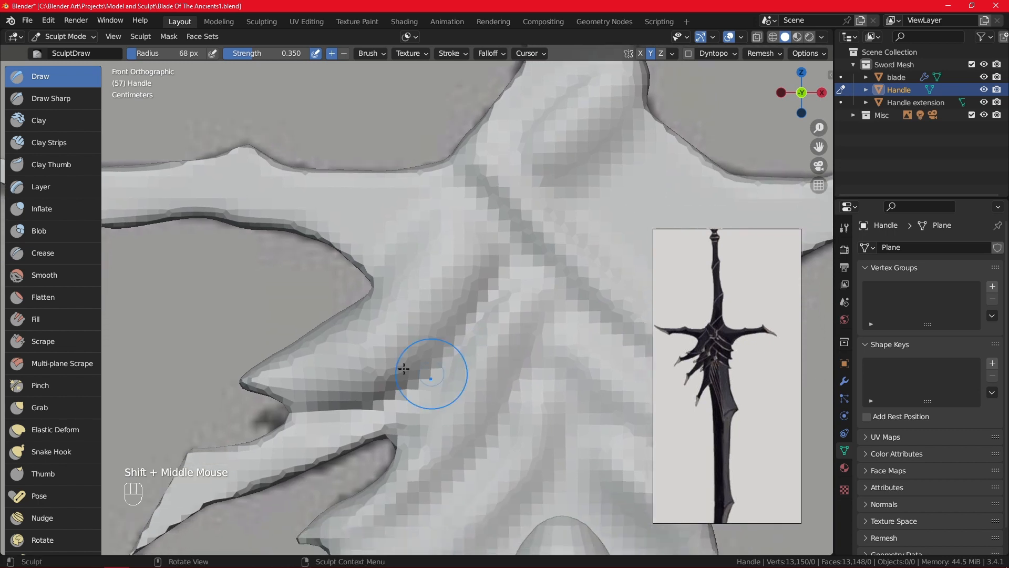
pyautogui.press('f')
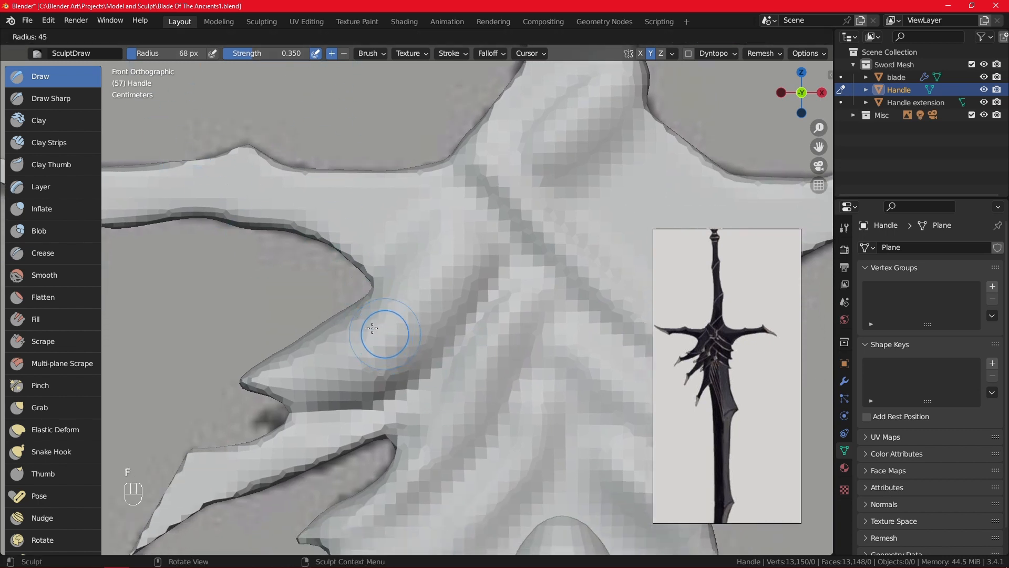
pyautogui.click(415, 347)
pyautogui.moveTo(305, 384); pyautogui.dragTo(418, 382)
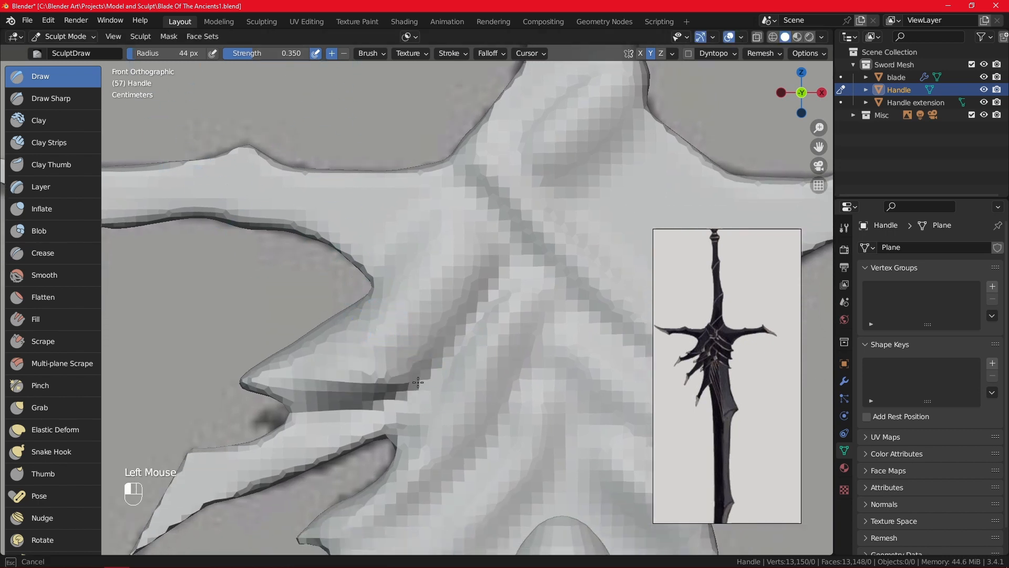
pyautogui.moveTo(441, 326)
pyautogui.mouseDown()
pyautogui.moveTo(493, 274)
pyautogui.moveTo(432, 362)
pyautogui.moveTo(498, 270)
pyautogui.mouseUp()
pyautogui.moveTo(377, 381)
pyautogui.mouseDown()
pyautogui.moveTo(416, 376)
pyautogui.moveTo(489, 277)
pyautogui.mouseUp()
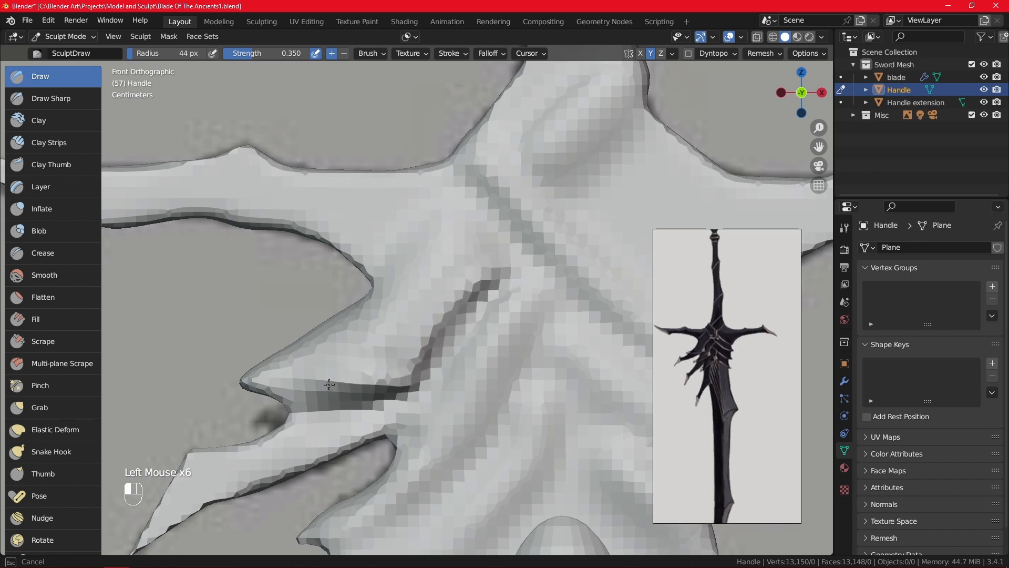
# - Remesh the handle and smooth the upper claw's sharpened edge along the groove out to the spur
pyautogui.click(770, 54)
pyautogui.click(762, 175)
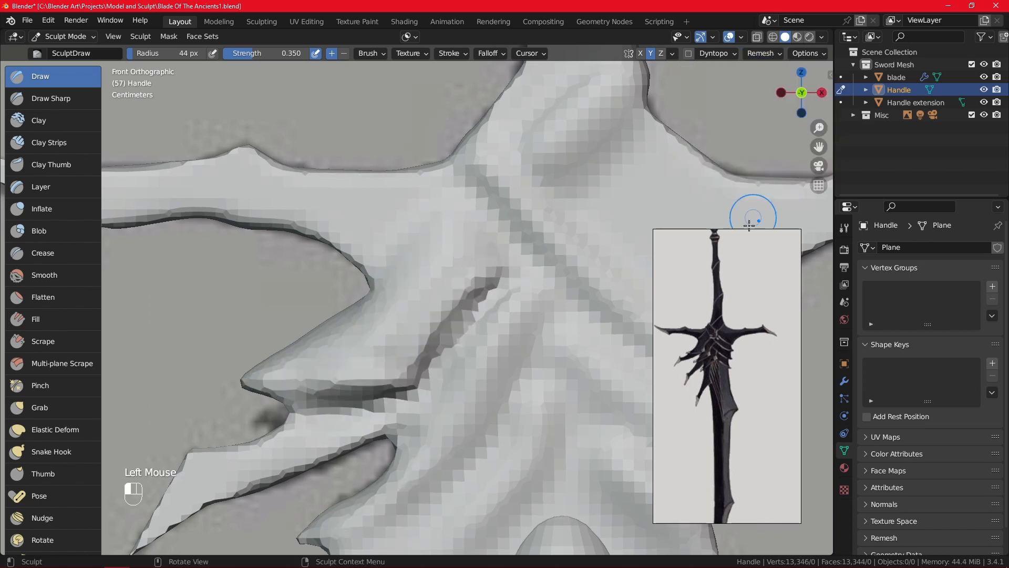
pyautogui.keyDown('shift'); pyautogui.click(494, 280); pyautogui.keyUp('shift')
pyautogui.keyDown('shift'); pyautogui.moveTo(415, 367); pyautogui.dragTo(374, 391); pyautogui.keyUp('shift')
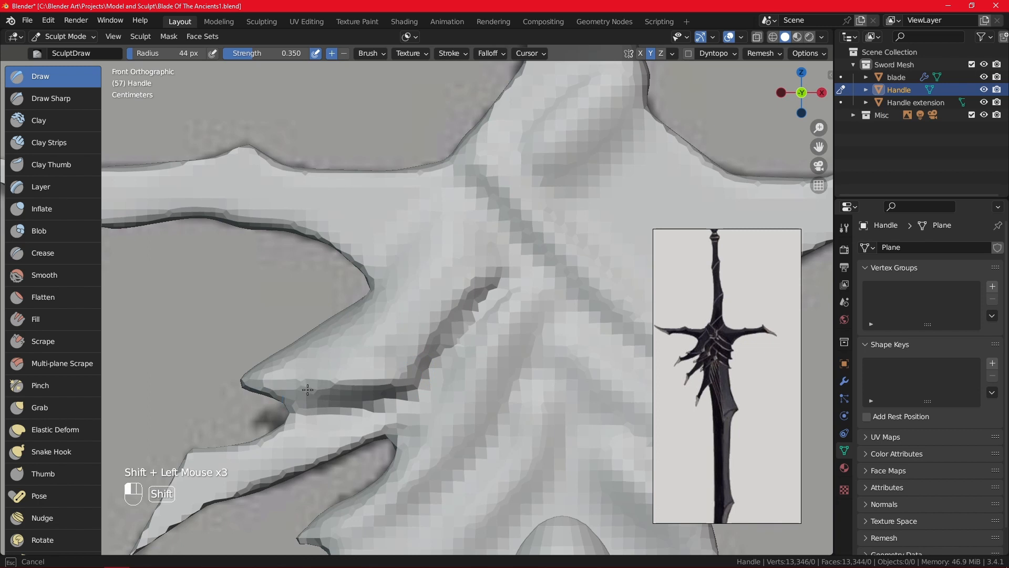
pyautogui.keyDown('shift'); pyautogui.moveTo(308, 389); pyautogui.dragTo(401, 368); pyautogui.keyUp('shift')
# - Carve the groove under the upper claw with subtractive Draw strokes and remesh the handle at a 0.01 m voxel size
pyautogui.moveTo(509, 309)
pyautogui.mouseDown(button='middle')
pyautogui.moveTo(601, 294)
pyautogui.moveTo(599, 399)
pyautogui.moveTo(473, 399)
pyautogui.mouseUp(button='middle')
pyautogui.keyDown('ctrl'); pyautogui.moveTo(436, 473); pyautogui.dragTo(362, 53, button='middle'); pyautogui.keyUp('ctrl')
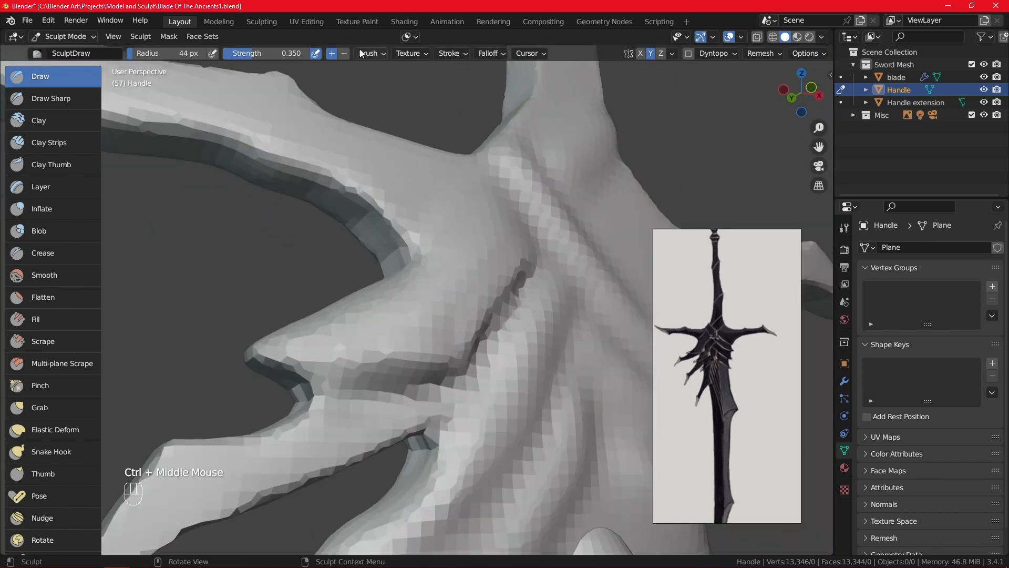
pyautogui.moveTo(314, 386); pyautogui.dragTo(368, 391)
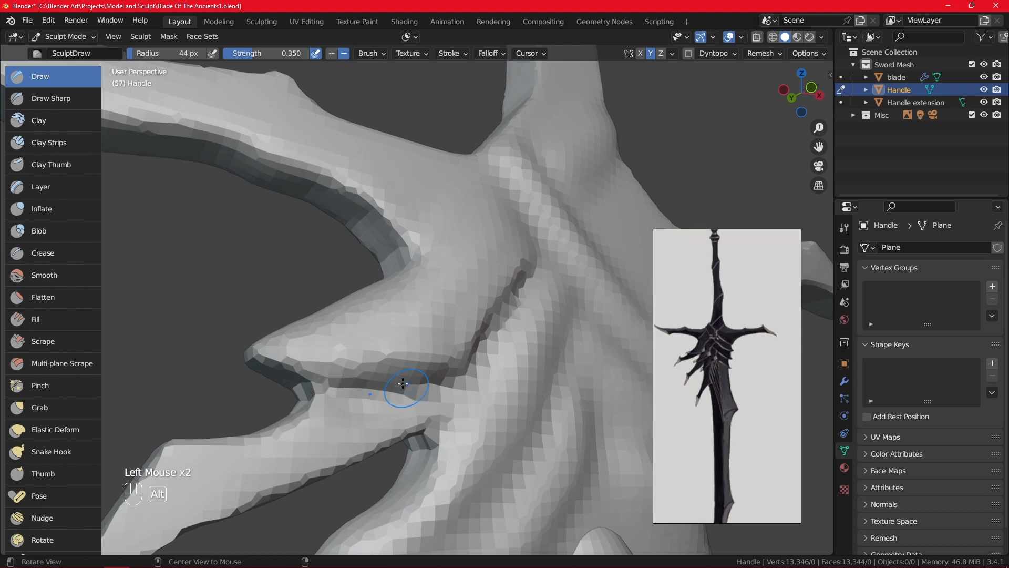
pyautogui.moveTo(368, 392)
pyautogui.keyDown('alt'); pyautogui.mouseDown(button='middle')
pyautogui.moveTo(531, 383)
pyautogui.moveTo(581, 393)
pyautogui.moveTo(573, 397)
pyautogui.mouseUp(button='middle'); pyautogui.keyUp('alt')
pyautogui.click(761, 55)
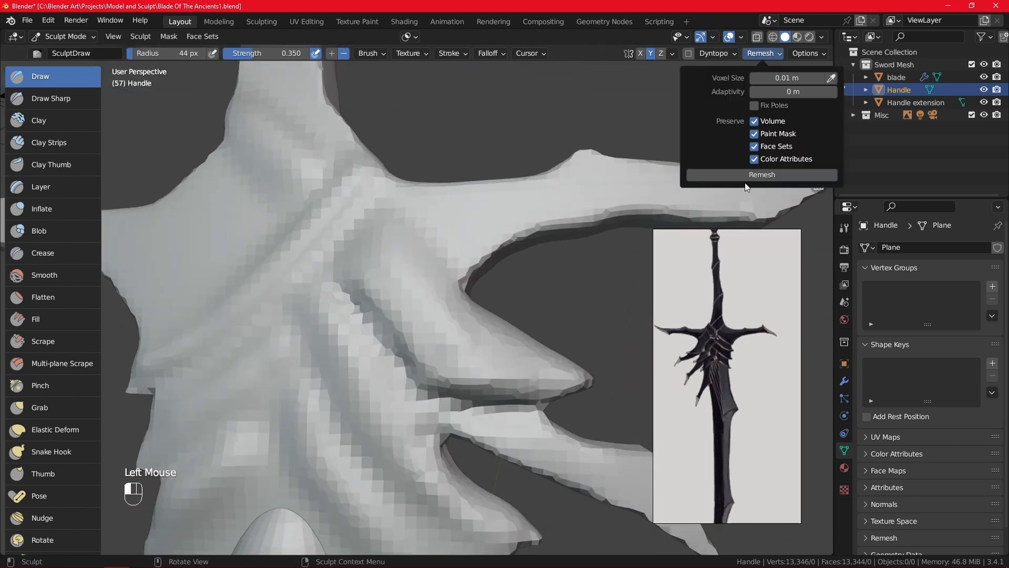
pyautogui.click(745, 177)
# - Curve the upper claw's outer edge in the front view using the Grab brush at a 94 px radius
pyautogui.keyDown('ctrl'); pyautogui.keyDown('alt'); pyautogui.moveTo(729, 219); pyautogui.dragTo(447, 453, button='middle'); pyautogui.keyUp('alt'); pyautogui.keyUp('ctrl')
pyautogui.keyDown('alt'); pyautogui.moveTo(447, 453); pyautogui.dragTo(468, 411, button='middle'); pyautogui.keyUp('alt')
pyautogui.press('KP_1')
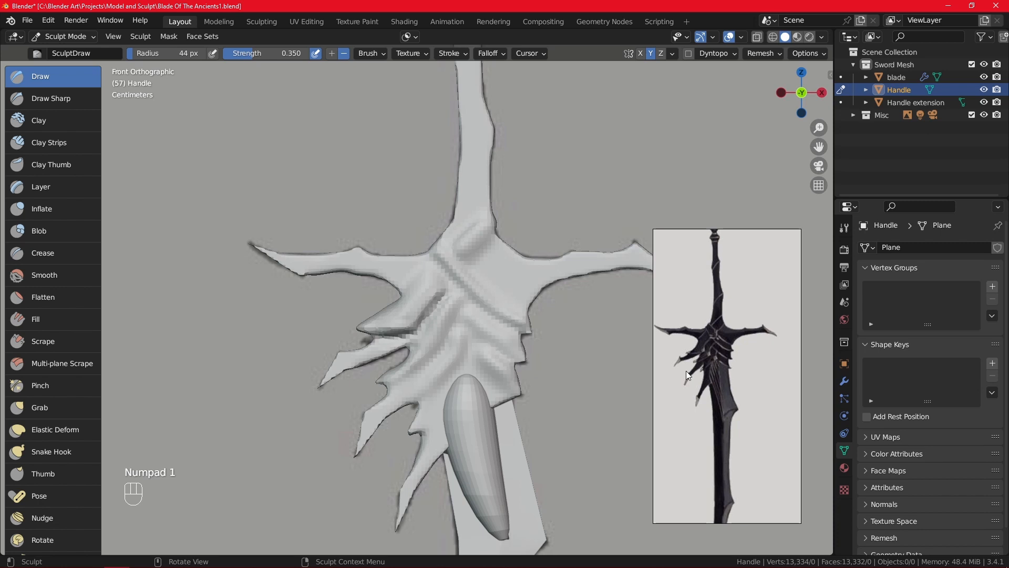
pyautogui.keyDown('ctrl'); pyautogui.moveTo(346, 469); pyautogui.dragTo(420, 325, button='middle'); pyautogui.keyUp('ctrl')
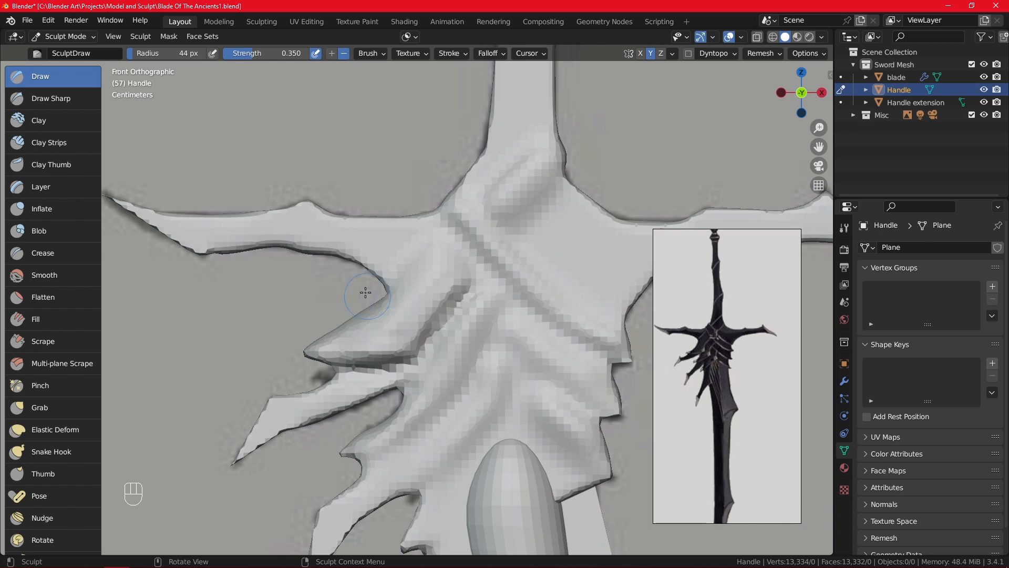
pyautogui.click(70, 409)
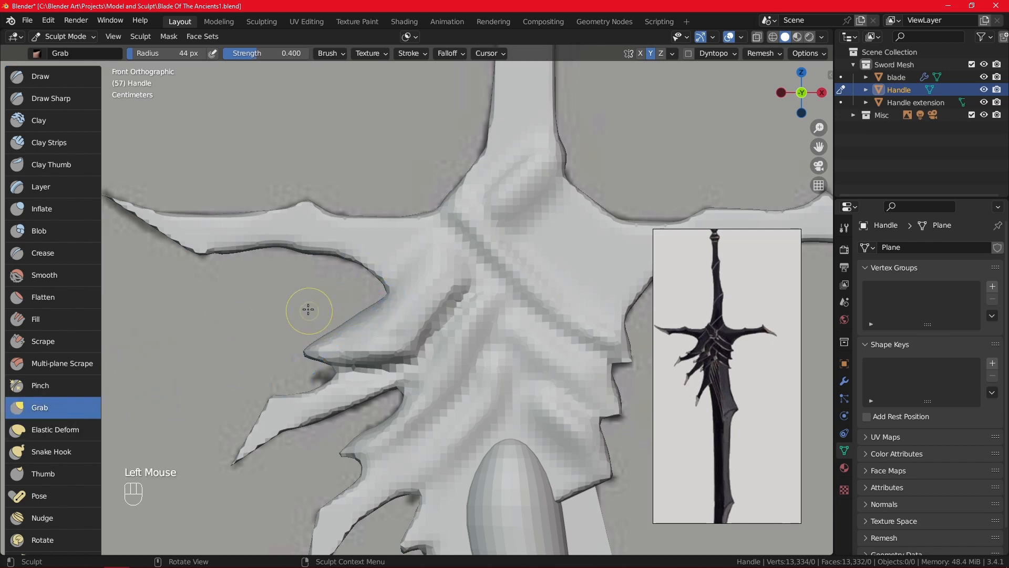
pyautogui.press('f')
pyautogui.click(349, 306)
pyautogui.click(356, 324)
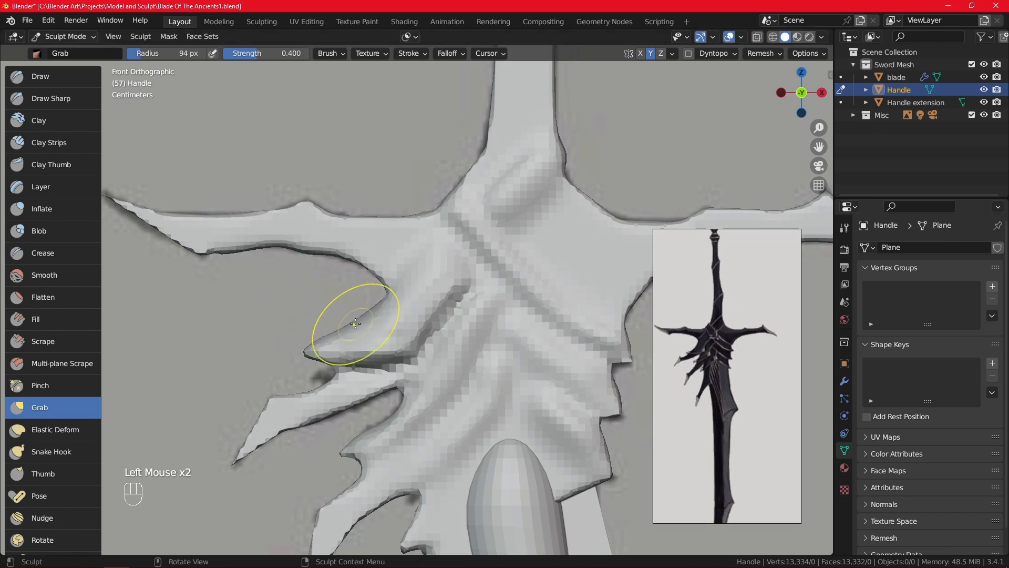
pyautogui.moveTo(355, 323); pyautogui.dragTo(334, 335)
pyautogui.moveTo(333, 335); pyautogui.dragTo(333, 337)
pyautogui.moveTo(344, 328); pyautogui.dragTo(391, 299)
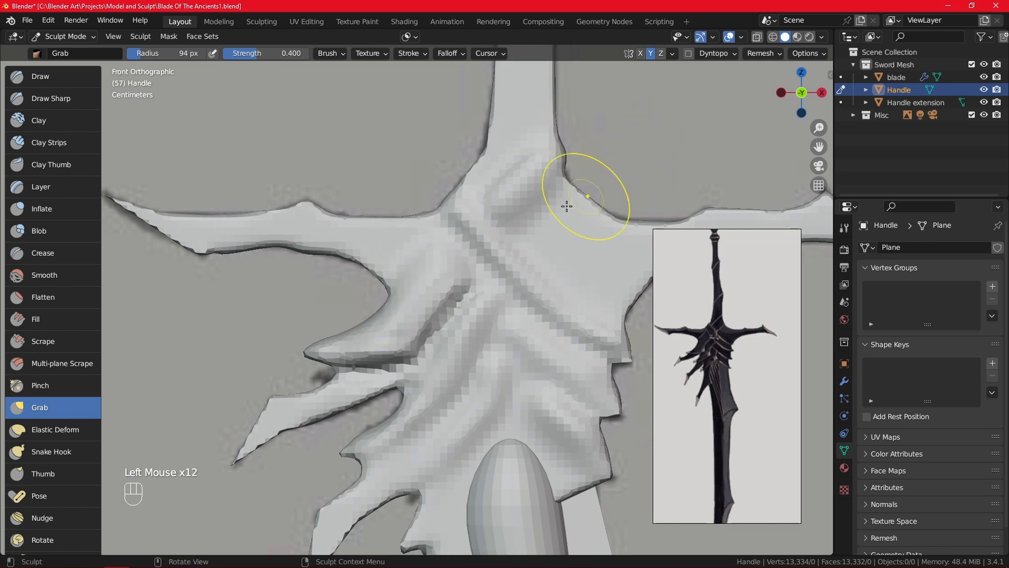
# - Refine the upper claw's edge near the spur tip with small Grab adjustments from front and angled views
pyautogui.moveTo(332, 337); pyautogui.dragTo(330, 342)
pyautogui.moveTo(326, 341); pyautogui.dragTo(326, 344)
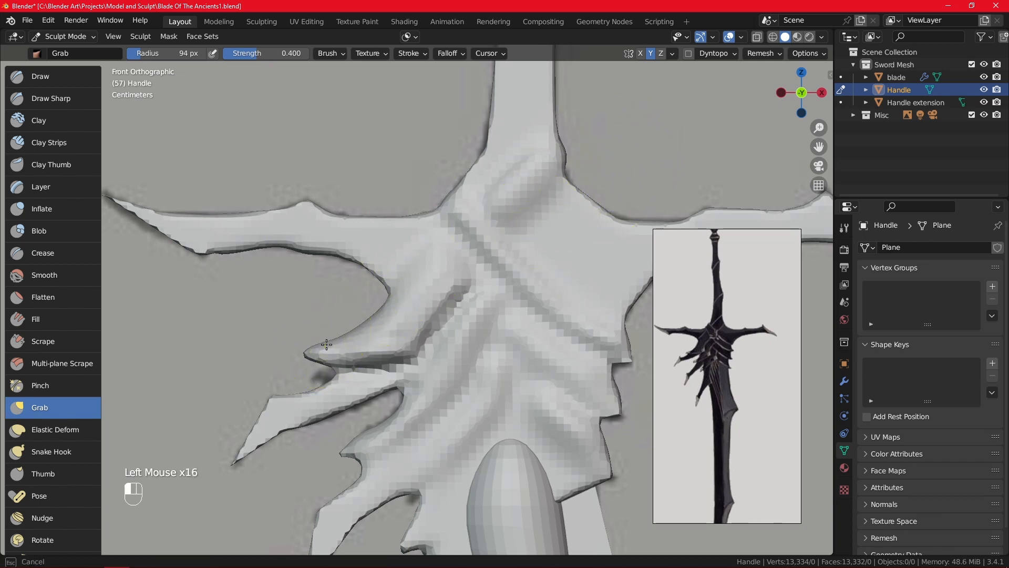
pyautogui.click(364, 323)
pyautogui.moveTo(364, 323)
pyautogui.mouseDown(button='middle')
pyautogui.moveTo(473, 313)
pyautogui.moveTo(481, 301)
pyautogui.mouseUp(button='middle')
pyautogui.keyDown('alt'); pyautogui.moveTo(481, 301); pyautogui.dragTo(471, 302, button='middle'); pyautogui.keyUp('alt')
pyautogui.moveTo(470, 302); pyautogui.dragTo(465, 296)
pyautogui.moveTo(494, 270)
pyautogui.keyDown('alt'); pyautogui.mouseDown(button='middle')
pyautogui.moveTo(404, 279)
pyautogui.moveTo(415, 276)
pyautogui.mouseUp(button='middle'); pyautogui.keyUp('alt')
# - Adjust the upper claw's outer edge and spur tip with Grab in the front view and compare it with the reference
pyautogui.press('KP_1')
pyautogui.moveTo(380, 310); pyautogui.dragTo(371, 317)
pyautogui.moveTo(370, 318); pyautogui.dragTo(305, 363)
pyautogui.keyDown('ctrl'); pyautogui.moveTo(439, 227); pyautogui.dragTo(453, 383, button='middle'); pyautogui.keyUp('ctrl')
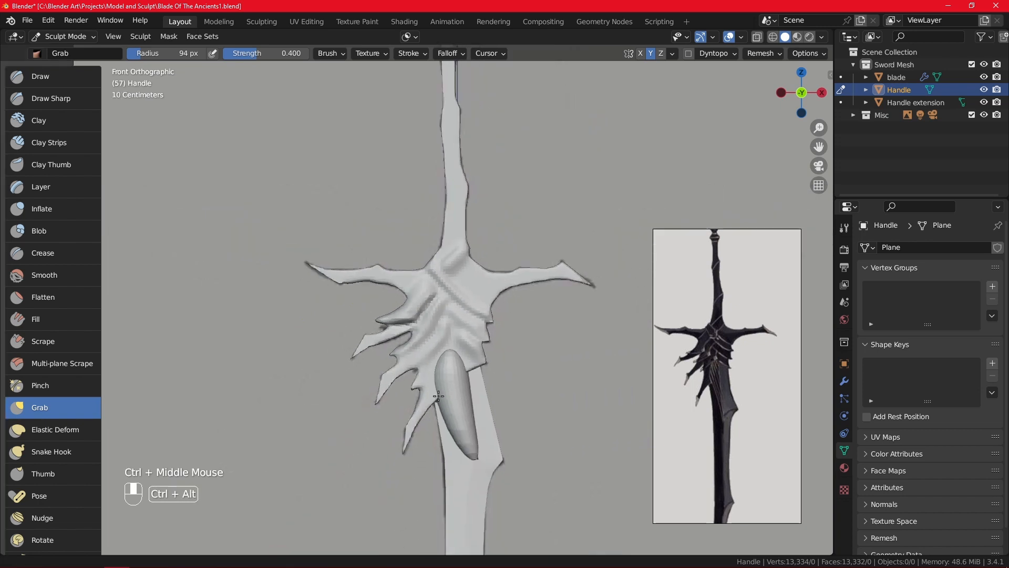
pyautogui.moveTo(462, 258)
pyautogui.keyDown('ctrl'); pyautogui.mouseDown(button='middle')
pyautogui.moveTo(474, 355)
pyautogui.moveTo(490, 171)
pyautogui.mouseUp(button='middle'); pyautogui.keyUp('ctrl')
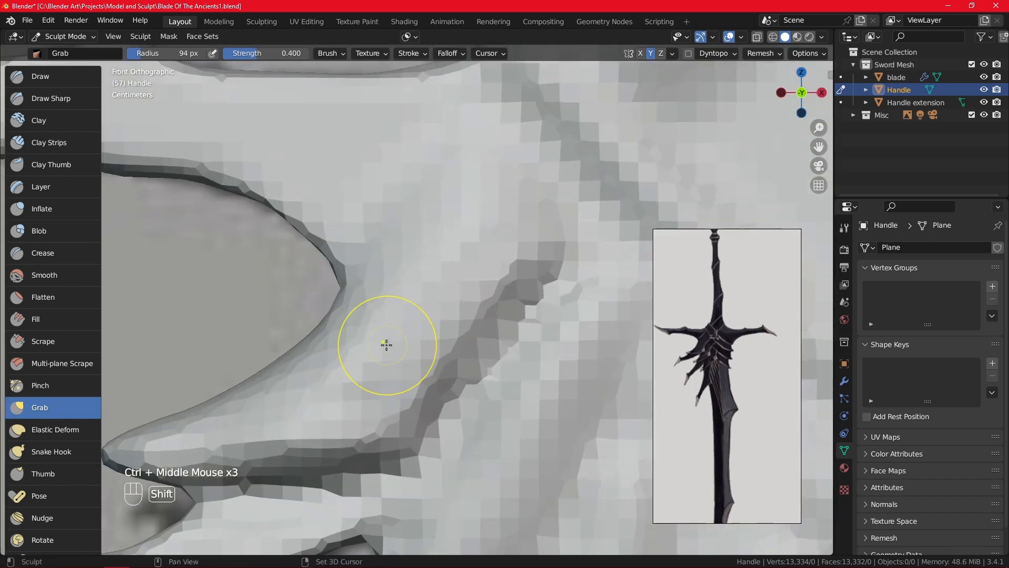
# - Start building up the diagonal ridge across the guard with additive Draw strokes at a 52 px radius in the front view
pyautogui.keyDown('shift'); pyautogui.moveTo(386, 345); pyautogui.dragTo(513, 231); pyautogui.keyUp('shift')
pyautogui.moveTo(552, 183)
pyautogui.keyDown('ctrl'); pyautogui.mouseDown(button='middle')
pyautogui.moveTo(511, 294)
pyautogui.moveTo(417, 383)
pyautogui.mouseUp(button='middle'); pyautogui.keyUp('ctrl')
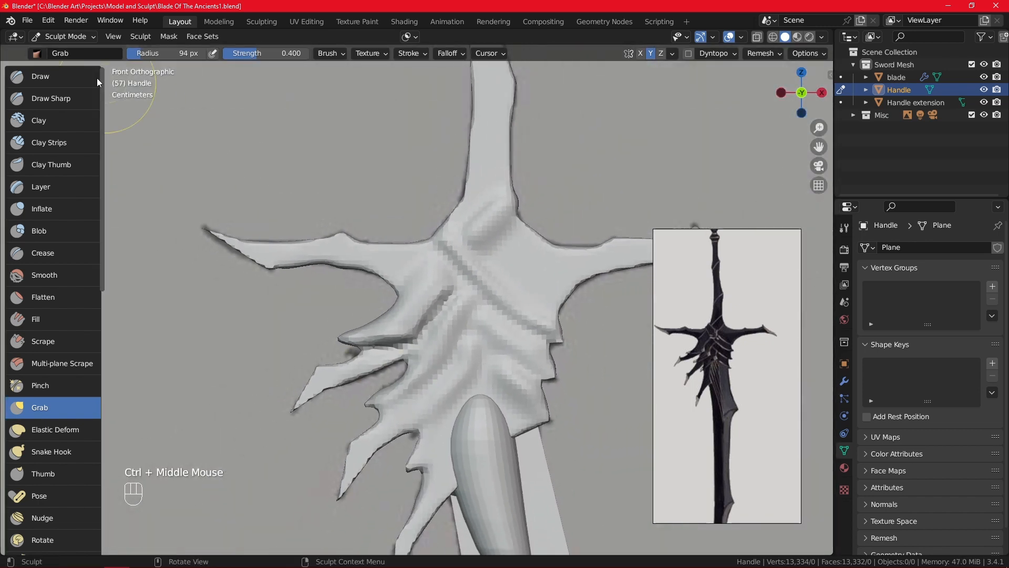
pyautogui.click(47, 76)
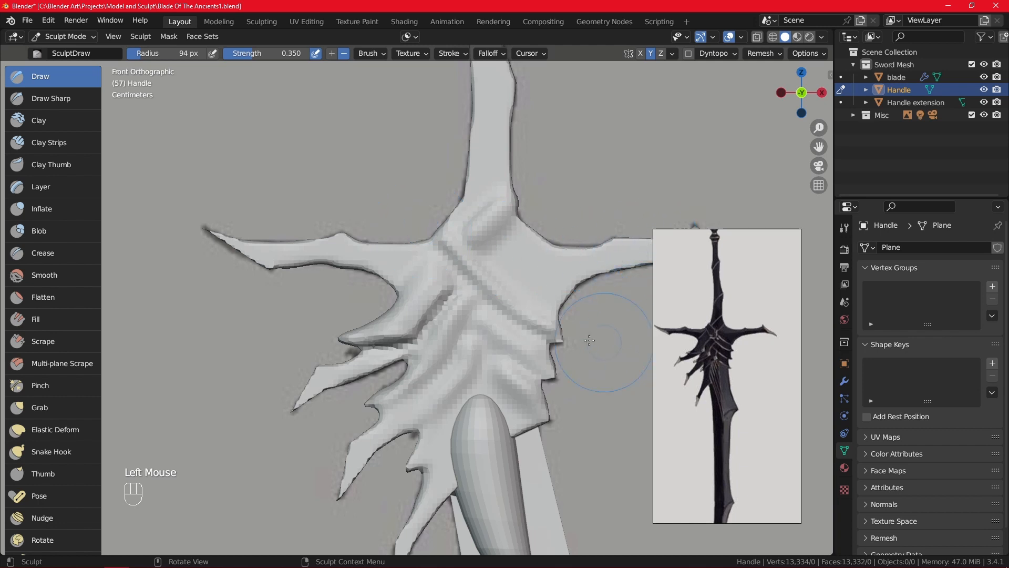
pyautogui.press('f')
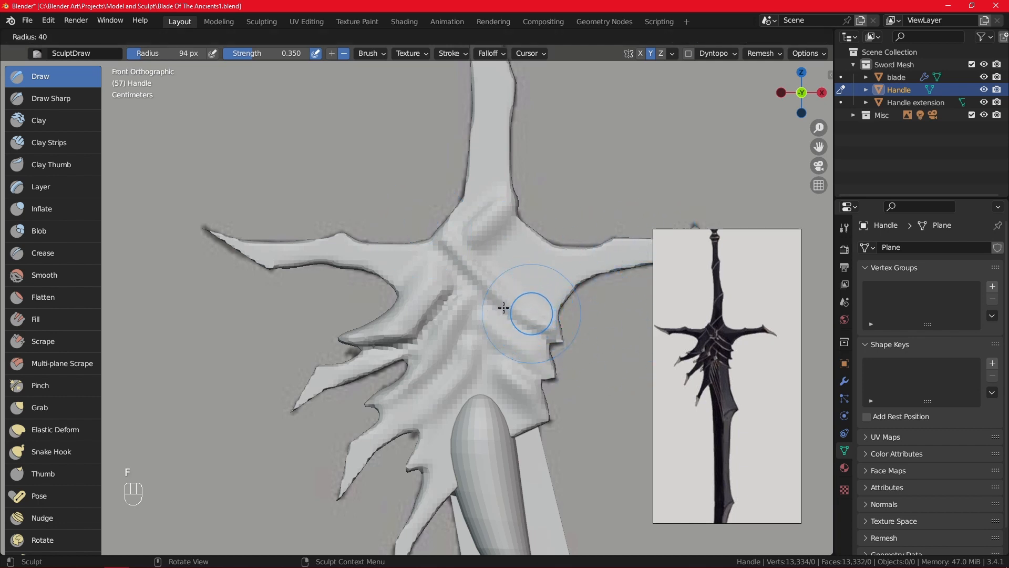
pyautogui.click(504, 308)
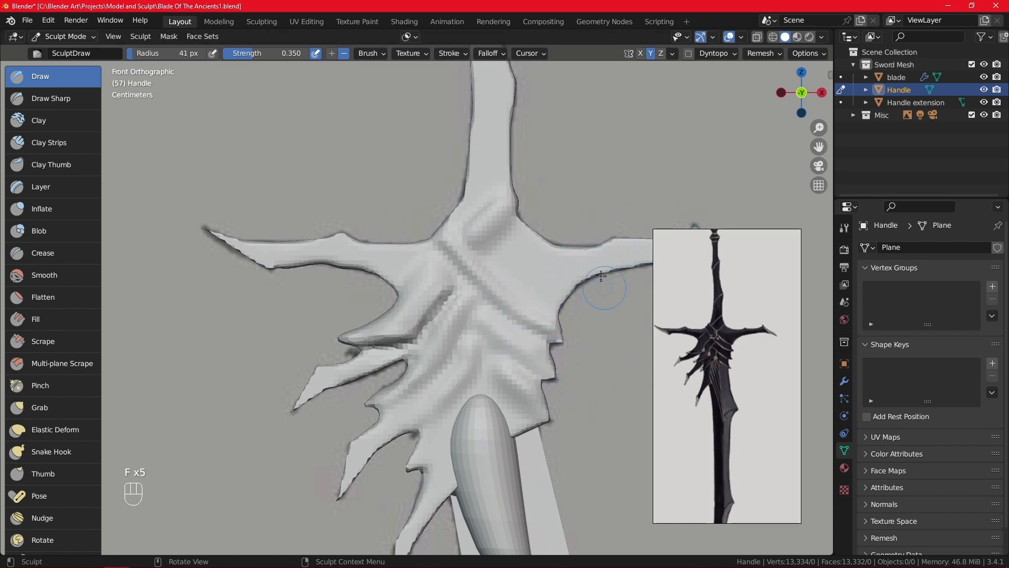
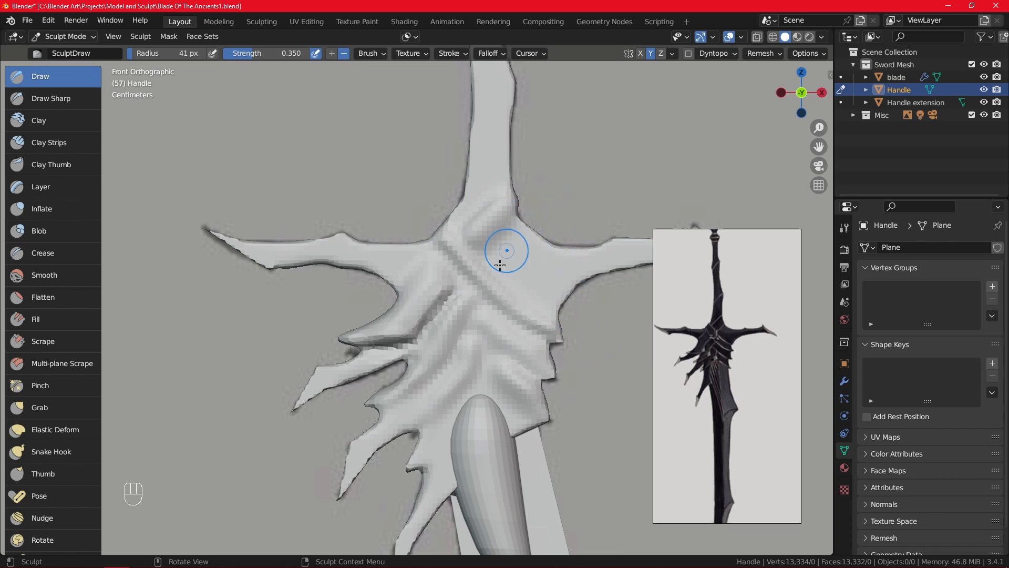
pyautogui.keyDown('shift'); pyautogui.moveTo(474, 375); pyautogui.dragTo(424, 373, button='middle'); pyautogui.keyUp('shift')
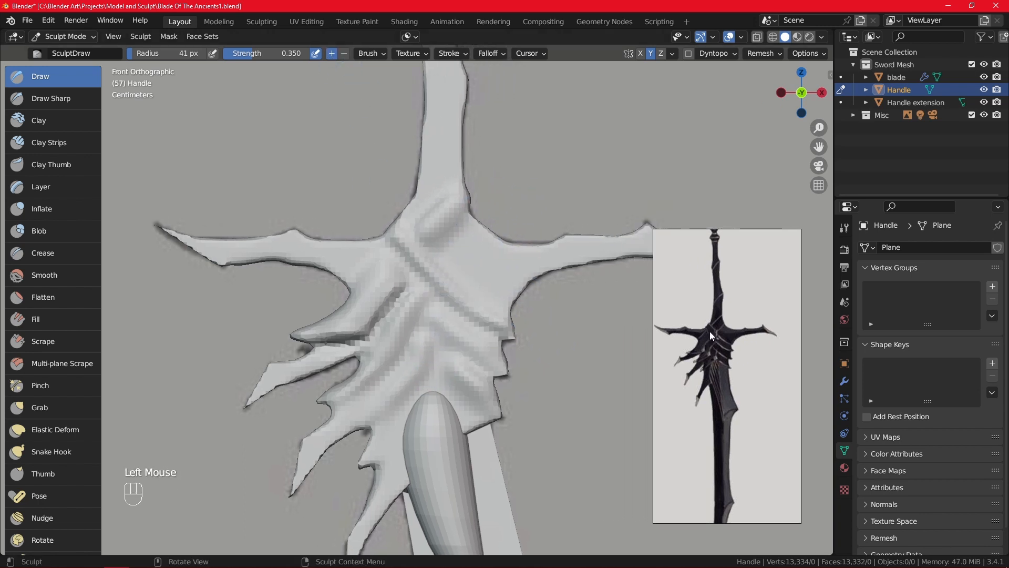
pyautogui.press('f')
pyautogui.click(404, 241)
pyautogui.moveTo(445, 252)
pyautogui.mouseDown()
pyautogui.moveTo(394, 236)
pyautogui.moveTo(441, 292)
pyautogui.mouseUp()
pyautogui.moveTo(396, 240)
pyautogui.mouseDown()
pyautogui.moveTo(434, 286)
pyautogui.moveTo(508, 330)
pyautogui.moveTo(420, 252)
pyautogui.mouseUp()
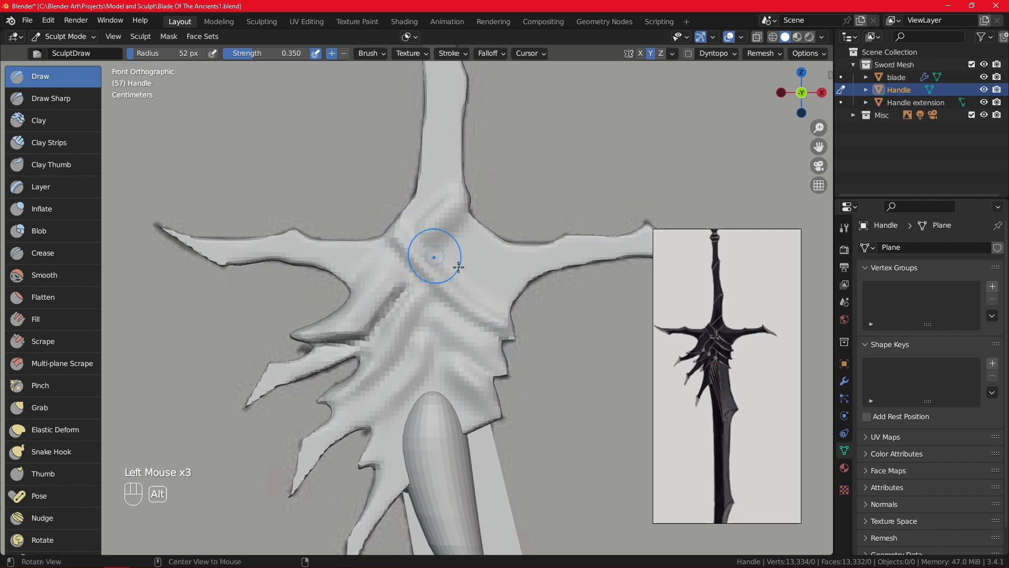
# - Raise the lower end of the diagonal ridge toward the guard's short spur with Draw strokes from an angled view
pyautogui.moveTo(458, 267)
pyautogui.mouseDown(button='middle')
pyautogui.moveTo(450, 289)
pyautogui.moveTo(525, 293)
pyautogui.moveTo(451, 359)
pyautogui.mouseUp(button='middle')
pyautogui.moveTo(449, 353); pyautogui.dragTo(502, 365)
pyautogui.moveTo(502, 364); pyautogui.dragTo(453, 364)
pyautogui.moveTo(454, 364); pyautogui.dragTo(525, 367, button='middle')
pyautogui.moveTo(526, 366); pyautogui.dragTo(474, 335)
pyautogui.moveTo(534, 348)
pyautogui.mouseDown(button='middle')
pyautogui.moveTo(443, 329)
pyautogui.moveTo(533, 338)
pyautogui.mouseUp(button='middle')
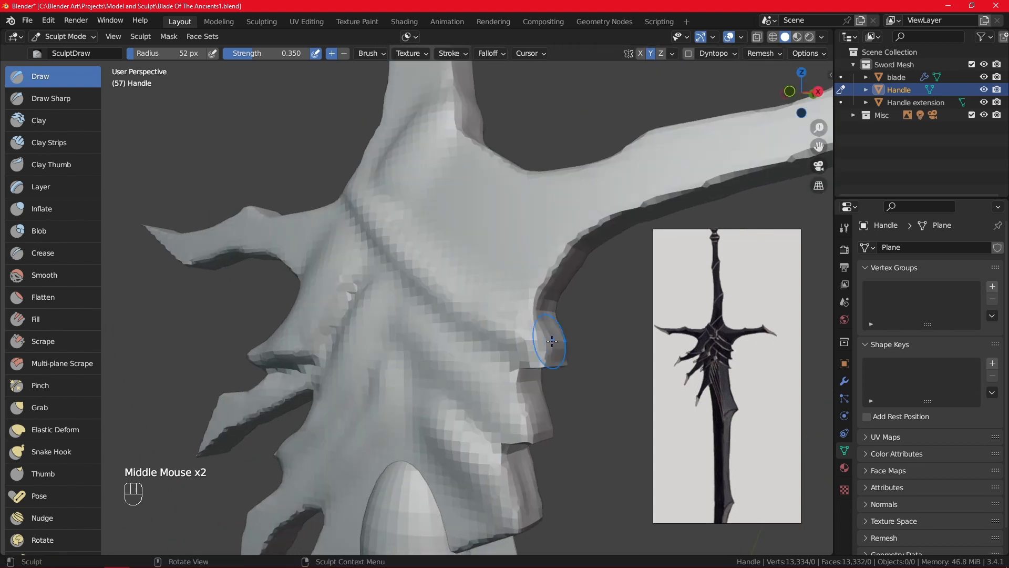
pyautogui.moveTo(533, 338); pyautogui.dragTo(516, 335)
pyautogui.moveTo(516, 335)
pyautogui.mouseDown(button='middle')
pyautogui.moveTo(483, 328)
pyautogui.moveTo(563, 359)
pyautogui.mouseUp(button='middle')
pyautogui.moveTo(531, 347); pyautogui.dragTo(470, 313)
# - Thicken the upper end of the diagonal ridge where it meets the handle neck with short Draw strokes
pyautogui.moveTo(365, 192); pyautogui.dragTo(475, 255, button='middle')
pyautogui.moveTo(475, 255); pyautogui.dragTo(479, 257)
pyautogui.moveTo(422, 238); pyautogui.dragTo(424, 238)
pyautogui.moveTo(423, 238)
pyautogui.keyDown('alt'); pyautogui.mouseDown(button='middle')
pyautogui.moveTo(586, 224)
pyautogui.moveTo(390, 223)
pyautogui.mouseUp(button='middle'); pyautogui.keyUp('alt')
pyautogui.moveTo(391, 223); pyautogui.dragTo(391, 223)
pyautogui.moveTo(513, 301)
pyautogui.keyDown('alt'); pyautogui.mouseDown(button='middle')
pyautogui.moveTo(453, 205)
pyautogui.moveTo(505, 273)
pyautogui.moveTo(370, 180)
pyautogui.moveTo(405, 207)
pyautogui.moveTo(394, 275)
pyautogui.moveTo(549, 324)
pyautogui.moveTo(664, 310)
pyautogui.moveTo(481, 279)
pyautogui.moveTo(456, 300)
pyautogui.mouseUp(button='middle'); pyautogui.keyUp('alt')
pyautogui.keyDown('shift'); pyautogui.moveTo(454, 345); pyautogui.dragTo(444, 284, button='middle'); pyautogui.keyUp('shift')
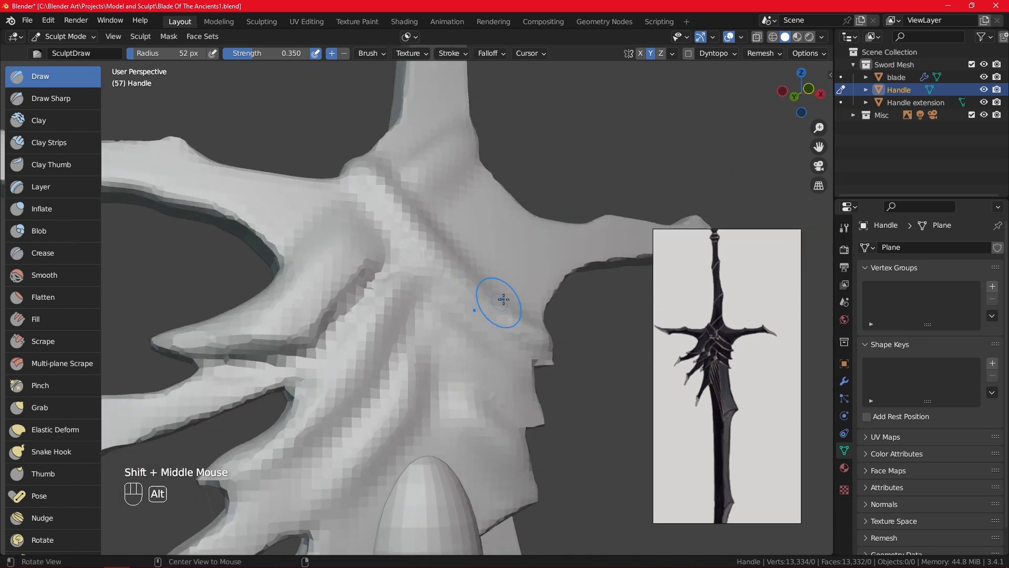
# - Add volume along the whole diagonal ridge with long Draw strokes from both sides of the guard
pyautogui.keyDown('alt'); pyautogui.moveTo(503, 299); pyautogui.dragTo(446, 292, button='middle'); pyautogui.keyUp('alt')
pyautogui.moveTo(517, 340); pyautogui.dragTo(436, 302, button='middle')
pyautogui.moveTo(436, 302); pyautogui.dragTo(396, 267)
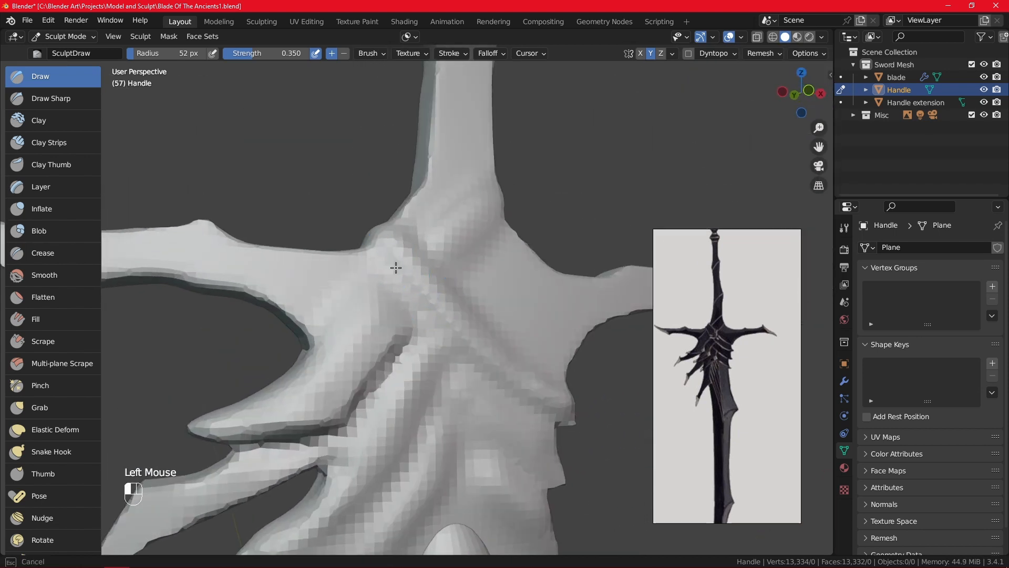
pyautogui.moveTo(529, 382)
pyautogui.keyDown('shift'); pyautogui.mouseDown(button='middle')
pyautogui.moveTo(471, 250)
pyautogui.moveTo(387, 281)
pyautogui.moveTo(548, 365)
pyautogui.moveTo(459, 328)
pyautogui.mouseUp(button='middle'); pyautogui.keyUp('shift')
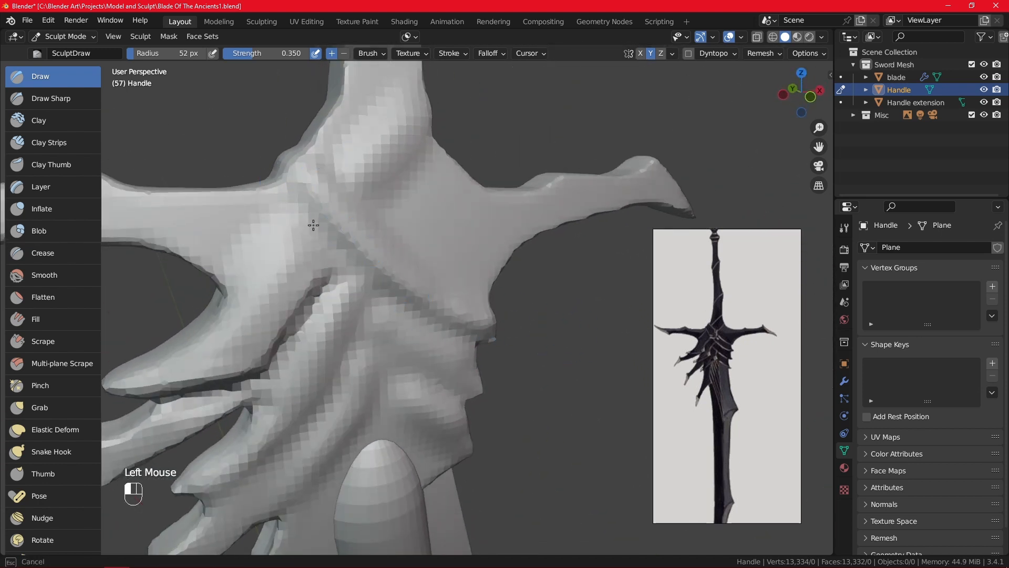
pyautogui.keyDown('alt'); pyautogui.moveTo(418, 285); pyautogui.dragTo(343, 218, button='middle'); pyautogui.keyUp('alt')
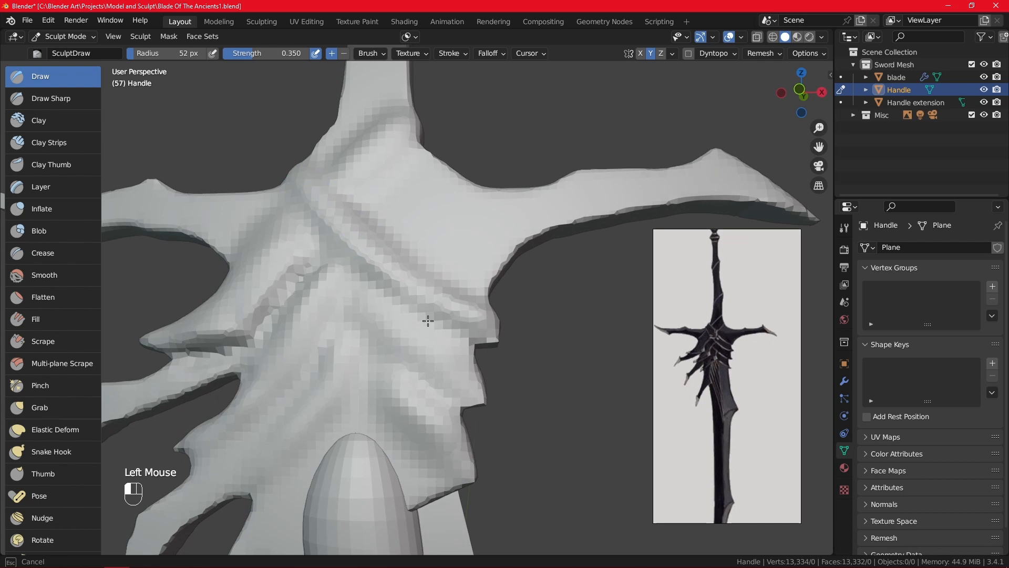
pyautogui.keyDown('alt'); pyautogui.moveTo(498, 319); pyautogui.dragTo(549, 367, button='middle'); pyautogui.keyUp('alt')
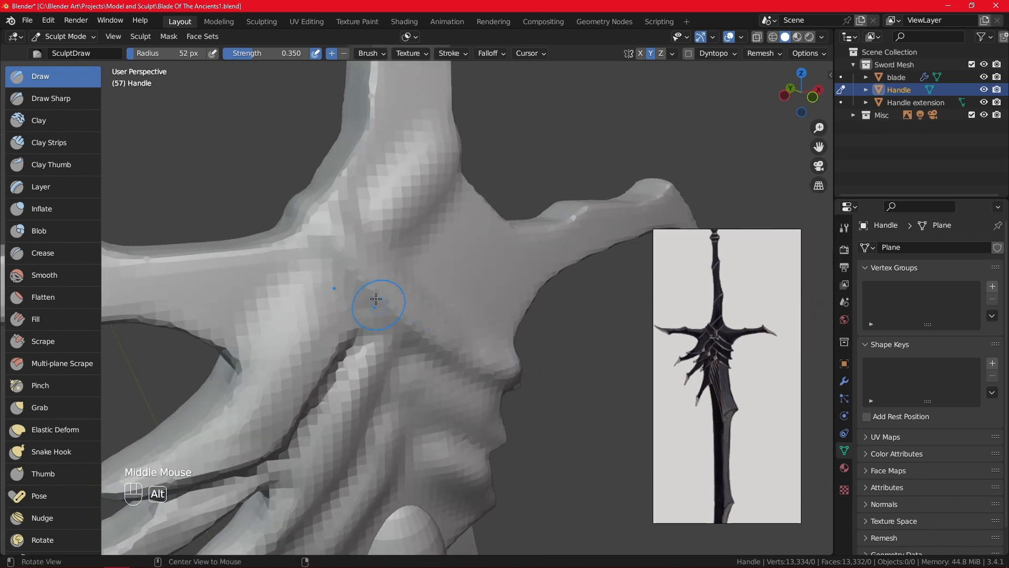
pyautogui.moveTo(376, 299); pyautogui.dragTo(307, 223, button='middle')
pyautogui.moveTo(430, 335); pyautogui.dragTo(337, 254, button='middle')
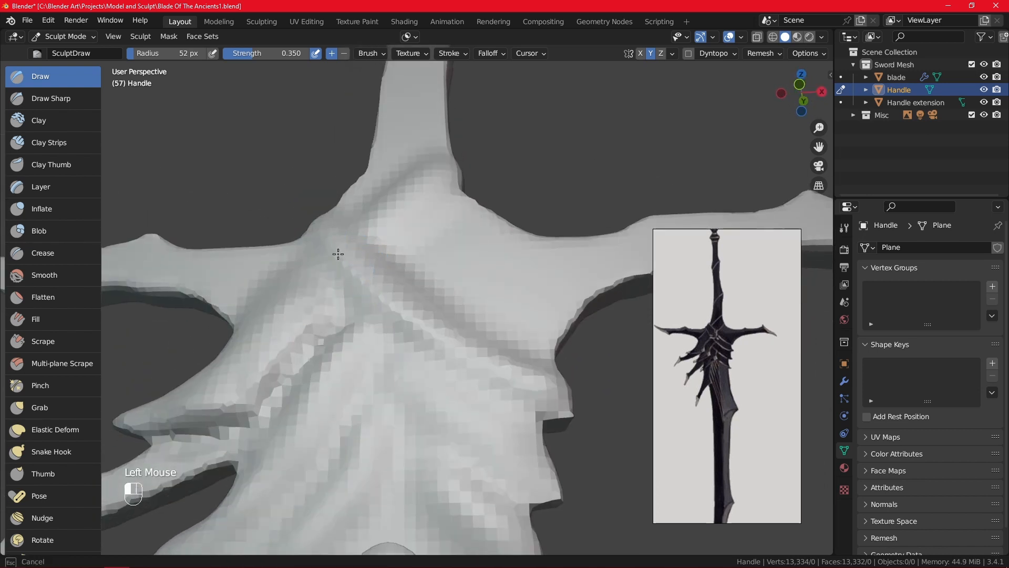
# - Even out the height of the diagonal ridge with further additive Draw strokes from alternating angles
pyautogui.moveTo(549, 392)
pyautogui.mouseDown(button='middle')
pyautogui.moveTo(513, 381)
pyautogui.moveTo(551, 407)
pyautogui.mouseUp(button='middle')
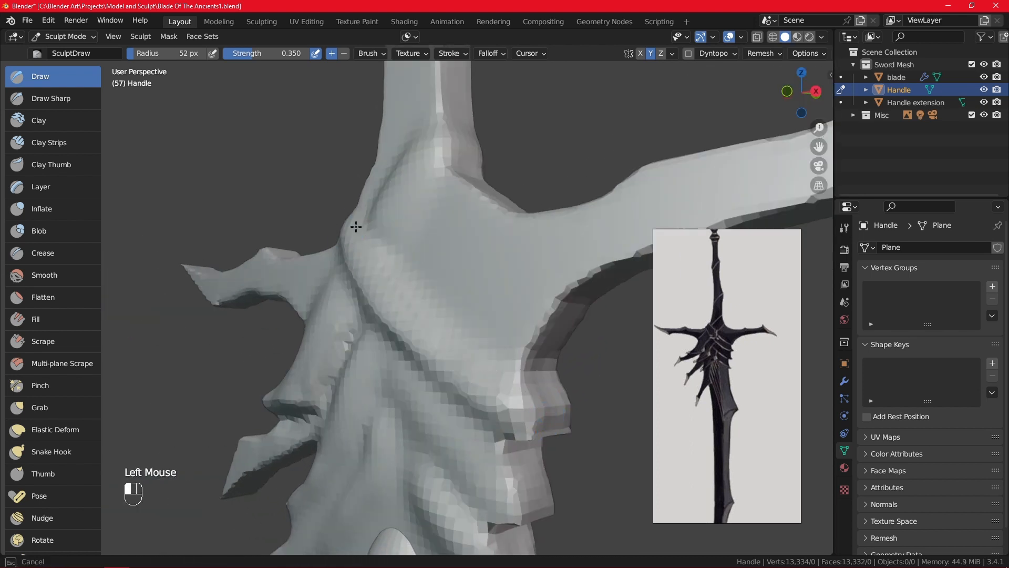
pyautogui.moveTo(355, 227); pyautogui.dragTo(451, 263, button='middle')
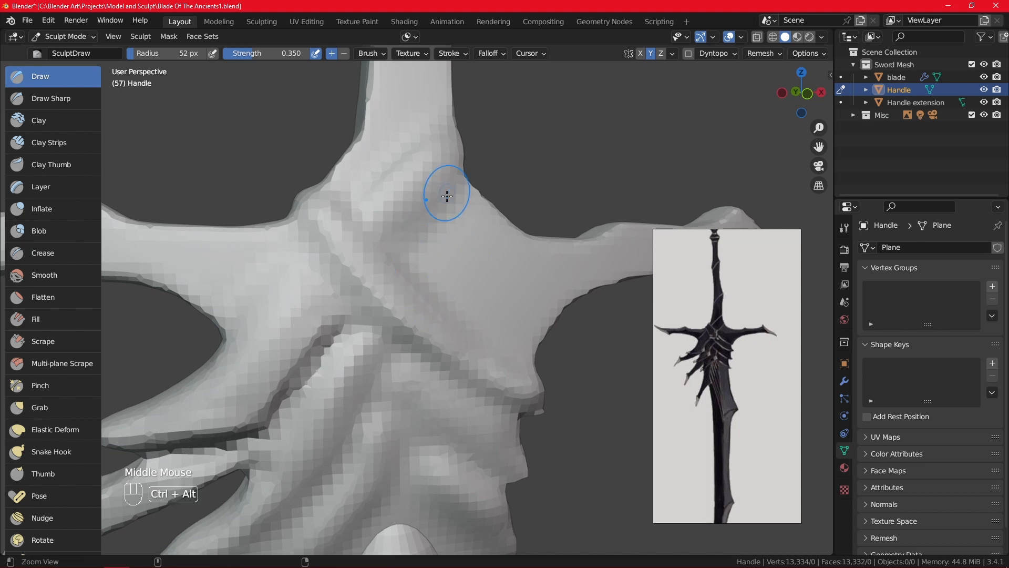
pyautogui.moveTo(447, 196)
pyautogui.keyDown('ctrl'); pyautogui.mouseDown(button='middle')
pyautogui.moveTo(428, 320)
pyautogui.moveTo(627, 321)
pyautogui.moveTo(406, 322)
pyautogui.mouseUp(button='middle'); pyautogui.keyUp('ctrl')
pyautogui.keyDown('ctrl'); pyautogui.moveTo(442, 410); pyautogui.dragTo(459, 290, button='middle'); pyautogui.keyUp('ctrl')
pyautogui.moveTo(513, 307); pyautogui.dragTo(507, 276, button='middle')
pyautogui.keyDown('shift'); pyautogui.moveTo(463, 347); pyautogui.dragTo(501, 358, button='middle'); pyautogui.keyUp('shift')
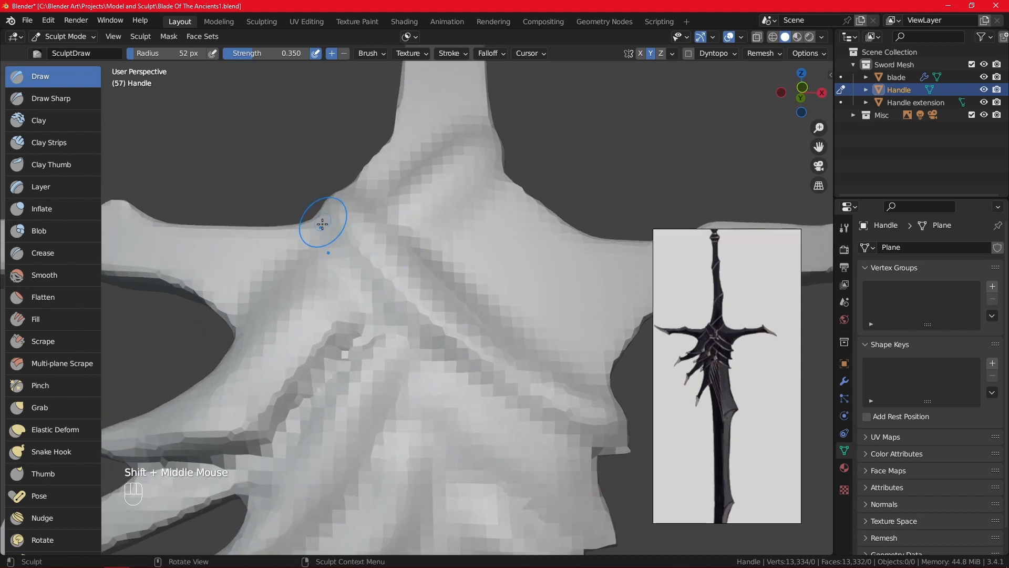
pyautogui.moveTo(567, 405)
pyautogui.mouseDown(button='middle')
pyautogui.moveTo(513, 408)
pyautogui.moveTo(421, 365)
pyautogui.moveTo(493, 381)
pyautogui.mouseUp(button='middle')
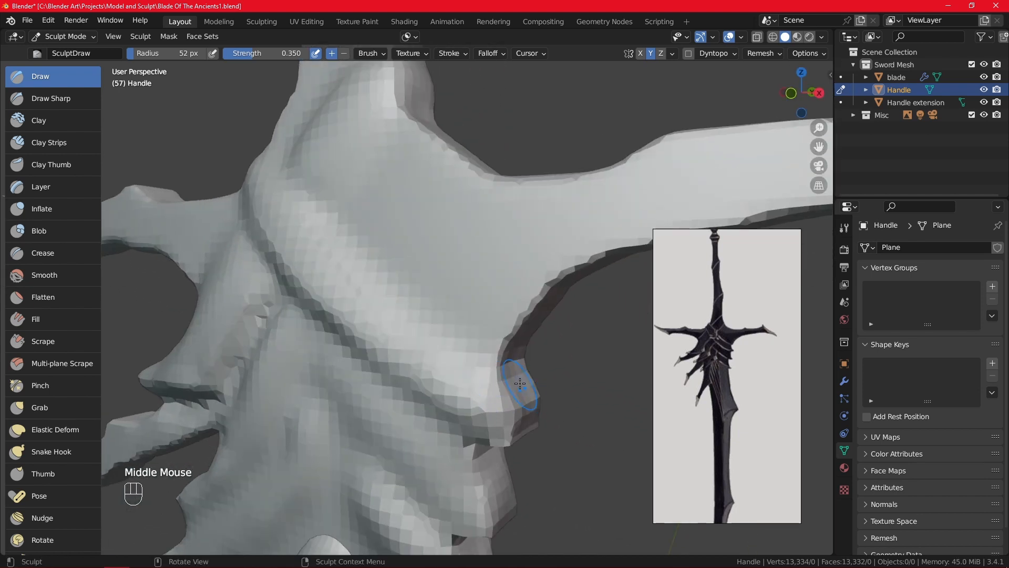
# - Bulk up the diagonal ridge from the neck junction to its spur end with Draw strokes in a close side view
pyautogui.moveTo(284, 180); pyautogui.dragTo(267, 176)
pyautogui.moveTo(269, 180); pyautogui.dragTo(492, 379)
pyautogui.moveTo(489, 373); pyautogui.dragTo(514, 384, button='middle')
pyautogui.moveTo(464, 358); pyautogui.dragTo(469, 361)
pyautogui.moveTo(287, 192); pyautogui.dragTo(287, 178)
pyautogui.keyDown('ctrl'); pyautogui.moveTo(289, 169); pyautogui.dragTo(340, 276, button='middle'); pyautogui.keyUp('ctrl')
pyautogui.moveTo(417, 358); pyautogui.dragTo(453, 286, button='middle')
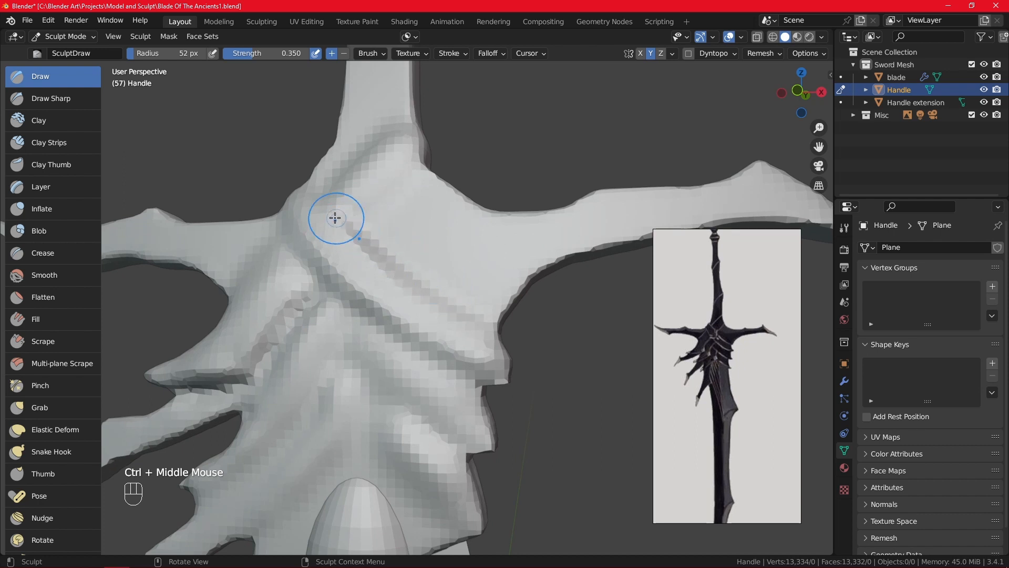
# - Define the upper edge of the diagonal ridge against the flat guard surface with strokes along its length
pyautogui.moveTo(335, 217); pyautogui.dragTo(478, 327)
pyautogui.moveTo(478, 326)
pyautogui.mouseDown(button='middle')
pyautogui.moveTo(479, 345)
pyautogui.moveTo(437, 349)
pyautogui.mouseUp(button='middle')
pyautogui.moveTo(444, 346)
pyautogui.mouseDown()
pyautogui.moveTo(395, 313)
pyautogui.moveTo(337, 231)
pyautogui.mouseUp()
pyautogui.moveTo(343, 247); pyautogui.dragTo(424, 280, button='middle')
pyautogui.moveTo(428, 316); pyautogui.dragTo(346, 252)
pyautogui.keyDown('alt'); pyautogui.moveTo(356, 241); pyautogui.dragTo(310, 208, button='middle'); pyautogui.keyUp('alt')
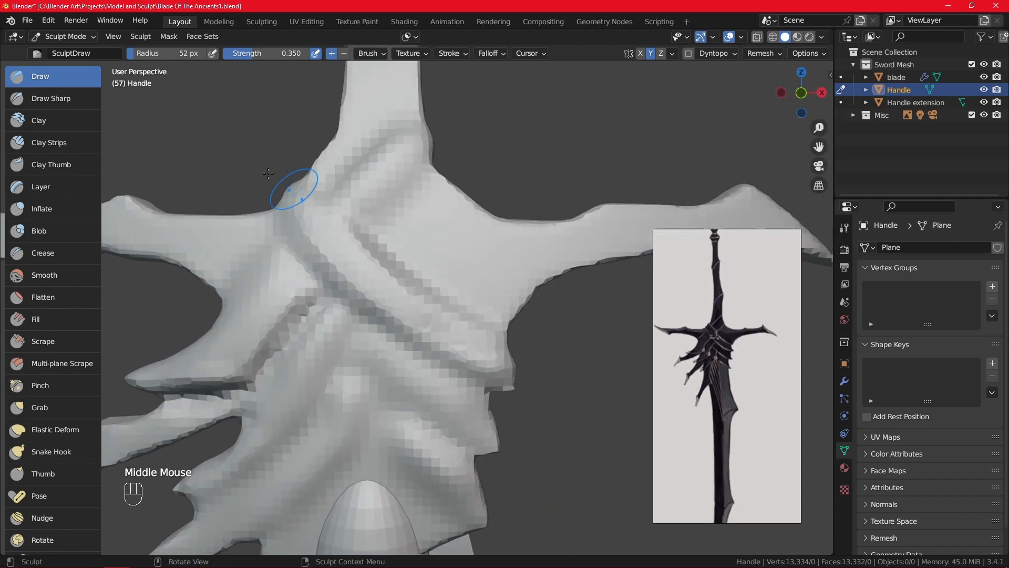
# - Swell the diagonal ridge in the front view using the Inflate brush at a 93 px radius and 0.500 strength
pyautogui.click(53, 208)
pyautogui.click(395, 282)
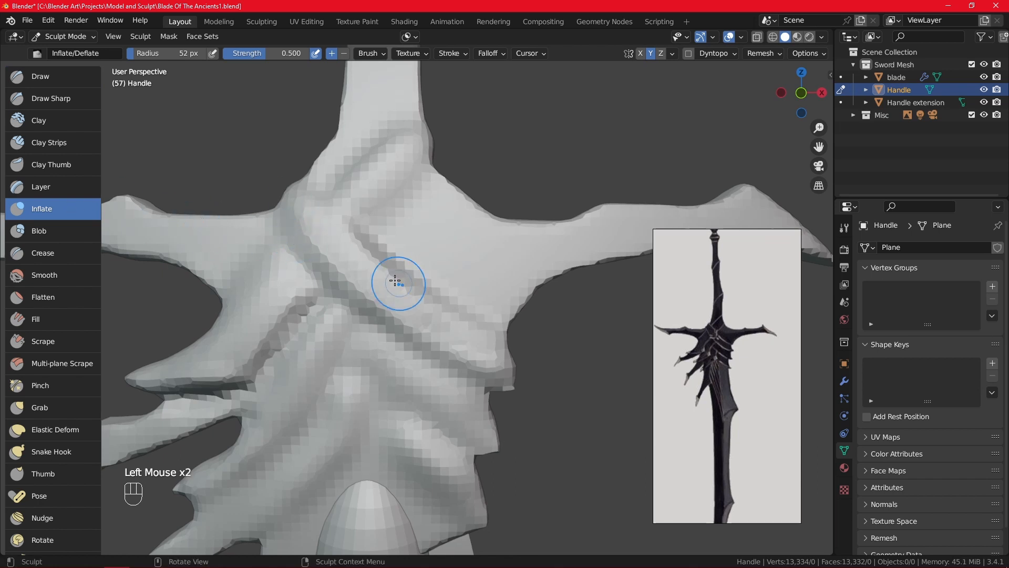
pyautogui.keyDown('alt'); pyautogui.moveTo(394, 259); pyautogui.dragTo(435, 275, button='middle'); pyautogui.keyUp('alt')
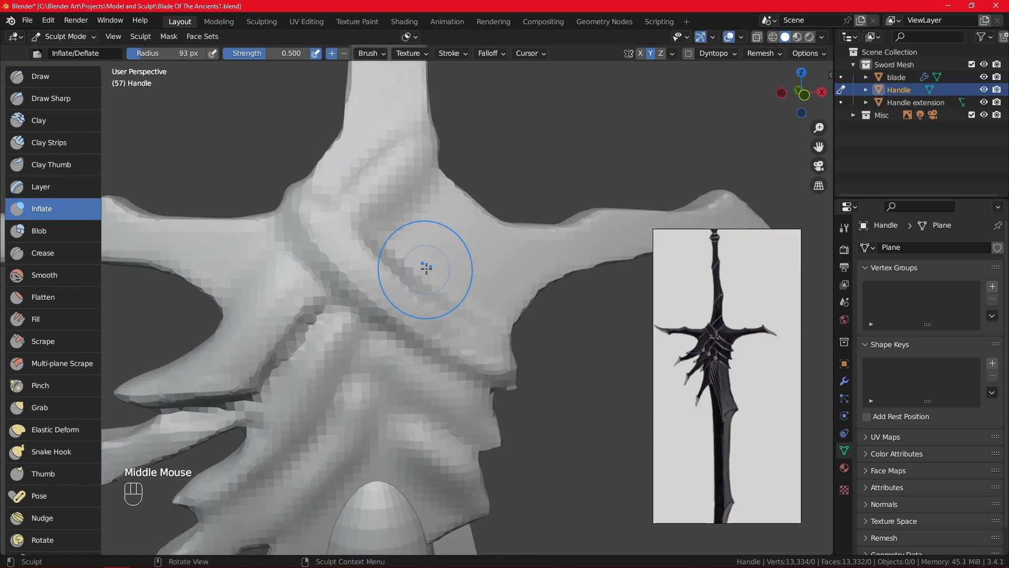
pyautogui.press('KP_1')
pyautogui.moveTo(334, 204); pyautogui.dragTo(371, 265)
pyautogui.moveTo(490, 343); pyautogui.dragTo(460, 327)
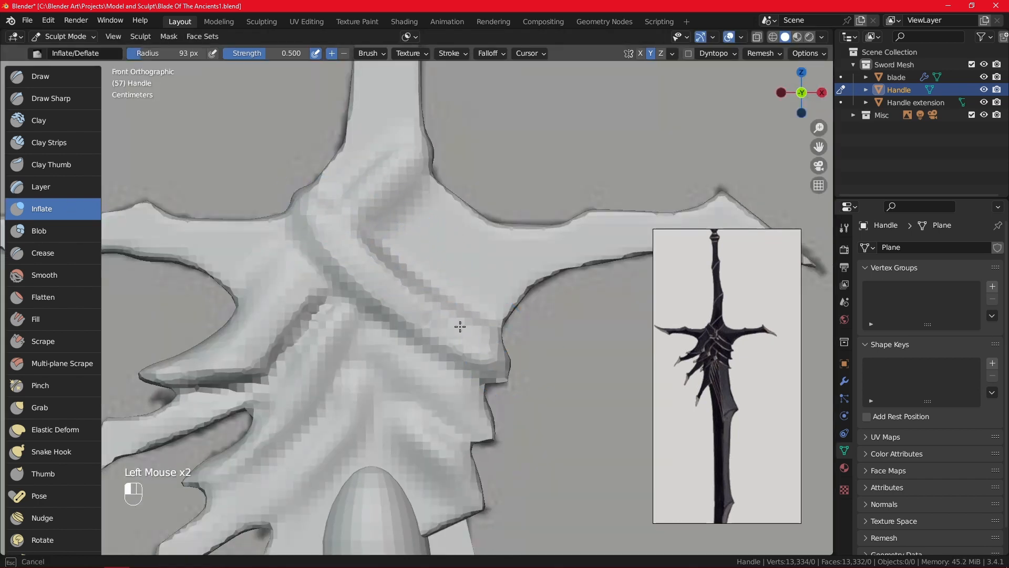
pyautogui.moveTo(301, 198); pyautogui.dragTo(371, 265)
pyautogui.moveTo(481, 343)
pyautogui.mouseDown(button='middle')
pyautogui.moveTo(435, 306)
pyautogui.moveTo(383, 334)
pyautogui.moveTo(506, 338)
pyautogui.mouseUp(button='middle')
pyautogui.click(428, 338)
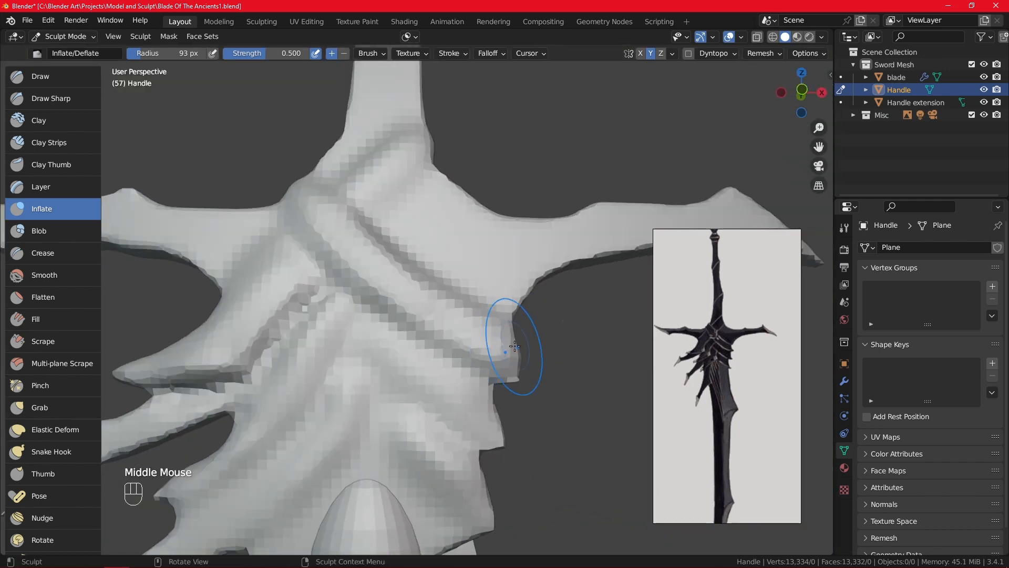
# - Inflate the upper end of the diagonal ridge near the neck, and smooth the ridge and its surrounding surface
pyautogui.press('KP_1')
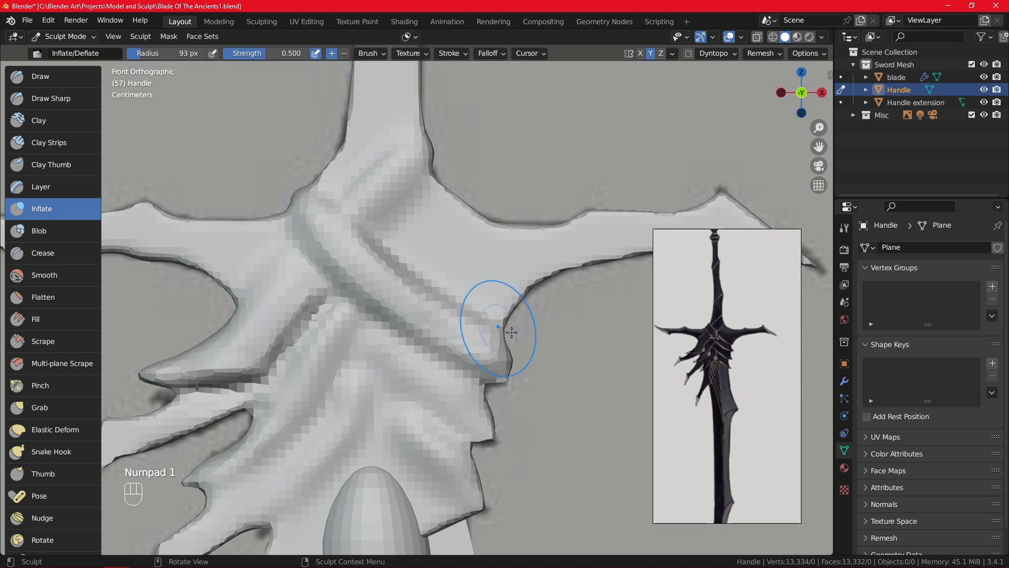
pyautogui.moveTo(419, 309)
pyautogui.keyDown('alt'); pyautogui.mouseDown(button='middle')
pyautogui.moveTo(486, 373)
pyautogui.moveTo(405, 300)
pyautogui.mouseUp(button='middle'); pyautogui.keyUp('alt')
pyautogui.moveTo(404, 300); pyautogui.dragTo(404, 300)
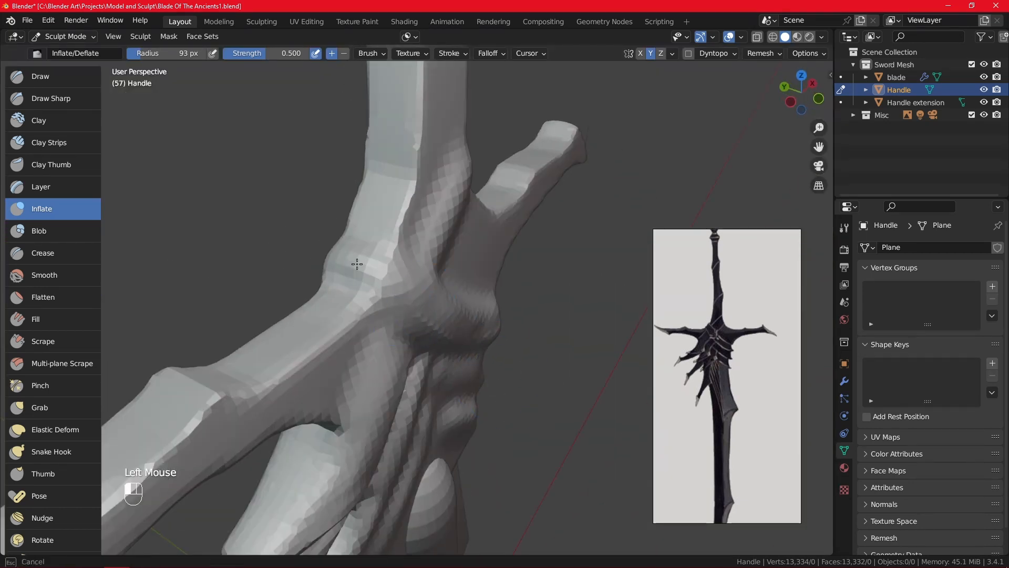
pyautogui.keyDown('alt'); pyautogui.moveTo(402, 280); pyautogui.dragTo(310, 219, button='middle'); pyautogui.keyUp('alt')
pyautogui.moveTo(311, 219)
pyautogui.keyDown('shift'); pyautogui.mouseDown()
pyautogui.moveTo(294, 220)
pyautogui.moveTo(330, 234)
pyautogui.mouseUp(); pyautogui.keyUp('shift')
pyautogui.moveTo(330, 234)
pyautogui.mouseDown(button='middle')
pyautogui.moveTo(475, 288)
pyautogui.moveTo(355, 290)
pyautogui.mouseUp(button='middle')
pyautogui.keyDown('shift'); pyautogui.moveTo(355, 290); pyautogui.dragTo(355, 290); pyautogui.keyUp('shift')
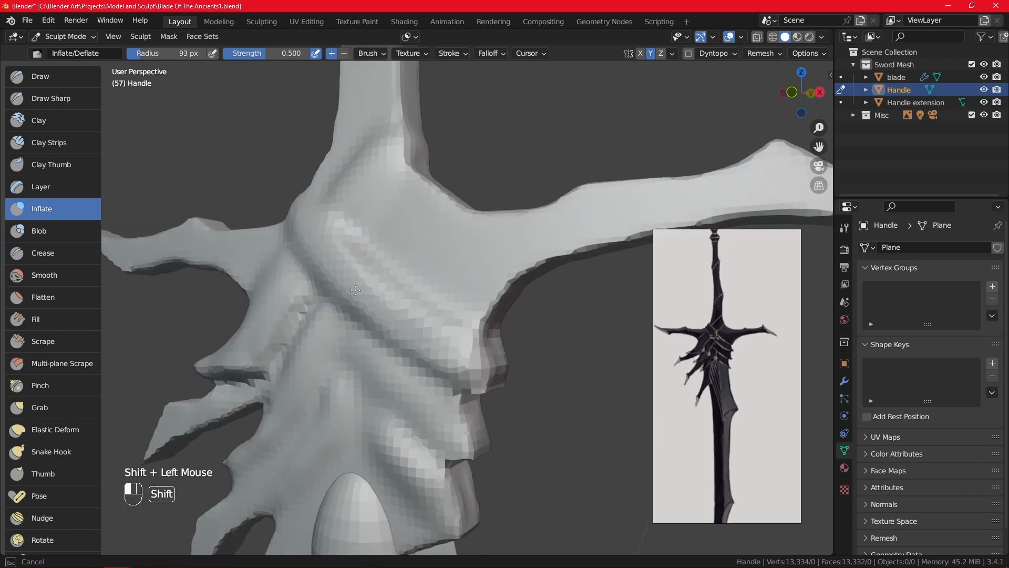
pyautogui.keyDown('shift'); pyautogui.moveTo(378, 249); pyautogui.dragTo(378, 248); pyautogui.keyUp('shift')
pyautogui.moveTo(378, 248)
pyautogui.mouseDown(button='middle')
pyautogui.moveTo(440, 288)
pyautogui.moveTo(434, 333)
pyautogui.mouseUp(button='middle')
pyautogui.keyDown('shift'); pyautogui.moveTo(435, 333); pyautogui.dragTo(461, 284); pyautogui.keyUp('shift')
pyautogui.moveTo(461, 284)
pyautogui.mouseDown(button='middle')
pyautogui.moveTo(468, 248)
pyautogui.moveTo(354, 336)
pyautogui.moveTo(426, 277)
pyautogui.mouseUp(button='middle')
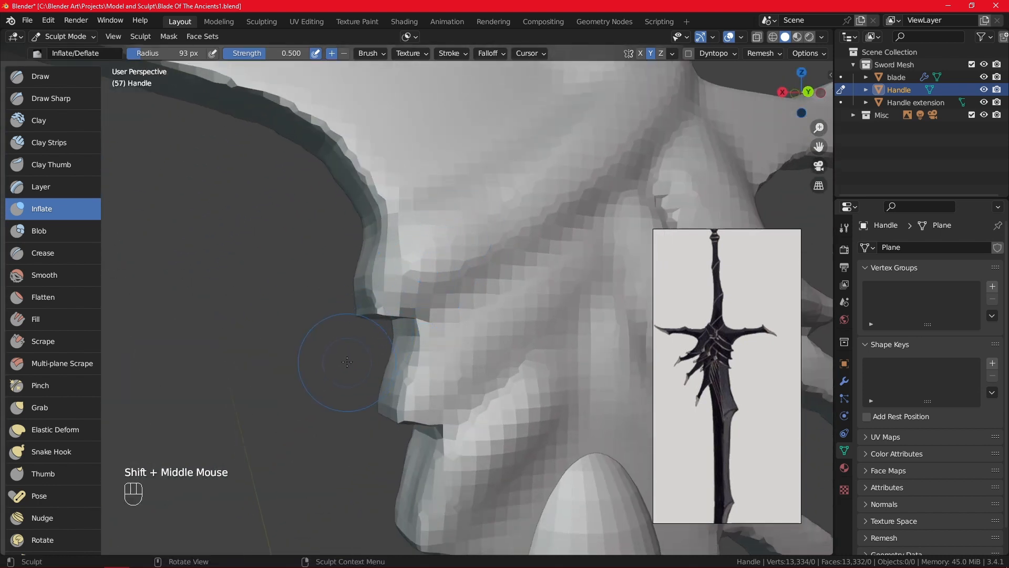
# - Pull the spur tip at the diagonal ridge's lower end outward with the Snake Hook brush in the front view
pyautogui.moveTo(332, 369); pyautogui.dragTo(601, 397, button='middle')
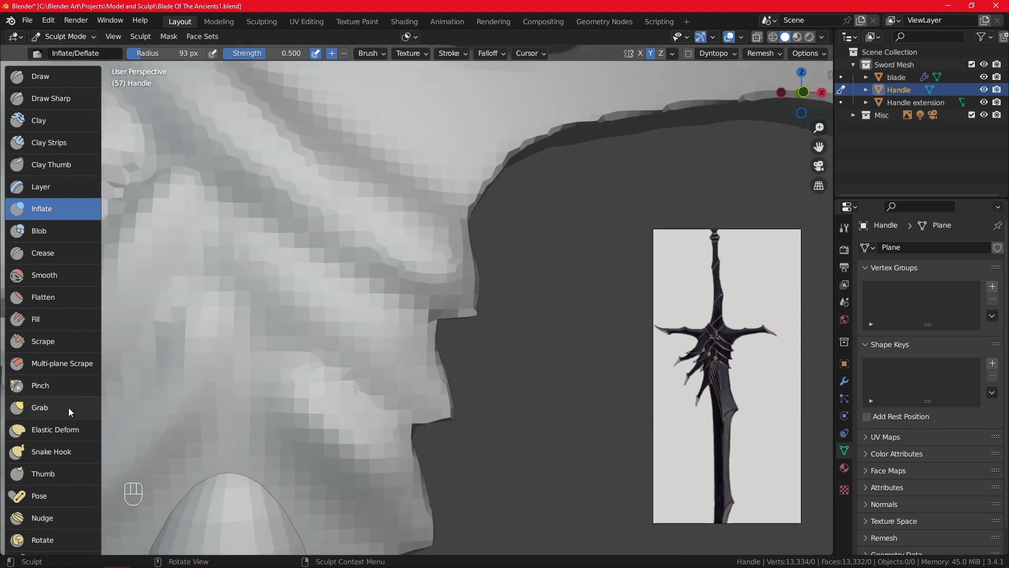
pyautogui.press('KP_1')
pyautogui.click(64, 450)
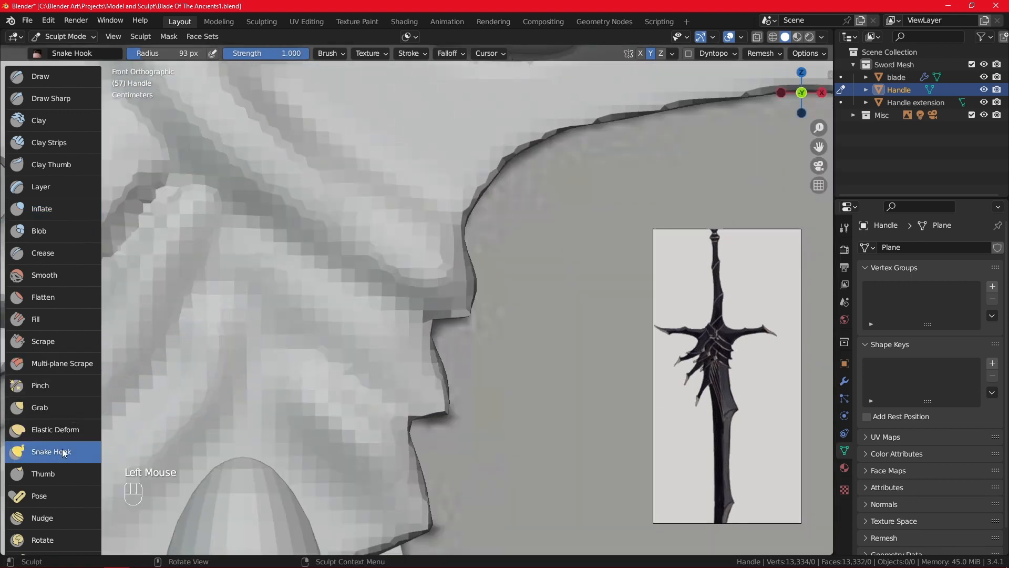
pyautogui.moveTo(468, 326)
pyautogui.keyDown('ctrl'); pyautogui.mouseDown(button='middle')
pyautogui.moveTo(480, 310)
pyautogui.moveTo(454, 303)
pyautogui.mouseUp(button='middle'); pyautogui.keyUp('ctrl')
pyautogui.moveTo(451, 300); pyautogui.dragTo(461, 308)
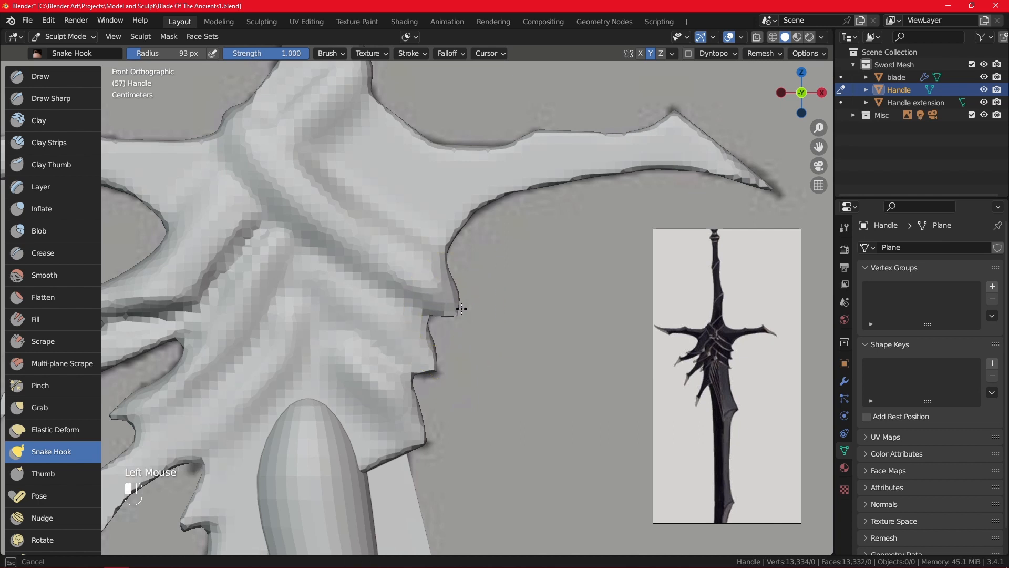
# - Remesh the handle at a 0.01 m voxel size and check the guard's ridges and spurs from several angles
pyautogui.moveTo(510, 294)
pyautogui.mouseDown(button='middle')
pyautogui.moveTo(401, 263)
pyautogui.moveTo(736, 91)
pyautogui.mouseUp(button='middle')
pyautogui.click(765, 53)
pyautogui.click(755, 173)
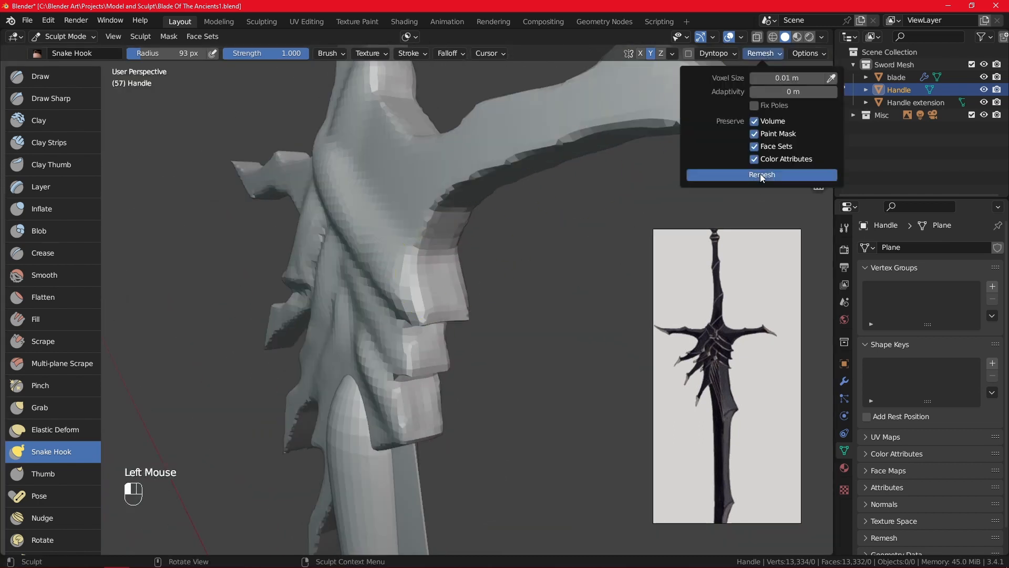
pyautogui.moveTo(608, 281)
pyautogui.keyDown('alt'); pyautogui.mouseDown(button='middle')
pyautogui.moveTo(496, 297)
pyautogui.moveTo(518, 338)
pyautogui.mouseUp(button='middle'); pyautogui.keyUp('alt')
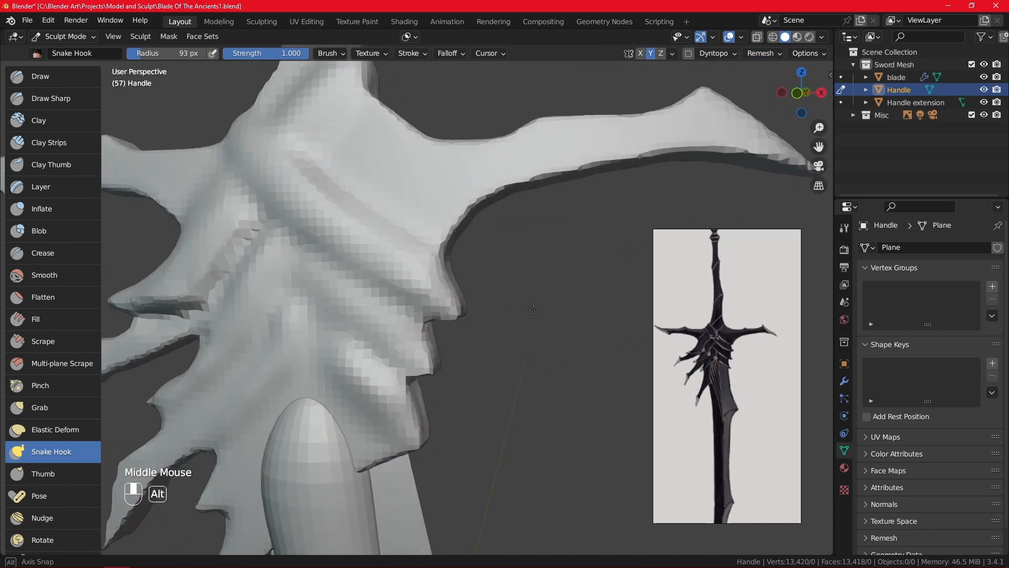
pyautogui.moveTo(513, 266)
pyautogui.keyDown('ctrl'); pyautogui.mouseDown(button='middle')
pyautogui.moveTo(515, 216)
pyautogui.moveTo(502, 235)
pyautogui.moveTo(479, 238)
pyautogui.mouseUp(button='middle'); pyautogui.keyUp('ctrl')
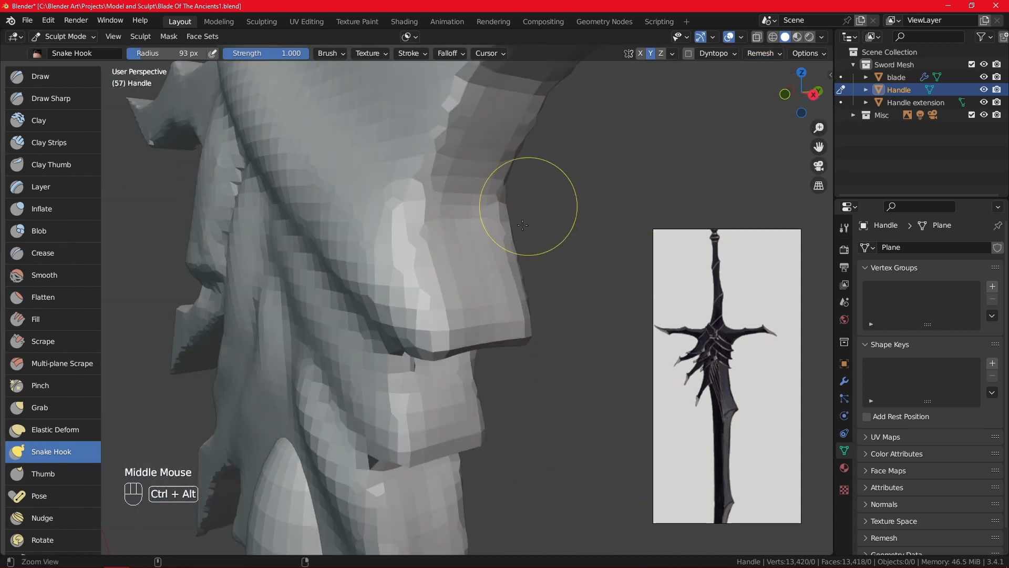
pyautogui.moveTo(529, 207)
pyautogui.keyDown('ctrl'); pyautogui.mouseDown(button='middle')
pyautogui.moveTo(489, 339)
pyautogui.moveTo(574, 302)
pyautogui.mouseUp(button='middle'); pyautogui.keyUp('ctrl')
pyautogui.moveTo(489, 306)
pyautogui.keyDown('shift'); pyautogui.mouseDown(button='middle')
pyautogui.moveTo(468, 243)
pyautogui.moveTo(480, 257)
pyautogui.moveTo(480, 191)
pyautogui.moveTo(374, 292)
pyautogui.moveTo(436, 228)
pyautogui.moveTo(417, 286)
pyautogui.moveTo(509, 236)
pyautogui.moveTo(442, 426)
pyautogui.mouseUp(button='middle'); pyautogui.keyUp('shift')
pyautogui.moveTo(438, 332); pyautogui.dragTo(455, 352, button='middle')
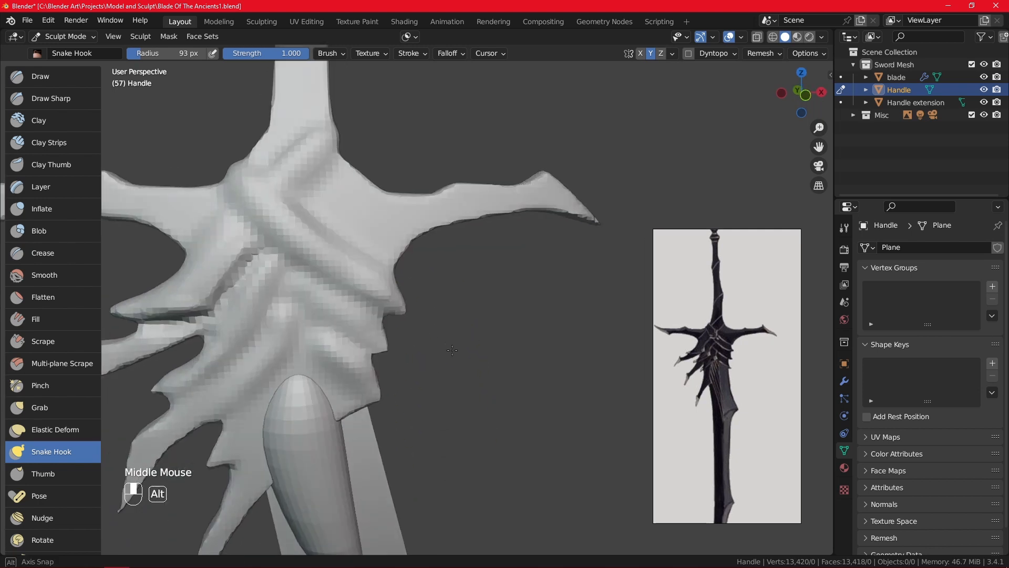
# - In the front view, pull the right-hand spur at the diagonal ridge's lower end out to the reference outline with the Snake Hook brush
pyautogui.moveTo(469, 311)
pyautogui.keyDown('shift'); pyautogui.mouseDown(button='middle')
pyautogui.moveTo(481, 350)
pyautogui.moveTo(469, 337)
pyautogui.moveTo(433, 349)
pyautogui.moveTo(443, 331)
pyautogui.moveTo(477, 332)
pyautogui.mouseUp(button='middle'); pyautogui.keyUp('shift')
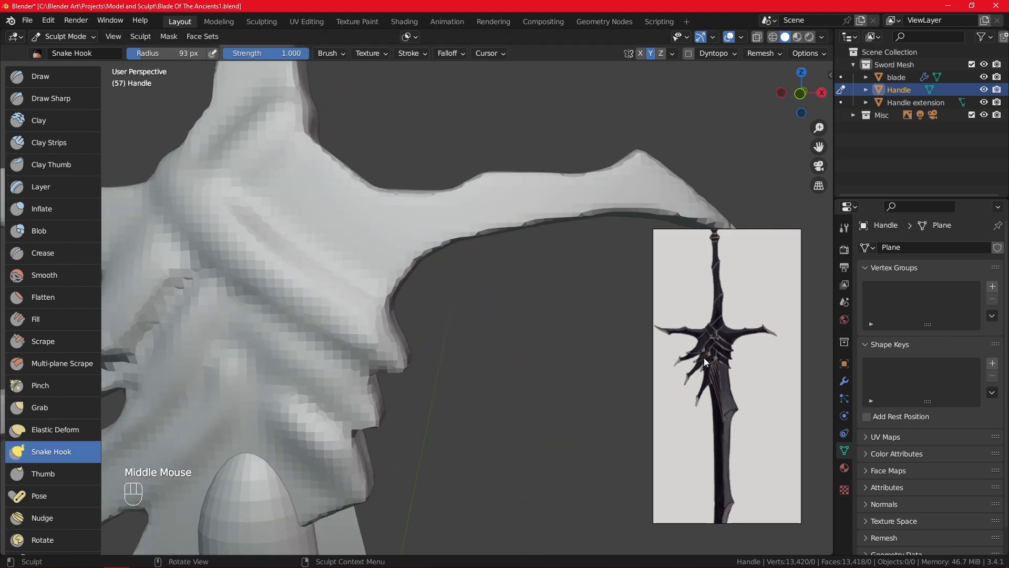
pyautogui.scroll(5, 740, 336)
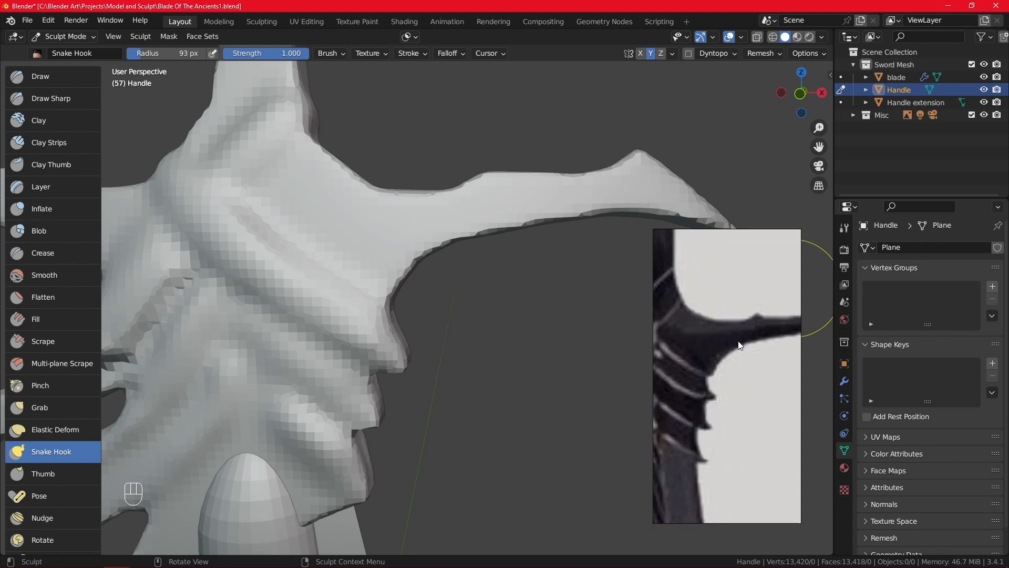
pyautogui.press('KP_1')
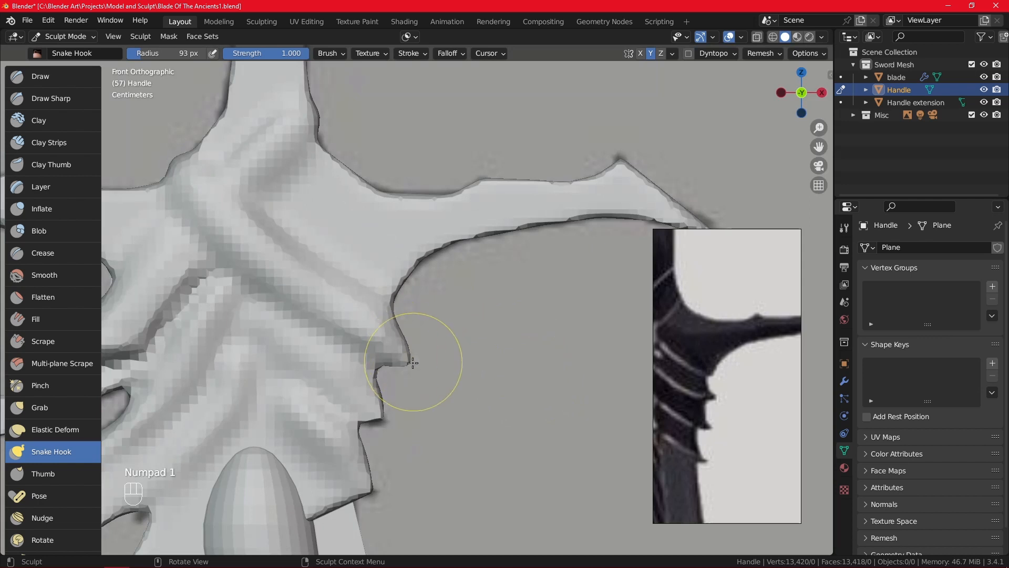
pyautogui.moveTo(413, 363); pyautogui.dragTo(422, 357)
# - Switch to the Grab brush and voxel-remesh the handle after the spur edit
pyautogui.click(63, 426)
pyautogui.click(40, 407)
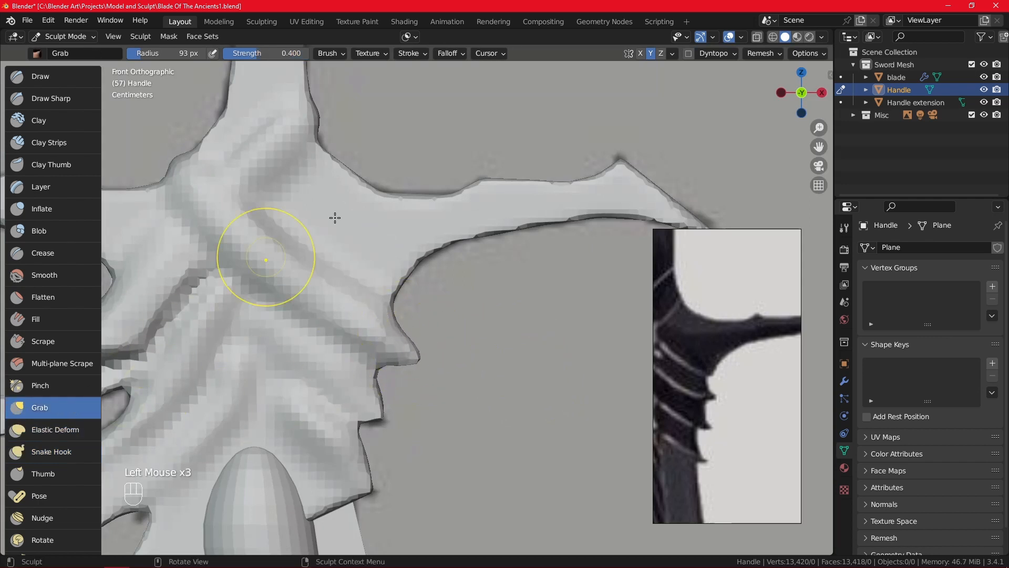
pyautogui.click(763, 53)
pyautogui.click(763, 174)
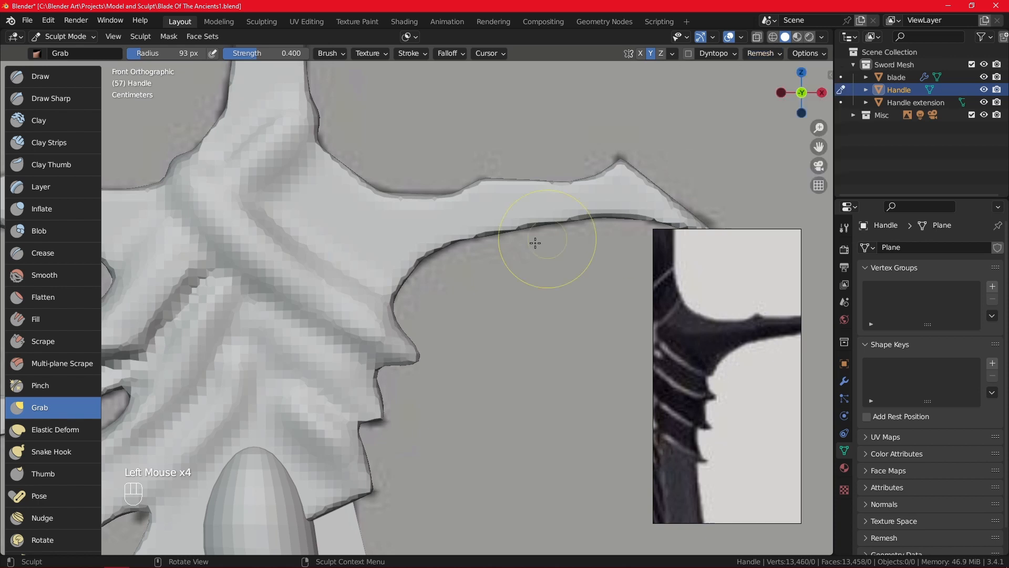
pyautogui.click(402, 326)
# - Examine the guard's crossing ridges and left-hand claws from angled views and the front view
pyautogui.moveTo(579, 169)
pyautogui.keyDown('ctrl'); pyautogui.mouseDown(button='middle')
pyautogui.moveTo(562, 247)
pyautogui.moveTo(557, 158)
pyautogui.moveTo(543, 245)
pyautogui.mouseUp(button='middle'); pyautogui.keyUp('ctrl')
pyautogui.moveTo(621, 229)
pyautogui.keyDown('shift'); pyautogui.mouseDown(button='middle')
pyautogui.moveTo(443, 314)
pyautogui.moveTo(462, 270)
pyautogui.moveTo(461, 223)
pyautogui.moveTo(346, 236)
pyautogui.moveTo(397, 273)
pyautogui.moveTo(584, 327)
pyautogui.moveTo(727, 310)
pyautogui.moveTo(545, 276)
pyautogui.moveTo(361, 314)
pyautogui.mouseUp(button='middle'); pyautogui.keyUp('shift')
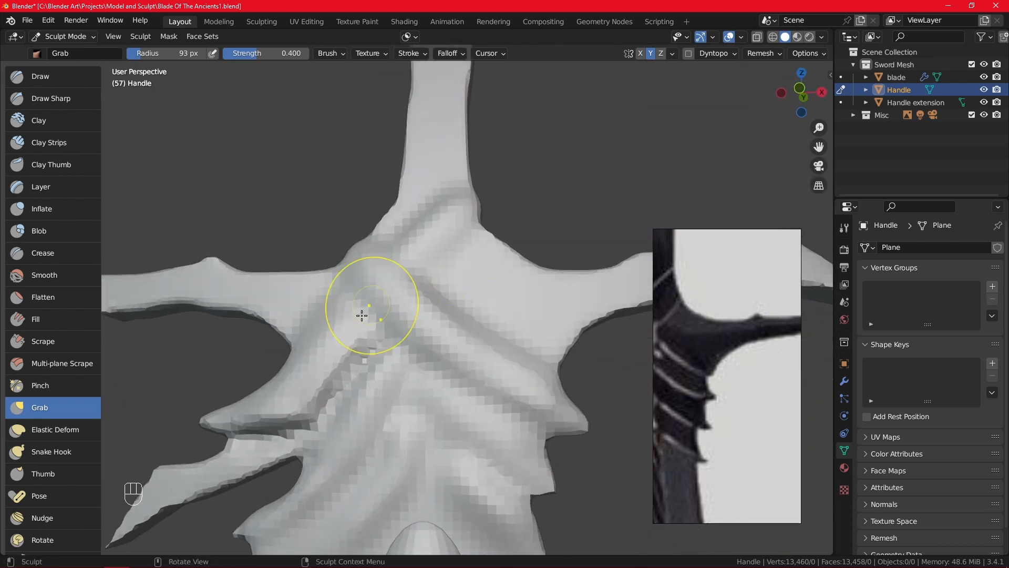
pyautogui.scroll(-3, 456, 266)
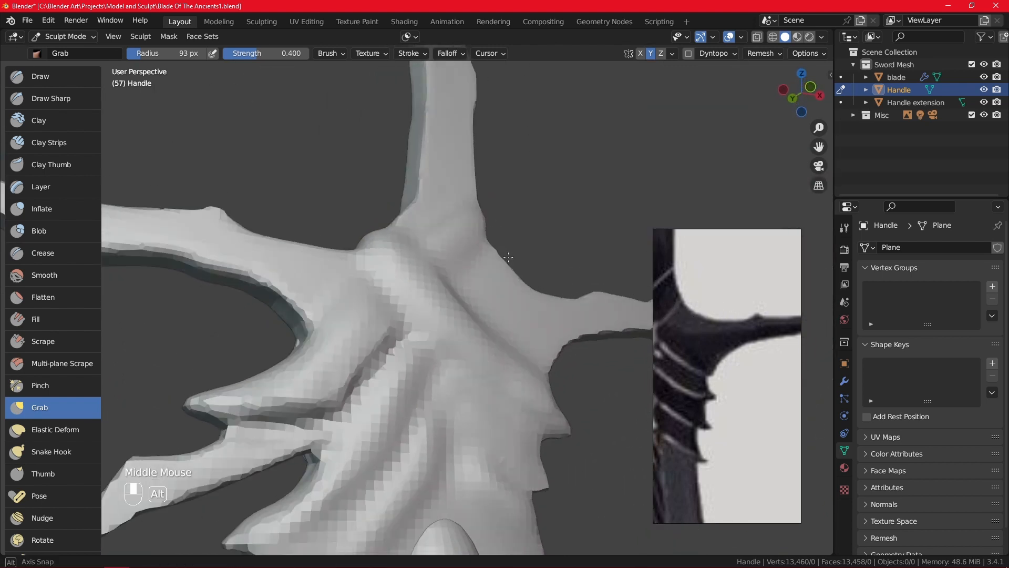
pyautogui.moveTo(541, 226)
pyautogui.keyDown('ctrl'); pyautogui.mouseDown(button='middle')
pyautogui.moveTo(525, 353)
pyautogui.moveTo(511, 370)
pyautogui.mouseUp(button='middle'); pyautogui.keyUp('ctrl')
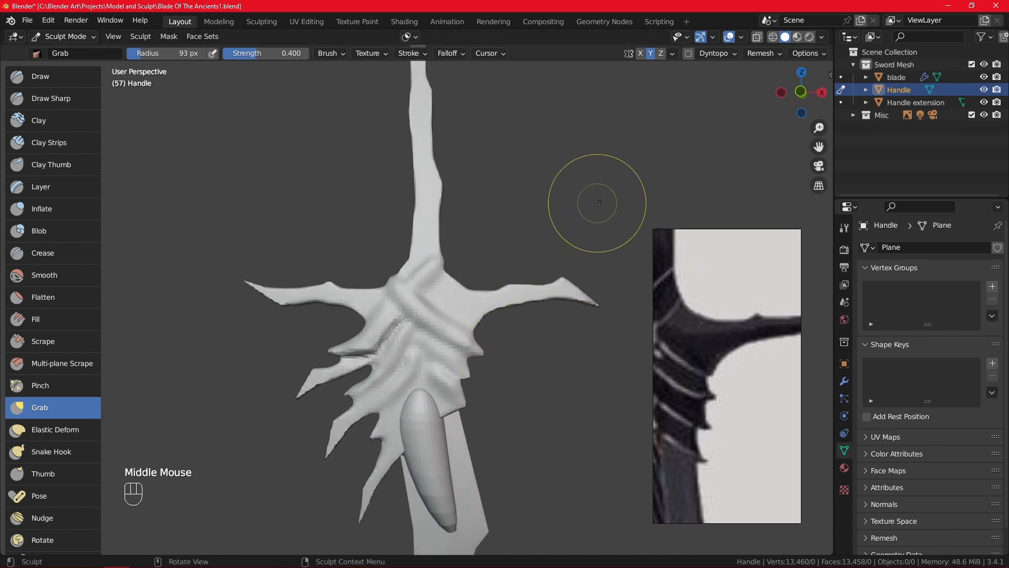
pyautogui.press('KP_1')
pyautogui.keyDown('shift'); pyautogui.moveTo(522, 326); pyautogui.dragTo(358, 247, button='middle'); pyautogui.keyUp('shift')
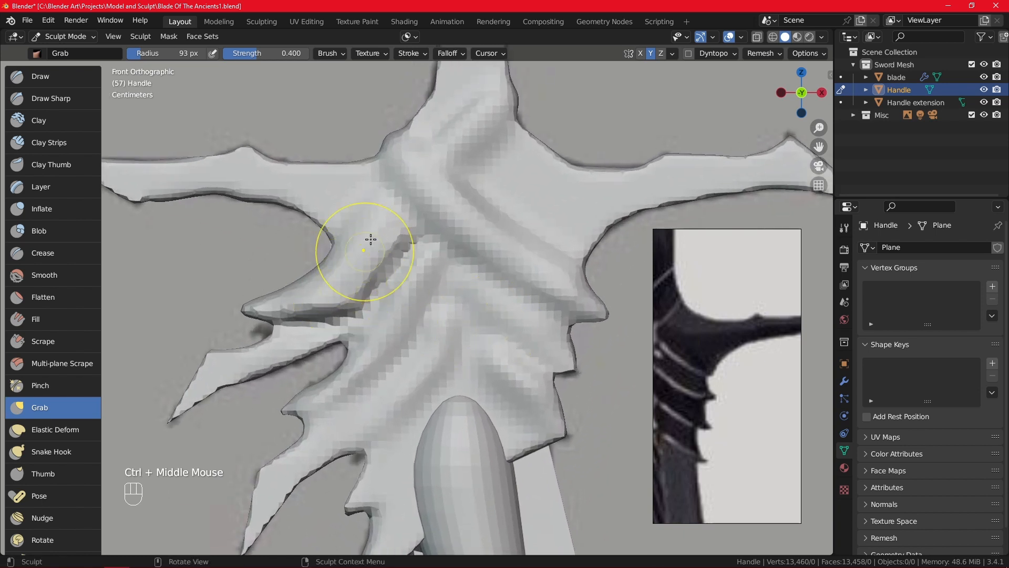
pyautogui.keyDown('shift'); pyautogui.moveTo(446, 382); pyautogui.dragTo(479, 331, button='middle'); pyautogui.keyUp('shift')
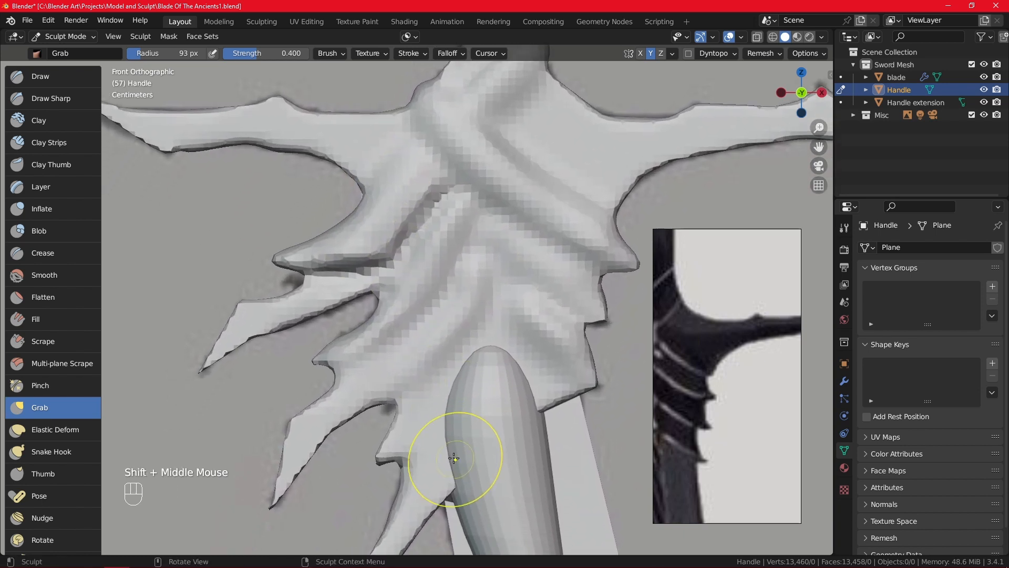
pyautogui.moveTo(464, 300); pyautogui.dragTo(464, 300)
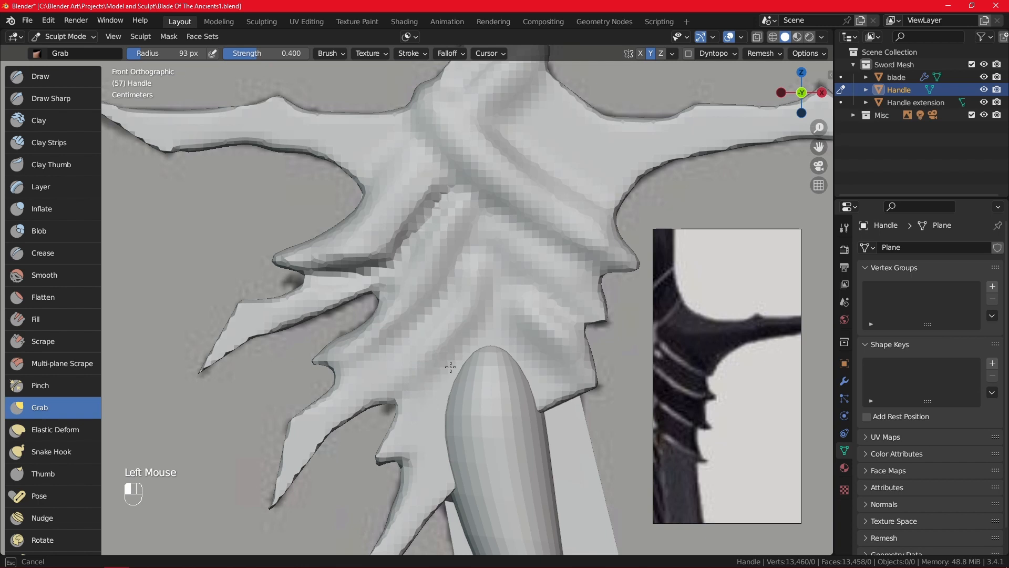
pyautogui.moveTo(473, 391); pyautogui.dragTo(509, 364)
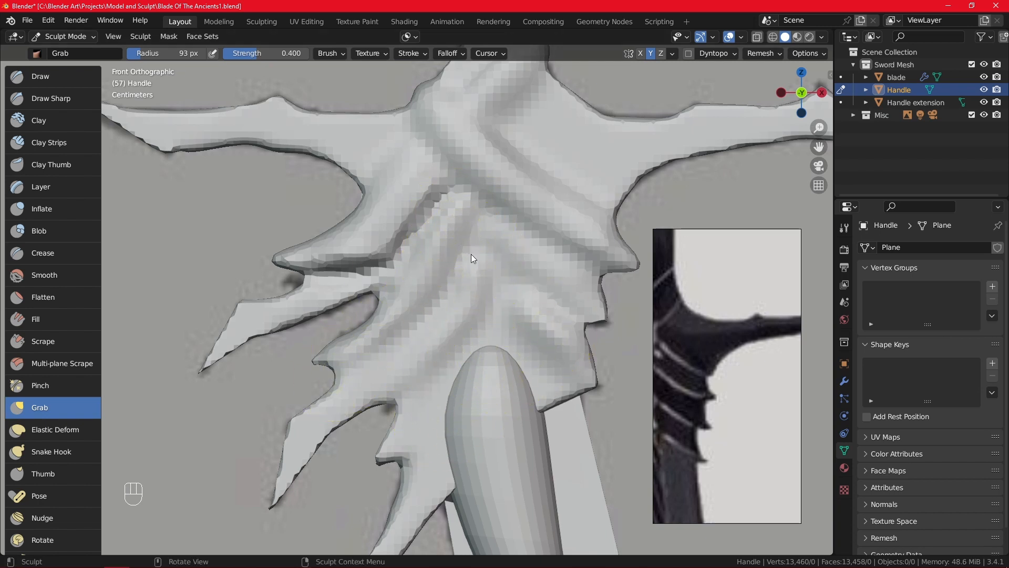
# - Compare the guard's lower ridges and claws with the close-up reference image and the X-ray overlay of the background sword
pyautogui.moveTo(662, 407); pyautogui.dragTo(793, 405)
pyautogui.moveTo(722, 411); pyautogui.dragTo(733, 411)
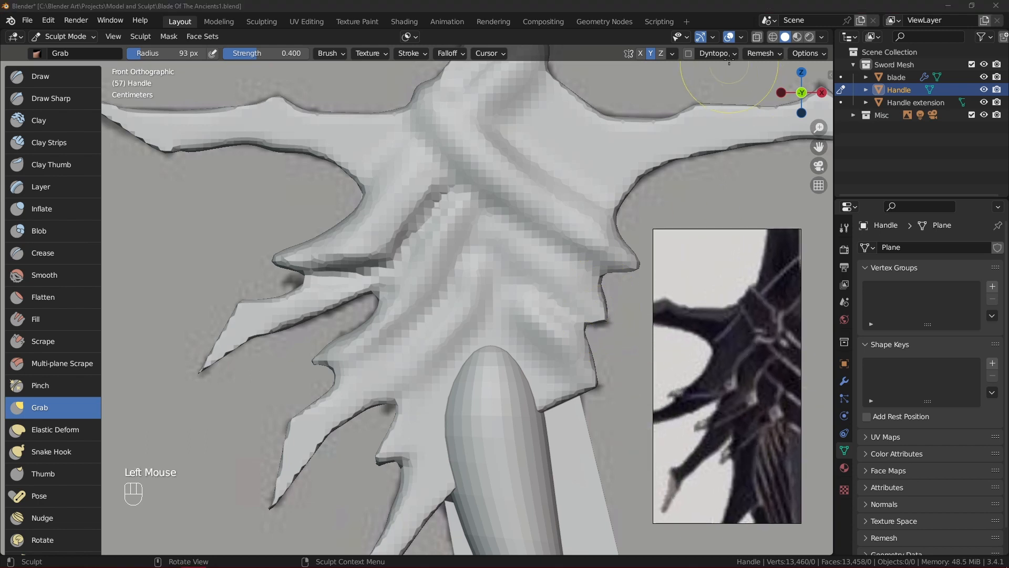
pyautogui.click(758, 39)
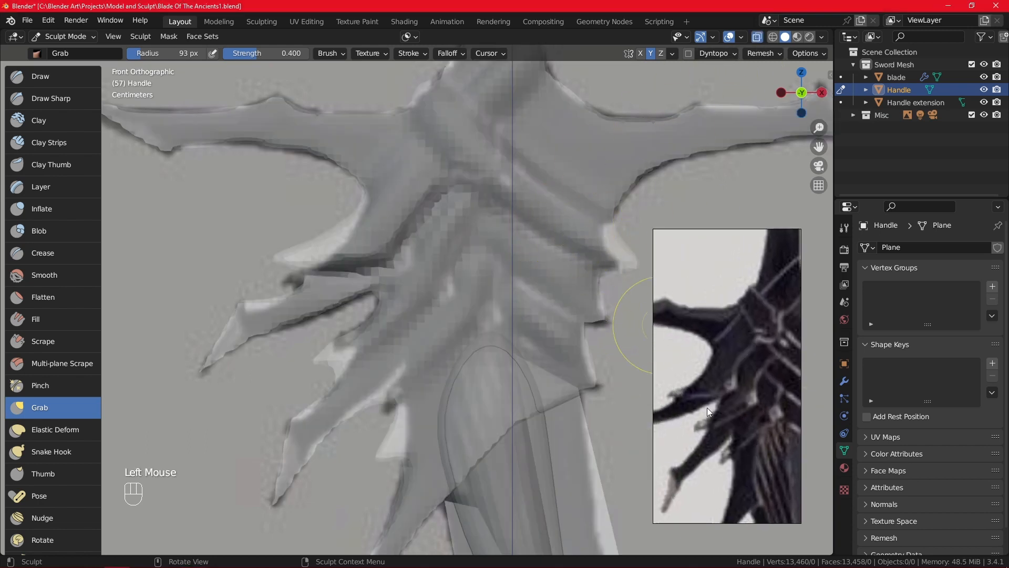
pyautogui.scroll(2, 714, 433)
pyautogui.moveTo(723, 462); pyautogui.dragTo(751, 316)
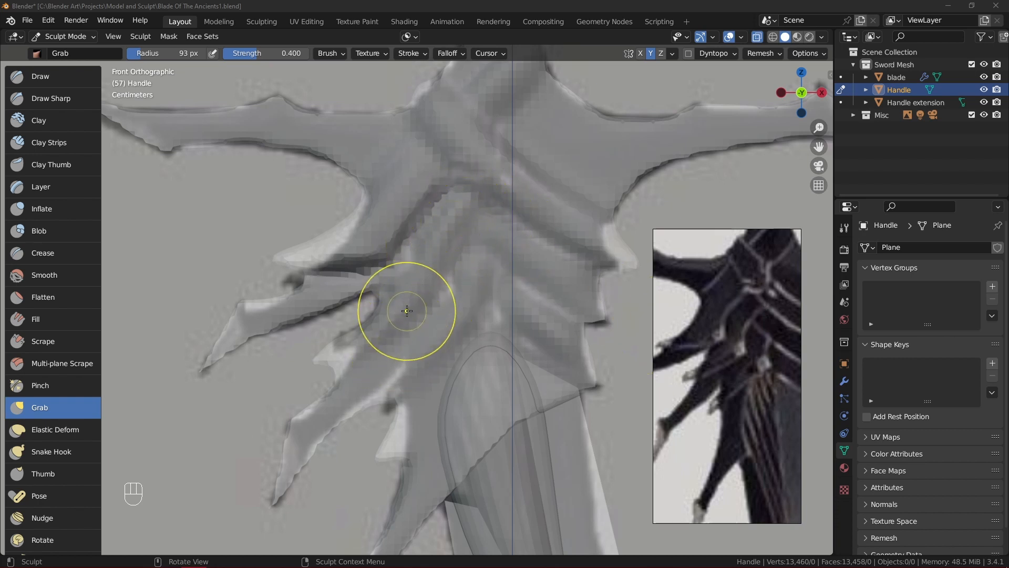
pyautogui.click(69, 74)
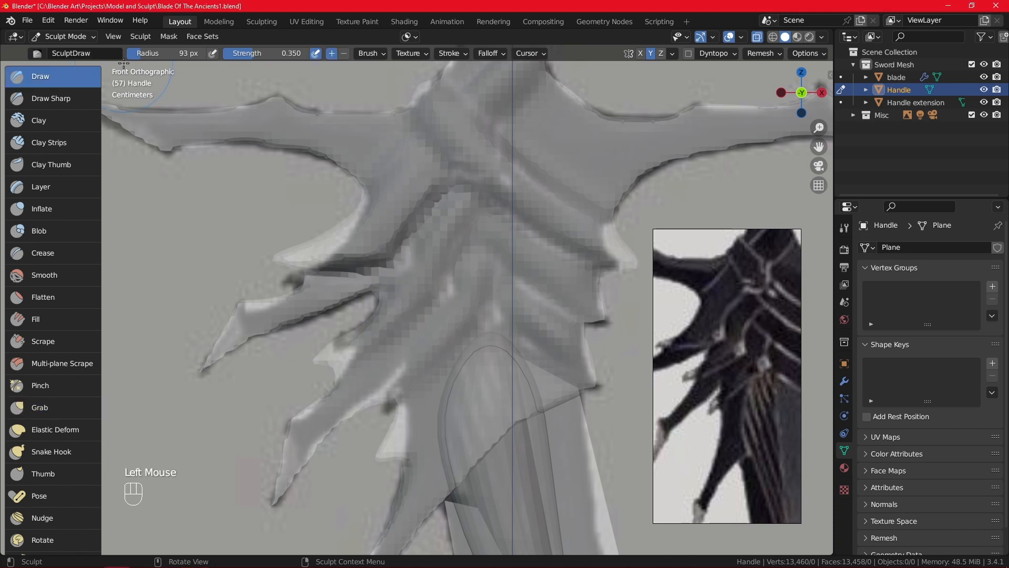
pyautogui.click(757, 38)
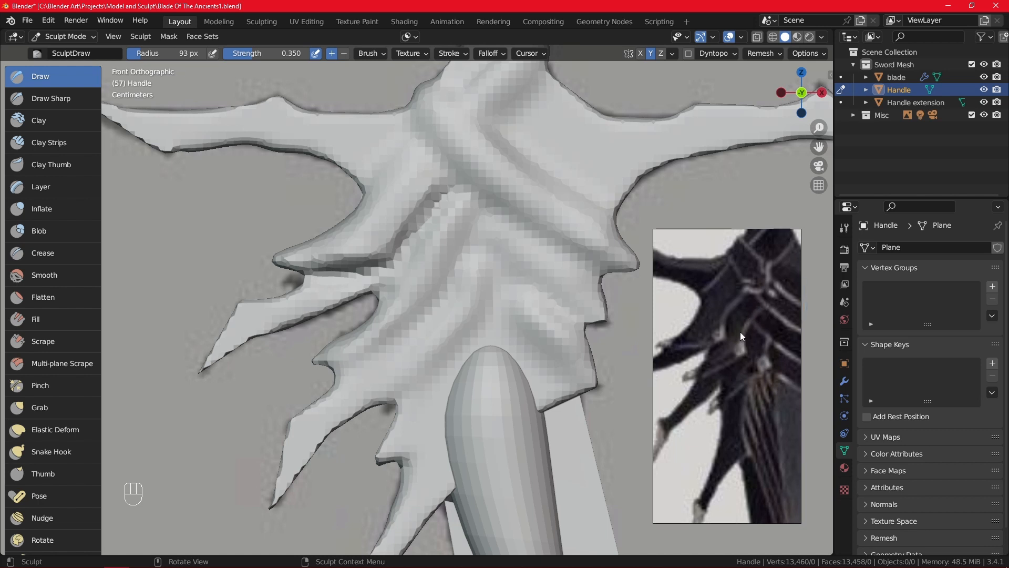
pyautogui.click(757, 38)
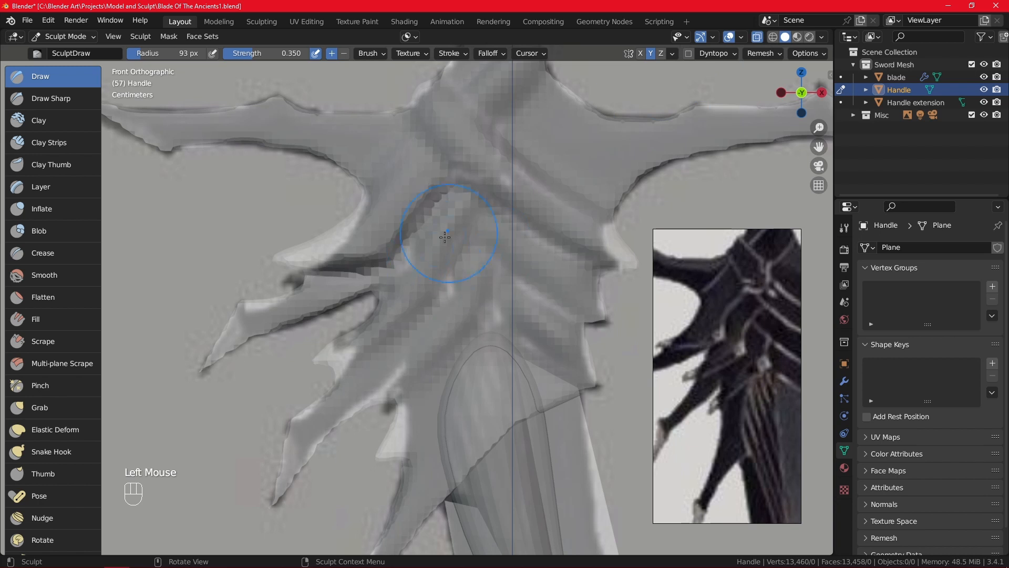
pyautogui.click(757, 38)
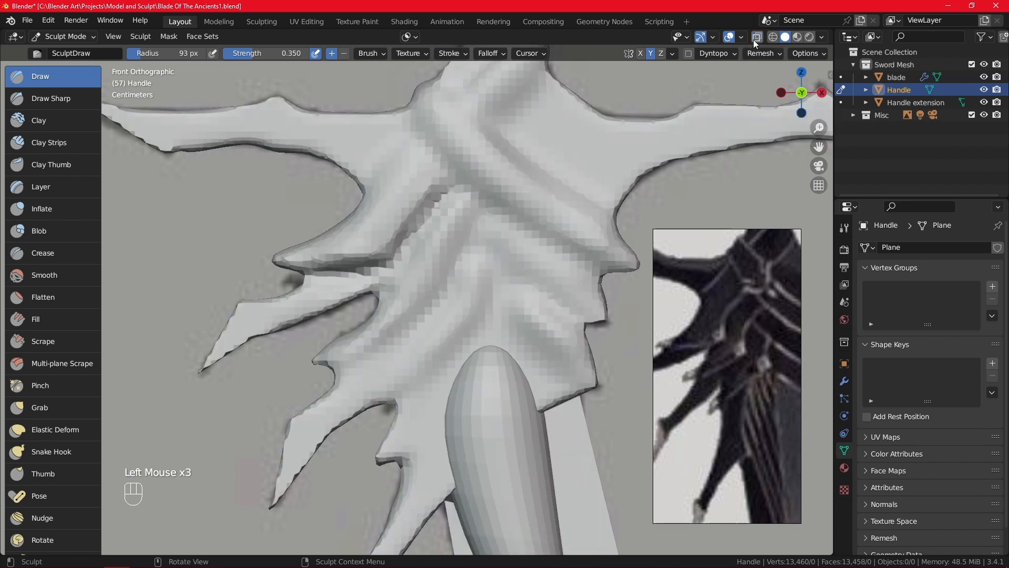
pyautogui.doubleClick(732, 342)
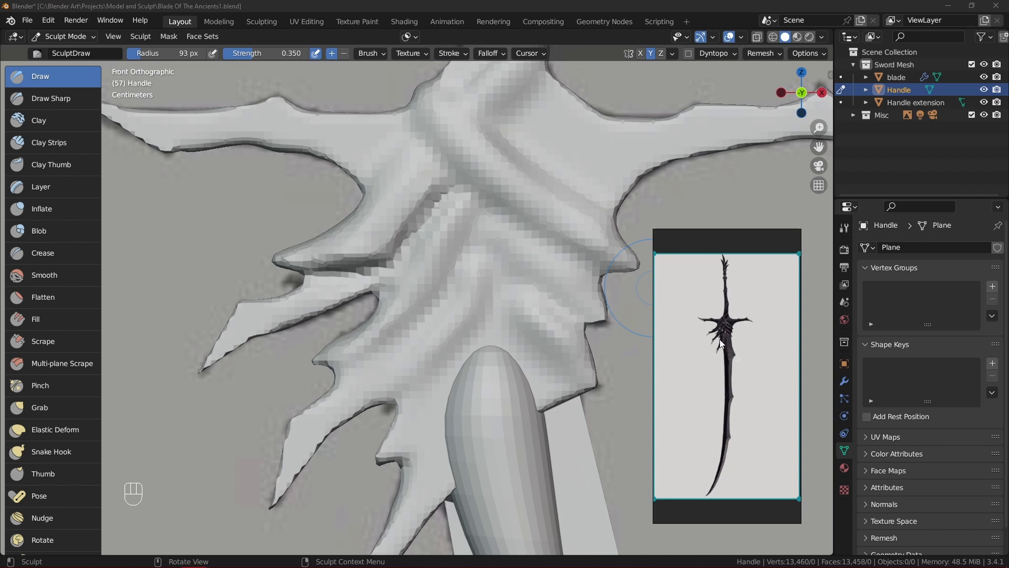
pyautogui.scroll(6, 721, 341)
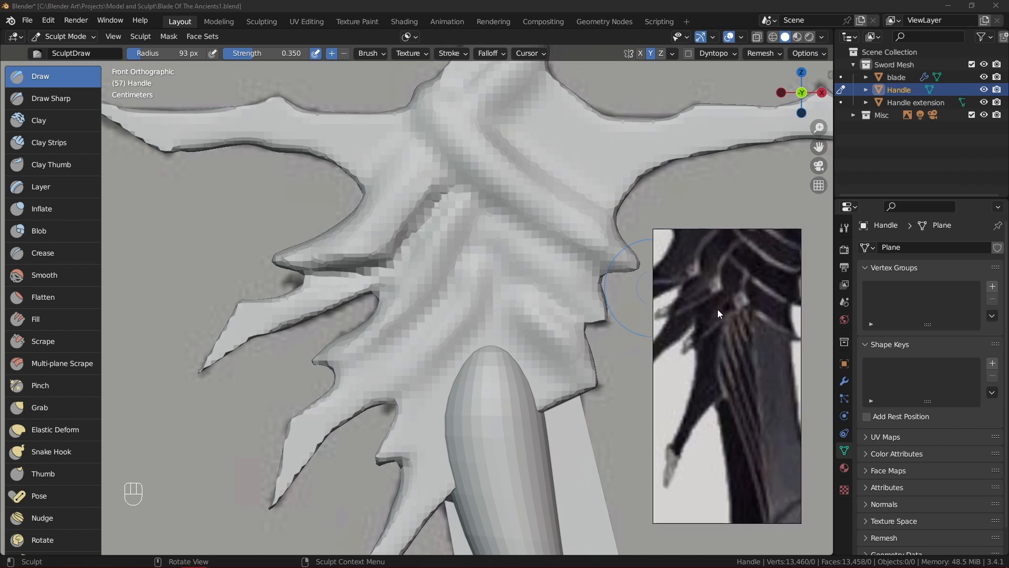
pyautogui.scroll(2, 750, 374)
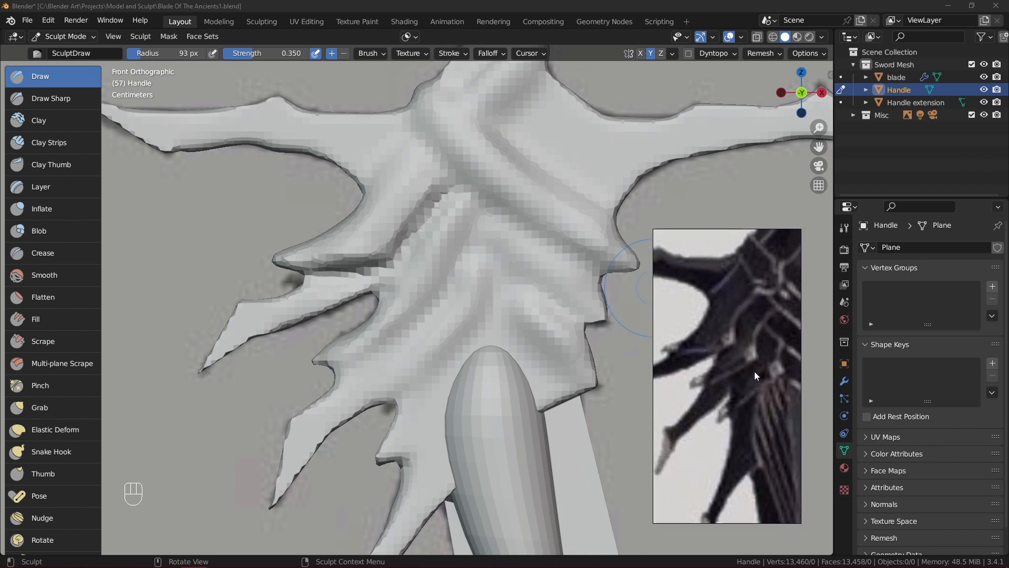
# - Build up a diagonal ridge below the crossing toward the left claws with the Draw brush at a 46 px radius and 0.350 strength
pyautogui.click(79, 81)
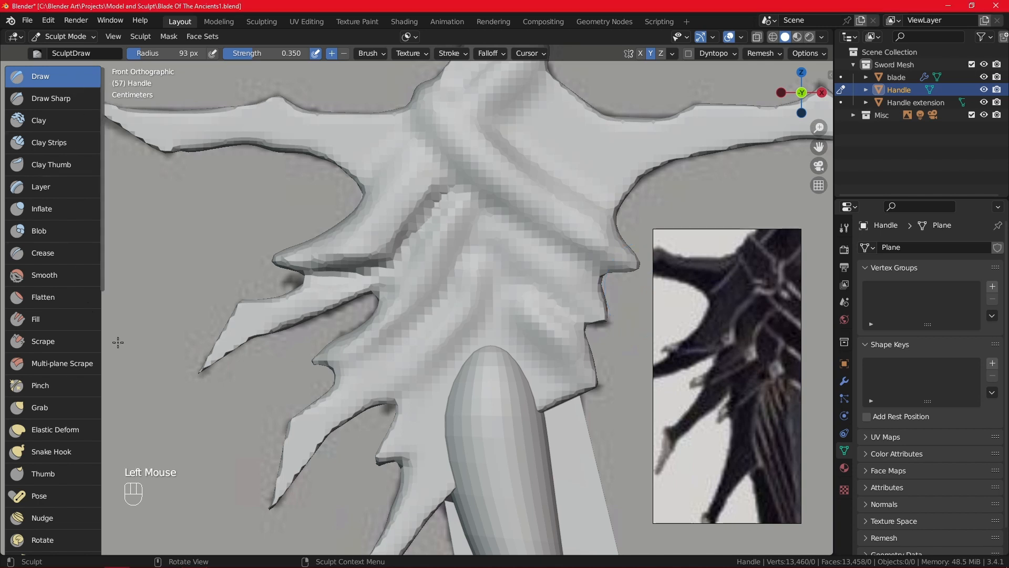
pyautogui.press('f')
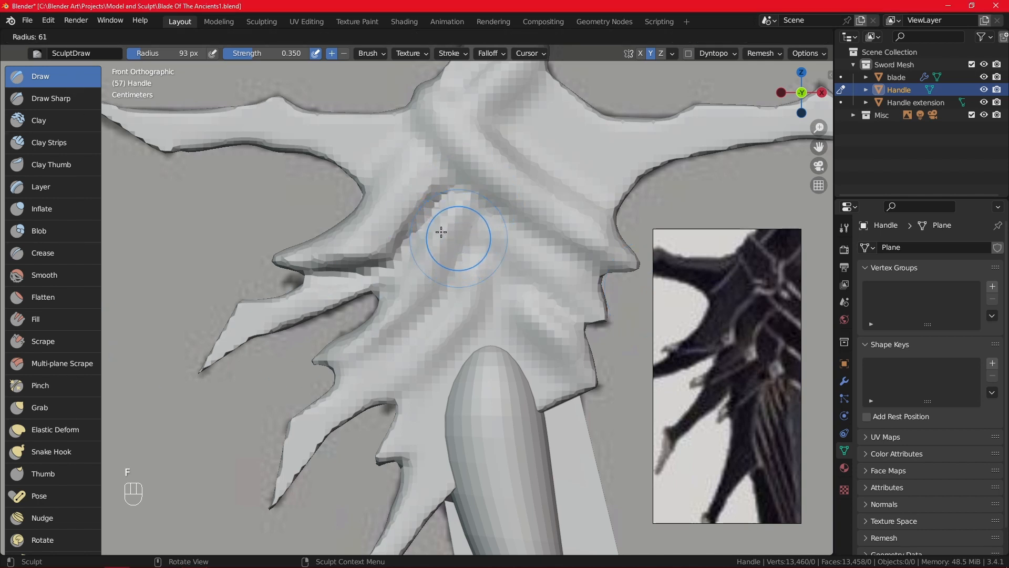
pyautogui.click(432, 234)
pyautogui.keyDown('alt'); pyautogui.moveTo(446, 227); pyautogui.dragTo(457, 218); pyautogui.keyUp('alt')
pyautogui.moveTo(454, 205); pyautogui.dragTo(410, 271)
pyautogui.moveTo(458, 209)
pyautogui.mouseDown(button='middle')
pyautogui.moveTo(475, 180)
pyautogui.moveTo(435, 234)
pyautogui.moveTo(478, 263)
pyautogui.moveTo(444, 228)
pyautogui.mouseUp(button='middle')
pyautogui.moveTo(504, 254); pyautogui.dragTo(486, 211, button='middle')
pyautogui.moveTo(473, 212); pyautogui.dragTo(410, 306)
pyautogui.moveTo(447, 247); pyautogui.dragTo(393, 321)
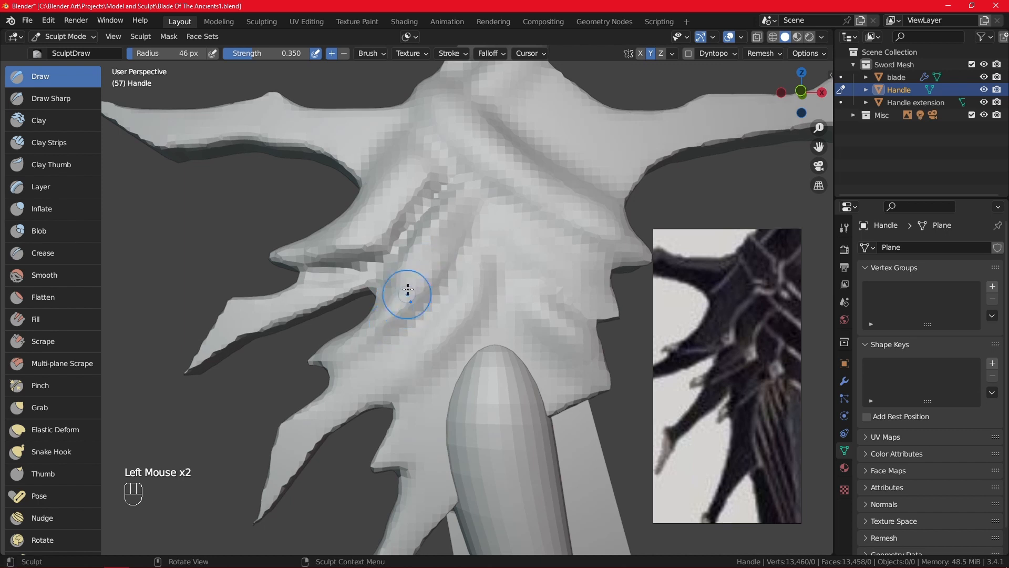
# - Strengthen the new diagonal ridge and extend it down to the short left-hand spur with more Draw brush strokes
pyautogui.press('KP_1')
pyautogui.moveTo(484, 216); pyautogui.dragTo(409, 320)
pyautogui.moveTo(410, 321); pyautogui.dragTo(493, 215)
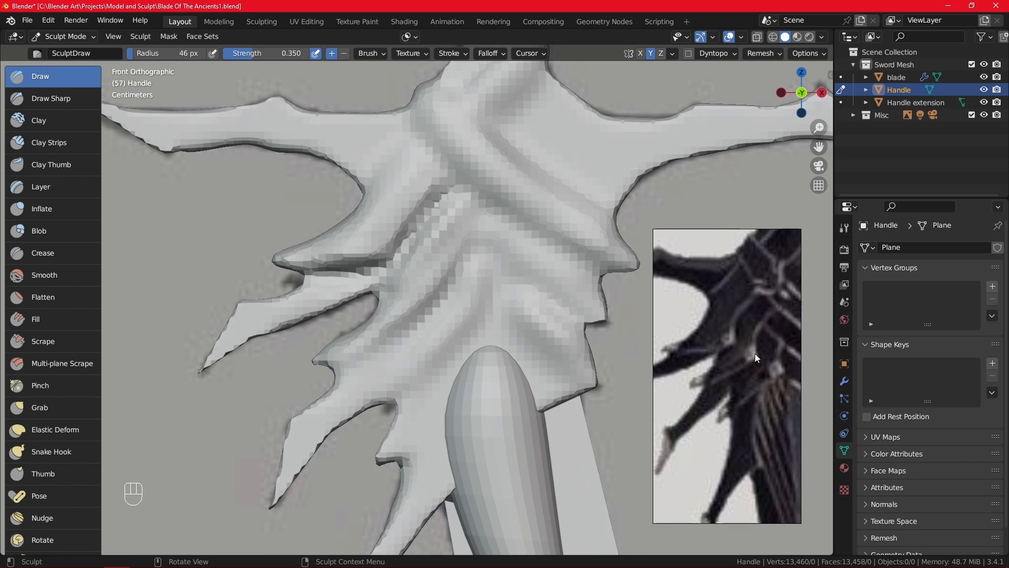
pyautogui.moveTo(455, 235); pyautogui.dragTo(334, 354)
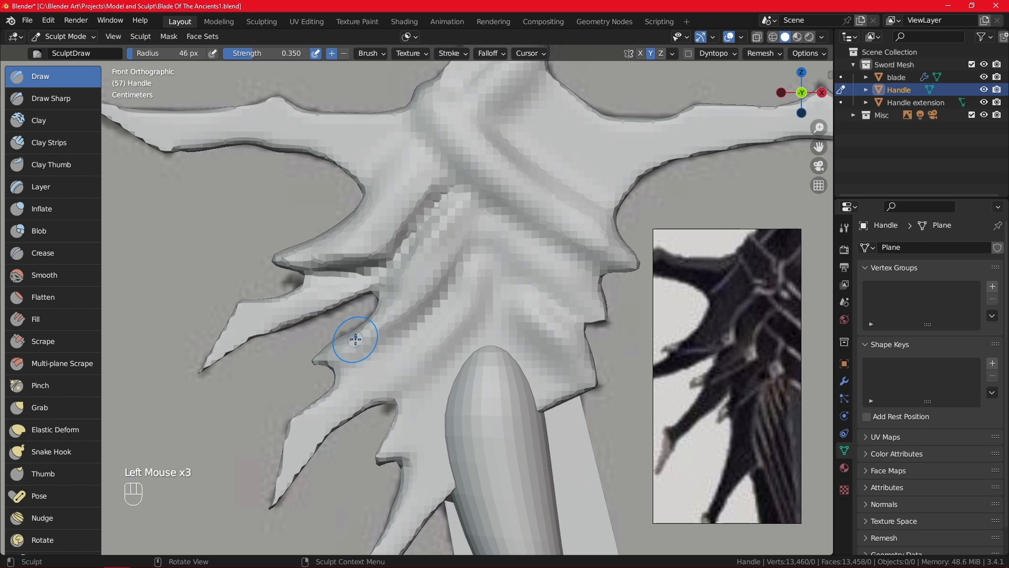
pyautogui.moveTo(408, 304); pyautogui.dragTo(344, 360)
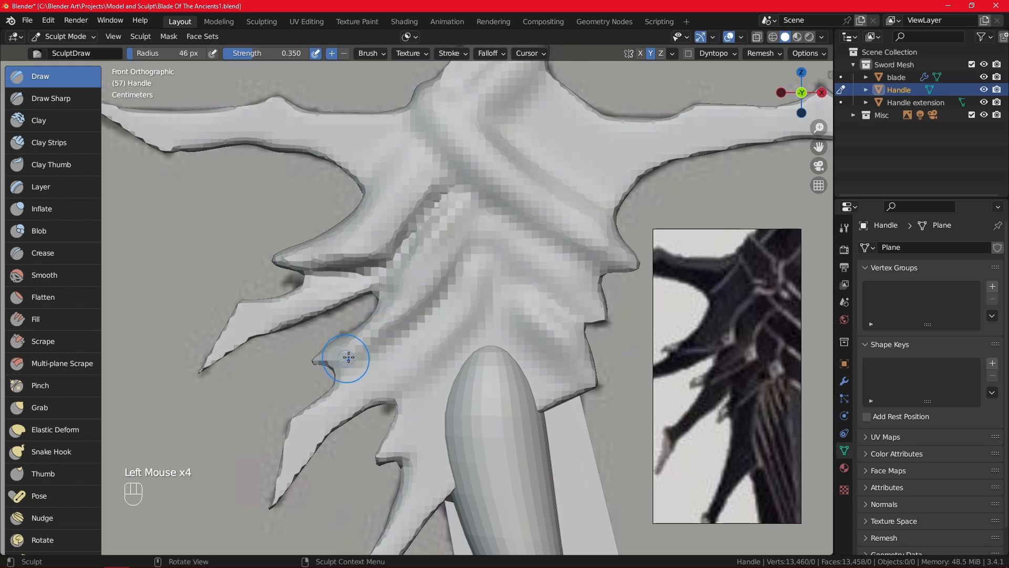
pyautogui.keyDown('alt'); pyautogui.moveTo(349, 356); pyautogui.dragTo(400, 349, button='middle'); pyautogui.keyUp('alt')
pyautogui.moveTo(428, 301)
pyautogui.mouseDown()
pyautogui.moveTo(406, 331)
pyautogui.moveTo(368, 337)
pyautogui.mouseUp()
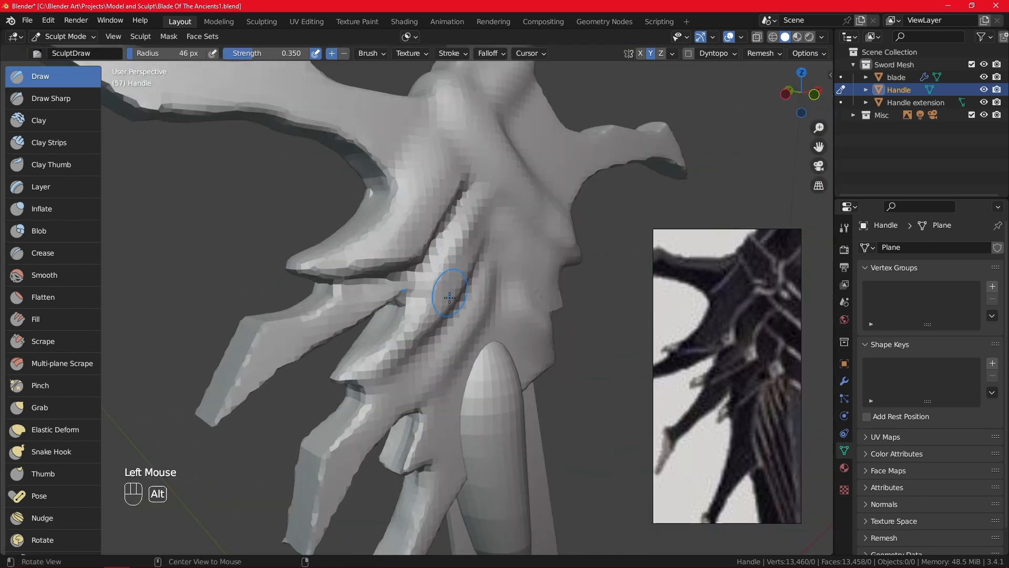
# - Raise the ridge's upper end under the crossing and thicken its length from angled views with the Draw brush
pyautogui.keyDown('alt'); pyautogui.moveTo(450, 289); pyautogui.dragTo(402, 285, button='middle'); pyautogui.keyUp('alt')
pyautogui.moveTo(461, 245); pyautogui.dragTo(480, 202)
pyautogui.moveTo(469, 244)
pyautogui.keyDown('alt'); pyautogui.mouseDown(button='middle')
pyautogui.moveTo(480, 221)
pyautogui.moveTo(462, 210)
pyautogui.moveTo(473, 232)
pyautogui.mouseUp(button='middle'); pyautogui.keyUp('alt')
pyautogui.moveTo(469, 216); pyautogui.dragTo(378, 337)
pyautogui.moveTo(378, 337)
pyautogui.keyDown('alt'); pyautogui.mouseDown(button='middle')
pyautogui.moveTo(494, 326)
pyautogui.moveTo(389, 315)
pyautogui.moveTo(494, 313)
pyautogui.moveTo(384, 306)
pyautogui.moveTo(401, 328)
pyautogui.mouseUp(button='middle'); pyautogui.keyUp('alt')
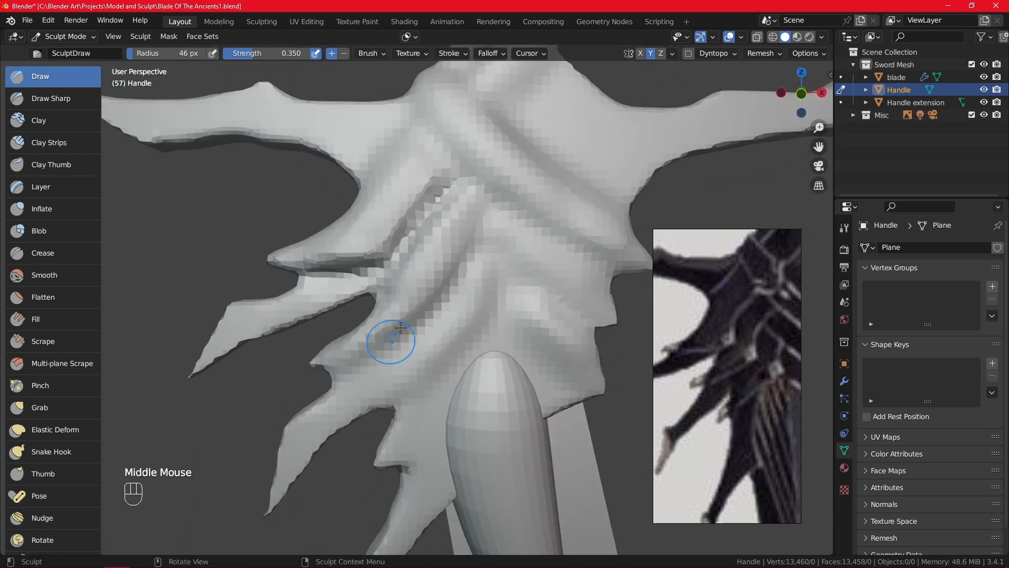
pyautogui.moveTo(473, 237)
pyautogui.keyDown('shift'); pyautogui.mouseDown(button='middle')
pyautogui.moveTo(480, 300)
pyautogui.moveTo(487, 284)
pyautogui.moveTo(473, 247)
pyautogui.mouseUp(button='middle'); pyautogui.keyUp('shift')
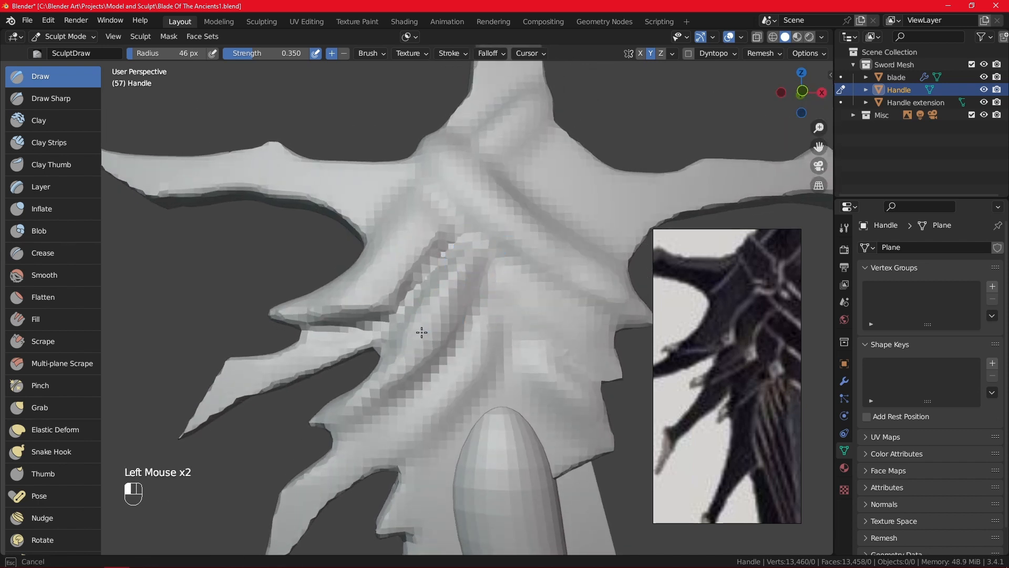
pyautogui.moveTo(422, 332); pyautogui.dragTo(395, 363)
# - Check the relief of the new diagonal ridge and the surrounding claws from several angles and the front view
pyautogui.moveTo(421, 367)
pyautogui.keyDown('alt'); pyautogui.mouseDown(button='middle')
pyautogui.moveTo(542, 368)
pyautogui.moveTo(450, 385)
pyautogui.moveTo(459, 388)
pyautogui.mouseUp(button='middle'); pyautogui.keyUp('alt')
pyautogui.moveTo(460, 387)
pyautogui.keyDown('shift'); pyautogui.mouseDown(button='middle')
pyautogui.moveTo(473, 401)
pyautogui.moveTo(487, 361)
pyautogui.moveTo(414, 399)
pyautogui.mouseUp(button='middle'); pyautogui.keyUp('shift')
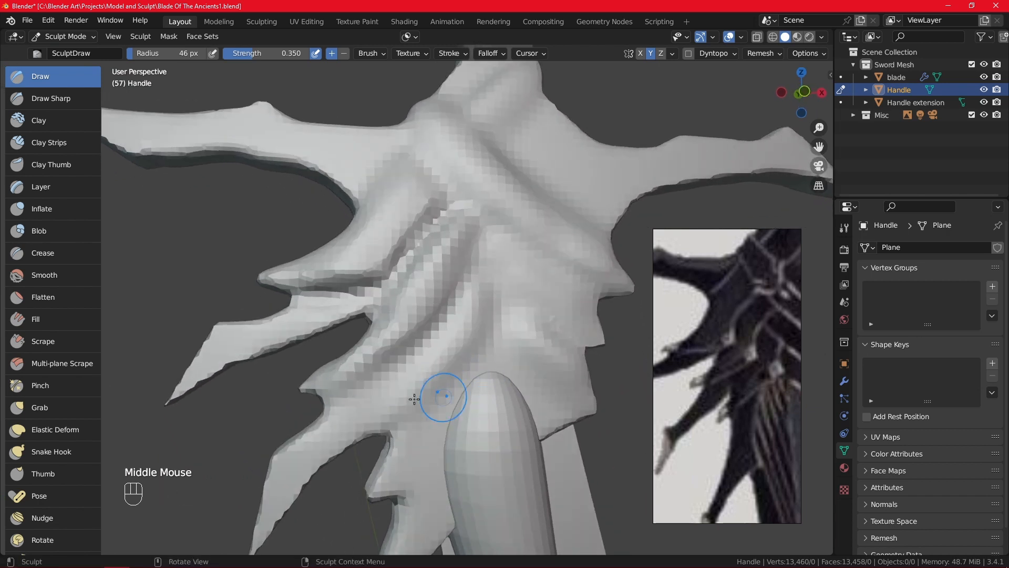
pyautogui.moveTo(294, 370); pyautogui.dragTo(421, 189, button='middle')
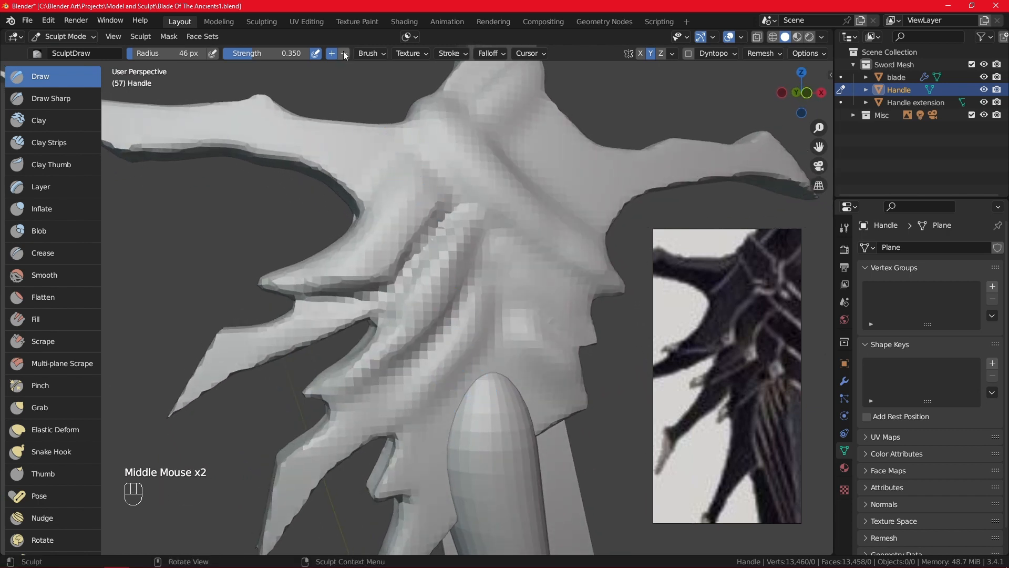
pyautogui.moveTo(482, 356)
pyautogui.keyDown('alt'); pyautogui.mouseDown(button='middle')
pyautogui.moveTo(457, 349)
pyautogui.moveTo(480, 356)
pyautogui.mouseUp(button='middle'); pyautogui.keyUp('alt')
pyautogui.press('KP_1')
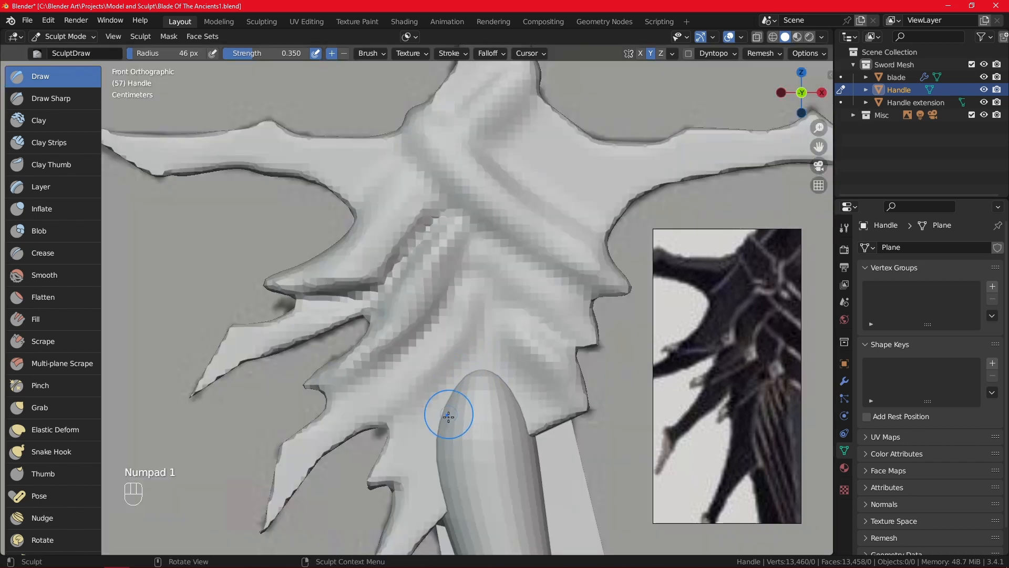
pyautogui.keyDown('ctrl'); pyautogui.moveTo(440, 385); pyautogui.dragTo(484, 237, button='middle'); pyautogui.keyUp('ctrl')
pyautogui.keyDown('alt'); pyautogui.moveTo(485, 159); pyautogui.dragTo(470, 249, button='middle'); pyautogui.keyUp('alt')
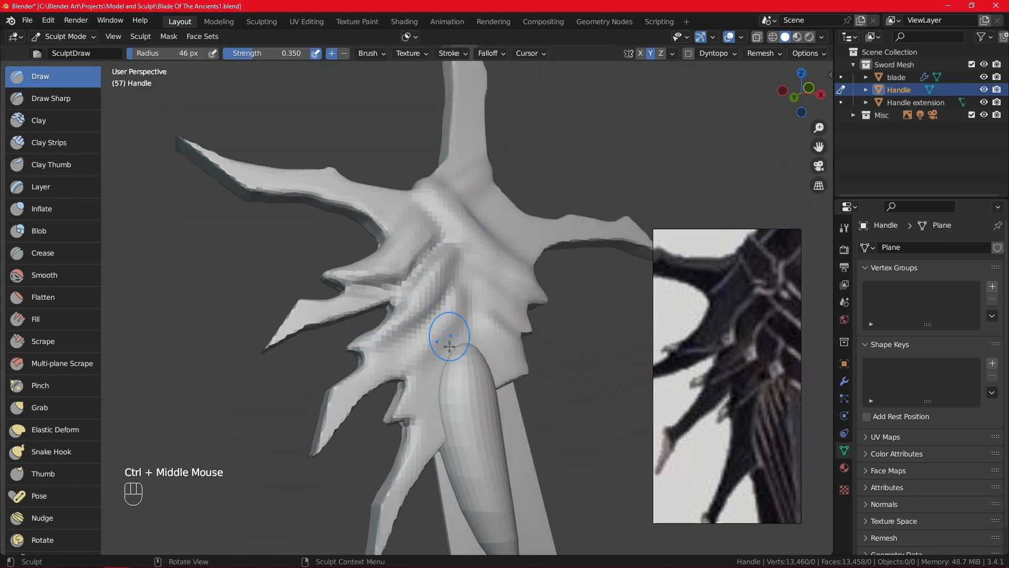
# - Thicken the diagonal ridge below the crossing and extend it to the short left spur with front-view Draw brush strokes
pyautogui.keyDown('ctrl'); pyautogui.moveTo(450, 346); pyautogui.dragTo(469, 370, button='middle'); pyautogui.keyUp('ctrl')
pyautogui.press('KP_1')
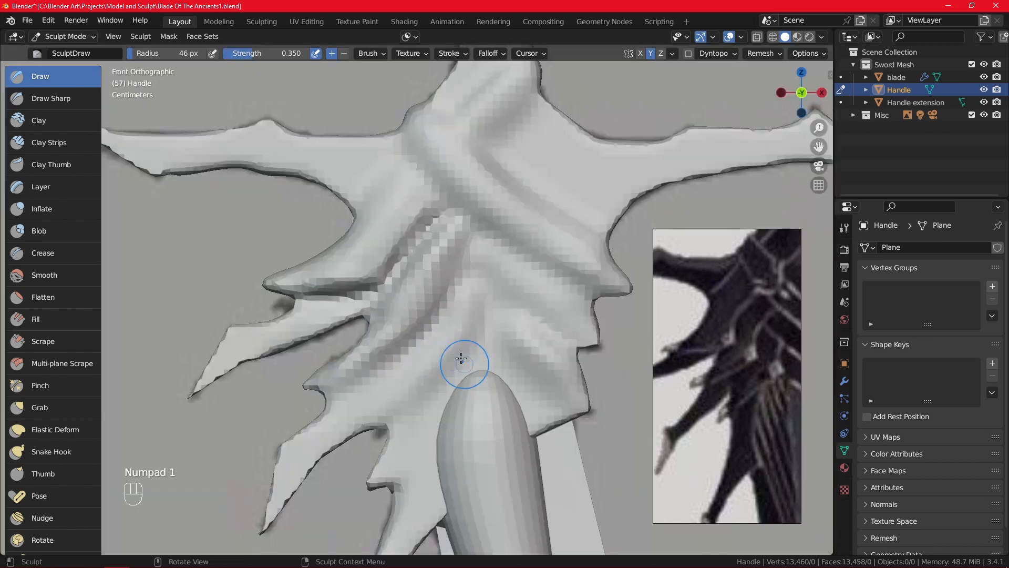
pyautogui.moveTo(390, 331); pyautogui.dragTo(336, 375)
pyautogui.moveTo(347, 368)
pyautogui.mouseDown()
pyautogui.moveTo(372, 316)
pyautogui.moveTo(450, 219)
pyautogui.moveTo(368, 336)
pyautogui.moveTo(372, 315)
pyautogui.moveTo(403, 300)
pyautogui.moveTo(361, 338)
pyautogui.moveTo(366, 354)
pyautogui.mouseUp()
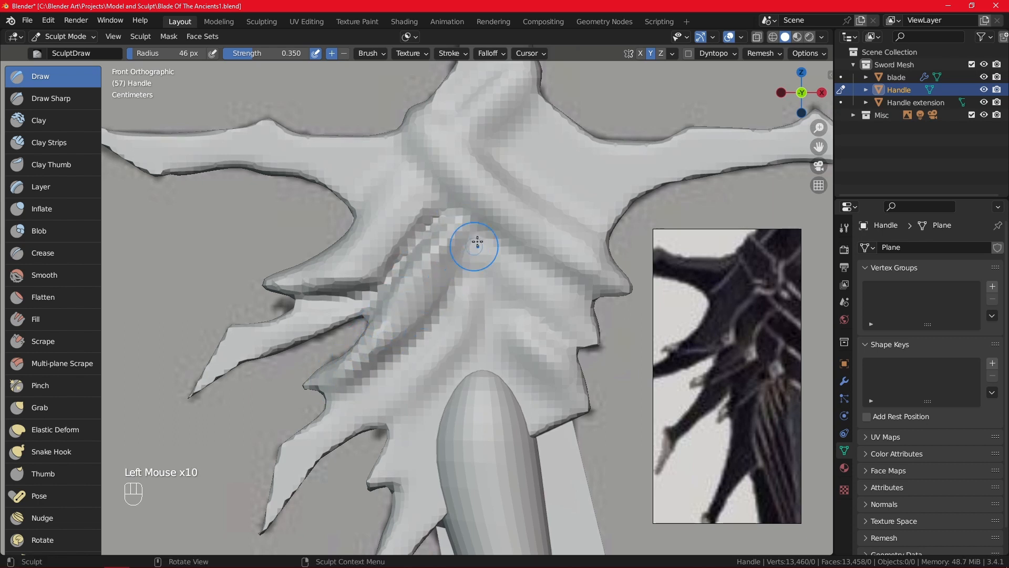
pyautogui.moveTo(418, 305)
pyautogui.mouseDown()
pyautogui.moveTo(387, 352)
pyautogui.moveTo(345, 381)
pyautogui.moveTo(393, 358)
pyautogui.moveTo(420, 302)
pyautogui.moveTo(392, 339)
pyautogui.moveTo(328, 383)
pyautogui.mouseUp()
pyautogui.moveTo(401, 358)
pyautogui.mouseDown()
pyautogui.moveTo(439, 247)
pyautogui.moveTo(458, 232)
pyautogui.moveTo(426, 247)
pyautogui.moveTo(430, 225)
pyautogui.moveTo(478, 227)
pyautogui.mouseUp()
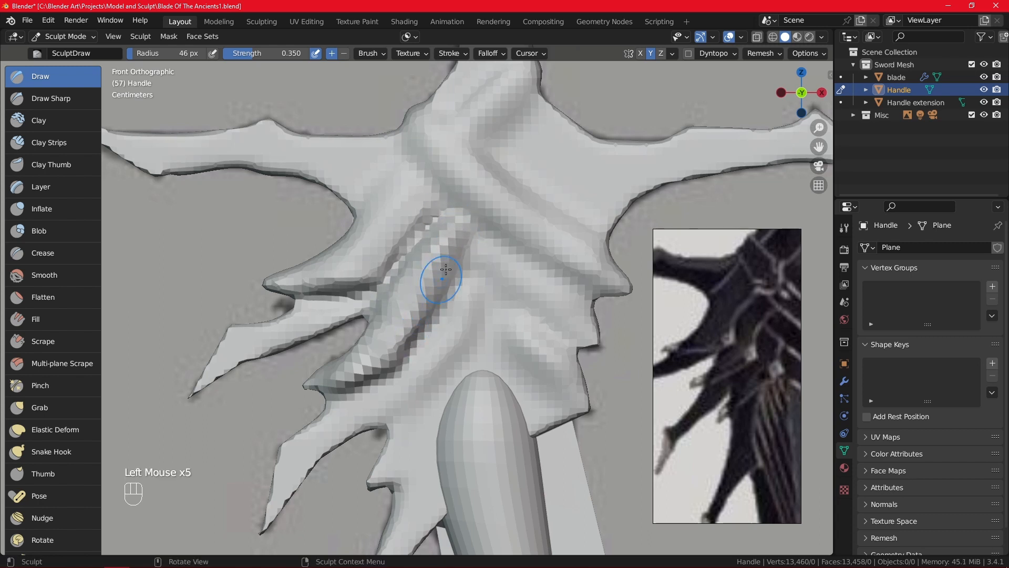
# - Smooth the diagonal ridge, remesh the handle, and smooth the ridge's faces again
pyautogui.keyDown('shift'); pyautogui.moveTo(435, 282); pyautogui.dragTo(419, 257); pyautogui.keyUp('shift')
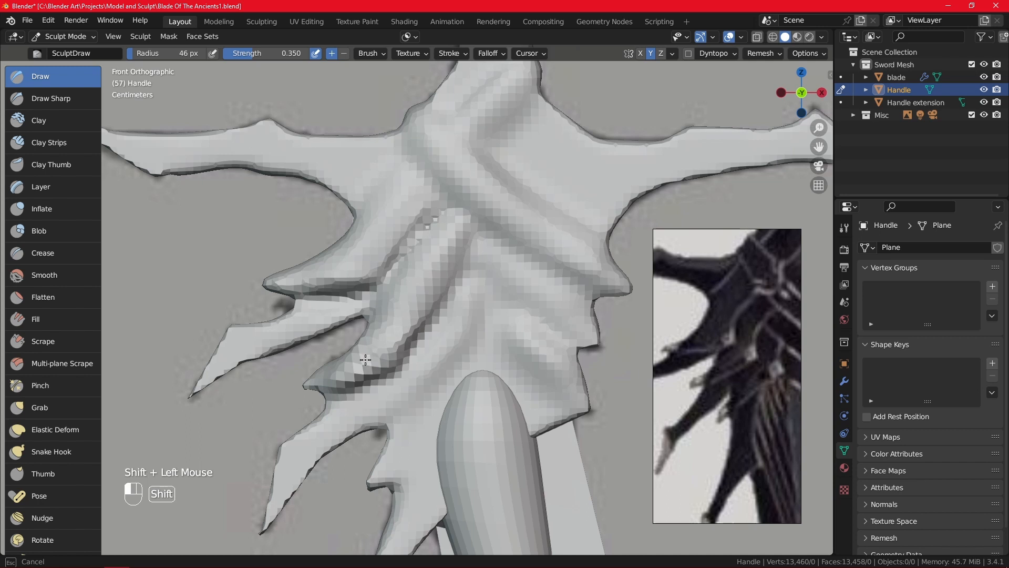
pyautogui.click(764, 53)
pyautogui.click(752, 175)
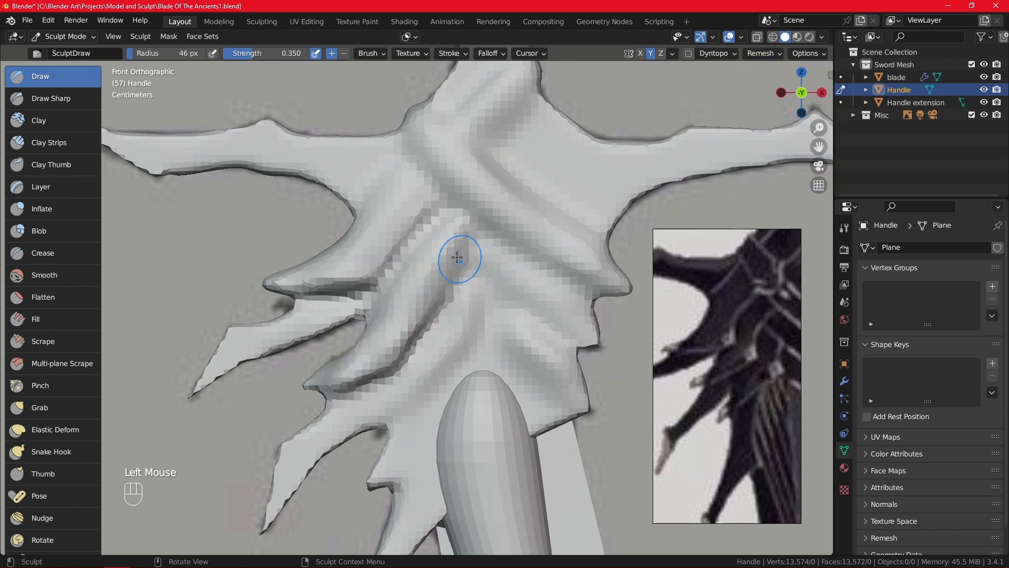
pyautogui.keyDown('shift'); pyautogui.moveTo(457, 257); pyautogui.dragTo(408, 323); pyautogui.keyUp('shift')
pyautogui.keyDown('shift'); pyautogui.moveTo(426, 239); pyautogui.dragTo(410, 322); pyautogui.keyUp('shift')
pyautogui.keyDown('shift'); pyautogui.moveTo(425, 261); pyautogui.dragTo(461, 247); pyautogui.keyUp('shift')
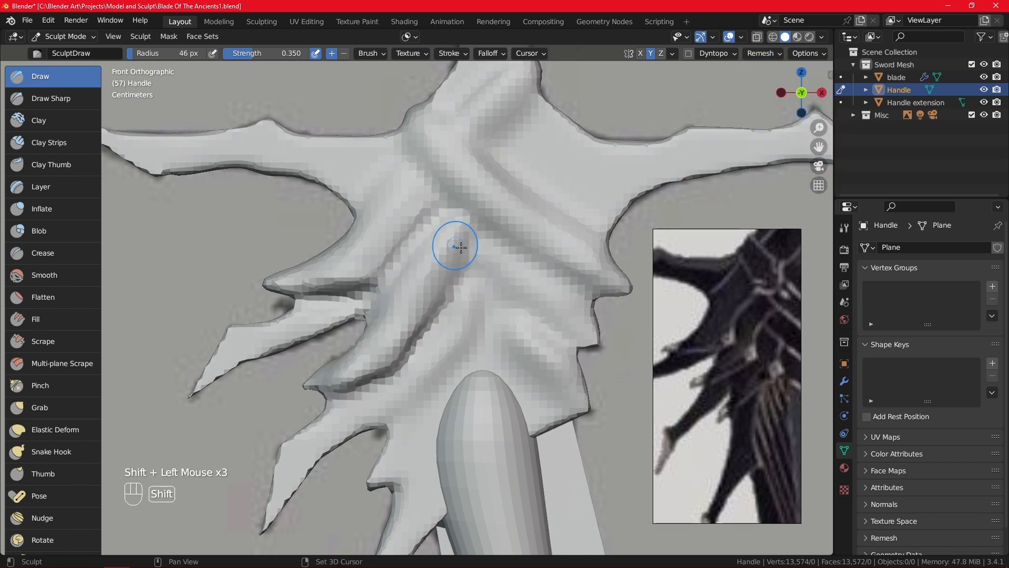
# - Reshape the diagonal ridge's crest and lower edge with more Draw strokes, and remesh the handle at a 0.01 m voxel size
pyautogui.keyDown('ctrl'); pyautogui.moveTo(461, 247); pyautogui.dragTo(491, 342, button='middle'); pyautogui.keyUp('ctrl')
pyautogui.keyDown('ctrl'); pyautogui.moveTo(394, 520); pyautogui.dragTo(439, 276, button='middle'); pyautogui.keyUp('ctrl')
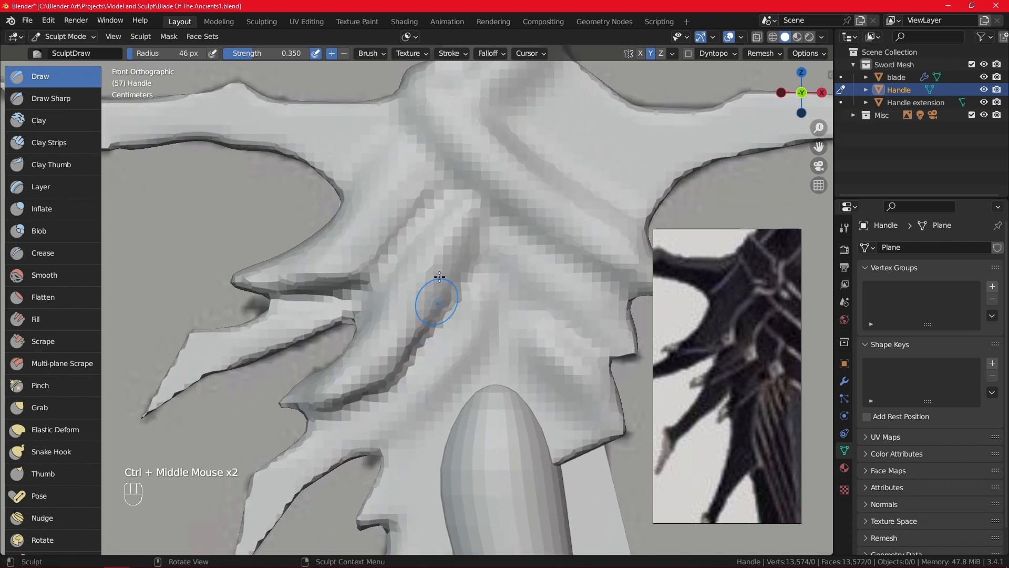
pyautogui.moveTo(439, 277); pyautogui.dragTo(386, 277)
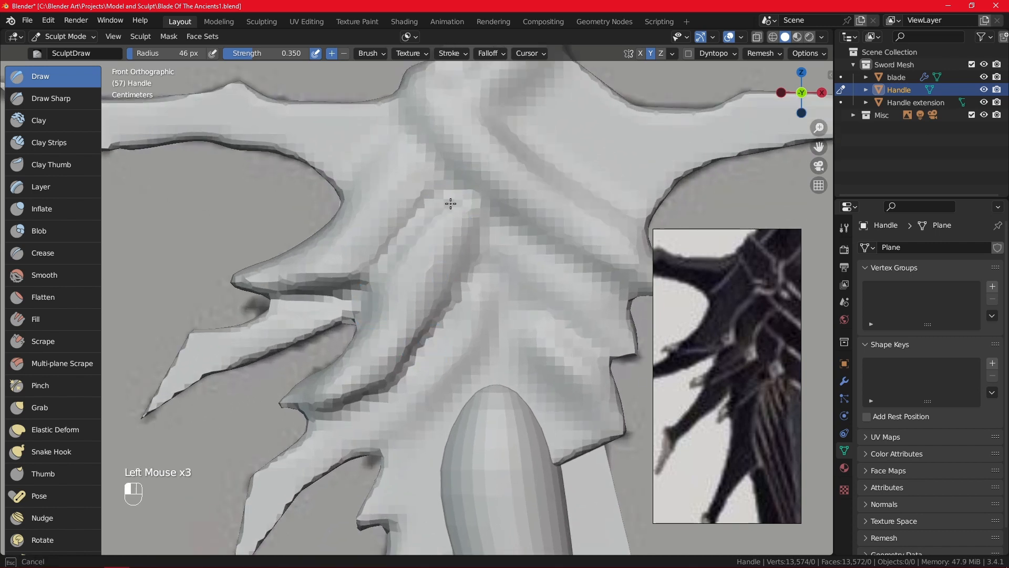
pyautogui.moveTo(450, 203)
pyautogui.mouseDown()
pyautogui.moveTo(483, 218)
pyautogui.moveTo(473, 219)
pyautogui.mouseUp()
pyautogui.moveTo(381, 292)
pyautogui.mouseDown()
pyautogui.moveTo(414, 241)
pyautogui.moveTo(476, 221)
pyautogui.mouseUp()
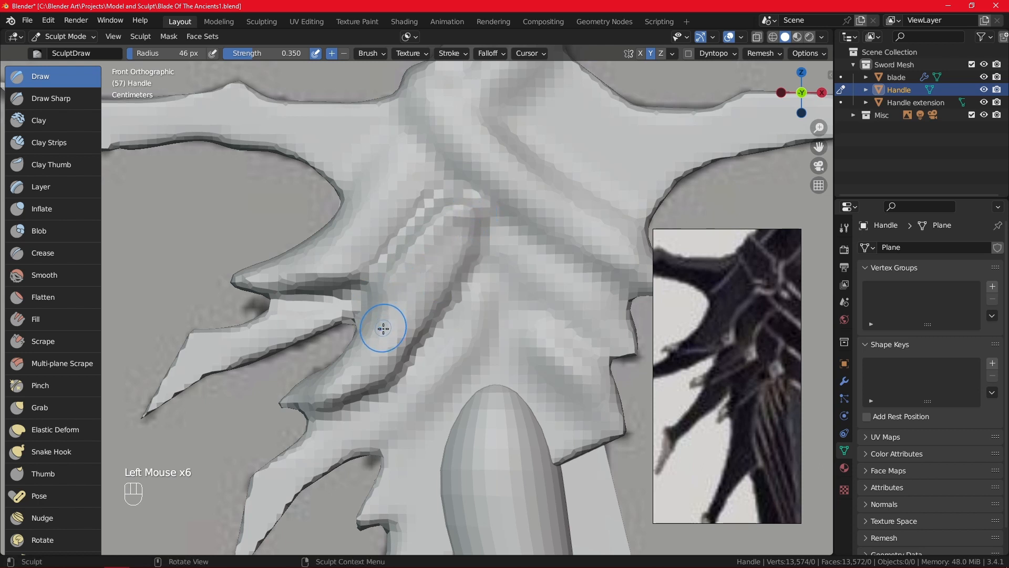
pyautogui.moveTo(461, 258)
pyautogui.mouseDown()
pyautogui.moveTo(411, 366)
pyautogui.moveTo(386, 381)
pyautogui.moveTo(420, 336)
pyautogui.moveTo(416, 357)
pyautogui.moveTo(478, 242)
pyautogui.moveTo(418, 376)
pyautogui.moveTo(315, 410)
pyautogui.mouseUp()
pyautogui.click(780, 56)
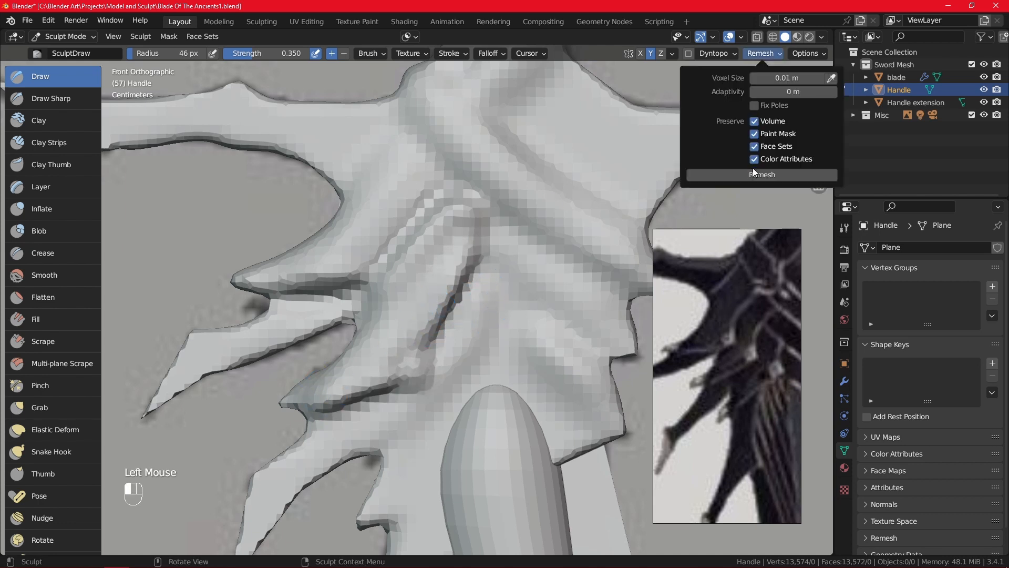
# - Carve a groove along the diagonal ridge's lower edge with the Draw brush set to subtract, undoing the stray stroke near the crossing
pyautogui.moveTo(446, 303)
pyautogui.mouseDown()
pyautogui.moveTo(421, 371)
pyautogui.moveTo(391, 381)
pyautogui.moveTo(405, 342)
pyautogui.mouseUp()
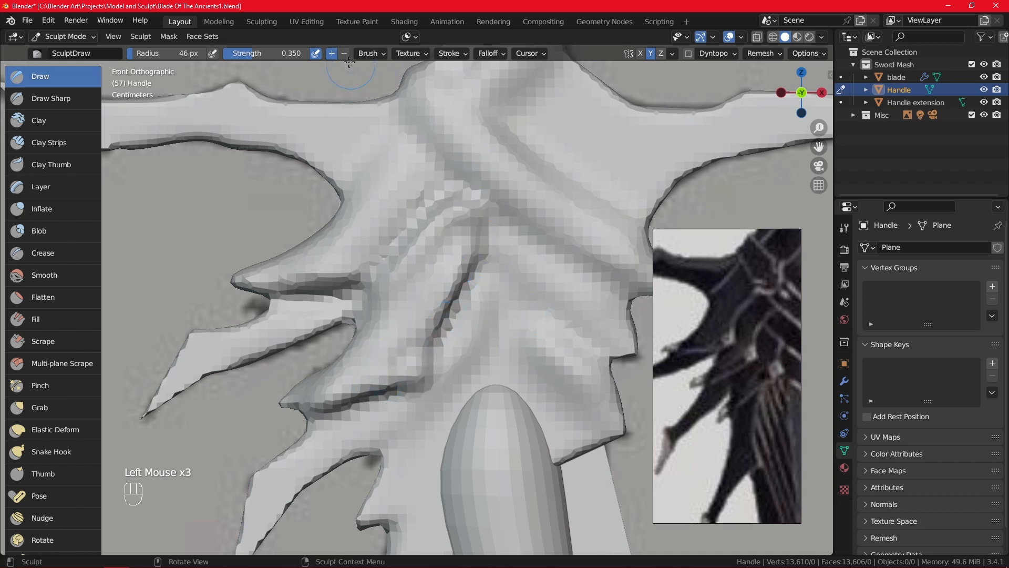
pyautogui.moveTo(469, 266); pyautogui.dragTo(456, 307)
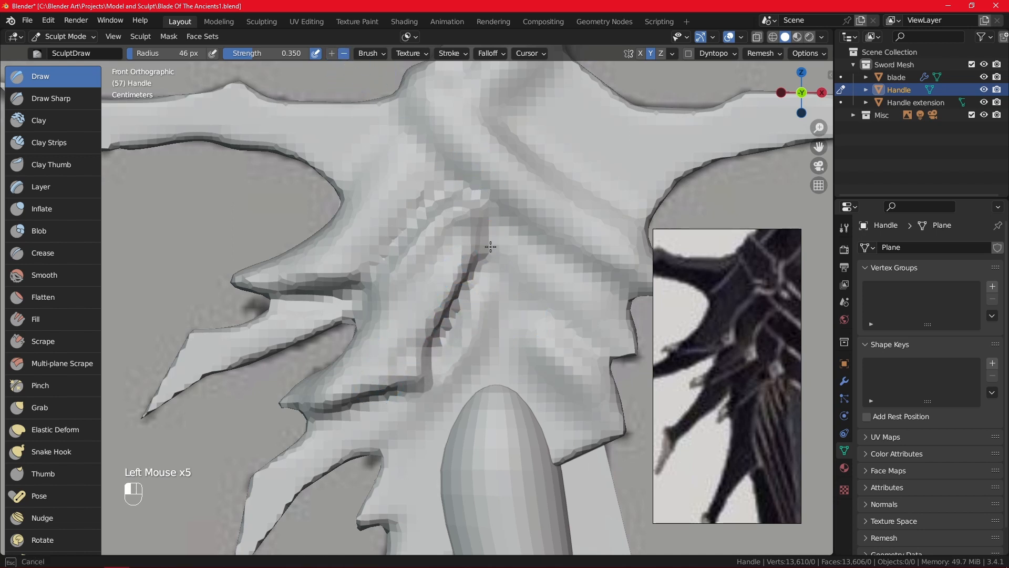
pyautogui.moveTo(491, 247); pyautogui.dragTo(491, 299)
pyautogui.hotkey('ctrl', 'z')
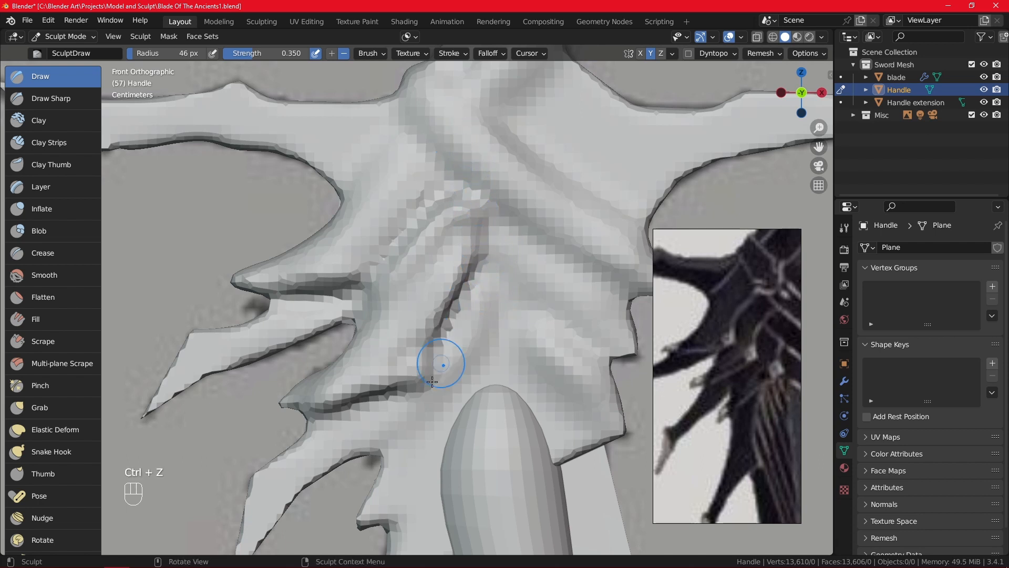
pyautogui.moveTo(312, 419)
pyautogui.mouseDown()
pyautogui.moveTo(427, 379)
pyautogui.moveTo(428, 388)
pyautogui.moveTo(460, 327)
pyautogui.mouseUp()
pyautogui.moveTo(495, 252); pyautogui.dragTo(494, 250)
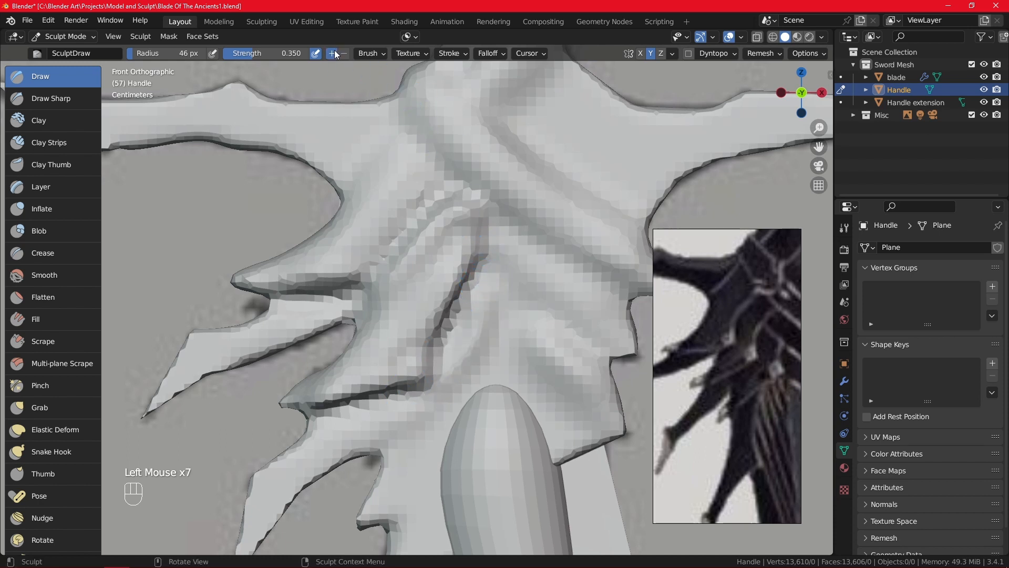
# - Raise the diagonal ridge's crest and its upper end under the crossing with additive Draw strokes
pyautogui.moveTo(445, 319)
pyautogui.mouseDown()
pyautogui.moveTo(503, 239)
pyautogui.moveTo(451, 302)
pyautogui.moveTo(467, 210)
pyautogui.mouseUp()
pyautogui.moveTo(410, 315)
pyautogui.mouseDown()
pyautogui.moveTo(408, 261)
pyautogui.moveTo(420, 260)
pyautogui.mouseUp()
pyautogui.moveTo(518, 198)
pyautogui.keyDown('ctrl'); pyautogui.mouseDown(button='middle')
pyautogui.moveTo(446, 401)
pyautogui.moveTo(522, 239)
pyautogui.mouseUp(button='middle'); pyautogui.keyUp('ctrl')
pyautogui.moveTo(472, 220); pyautogui.dragTo(407, 280)
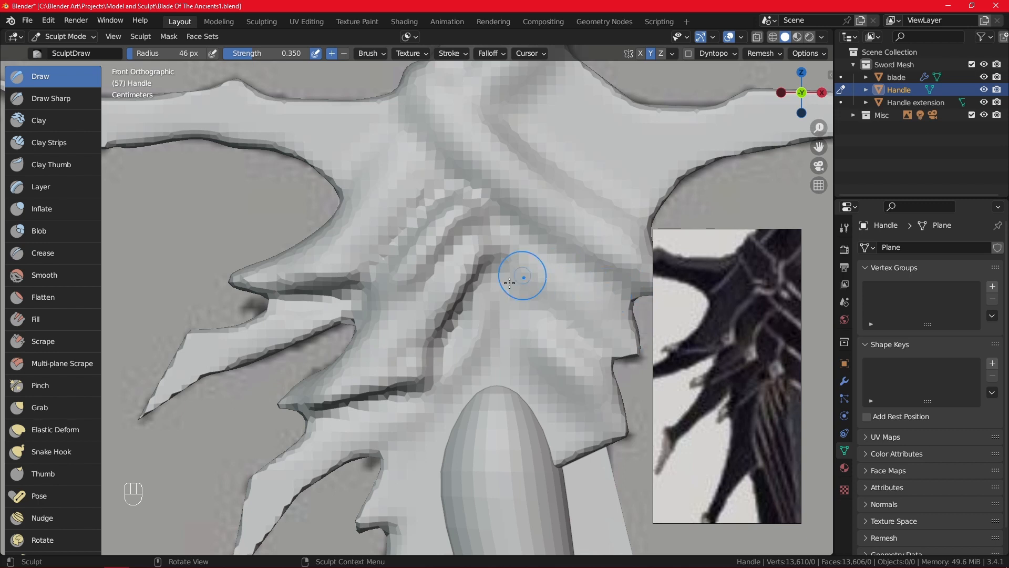
pyautogui.moveTo(481, 307)
pyautogui.mouseDown(button='middle')
pyautogui.moveTo(542, 299)
pyautogui.moveTo(554, 226)
pyautogui.moveTo(526, 360)
pyautogui.mouseUp(button='middle')
pyautogui.press('KP_1')
pyautogui.keyDown('ctrl'); pyautogui.moveTo(458, 367); pyautogui.dragTo(140, 426, button='middle'); pyautogui.keyUp('ctrl')
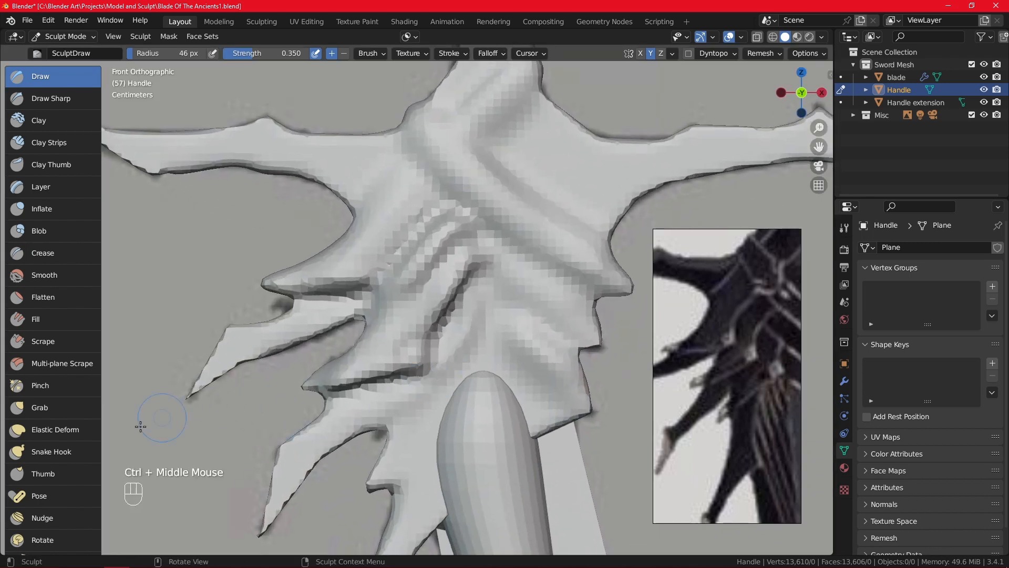
# - Even out the diagonal ridge and its upper edge with the Smooth brush at a 46 px radius and 0.200 strength
pyautogui.click(65, 278)
pyautogui.moveTo(442, 266); pyautogui.dragTo(435, 293)
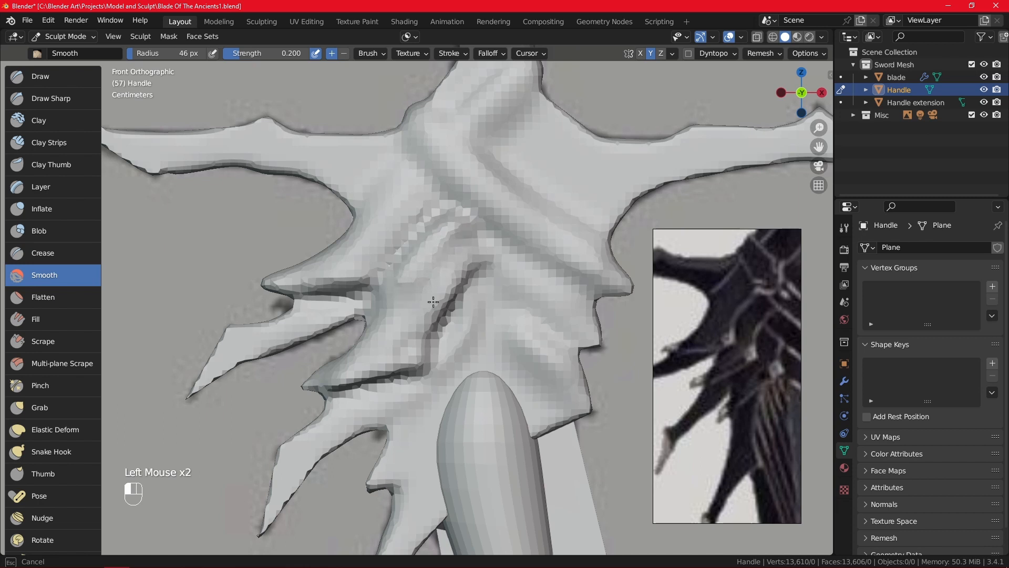
pyautogui.moveTo(423, 233); pyautogui.dragTo(396, 262)
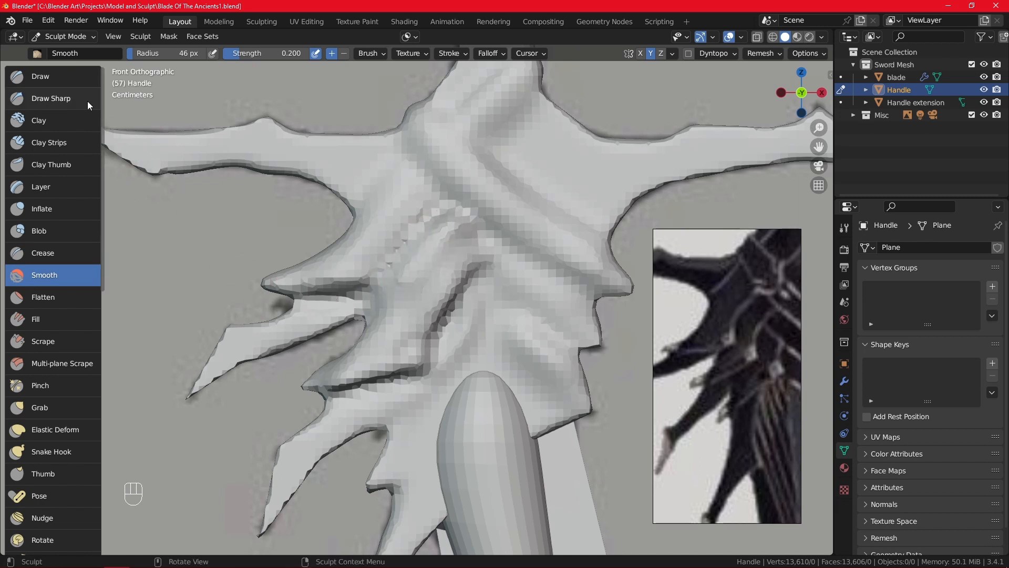
# - Carve the groove above the diagonal ridge toward the upper left claw with the subtracting Draw brush at 0.350 strength
pyautogui.click(68, 77)
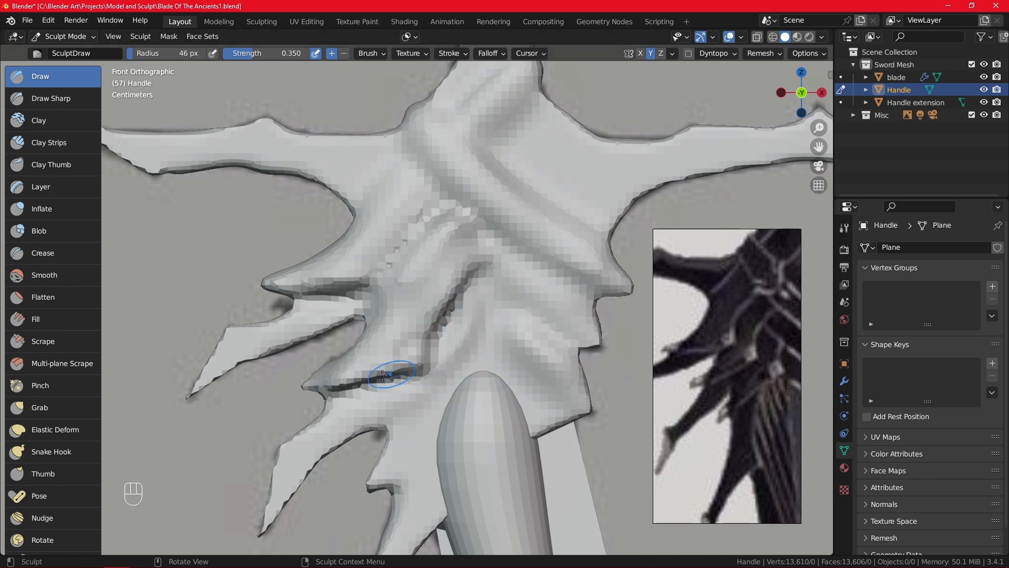
pyautogui.keyDown('alt'); pyautogui.moveTo(342, 410); pyautogui.dragTo(395, 405, button='middle'); pyautogui.keyUp('alt')
pyautogui.press('KP_1')
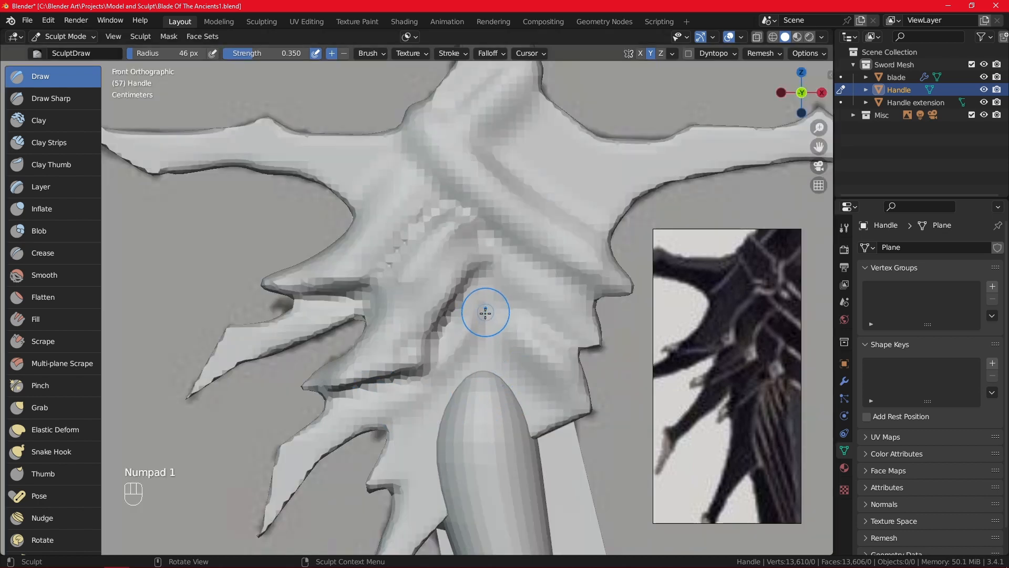
pyautogui.moveTo(523, 220)
pyautogui.keyDown('ctrl'); pyautogui.mouseDown(button='middle')
pyautogui.moveTo(506, 288)
pyautogui.moveTo(482, 304)
pyautogui.moveTo(486, 227)
pyautogui.mouseUp(button='middle'); pyautogui.keyUp('ctrl')
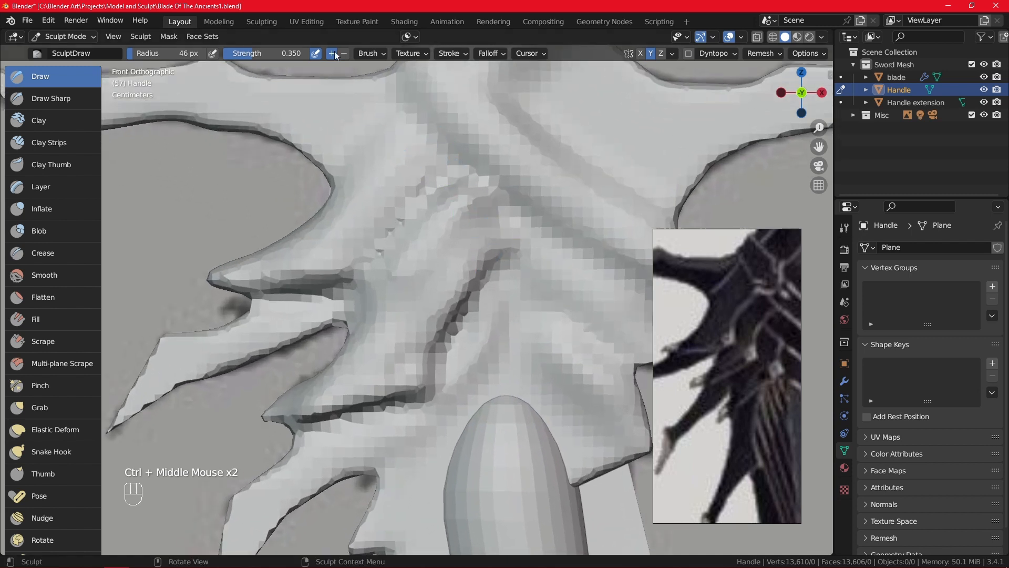
pyautogui.moveTo(444, 187)
pyautogui.mouseDown()
pyautogui.moveTo(346, 289)
pyautogui.moveTo(436, 195)
pyautogui.moveTo(337, 273)
pyautogui.mouseUp()
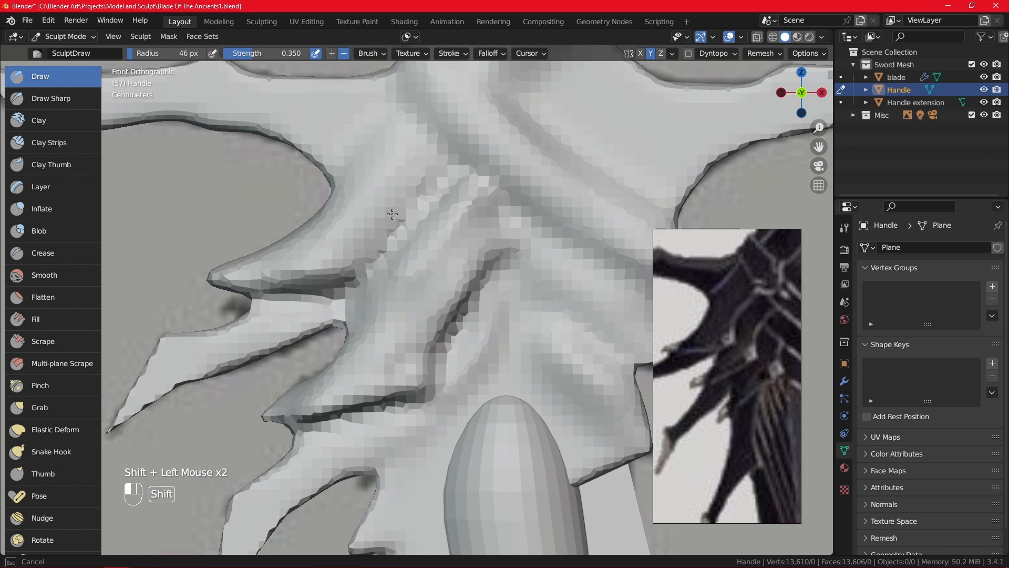
# - Deepen the groove along the diagonal ridge's lower edge, from its bend up toward the crossing, with subtracting Draw strokes
pyautogui.keyDown('ctrl'); pyautogui.moveTo(547, 174); pyautogui.dragTo(524, 291, button='middle'); pyautogui.keyUp('ctrl')
pyautogui.keyDown('ctrl'); pyautogui.moveTo(439, 372); pyautogui.dragTo(443, 349, button='middle'); pyautogui.keyUp('ctrl')
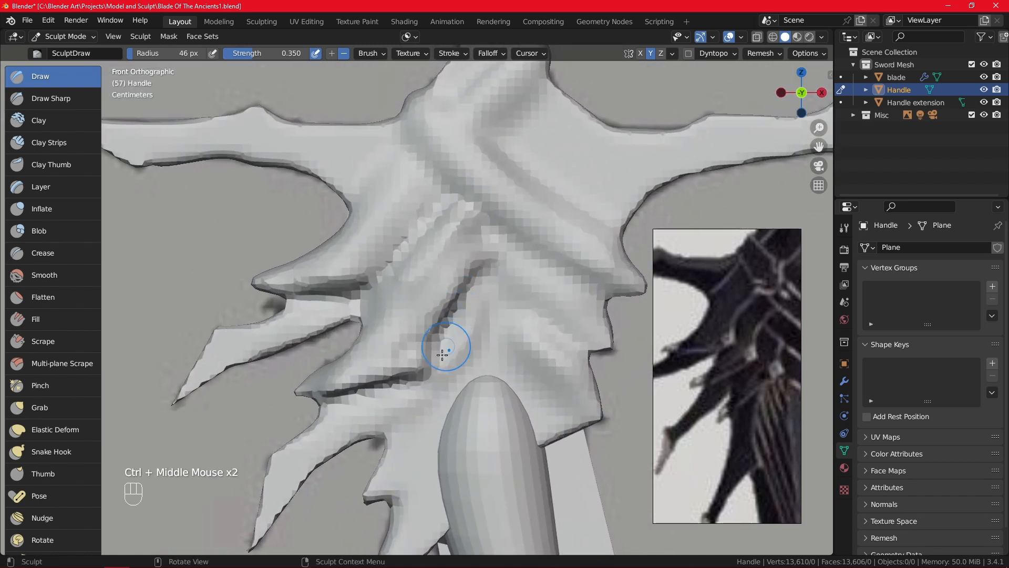
pyautogui.moveTo(443, 349)
pyautogui.mouseDown()
pyautogui.moveTo(428, 354)
pyautogui.moveTo(436, 370)
pyautogui.mouseUp()
pyautogui.keyDown('ctrl'); pyautogui.moveTo(440, 371); pyautogui.dragTo(450, 334, button='middle'); pyautogui.keyUp('ctrl')
pyautogui.moveTo(438, 391); pyautogui.dragTo(418, 402)
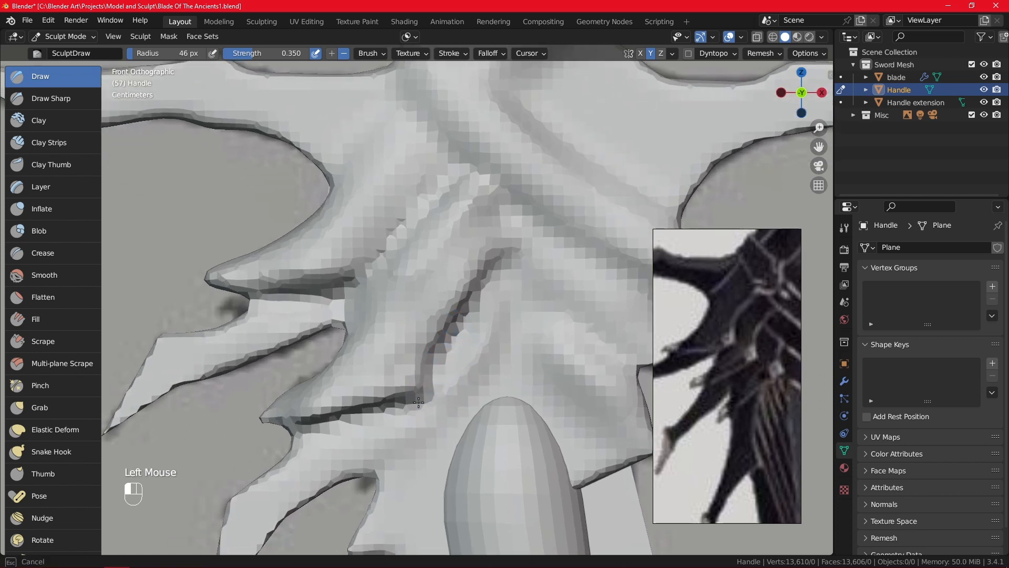
pyautogui.moveTo(473, 314); pyautogui.dragTo(536, 234)
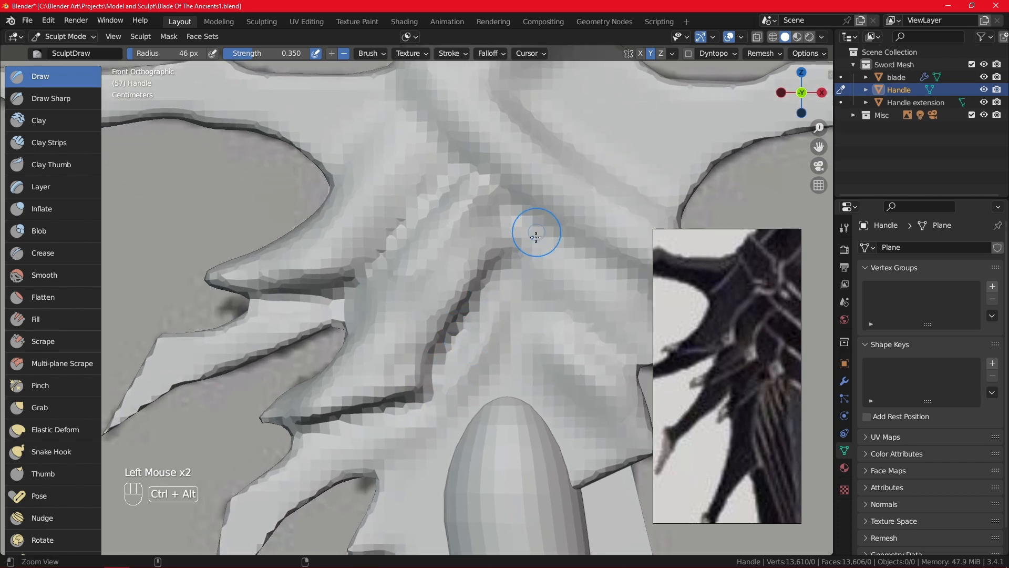
# - Swell the upper half of the diagonal ridge with the Inflate brush at a 46 px radius and 0.500 strength
pyautogui.keyDown('ctrl'); pyautogui.moveTo(536, 235); pyautogui.dragTo(339, 52, button='middle'); pyautogui.keyUp('ctrl')
pyautogui.click(46, 208)
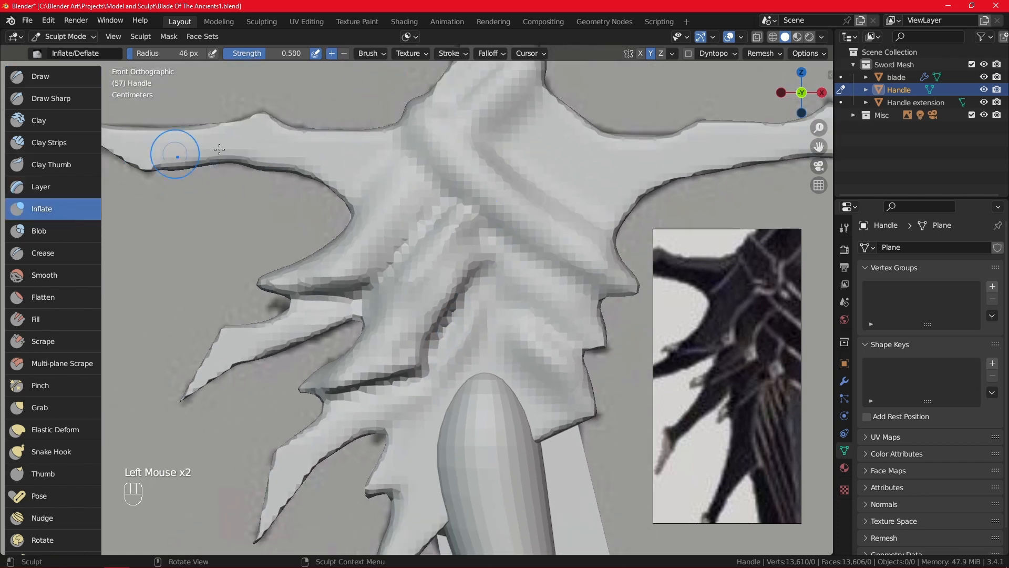
pyautogui.moveTo(486, 242)
pyautogui.mouseDown()
pyautogui.moveTo(428, 322)
pyautogui.moveTo(477, 228)
pyautogui.moveTo(421, 294)
pyautogui.mouseUp()
pyautogui.moveTo(420, 294); pyautogui.dragTo(438, 244)
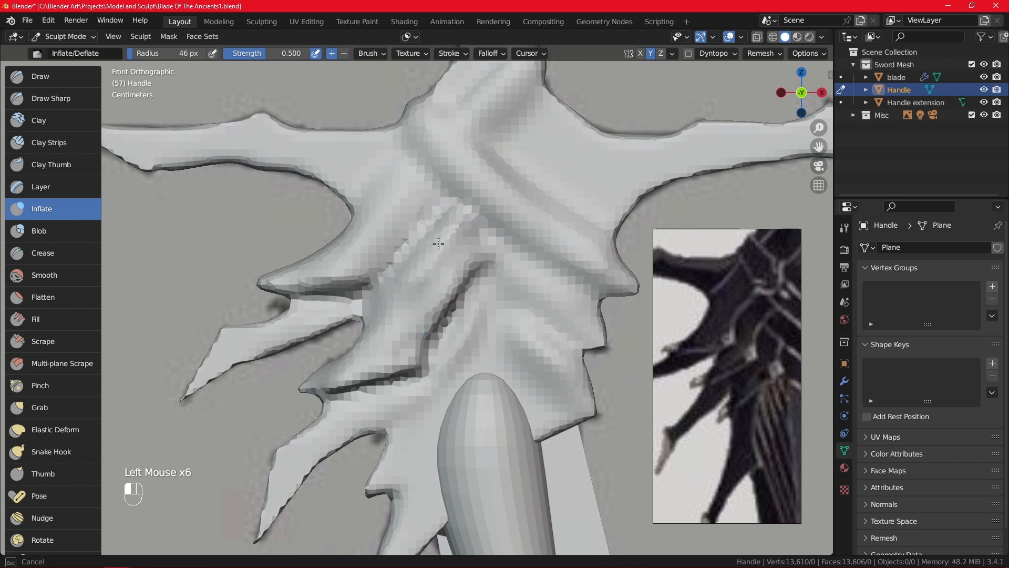
pyautogui.moveTo(404, 271)
pyautogui.mouseDown()
pyautogui.moveTo(387, 296)
pyautogui.moveTo(436, 257)
pyautogui.moveTo(414, 257)
pyautogui.mouseUp()
# - Smooth the inflated diagonal ridge and the groove running along its lower edge
pyautogui.keyDown('shift'); pyautogui.moveTo(462, 278); pyautogui.dragTo(401, 374); pyautogui.keyUp('shift')
pyautogui.moveTo(401, 360)
pyautogui.keyDown('ctrl'); pyautogui.mouseDown(button='middle')
pyautogui.moveTo(480, 417)
pyautogui.moveTo(482, 293)
pyautogui.moveTo(427, 250)
pyautogui.mouseUp(button='middle'); pyautogui.keyUp('ctrl')
pyautogui.keyDown('shift'); pyautogui.moveTo(428, 250); pyautogui.dragTo(427, 250); pyautogui.keyUp('shift')
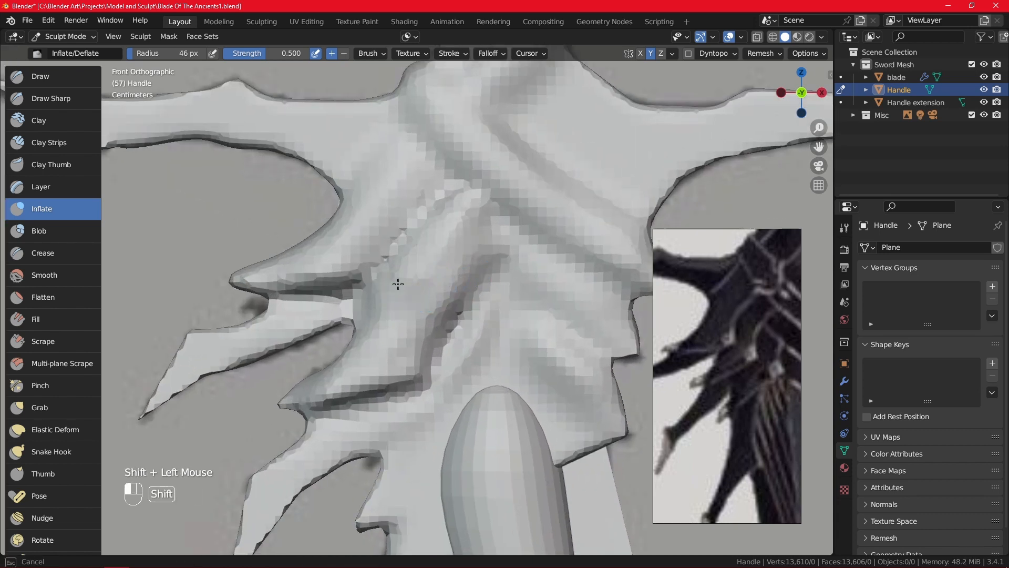
pyautogui.keyDown('shift'); pyautogui.moveTo(458, 325); pyautogui.dragTo(444, 384); pyautogui.keyUp('shift')
pyautogui.keyDown('shift'); pyautogui.moveTo(443, 384); pyautogui.dragTo(506, 265); pyautogui.keyUp('shift')
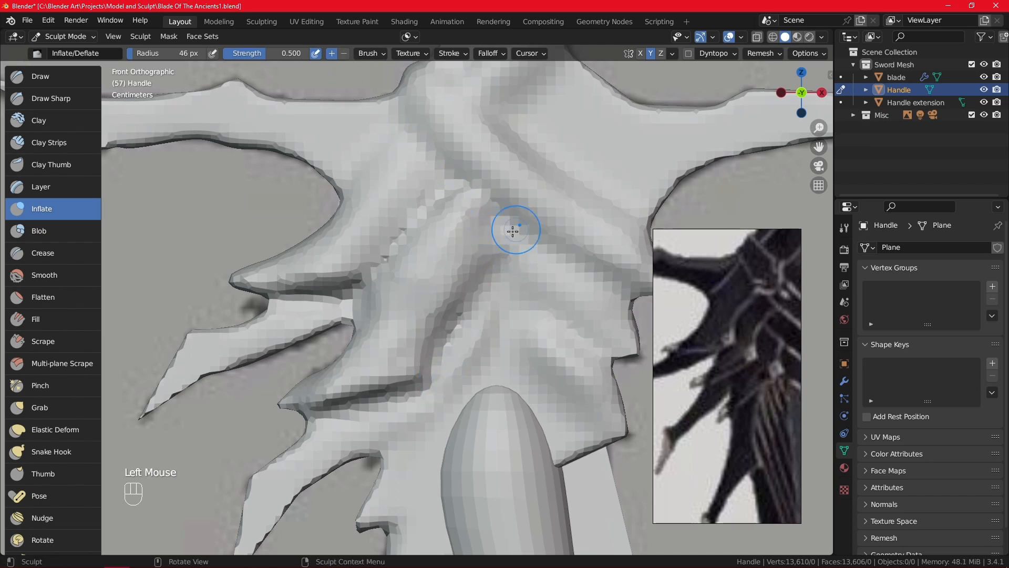
# - Inflate the diagonal ridge's upper end under the crossing, blend it by smoothing, and check the relief from angled views
pyautogui.moveTo(513, 231); pyautogui.dragTo(480, 250)
pyautogui.moveTo(479, 209)
pyautogui.keyDown('shift'); pyautogui.mouseDown()
pyautogui.moveTo(464, 268)
pyautogui.moveTo(439, 282)
pyautogui.mouseUp(); pyautogui.keyUp('shift')
pyautogui.moveTo(440, 282)
pyautogui.mouseDown(button='middle')
pyautogui.moveTo(604, 165)
pyautogui.moveTo(576, 255)
pyautogui.moveTo(503, 236)
pyautogui.mouseUp(button='middle')
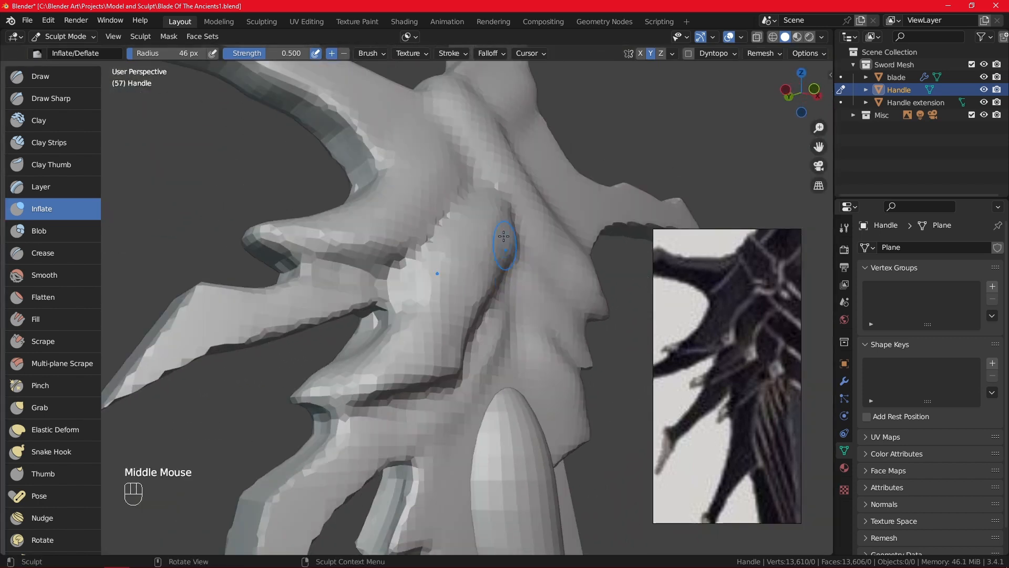
pyautogui.moveTo(425, 183)
pyautogui.mouseDown(button='middle')
pyautogui.moveTo(513, 214)
pyautogui.moveTo(513, 147)
pyautogui.moveTo(474, 251)
pyautogui.moveTo(484, 282)
pyautogui.moveTo(472, 295)
pyautogui.moveTo(480, 237)
pyautogui.mouseUp(button='middle')
pyautogui.press('KP_1')
pyautogui.keyDown('shift'); pyautogui.moveTo(480, 237); pyautogui.dragTo(486, 240); pyautogui.keyUp('shift')
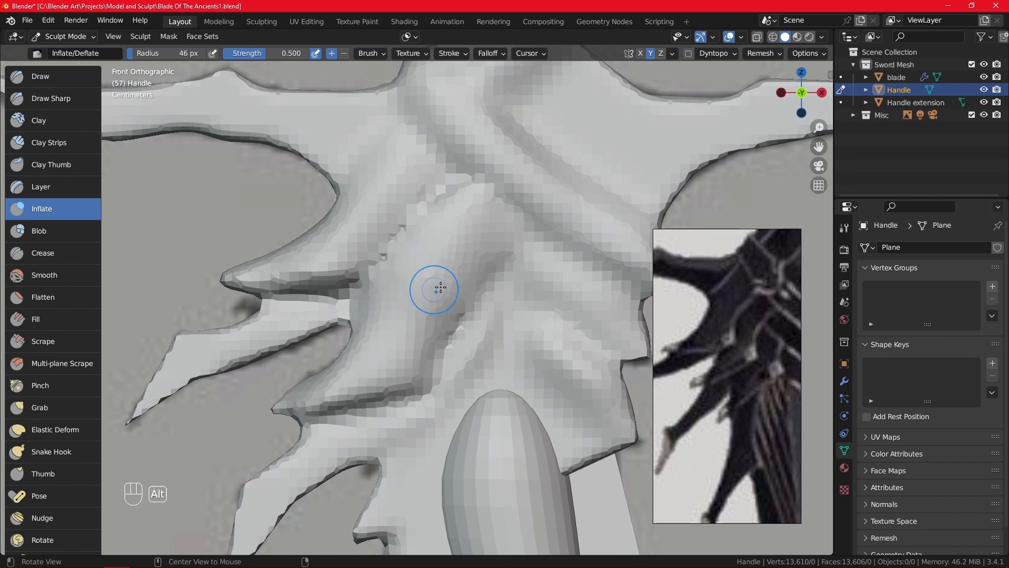
pyautogui.keyDown('alt'); pyautogui.moveTo(437, 286); pyautogui.dragTo(173, 415, button='middle'); pyautogui.keyUp('alt')
pyautogui.press('KP_1')
# - Nudge the outline between the left claws with the Grab brush at a 46 px radius and 0.400 strength
pyautogui.click(40, 407)
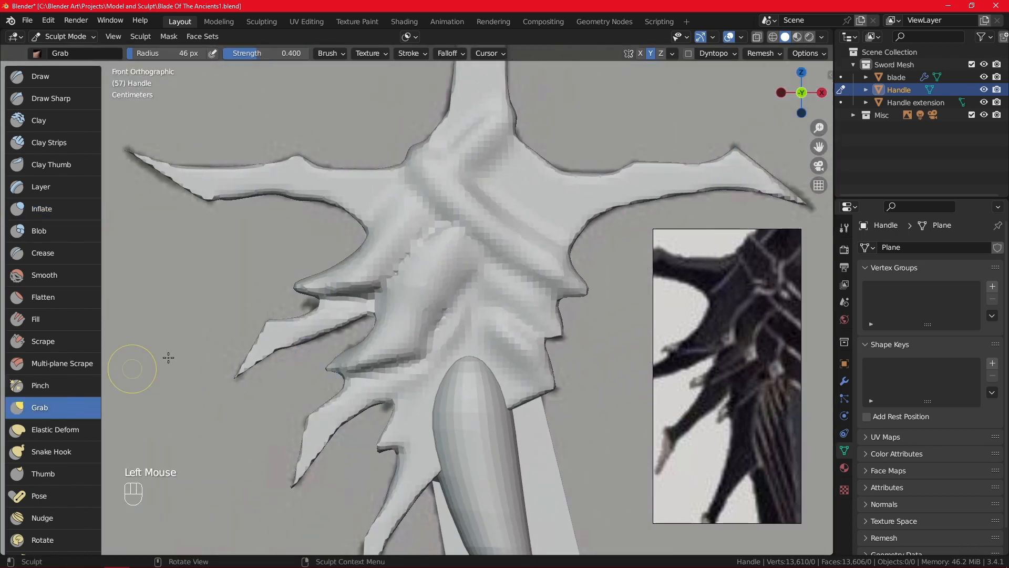
pyautogui.click(345, 356)
pyautogui.click(343, 350)
pyautogui.moveTo(362, 317); pyautogui.dragTo(357, 316)
# - Nudge the upper edge of the right guard arm with the Grab brush at a 147 px radius and 0.400 strength
pyautogui.press('f')
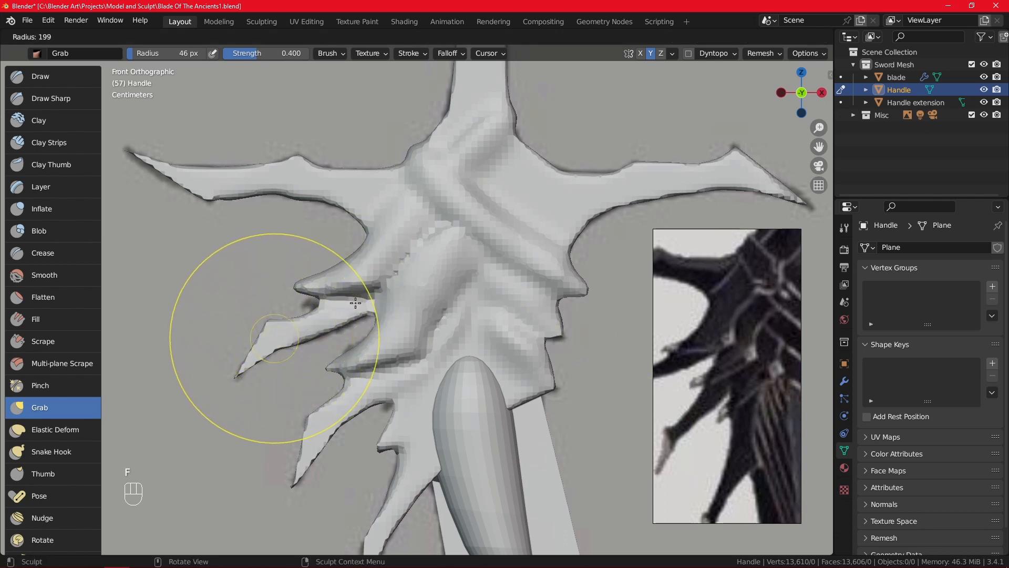
pyautogui.click(327, 305)
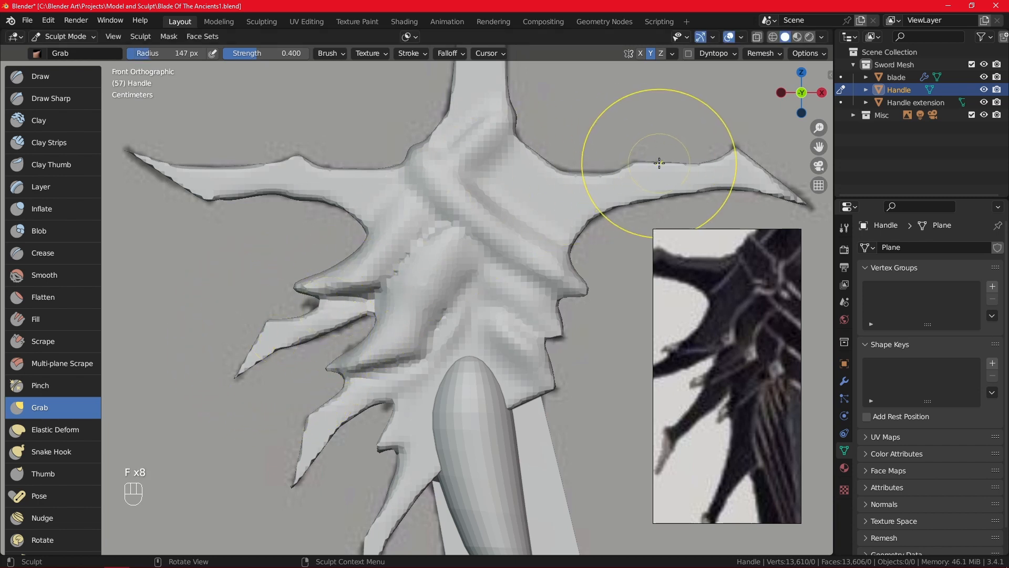
pyautogui.moveTo(659, 163); pyautogui.dragTo(661, 168)
# - Shift the upper left claw and the spurs above and below it with the Grab brush at a 153 px radius
pyautogui.press('f')
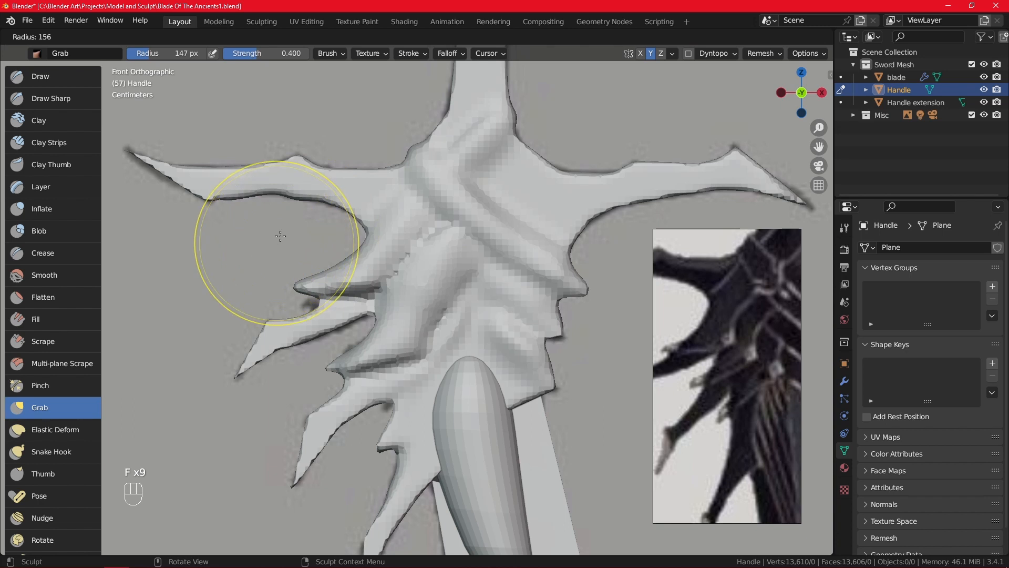
pyautogui.click(280, 236)
pyautogui.moveTo(264, 335); pyautogui.dragTo(243, 355)
pyautogui.moveTo(339, 318)
pyautogui.mouseDown()
pyautogui.moveTo(355, 358)
pyautogui.moveTo(337, 309)
pyautogui.mouseUp()
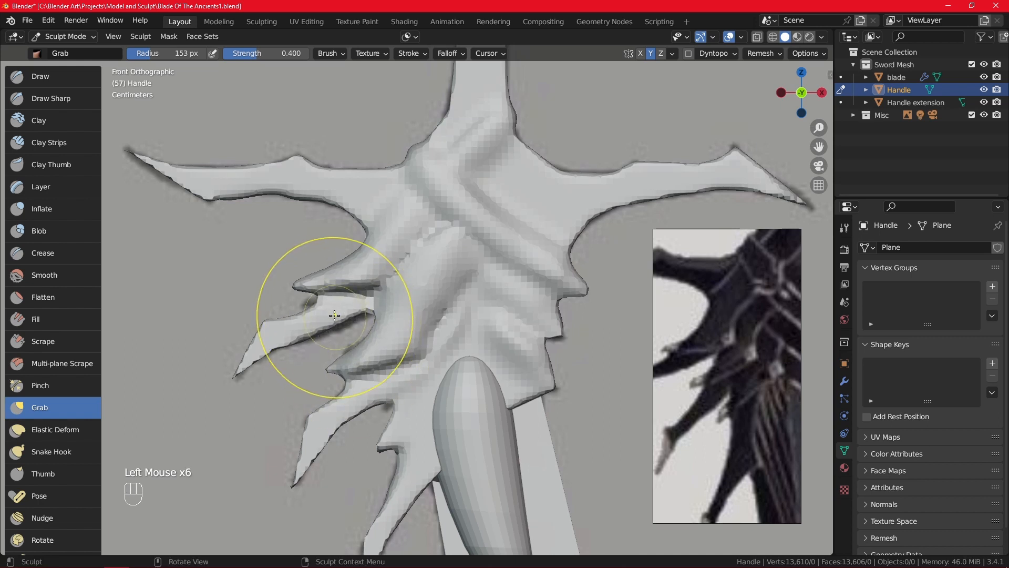
pyautogui.moveTo(348, 351); pyautogui.dragTo(350, 368)
pyautogui.moveTo(333, 314); pyautogui.dragTo(306, 287)
# - Shape the second left spur's pointed tip and underside with the Grab brush at 87 px and 39 px radii
pyautogui.press('f')
pyautogui.click(342, 353)
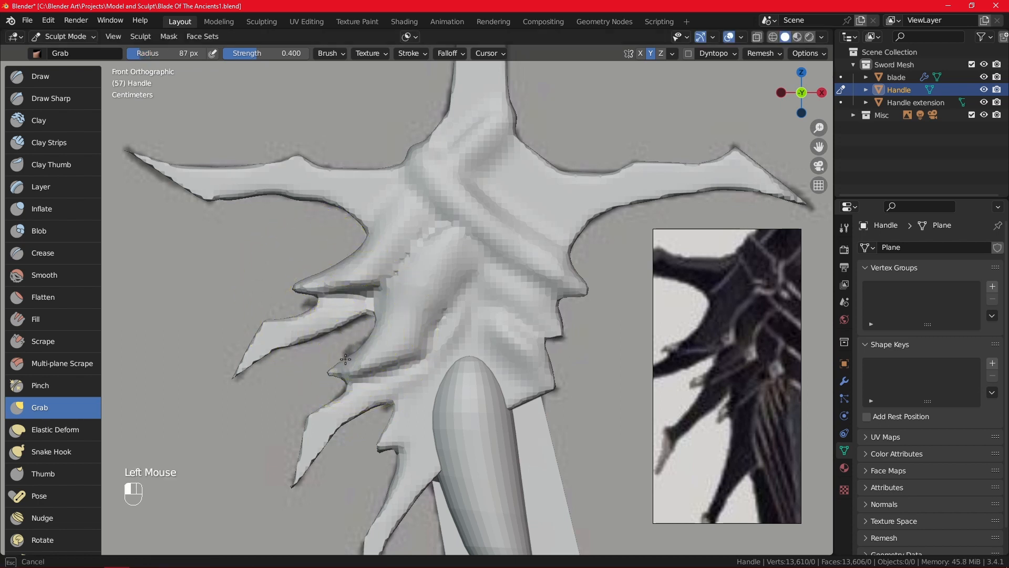
pyautogui.moveTo(345, 362); pyautogui.dragTo(344, 364)
pyautogui.moveTo(334, 373); pyautogui.dragTo(348, 388)
pyautogui.press('f')
pyautogui.click(319, 390)
pyautogui.moveTo(349, 388); pyautogui.dragTo(350, 384)
pyautogui.moveTo(351, 385); pyautogui.dragTo(350, 379)
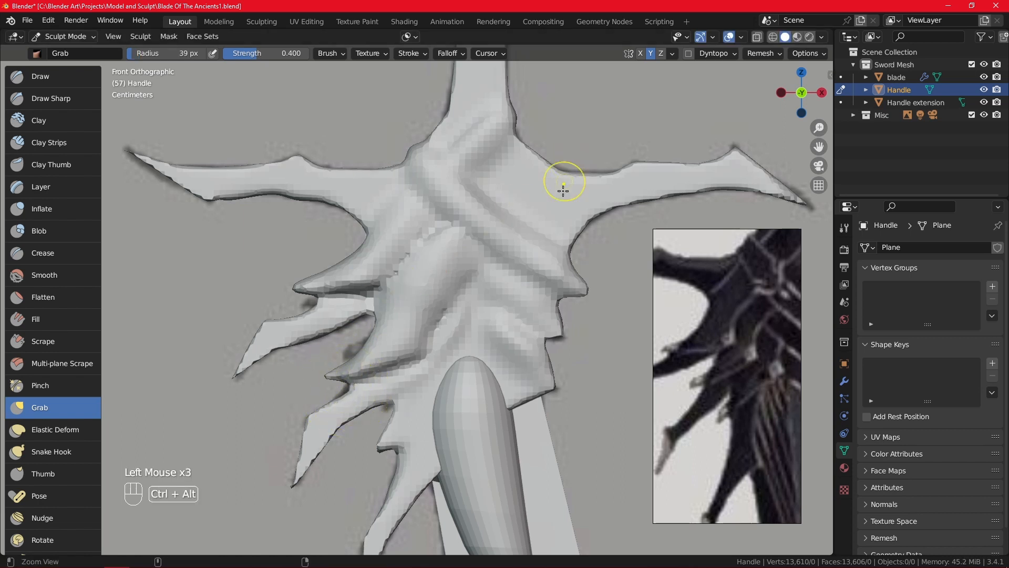
# - Refine the inner edge between the upper left claw and the second spur with the Grab brush at a 65 px radius
pyautogui.keyDown('ctrl'); pyautogui.moveTo(563, 190); pyautogui.dragTo(509, 345, button='middle'); pyautogui.keyUp('ctrl')
pyautogui.keyDown('ctrl'); pyautogui.moveTo(452, 408); pyautogui.dragTo(432, 272, button='middle'); pyautogui.keyUp('ctrl')
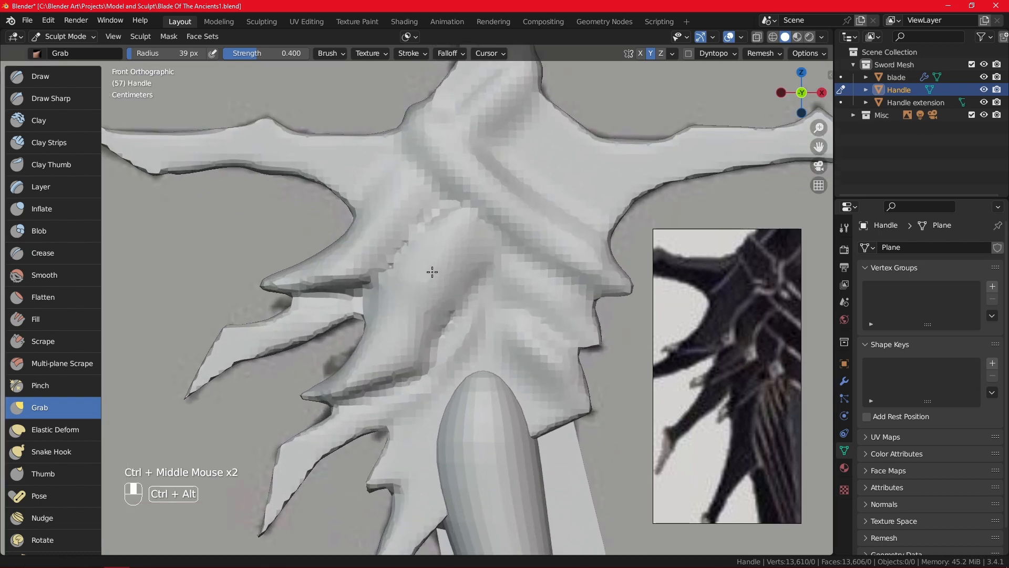
pyautogui.click(360, 333)
pyautogui.press('f')
pyautogui.click(366, 326)
pyautogui.moveTo(367, 326)
pyautogui.mouseDown()
pyautogui.moveTo(349, 349)
pyautogui.moveTo(354, 358)
pyautogui.moveTo(322, 382)
pyautogui.mouseUp()
# - Remesh the handle to even out the faces around the reshaped claws
pyautogui.keyDown('ctrl'); pyautogui.moveTo(476, 209); pyautogui.dragTo(603, 152, button='middle'); pyautogui.keyUp('ctrl')
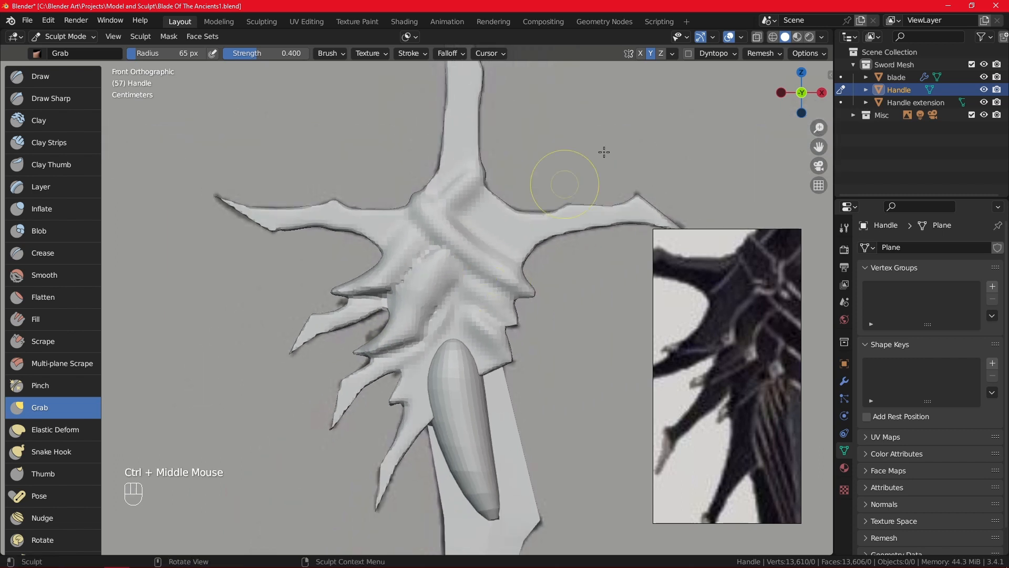
pyautogui.click(777, 55)
pyautogui.click(755, 175)
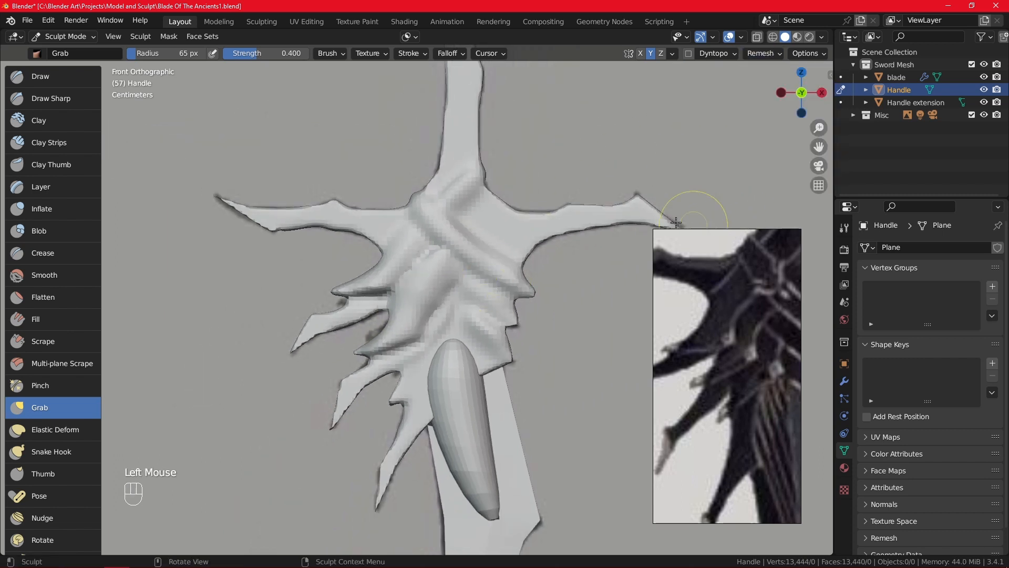
# - Build up a diagonal ridge from the lowest left spur to the handle's centre with the Draw brush at 65 px radius and 0.350 strength
pyautogui.moveTo(531, 321)
pyautogui.keyDown('ctrl'); pyautogui.mouseDown(button='middle')
pyautogui.moveTo(526, 299)
pyautogui.moveTo(526, 308)
pyautogui.mouseUp(button='middle'); pyautogui.keyUp('ctrl')
pyautogui.moveTo(469, 372)
pyautogui.keyDown('shift'); pyautogui.mouseDown(button='middle')
pyautogui.moveTo(433, 346)
pyautogui.moveTo(459, 243)
pyautogui.moveTo(372, 323)
pyautogui.moveTo(405, 316)
pyautogui.moveTo(463, 336)
pyautogui.moveTo(520, 336)
pyautogui.moveTo(412, 338)
pyautogui.mouseUp(button='middle'); pyautogui.keyUp('shift')
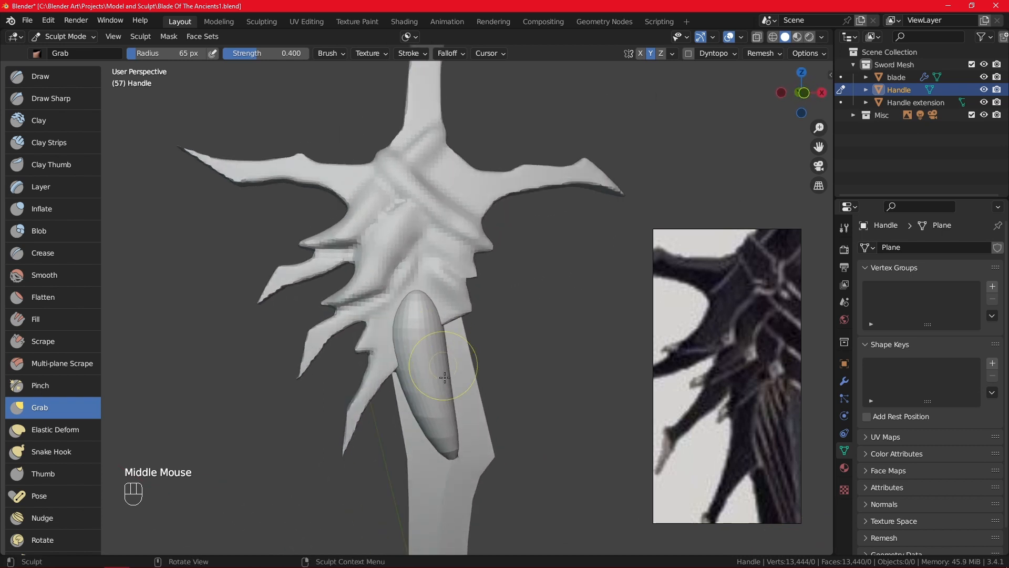
pyautogui.press('KP_1')
pyautogui.keyDown('shift'); pyautogui.moveTo(393, 409); pyautogui.dragTo(447, 352, button='middle'); pyautogui.keyUp('shift')
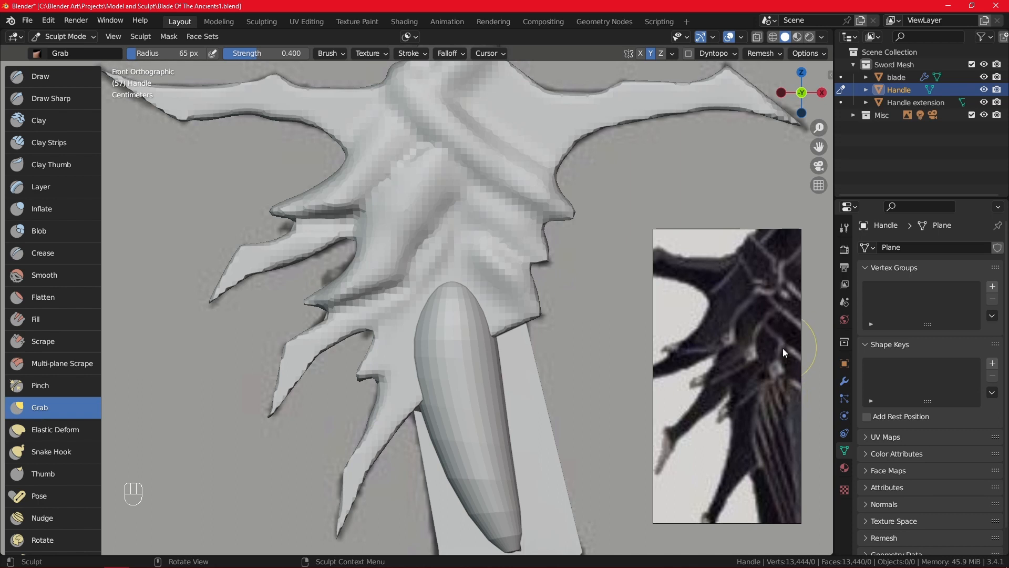
pyautogui.moveTo(781, 346)
pyautogui.keyDown('shift'); pyautogui.mouseDown(button='middle')
pyautogui.moveTo(768, 351)
pyautogui.moveTo(781, 340)
pyautogui.mouseUp(button='middle'); pyautogui.keyUp('shift')
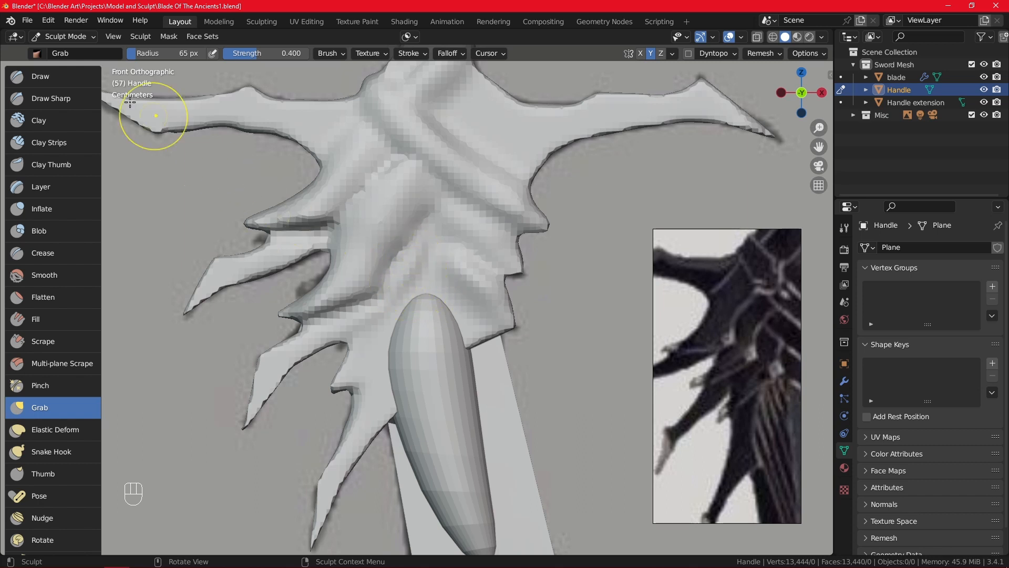
pyautogui.click(78, 85)
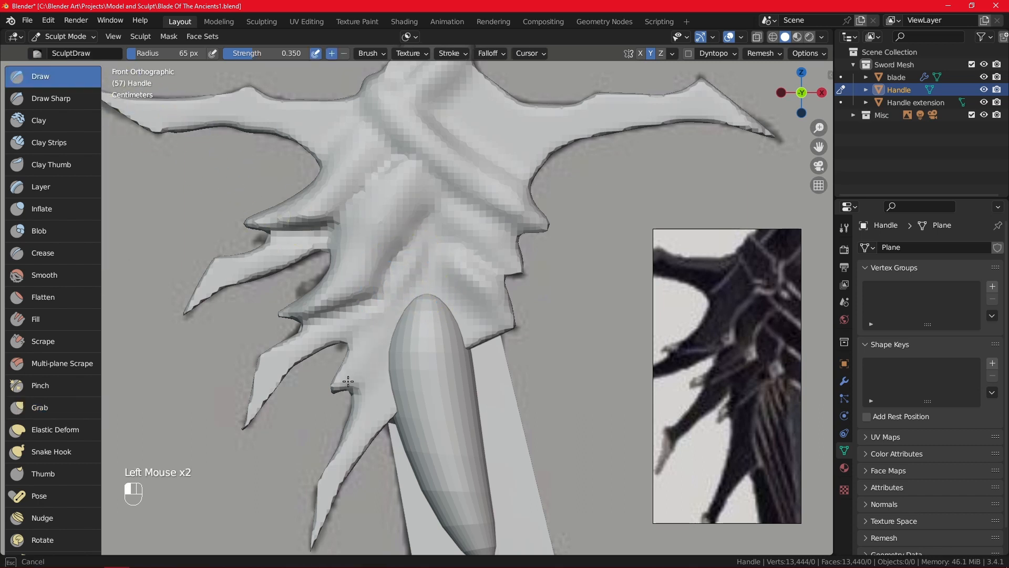
pyautogui.moveTo(383, 321); pyautogui.dragTo(414, 278)
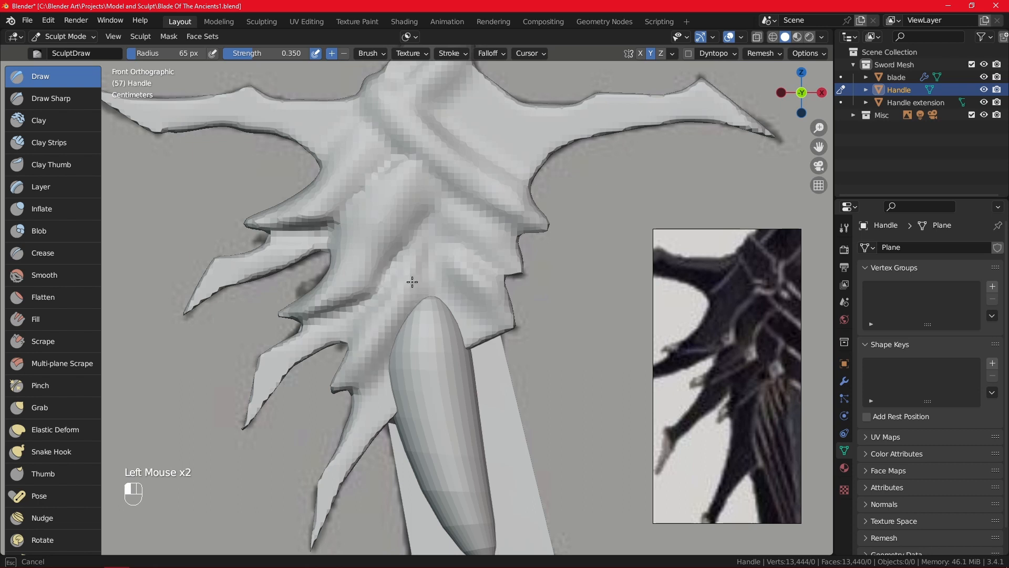
pyautogui.click(412, 280)
# - Thicken the lowest left spur and its side faces with the Draw brush from angled views
pyautogui.moveTo(353, 388); pyautogui.dragTo(416, 360, button='middle')
pyautogui.moveTo(350, 417); pyautogui.dragTo(434, 390)
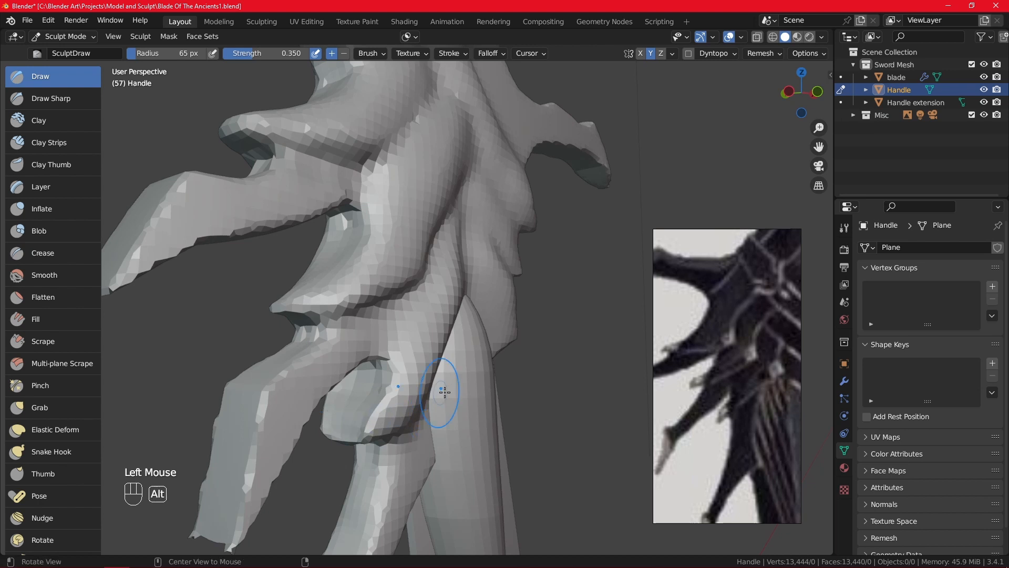
pyautogui.moveTo(435, 389)
pyautogui.mouseDown(button='middle')
pyautogui.moveTo(412, 361)
pyautogui.moveTo(408, 417)
pyautogui.moveTo(378, 261)
pyautogui.moveTo(381, 310)
pyautogui.moveTo(389, 354)
pyautogui.moveTo(390, 265)
pyautogui.mouseUp(button='middle')
pyautogui.keyDown('ctrl'); pyautogui.moveTo(399, 395); pyautogui.dragTo(370, 406, button='middle'); pyautogui.keyUp('ctrl')
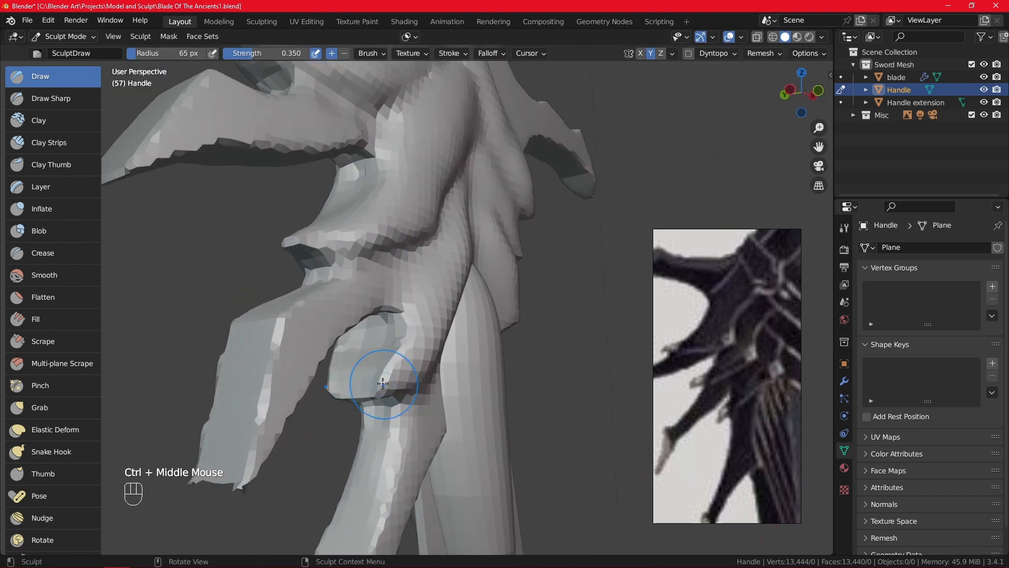
pyautogui.moveTo(366, 370); pyautogui.dragTo(357, 372)
pyautogui.press('KP_1')
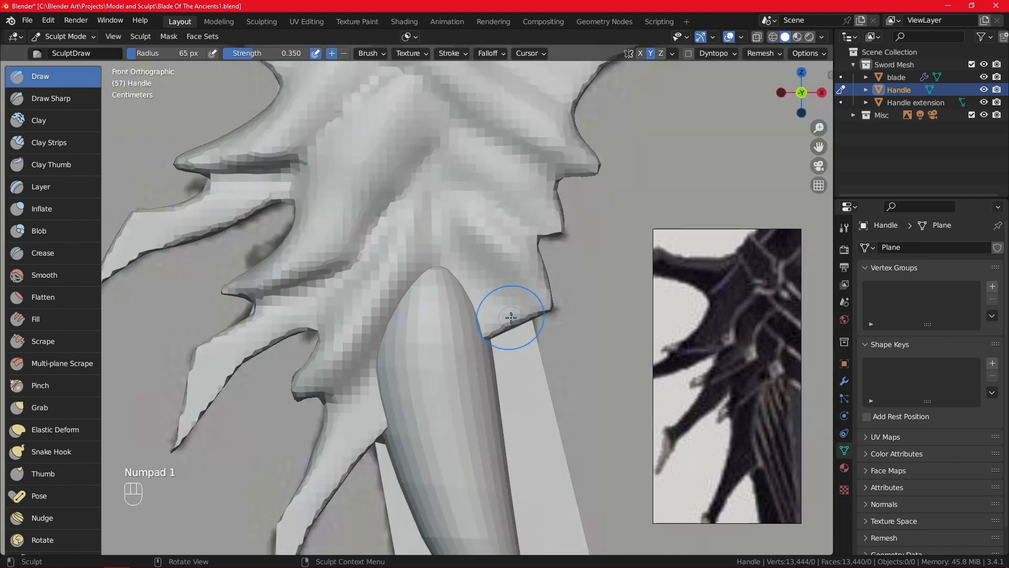
pyautogui.moveTo(451, 369)
pyautogui.keyDown('alt'); pyautogui.mouseDown(button='middle')
pyautogui.moveTo(380, 428)
pyautogui.moveTo(418, 342)
pyautogui.moveTo(383, 281)
pyautogui.mouseUp(button='middle'); pyautogui.keyUp('alt')
pyautogui.moveTo(262, 287); pyautogui.dragTo(260, 312)
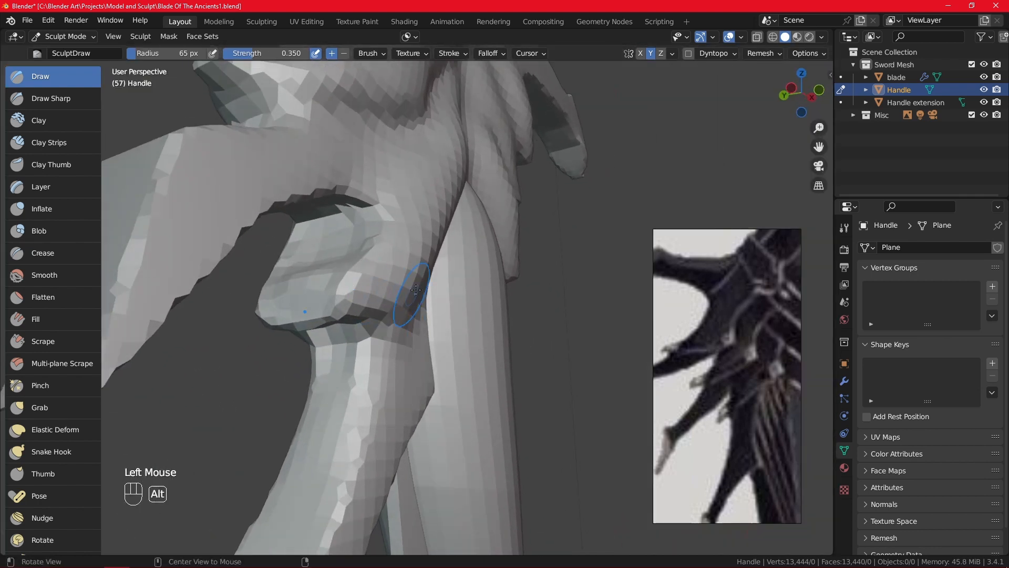
pyautogui.moveTo(416, 292)
pyautogui.keyDown('alt'); pyautogui.mouseDown(button='middle')
pyautogui.moveTo(473, 242)
pyautogui.moveTo(374, 307)
pyautogui.moveTo(412, 247)
pyautogui.moveTo(412, 315)
pyautogui.moveTo(464, 258)
pyautogui.moveTo(405, 293)
pyautogui.moveTo(412, 272)
pyautogui.moveTo(401, 254)
pyautogui.mouseUp(button='middle'); pyautogui.keyUp('alt')
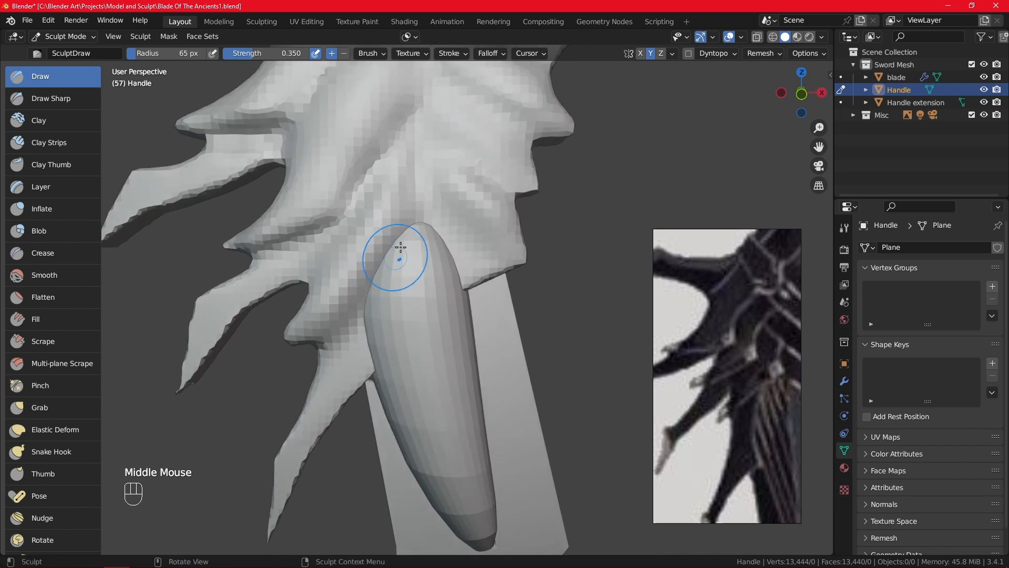
# - Smooth the new diagonal ridge beside the handle extension and add volume along it with the Draw brush
pyautogui.keyDown('shift'); pyautogui.moveTo(401, 254); pyautogui.dragTo(396, 199); pyautogui.keyUp('shift')
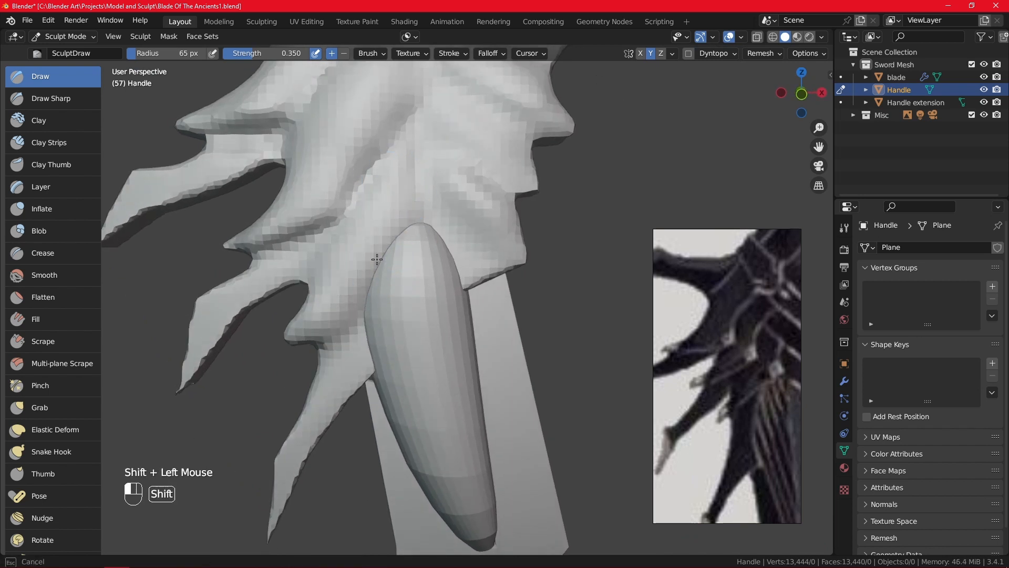
pyautogui.moveTo(377, 259)
pyautogui.mouseDown(button='middle')
pyautogui.moveTo(432, 335)
pyautogui.moveTo(462, 288)
pyautogui.moveTo(431, 241)
pyautogui.moveTo(463, 306)
pyautogui.moveTo(453, 326)
pyautogui.mouseUp(button='middle')
pyautogui.keyDown('shift'); pyautogui.click(432, 336); pyautogui.keyUp('shift')
pyautogui.moveTo(415, 311); pyautogui.dragTo(389, 324)
pyautogui.moveTo(387, 325)
pyautogui.keyDown('alt'); pyautogui.mouseDown(button='middle')
pyautogui.moveTo(446, 310)
pyautogui.moveTo(428, 305)
pyautogui.mouseUp(button='middle'); pyautogui.keyUp('alt')
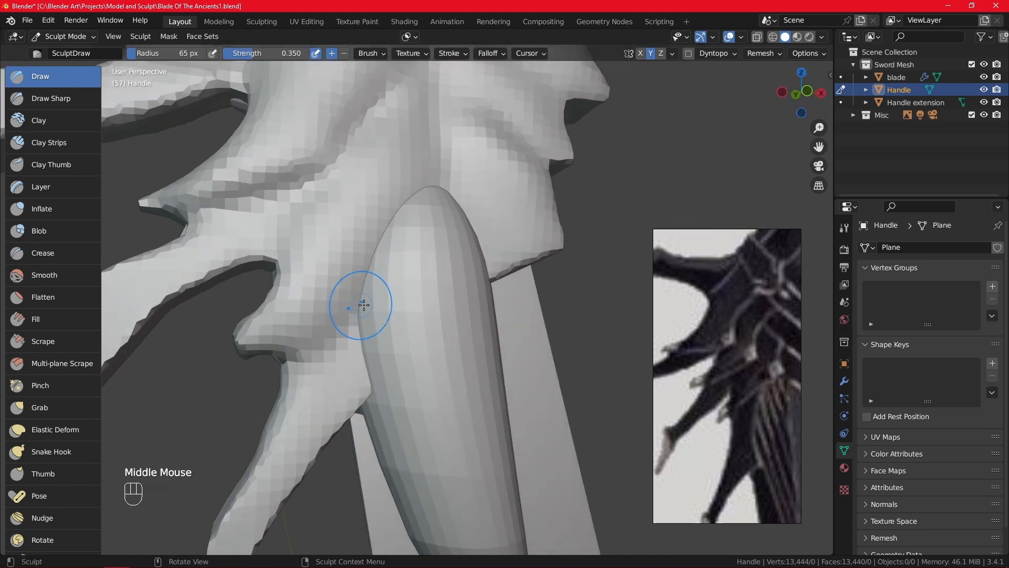
# - Remesh the handle and compare its claws and lower edge with the reference using temporary X-ray display
pyautogui.press('KP_1')
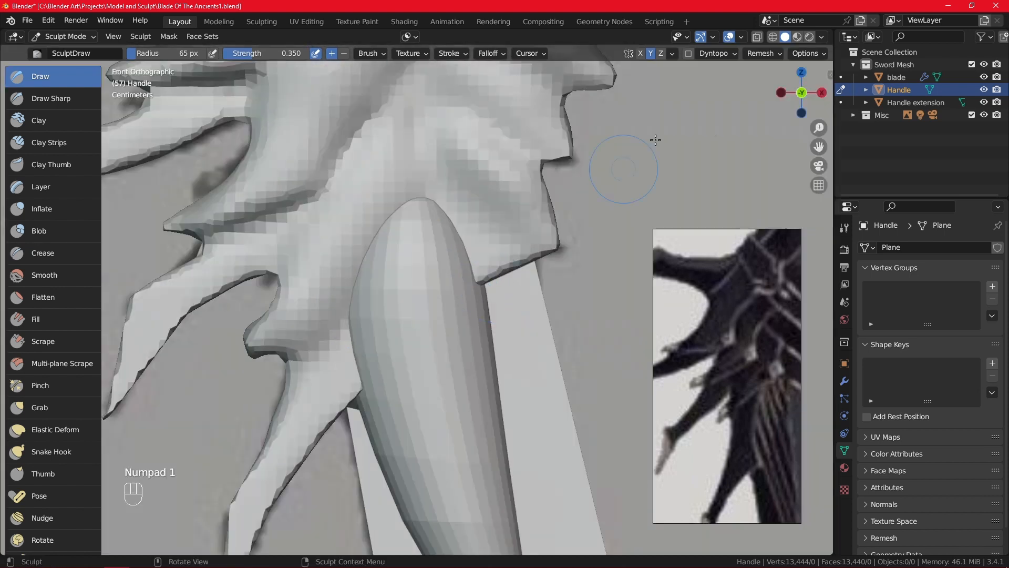
pyautogui.click(772, 56)
pyautogui.click(757, 175)
pyautogui.keyDown('shift'); pyautogui.moveTo(422, 294); pyautogui.dragTo(525, 302, button='middle'); pyautogui.keyUp('shift')
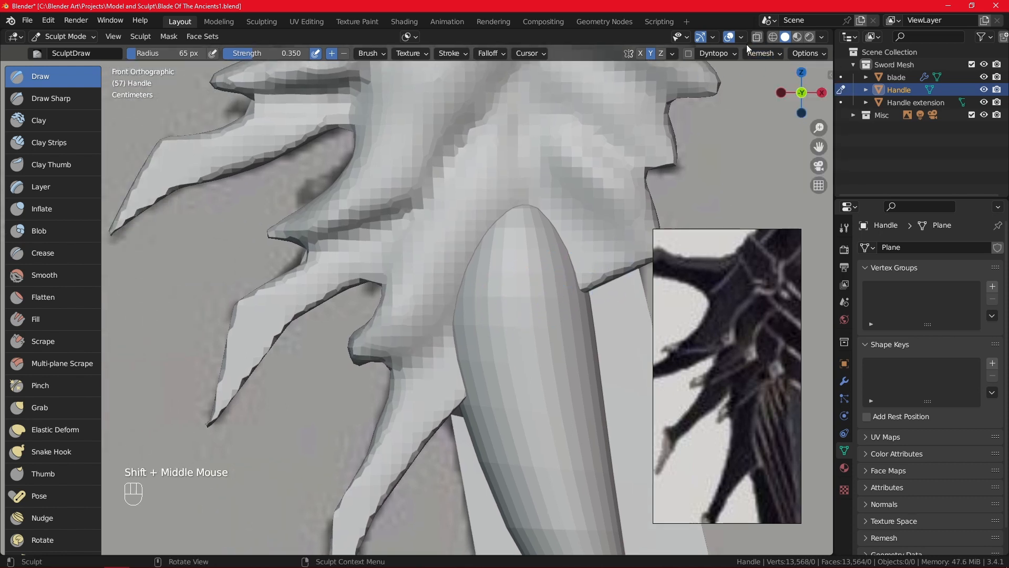
pyautogui.click(756, 39)
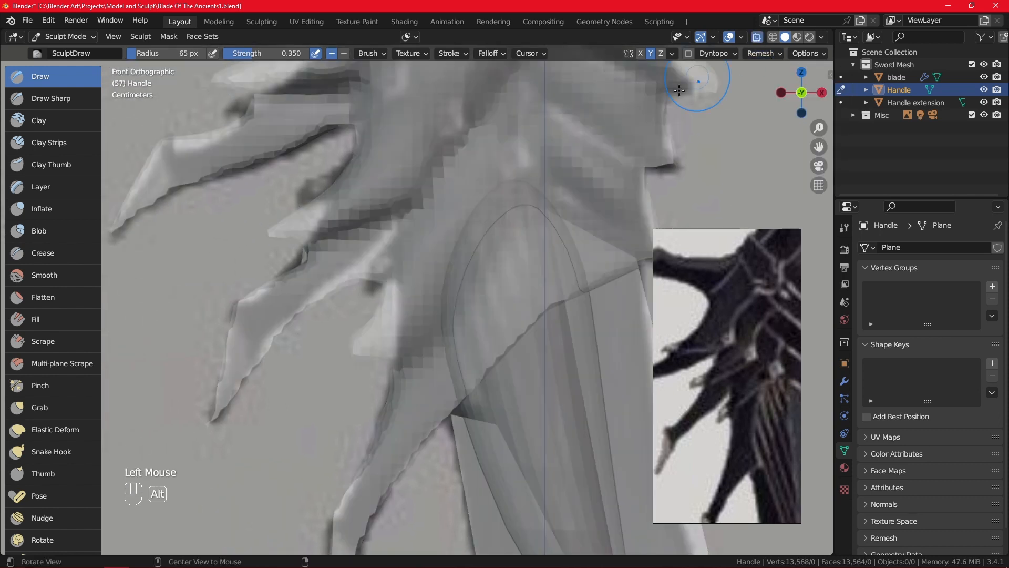
pyautogui.moveTo(578, 239)
pyautogui.keyDown('ctrl'); pyautogui.mouseDown(button='middle')
pyautogui.moveTo(575, 277)
pyautogui.moveTo(583, 214)
pyautogui.moveTo(475, 222)
pyautogui.mouseUp(button='middle'); pyautogui.keyUp('ctrl')
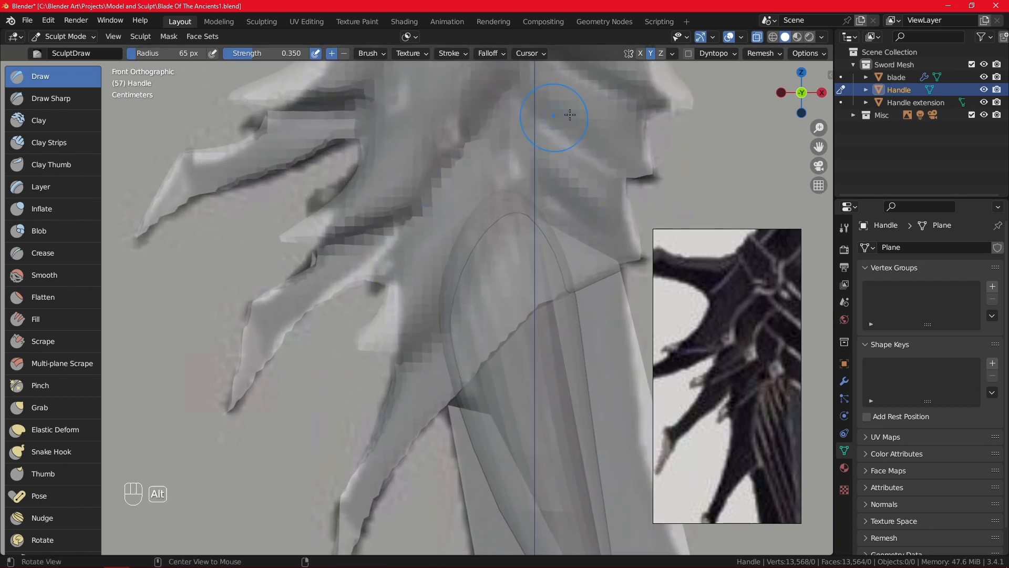
pyautogui.moveTo(562, 112)
pyautogui.keyDown('ctrl'); pyautogui.mouseDown(button='middle')
pyautogui.moveTo(547, 300)
pyautogui.moveTo(555, 313)
pyautogui.moveTo(650, 127)
pyautogui.mouseUp(button='middle'); pyautogui.keyUp('ctrl')
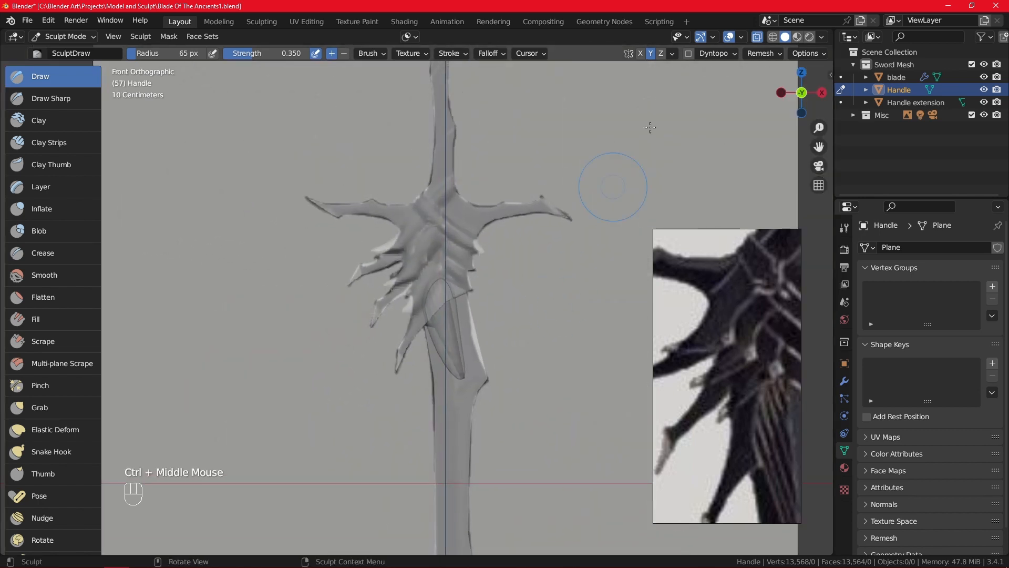
pyautogui.click(758, 38)
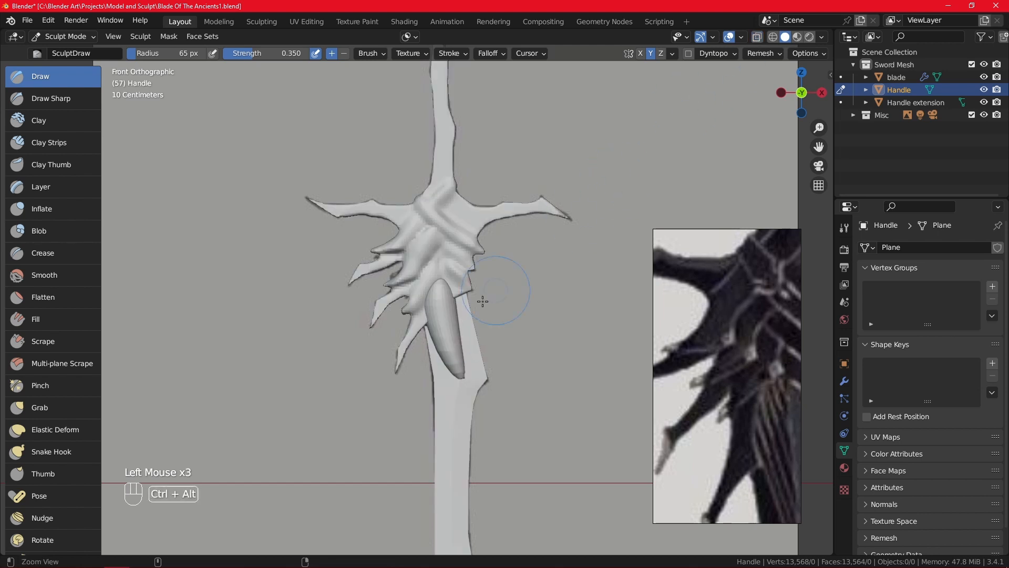
# - Pull the lowest left spur down and outward into a longer point with the Snake Hook brush at 65 px radius and 1.000 strength
pyautogui.keyDown('ctrl'); pyautogui.moveTo(482, 300); pyautogui.dragTo(472, 280, button='middle'); pyautogui.keyUp('ctrl')
pyautogui.keyDown('shift'); pyautogui.moveTo(451, 406); pyautogui.dragTo(447, 342, button='middle'); pyautogui.keyUp('shift')
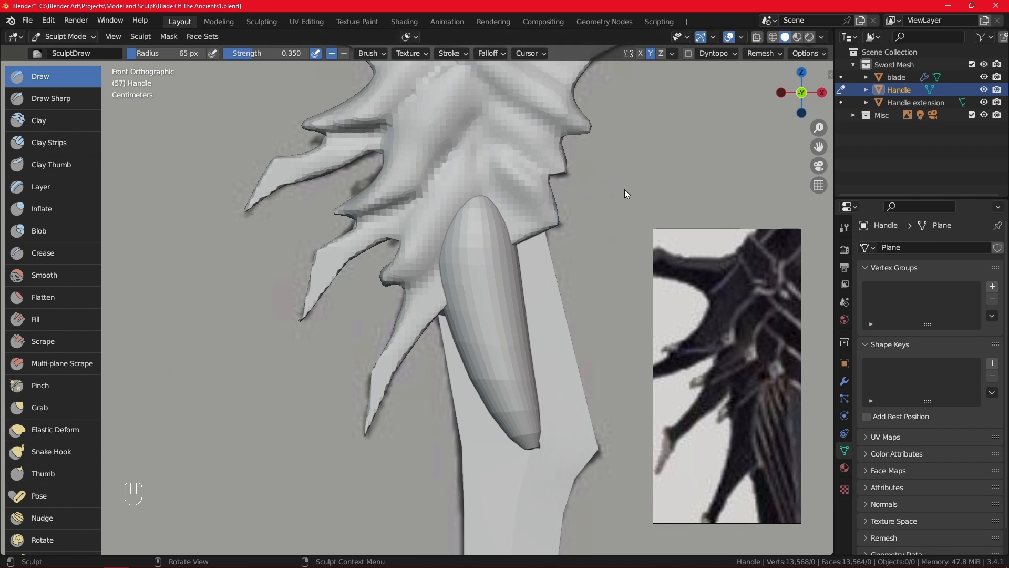
pyautogui.click(70, 453)
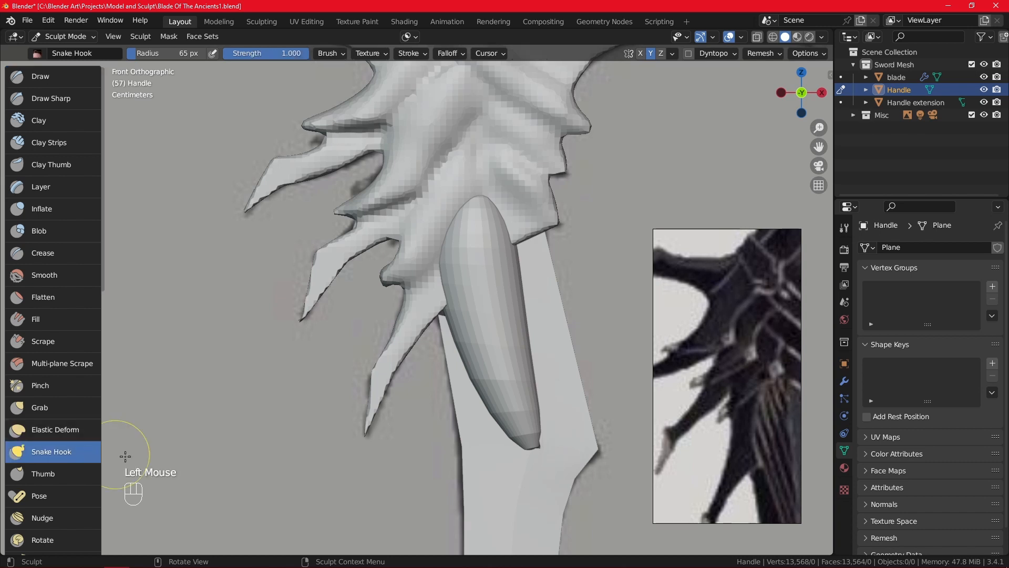
pyautogui.keyDown('ctrl'); pyautogui.moveTo(383, 395); pyautogui.dragTo(409, 298, button='middle'); pyautogui.keyUp('ctrl')
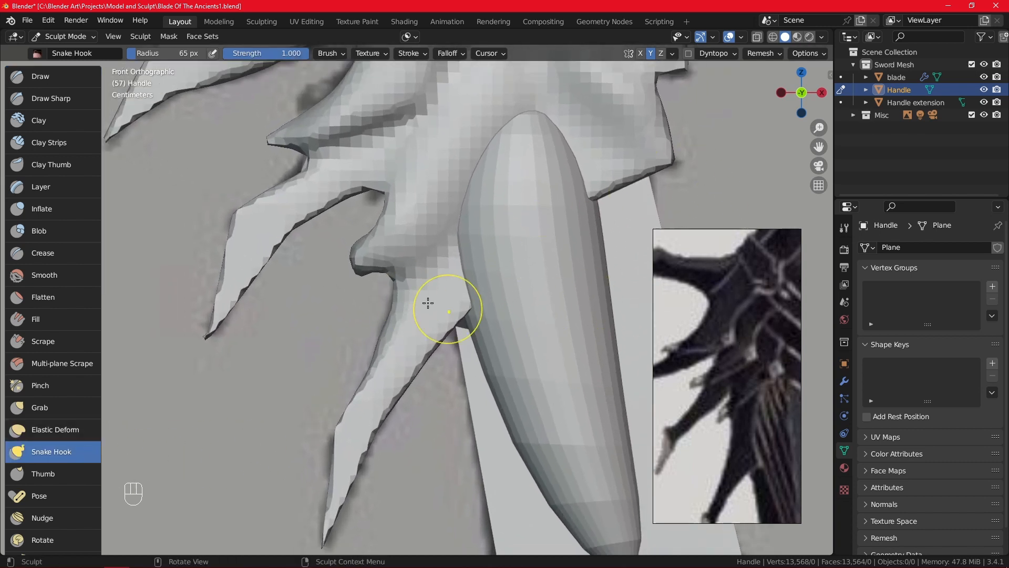
pyautogui.moveTo(358, 257); pyautogui.dragTo(334, 280)
pyautogui.moveTo(344, 262)
pyautogui.mouseDown()
pyautogui.moveTo(355, 241)
pyautogui.moveTo(361, 284)
pyautogui.moveTo(337, 289)
pyautogui.mouseUp()
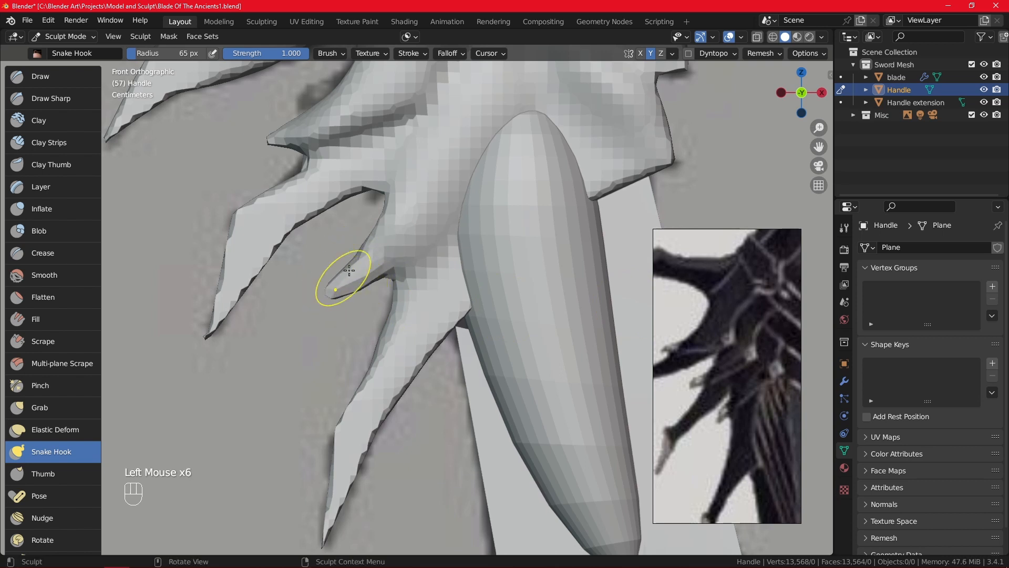
pyautogui.moveTo(387, 214)
pyautogui.keyDown('ctrl'); pyautogui.mouseDown(button='middle')
pyautogui.moveTo(424, 374)
pyautogui.moveTo(440, 237)
pyautogui.mouseUp(button='middle'); pyautogui.keyUp('ctrl')
pyautogui.moveTo(391, 260); pyautogui.dragTo(390, 273)
pyautogui.moveTo(384, 274)
pyautogui.mouseDown()
pyautogui.moveTo(395, 280)
pyautogui.moveTo(380, 294)
pyautogui.mouseUp()
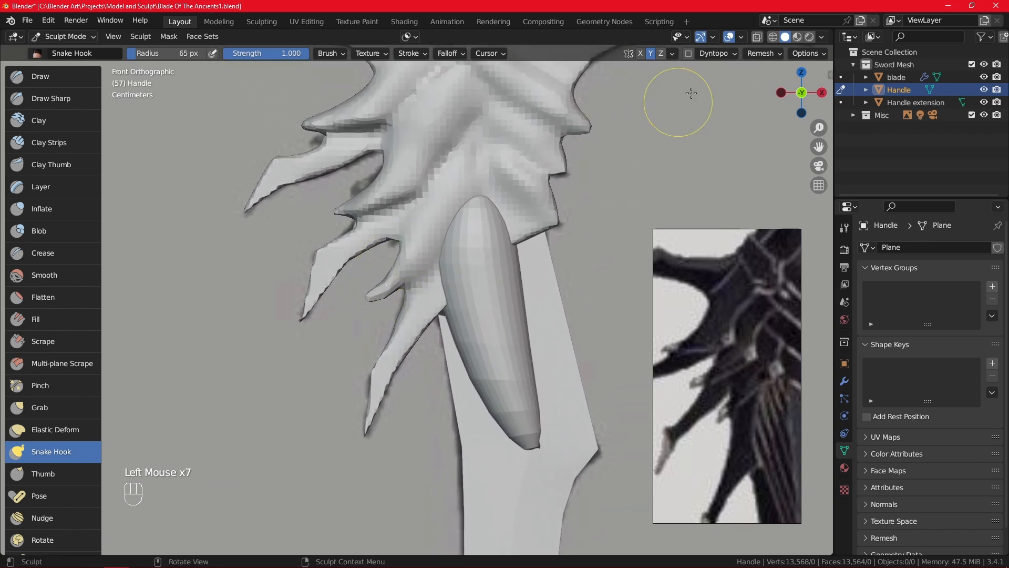
# - Remesh the handle to rebuild the stretched faces of the lowest left spur
pyautogui.click(754, 57)
pyautogui.keyDown('ctrl'); pyautogui.moveTo(711, 254); pyautogui.dragTo(542, 184, button='middle'); pyautogui.keyUp('ctrl')
pyautogui.keyDown('ctrl'); pyautogui.moveTo(478, 242); pyautogui.dragTo(454, 293, button='middle'); pyautogui.keyUp('ctrl')
# - Pull the notch between the two prongs of the small lower-left spur outward with the Grab brush at 81 px radius and 0.400 strength
pyautogui.click(52, 407)
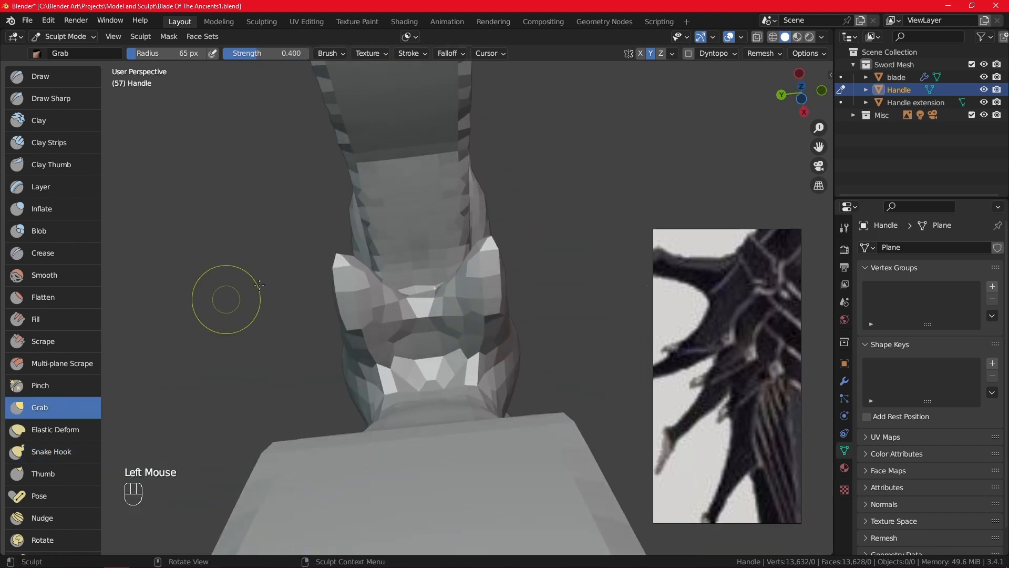
pyautogui.press('f')
pyautogui.click(430, 302)
pyautogui.moveTo(423, 303)
pyautogui.mouseDown()
pyautogui.moveTo(418, 270)
pyautogui.moveTo(440, 284)
pyautogui.mouseUp()
pyautogui.moveTo(440, 283); pyautogui.dragTo(481, 205, button='middle')
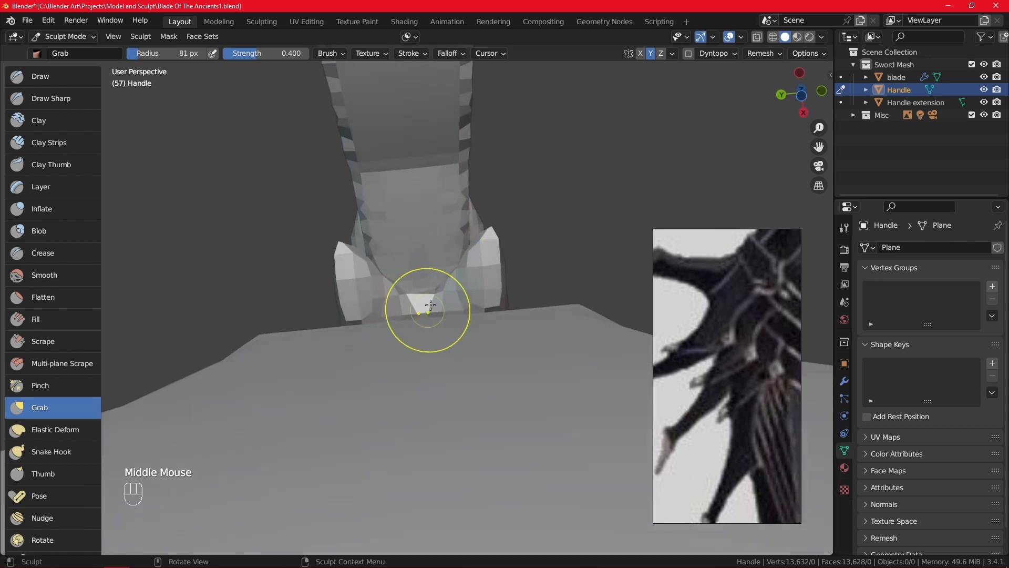
pyautogui.moveTo(416, 298); pyautogui.dragTo(423, 395, button='middle')
pyautogui.moveTo(412, 315); pyautogui.dragTo(416, 268)
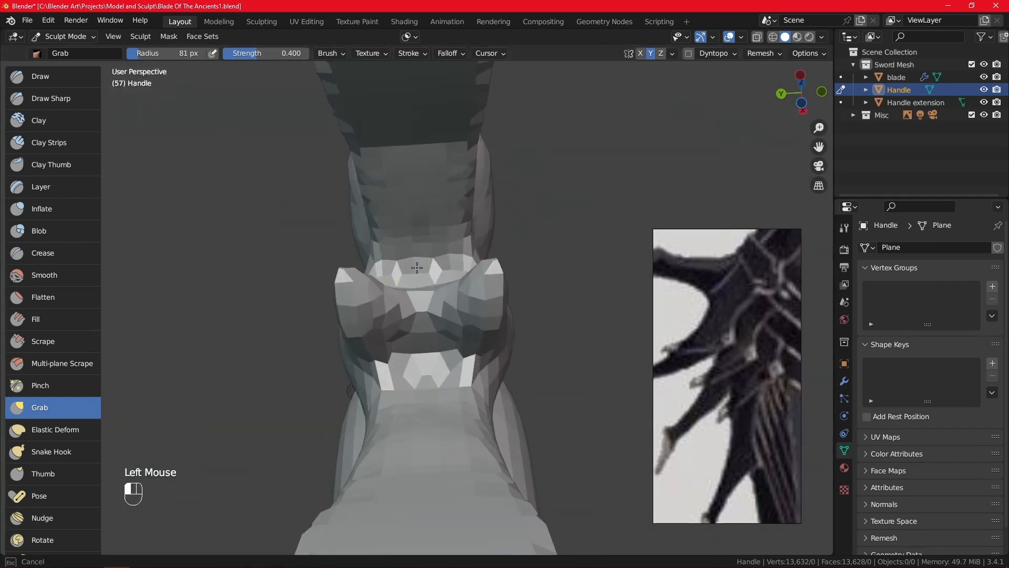
# - Even out the small spur's split tip from several sides with the Grab brush and remesh the handle
pyautogui.moveTo(432, 162); pyautogui.dragTo(433, 156)
pyautogui.moveTo(434, 155)
pyautogui.keyDown('alt'); pyautogui.mouseDown(button='middle')
pyautogui.moveTo(550, 297)
pyautogui.moveTo(530, 353)
pyautogui.moveTo(451, 314)
pyautogui.mouseUp(button='middle'); pyautogui.keyUp('alt')
pyautogui.hotkey('ctrl', 'z')
pyautogui.moveTo(429, 309); pyautogui.dragTo(442, 324)
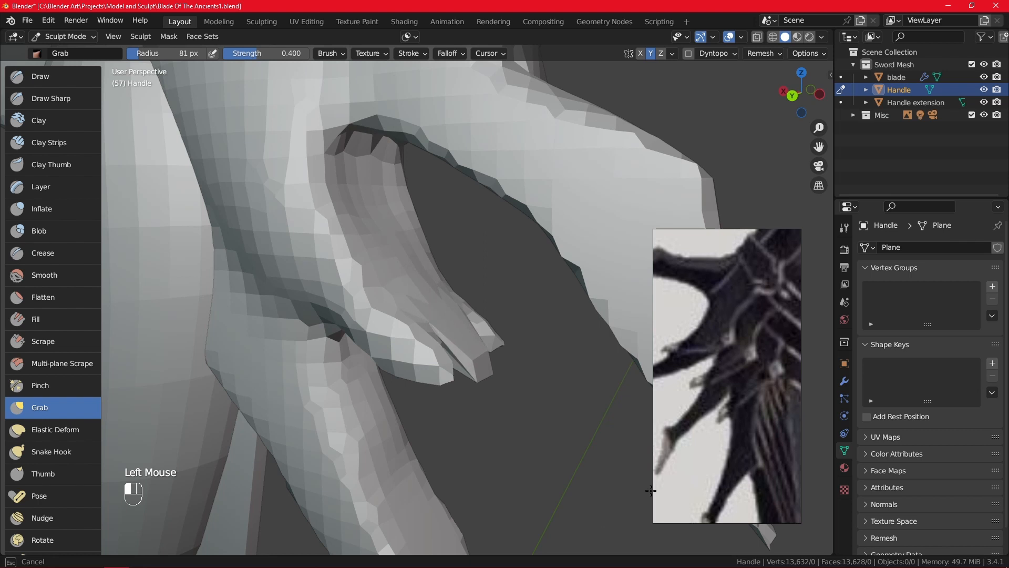
pyautogui.moveTo(650, 490); pyautogui.dragTo(651, 491)
pyautogui.moveTo(651, 490); pyautogui.dragTo(522, 473, button='middle')
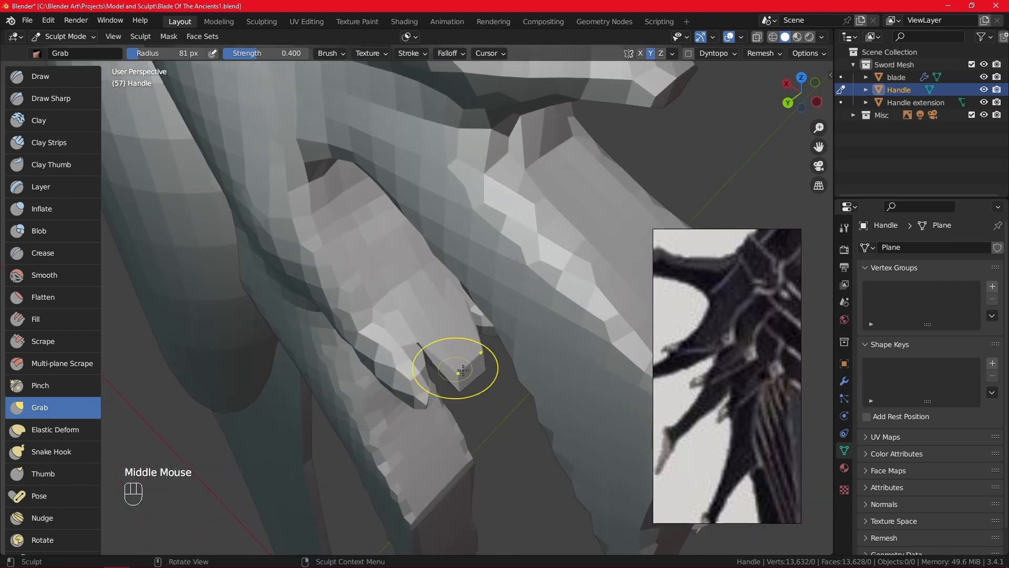
pyautogui.click(769, 53)
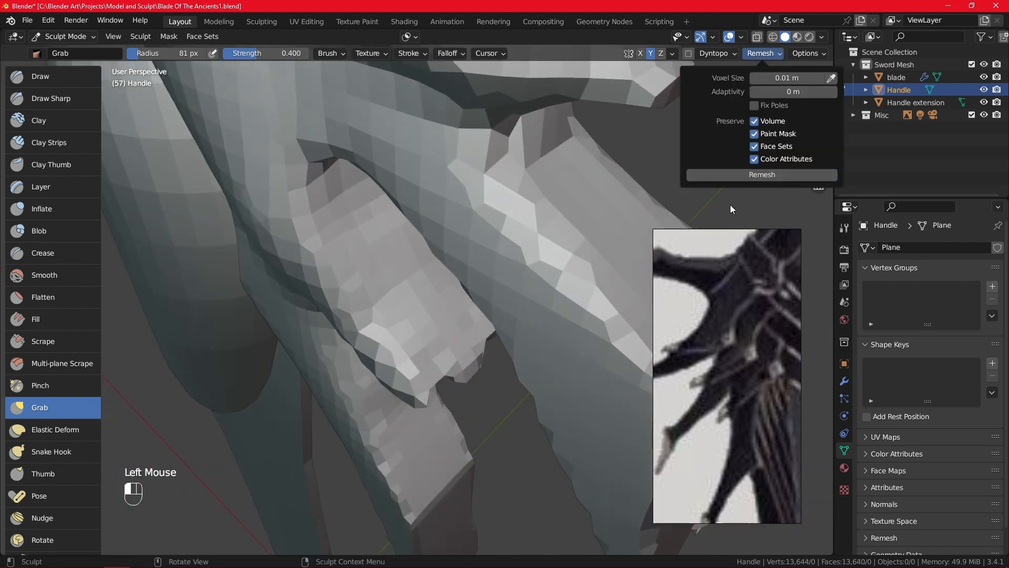
pyautogui.moveTo(486, 330)
pyautogui.mouseDown(button='middle')
pyautogui.moveTo(410, 227)
pyautogui.moveTo(107, 150)
pyautogui.mouseUp(button='middle')
# - Fill the hollow between the small spur's prongs with the Inflate brush at 81 px radius and 0.500 strength
pyautogui.click(63, 208)
pyautogui.moveTo(399, 315); pyautogui.dragTo(459, 332, button='middle')
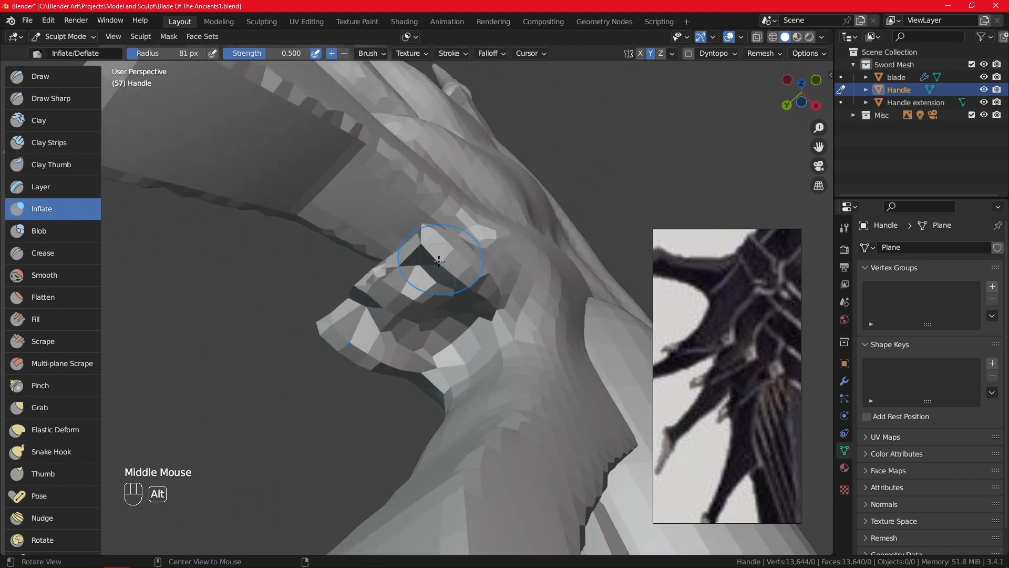
pyautogui.moveTo(459, 332); pyautogui.dragTo(459, 333)
pyautogui.moveTo(432, 268); pyautogui.dragTo(432, 268)
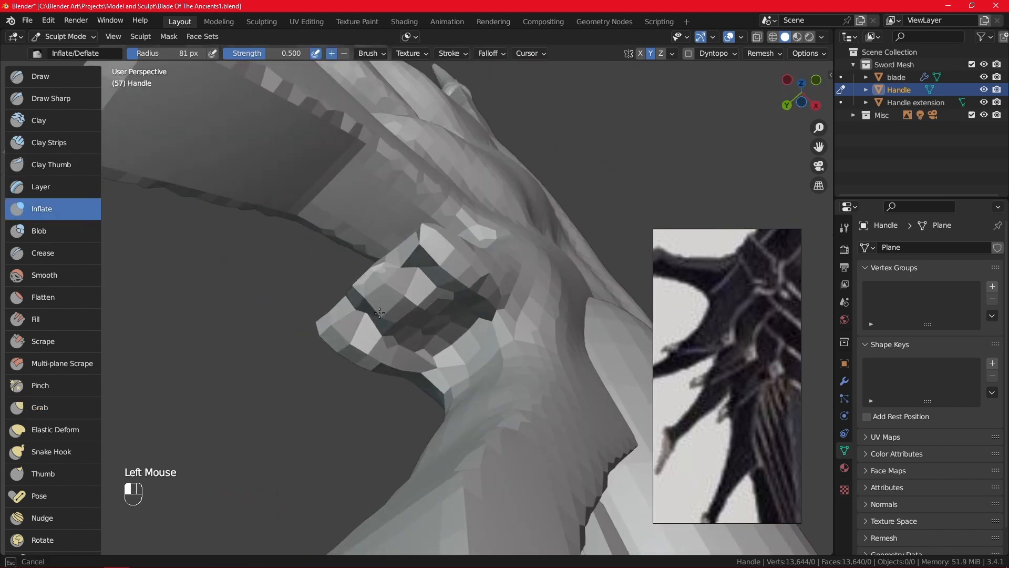
pyautogui.moveTo(432, 268); pyautogui.dragTo(552, 173, button='middle')
# - Remesh the handle at 0.01 m voxel size and smooth the tip of the small lower-left spur
pyautogui.click(762, 53)
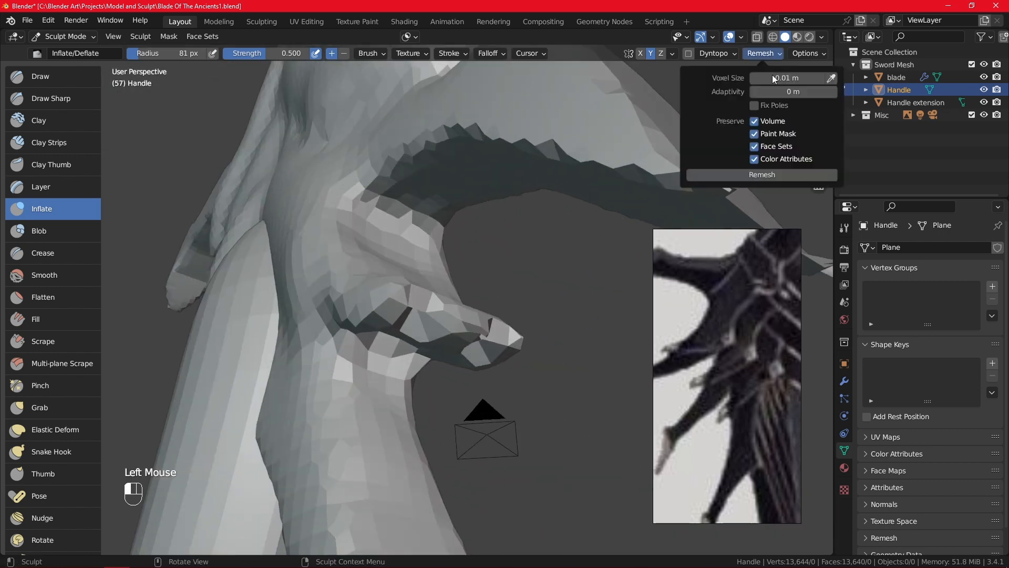
pyautogui.click(762, 174)
pyautogui.moveTo(599, 282); pyautogui.dragTo(432, 307, button='middle')
pyautogui.press('KP_1')
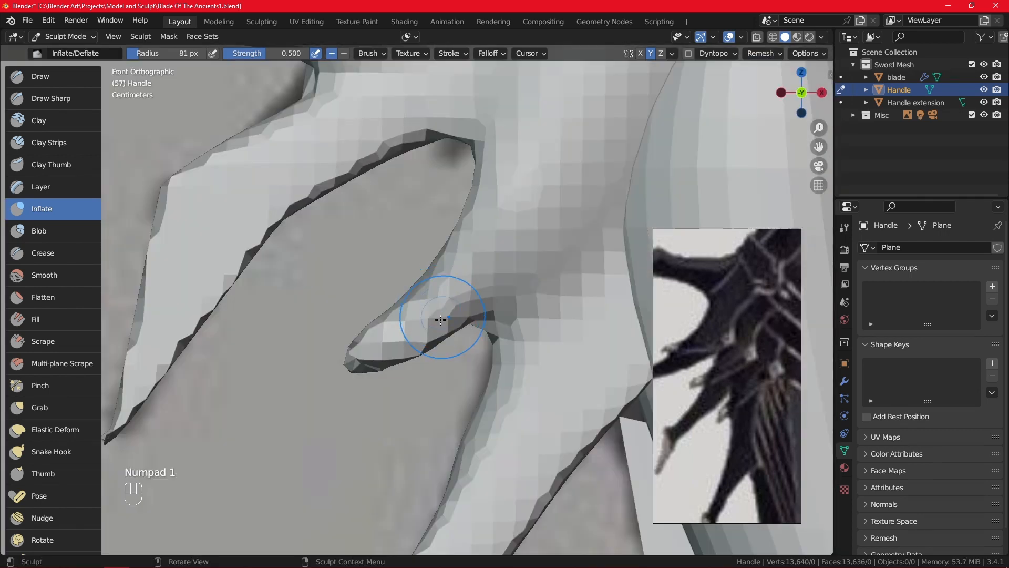
pyautogui.moveTo(383, 353); pyautogui.dragTo(395, 383, button='middle')
pyautogui.keyDown('shift'); pyautogui.moveTo(394, 383); pyautogui.dragTo(421, 385); pyautogui.keyUp('shift')
pyautogui.moveTo(495, 270); pyautogui.dragTo(459, 365, button='middle')
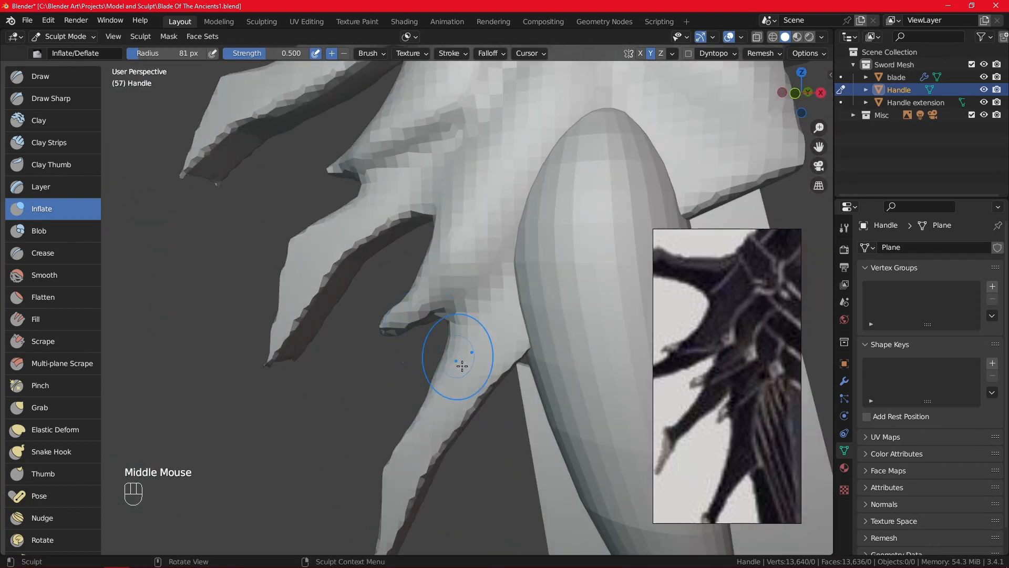
pyautogui.press('KP_1')
pyautogui.moveTo(451, 401)
pyautogui.keyDown('ctrl'); pyautogui.mouseDown(button='middle')
pyautogui.moveTo(446, 444)
pyautogui.moveTo(458, 322)
pyautogui.mouseUp(button='middle'); pyautogui.keyUp('ctrl')
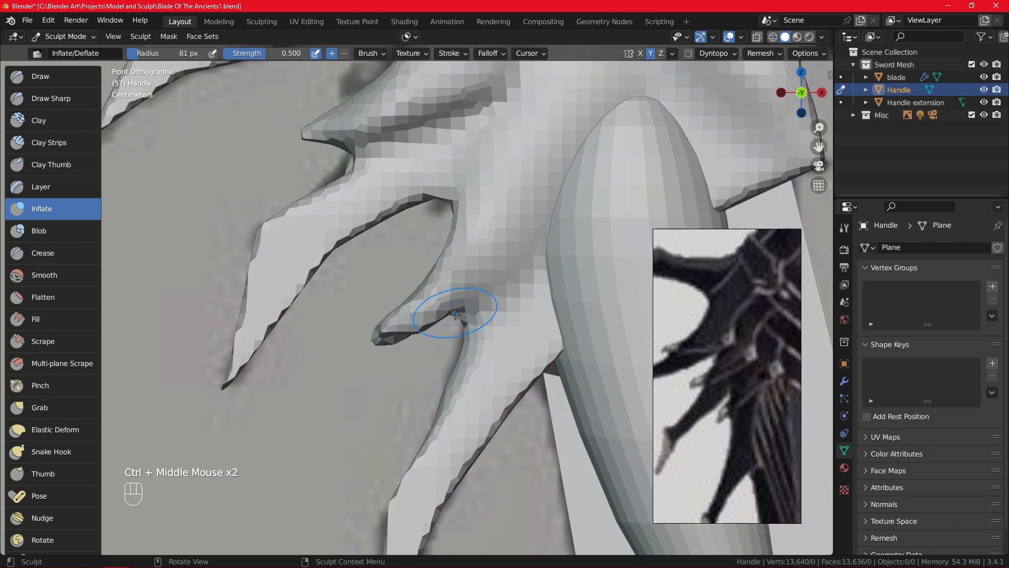
# - Raise a diagonal ridge from the small spur up toward the handle extension with the Draw brush at 42 px radius and 0.350 strength
pyautogui.click(68, 77)
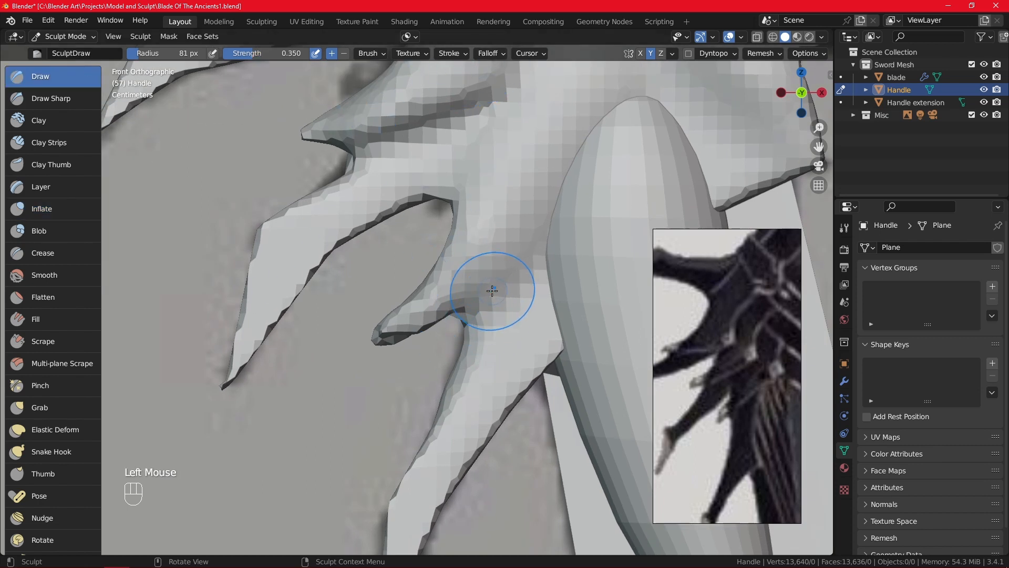
pyautogui.press('f')
pyautogui.click(514, 290)
pyautogui.moveTo(550, 191)
pyautogui.mouseDown()
pyautogui.moveTo(423, 325)
pyautogui.moveTo(380, 345)
pyautogui.mouseUp()
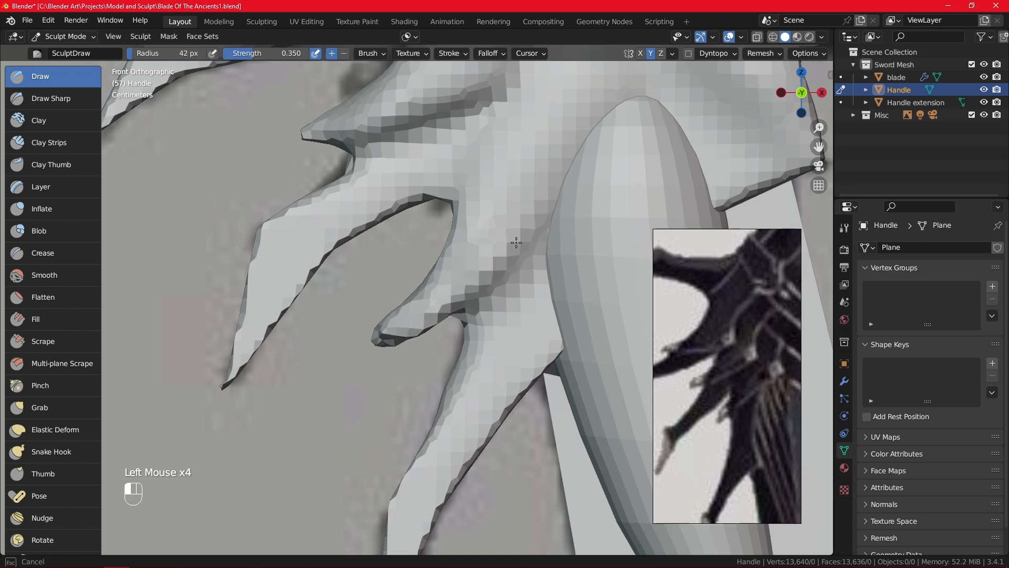
pyautogui.keyDown('ctrl'); pyautogui.moveTo(585, 175); pyautogui.dragTo(428, 345, button='middle'); pyautogui.keyUp('ctrl')
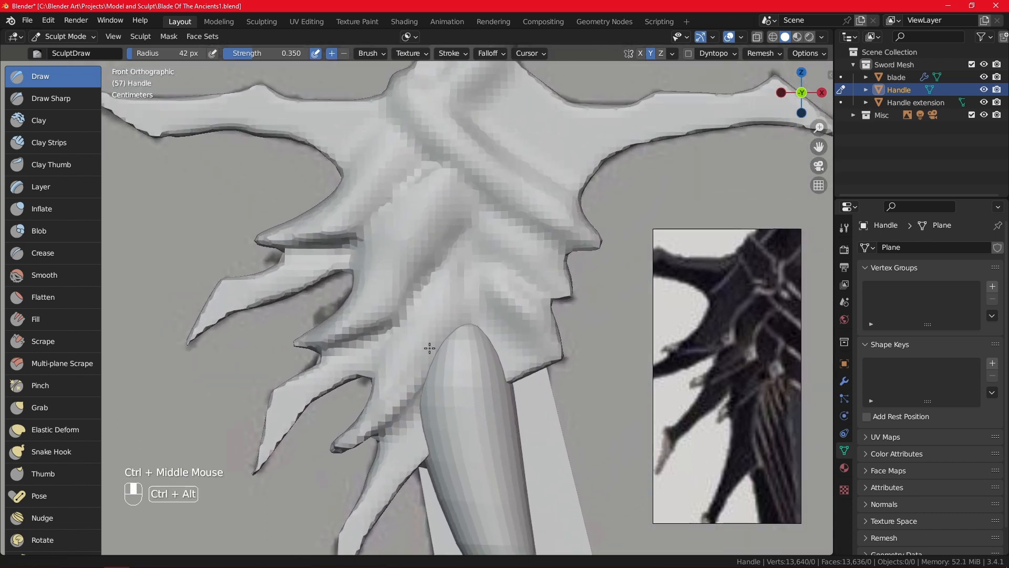
# - Extend the ridge along the handle extension's upper edge to its tip with the Draw brush at 28 px radius
pyautogui.press('f')
pyautogui.click(415, 387)
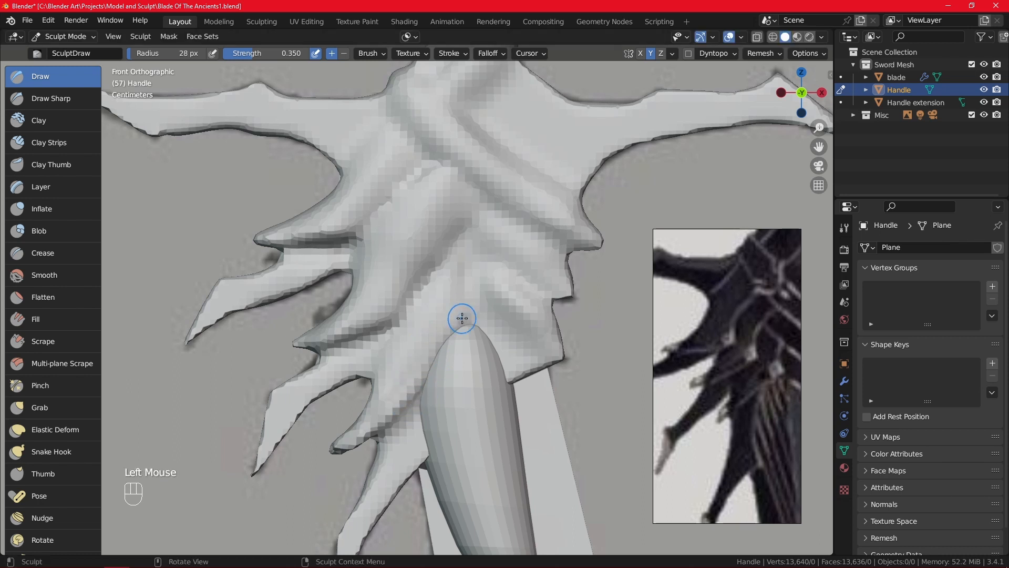
pyautogui.moveTo(462, 319)
pyautogui.mouseDown()
pyautogui.moveTo(395, 412)
pyautogui.moveTo(468, 309)
pyautogui.mouseUp()
pyautogui.moveTo(424, 379); pyautogui.dragTo(471, 320)
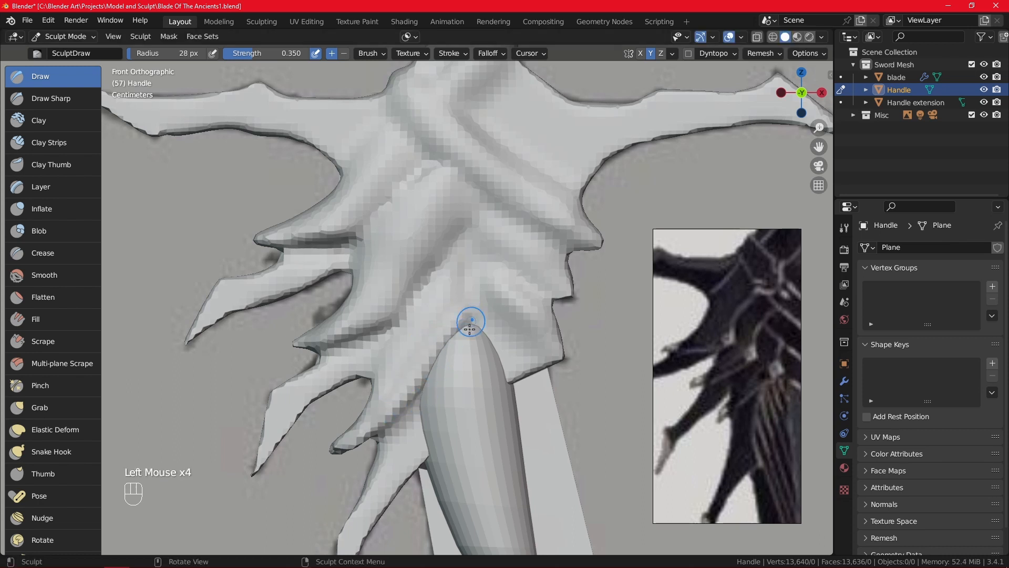
pyautogui.keyDown('shift'); pyautogui.moveTo(505, 358); pyautogui.dragTo(482, 316, button='middle'); pyautogui.keyUp('shift')
pyautogui.keyDown('shift'); pyautogui.moveTo(489, 397); pyautogui.dragTo(493, 342, button='middle'); pyautogui.keyUp('shift')
pyautogui.keyDown('ctrl'); pyautogui.moveTo(507, 253); pyautogui.dragTo(428, 412, button='middle'); pyautogui.keyUp('ctrl')
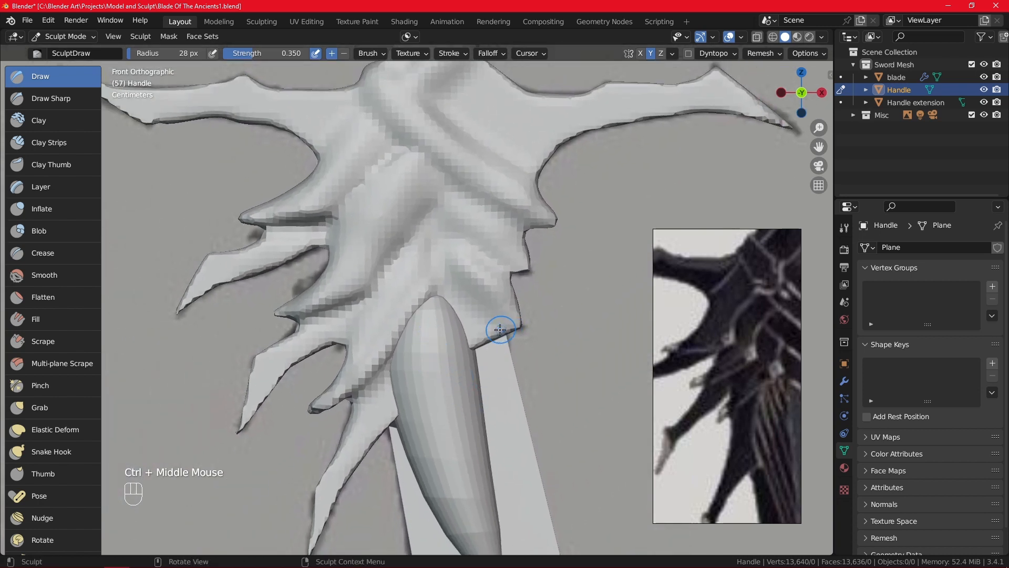
# - Build up the diagonal ridge above and left of the handle extension's tip with short Draw strokes, then smooth its lower part
pyautogui.moveTo(513, 349); pyautogui.dragTo(377, 398, button='middle')
pyautogui.press('KP_1')
pyautogui.click(387, 289)
pyautogui.click(394, 274)
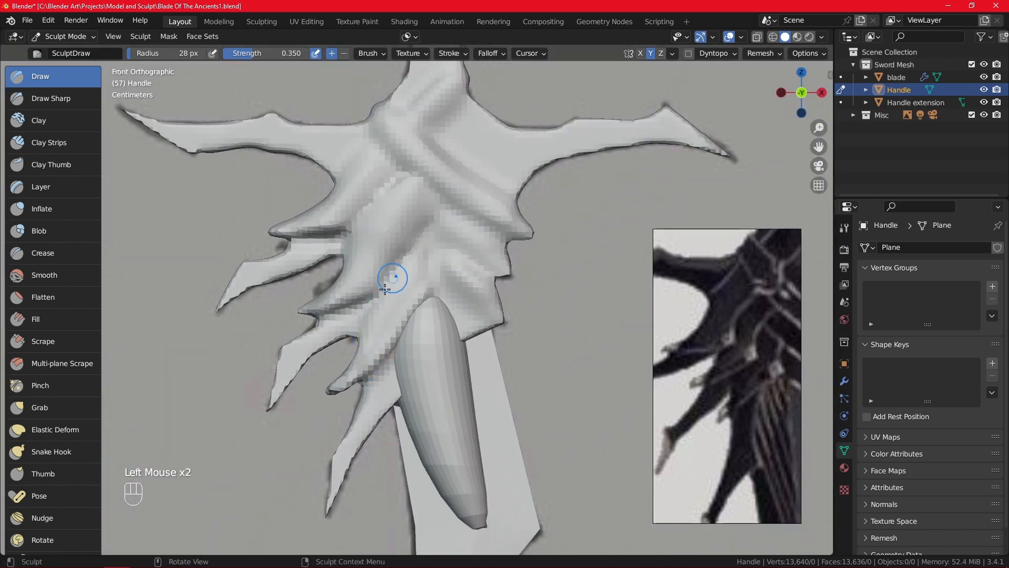
pyautogui.click(402, 270)
pyautogui.click(405, 268)
pyautogui.click(423, 284)
pyautogui.click(415, 271)
pyautogui.click(409, 264)
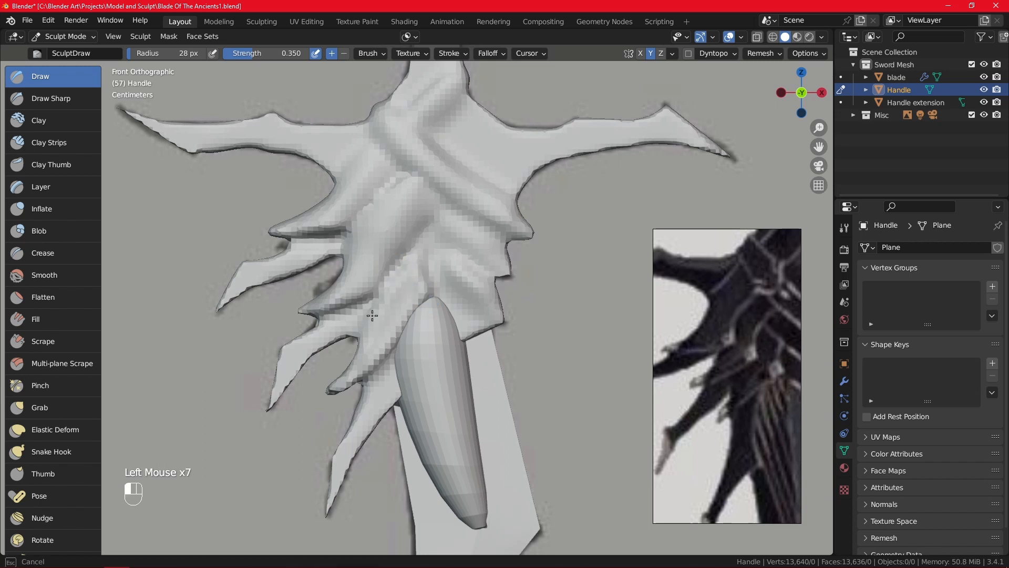
pyautogui.click(381, 311)
pyautogui.click(396, 319)
pyautogui.keyDown('shift'); pyautogui.moveTo(396, 319); pyautogui.dragTo(401, 331); pyautogui.keyUp('shift')
# - Remesh the handle to rebuild the faces along the new ridges and review the overall sword shape
pyautogui.click(760, 53)
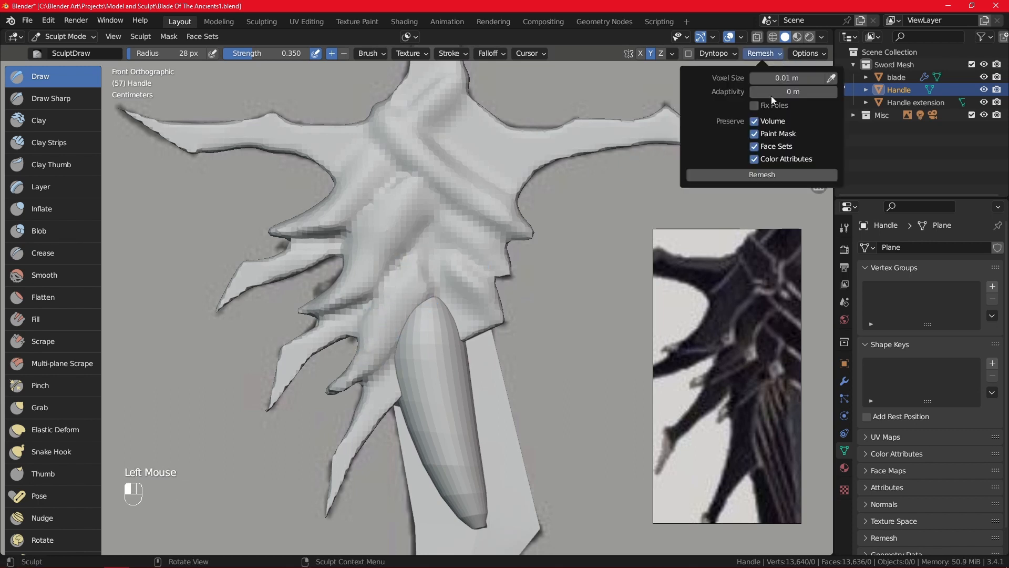
pyautogui.click(767, 173)
pyautogui.keyDown('ctrl'); pyautogui.moveTo(484, 337); pyautogui.dragTo(484, 401, button='middle'); pyautogui.keyUp('ctrl')
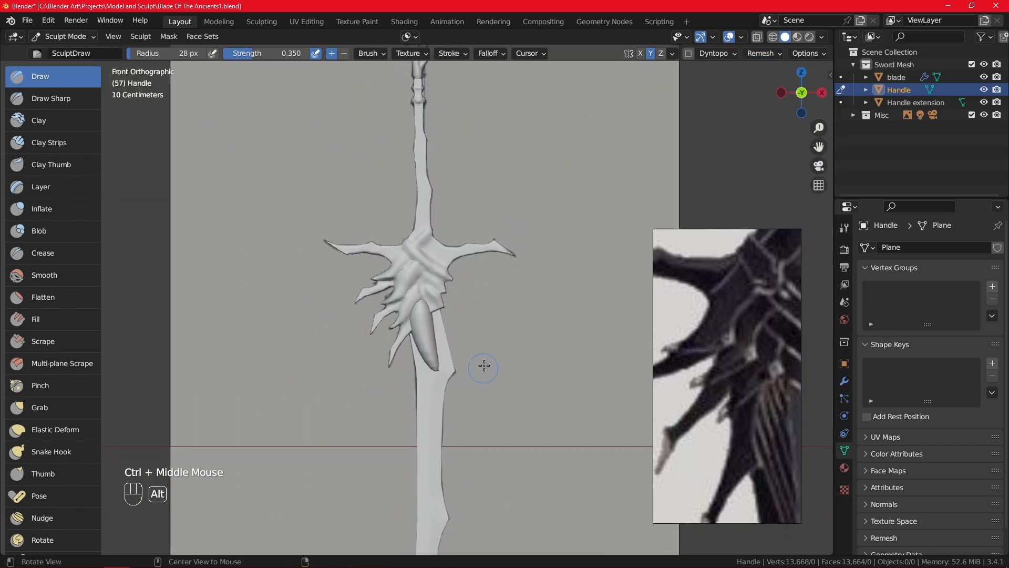
pyautogui.moveTo(480, 364)
pyautogui.mouseDown(button='middle')
pyautogui.moveTo(557, 343)
pyautogui.moveTo(761, 364)
pyautogui.moveTo(499, 364)
pyautogui.mouseUp(button='middle')
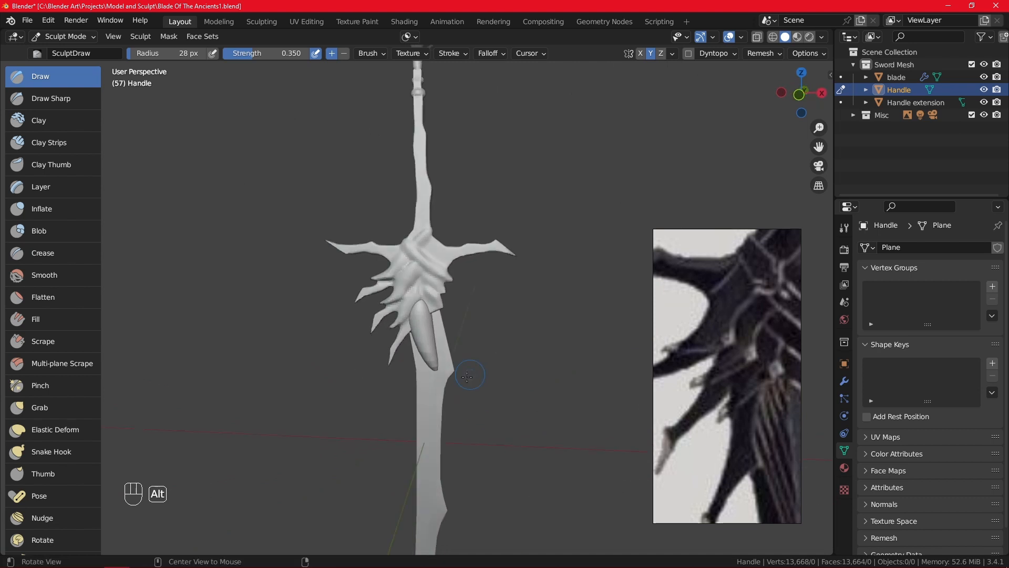
pyautogui.keyDown('ctrl'); pyautogui.moveTo(494, 444); pyautogui.dragTo(509, 318, button='middle'); pyautogui.keyUp('ctrl')
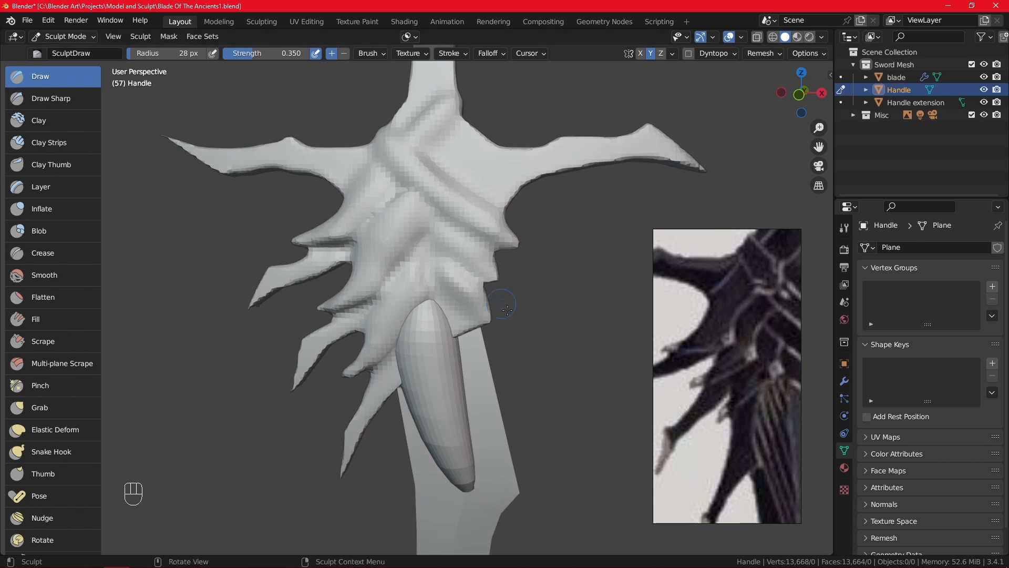
pyautogui.keyDown('ctrl'); pyautogui.moveTo(508, 316); pyautogui.dragTo(506, 286, button='middle'); pyautogui.keyUp('ctrl')
pyautogui.keyDown('shift'); pyautogui.moveTo(489, 406); pyautogui.dragTo(494, 361, button='middle'); pyautogui.keyUp('shift')
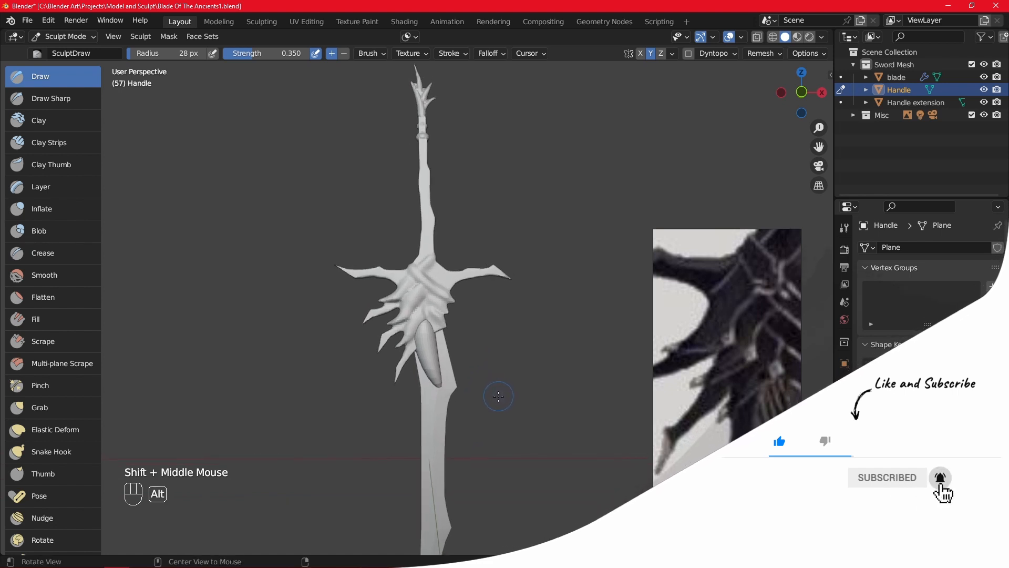